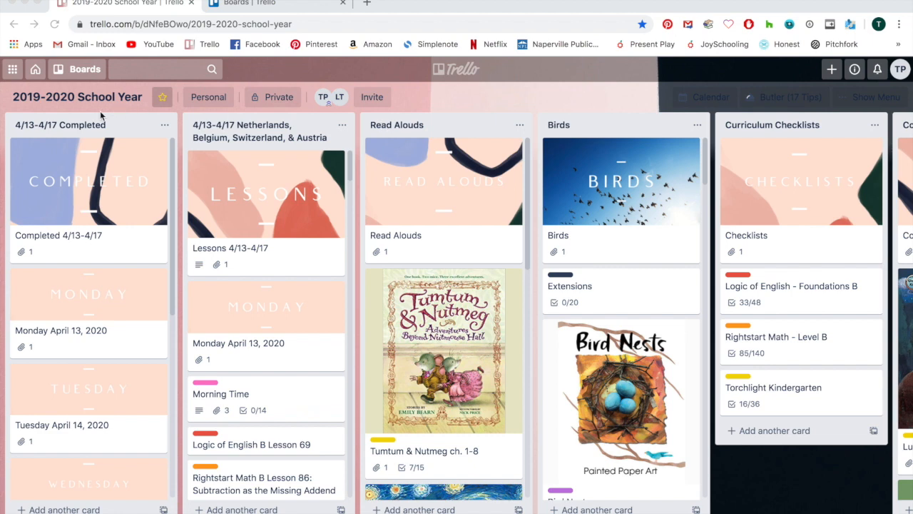
View the Completed 4/13-4/17 and Monday April 13, 2020 cards in the 4/13-4/17 Completed list, closing each one.
{"action": "left_click_drag", "start_coordinate": [112, 126], "coordinate": [74, 133]}
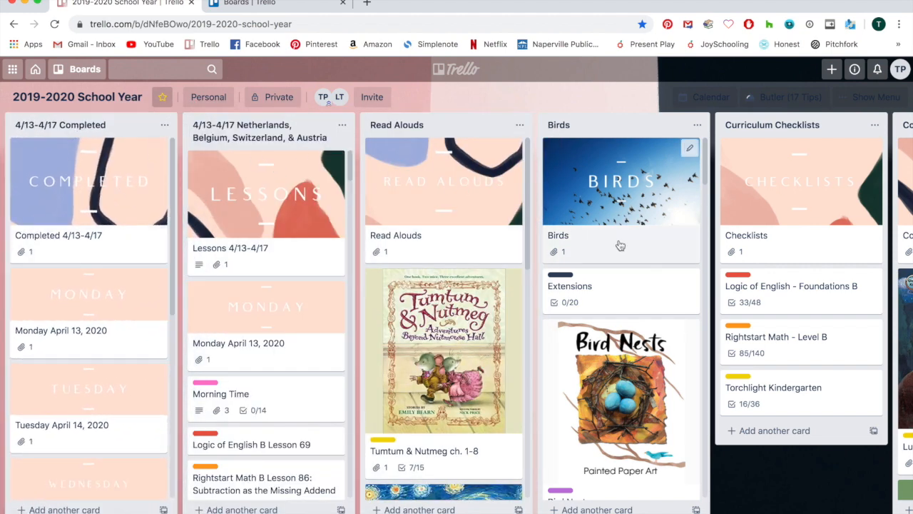
{"action": "left_click", "coordinate": [143, 195]}
{"action": "left_click", "coordinate": [685, 102]}
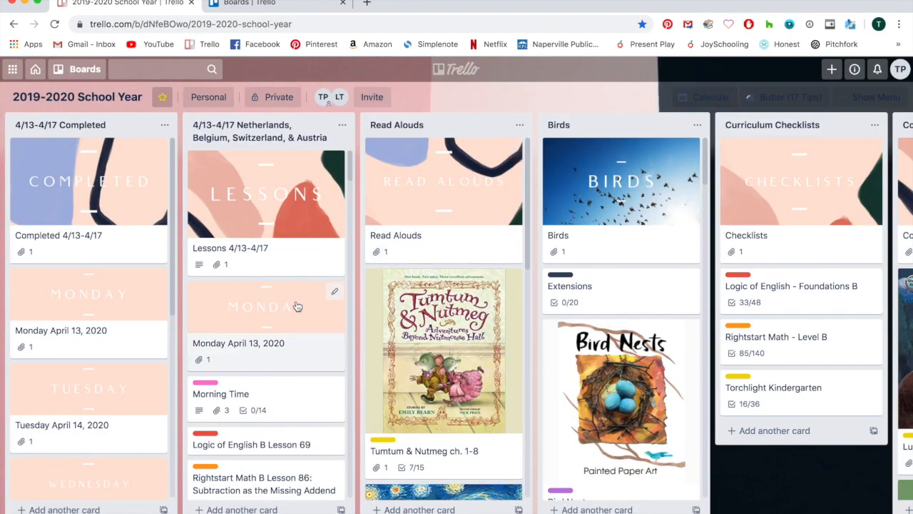
{"action": "left_click", "coordinate": [144, 303]}
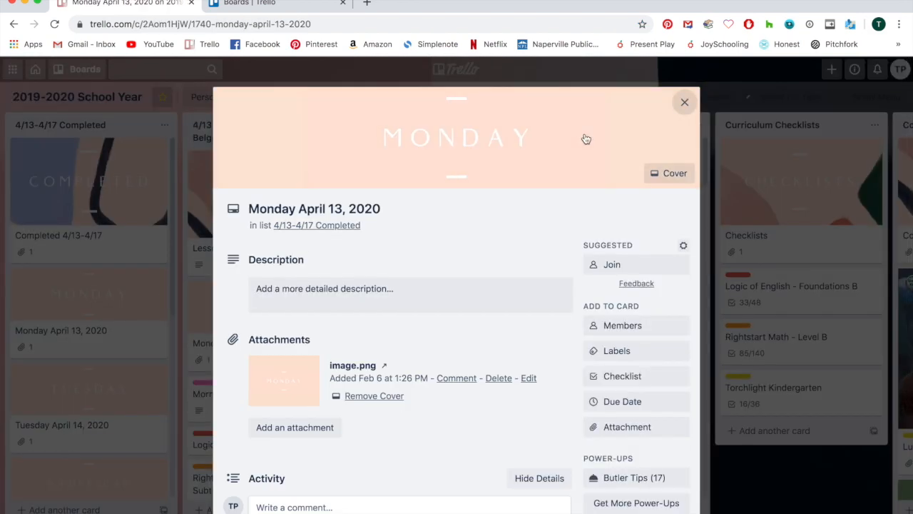
{"action": "left_click", "coordinate": [685, 103]}
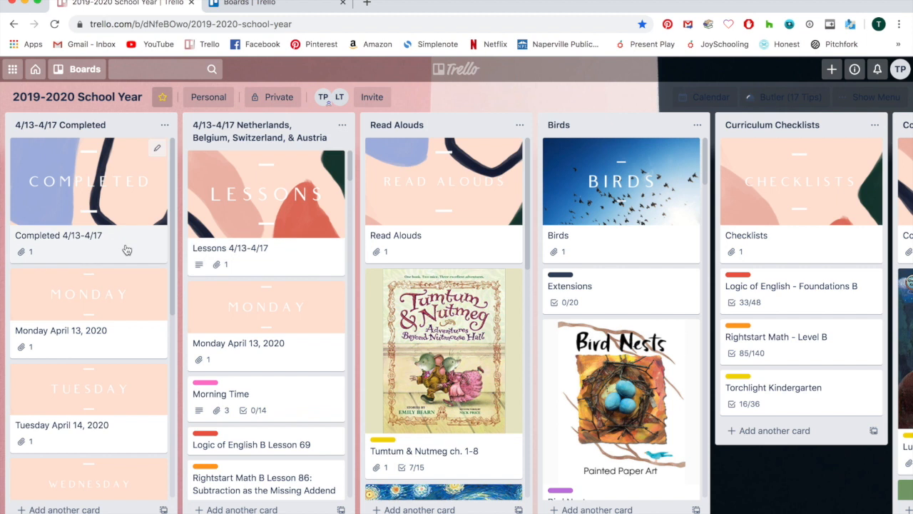
{"action": "left_click", "coordinate": [93, 297]}
{"action": "left_click", "coordinate": [685, 102]}
View the First Atlas pp. 53-55 card in the 4/13-4/17 Netherlands, Belgium, Switzerland, & Austria list and close it.
{"action": "scroll", "coordinate": [246, 343], "scroll_direction": "down", "scroll_amount": 3}
{"action": "scroll", "coordinate": [241, 365], "scroll_direction": "down", "scroll_amount": 3}
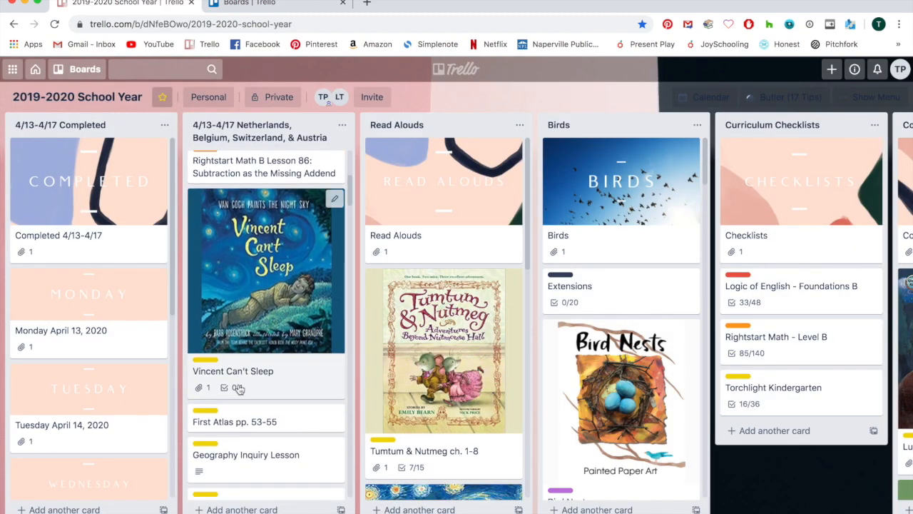
{"action": "left_click", "coordinate": [241, 424]}
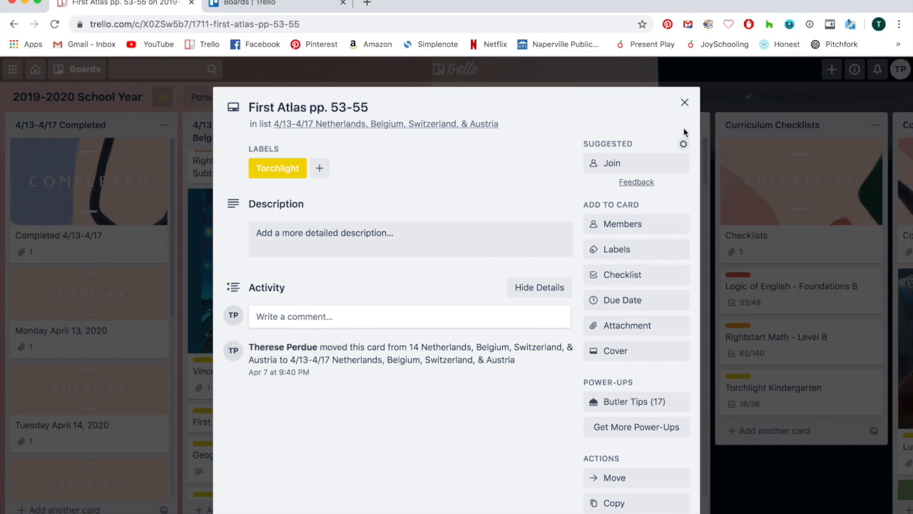
{"action": "left_click", "coordinate": [685, 102]}
{"action": "scroll", "coordinate": [278, 205], "scroll_direction": "up", "scroll_amount": 5}
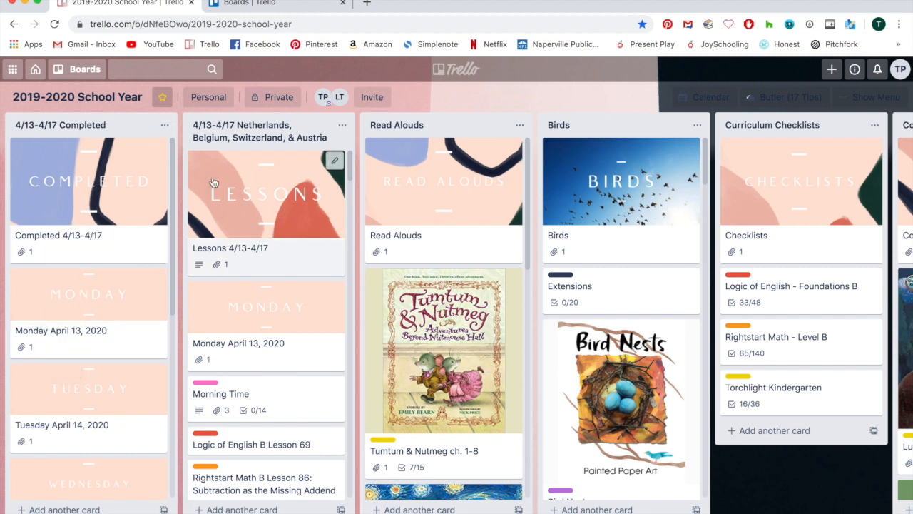
Examine Monday's lesson cards in the 4/13-4/17 Netherlands, Belgium, Switzerland, & Austria list, through the blue jay drawing video.
{"action": "scroll", "coordinate": [243, 332], "scroll_direction": "down", "scroll_amount": 2}
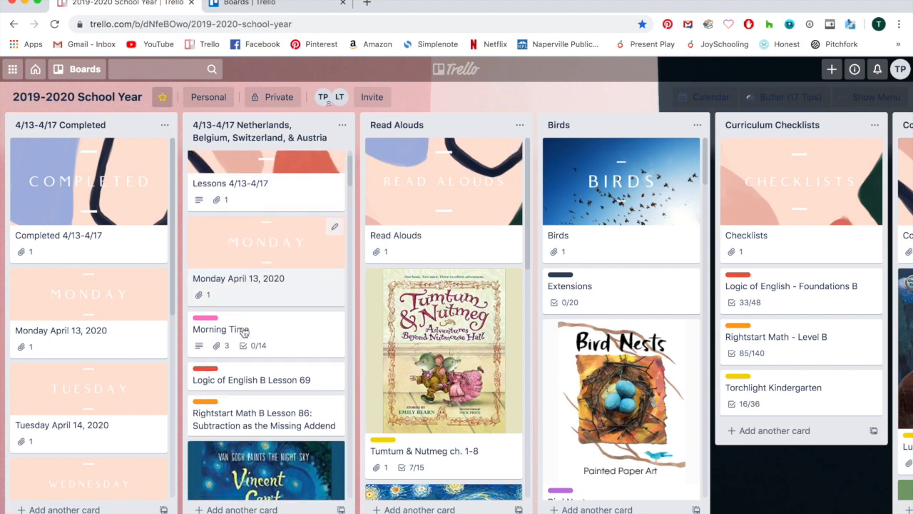
{"action": "scroll", "coordinate": [243, 332], "scroll_direction": "down", "scroll_amount": 2}
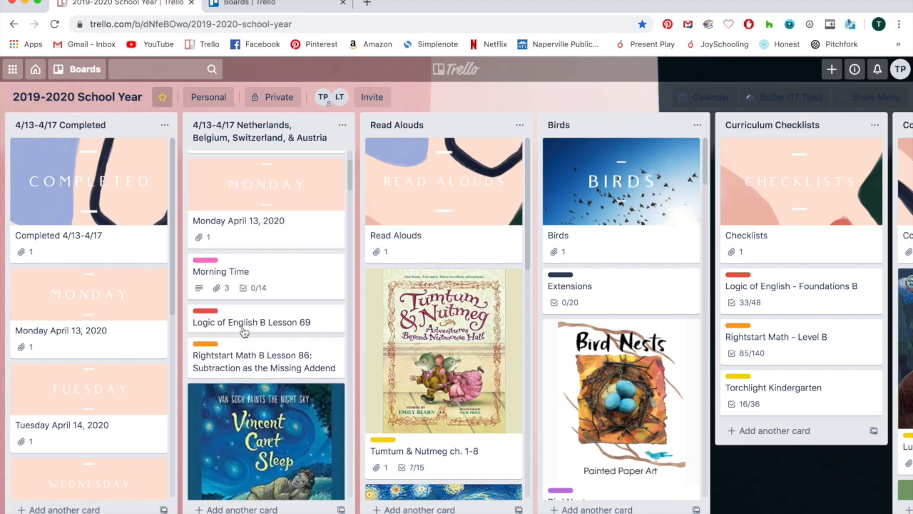
{"action": "scroll", "coordinate": [242, 331], "scroll_direction": "up", "scroll_amount": 1}
{"action": "scroll", "coordinate": [243, 332], "scroll_direction": "down", "scroll_amount": 2}
{"action": "scroll", "coordinate": [242, 332], "scroll_direction": "down", "scroll_amount": 2}
{"action": "scroll", "coordinate": [242, 332], "scroll_direction": "up", "scroll_amount": 4}
{"action": "scroll", "coordinate": [242, 332], "scroll_direction": "down", "scroll_amount": 1}
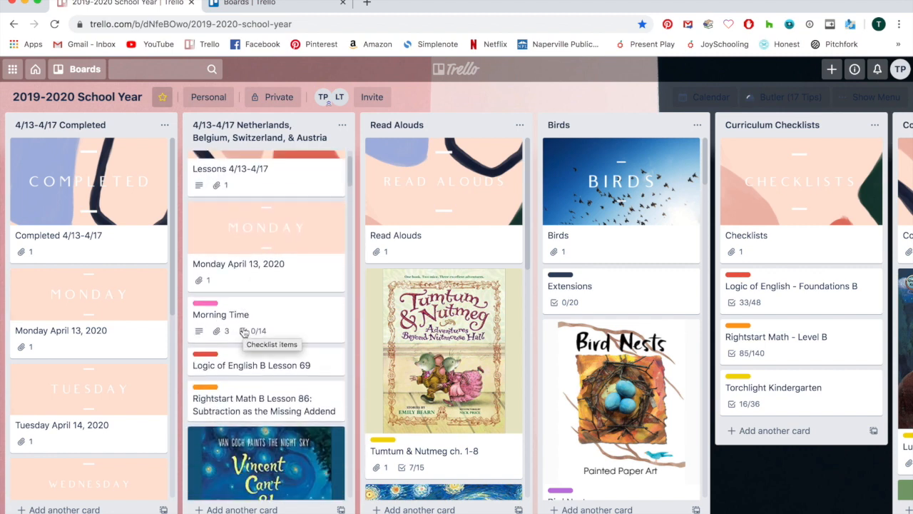
{"action": "scroll", "coordinate": [243, 332], "scroll_direction": "up", "scroll_amount": 3}
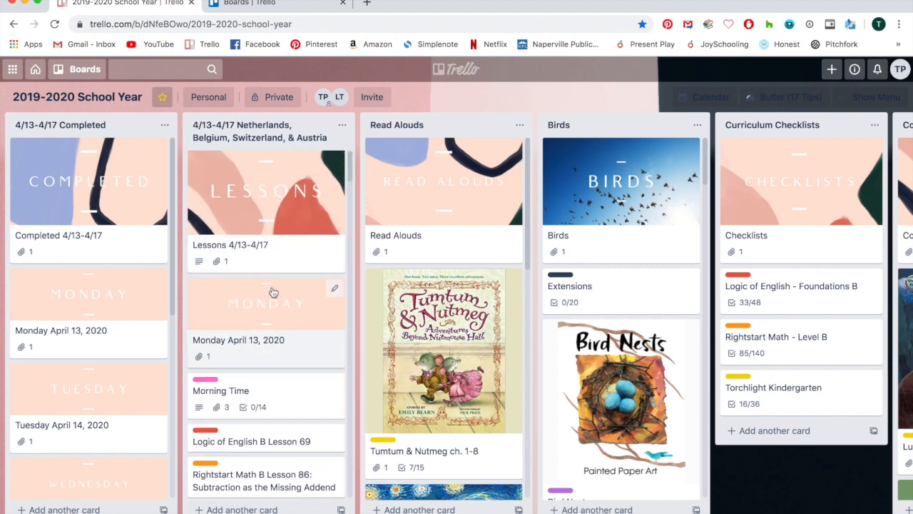
{"action": "scroll", "coordinate": [273, 292], "scroll_direction": "down", "scroll_amount": 3}
{"action": "scroll", "coordinate": [280, 231], "scroll_direction": "down", "scroll_amount": 1}
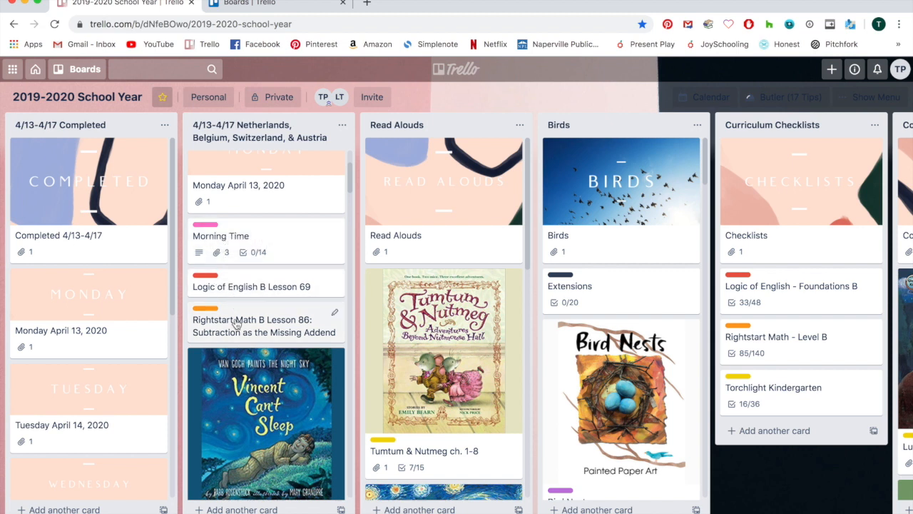
{"action": "scroll", "coordinate": [235, 323], "scroll_direction": "down", "scroll_amount": 3}
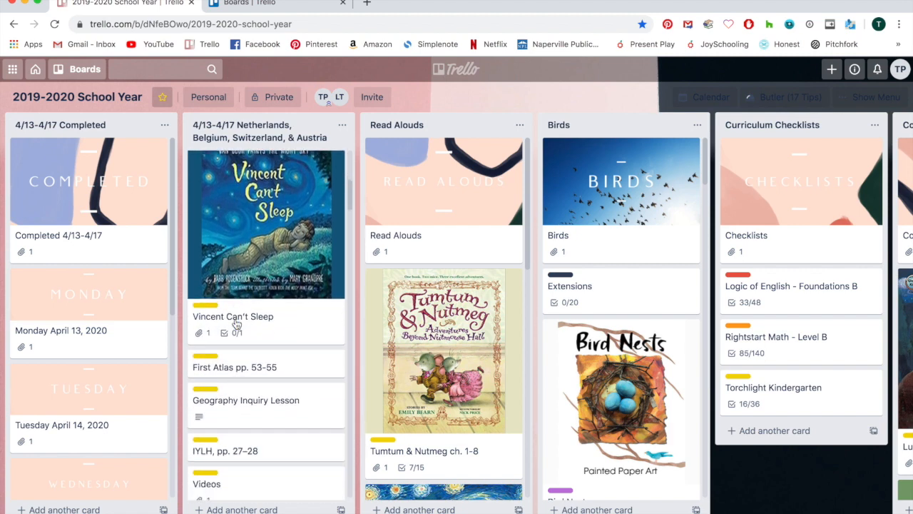
{"action": "scroll", "coordinate": [235, 323], "scroll_direction": "up", "scroll_amount": 2}
{"action": "scroll", "coordinate": [236, 324], "scroll_direction": "down", "scroll_amount": 5}
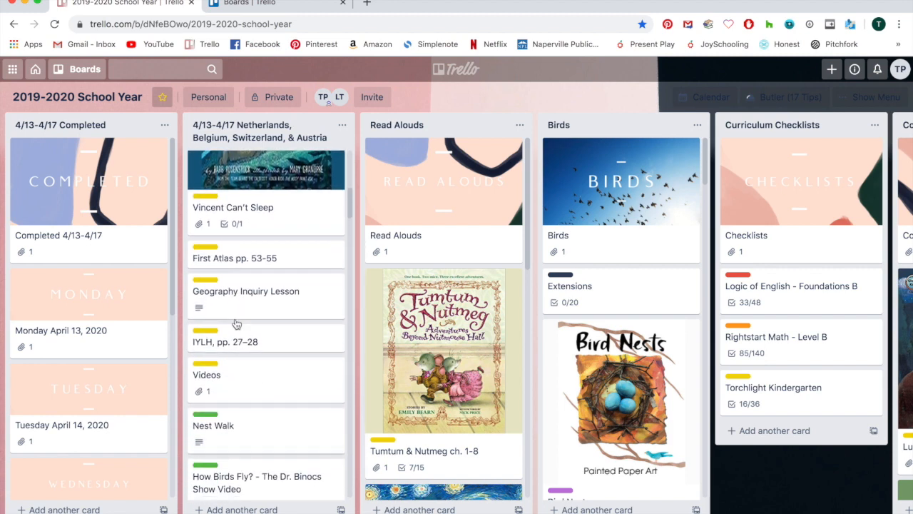
{"action": "scroll", "coordinate": [235, 323], "scroll_direction": "down", "scroll_amount": 3}
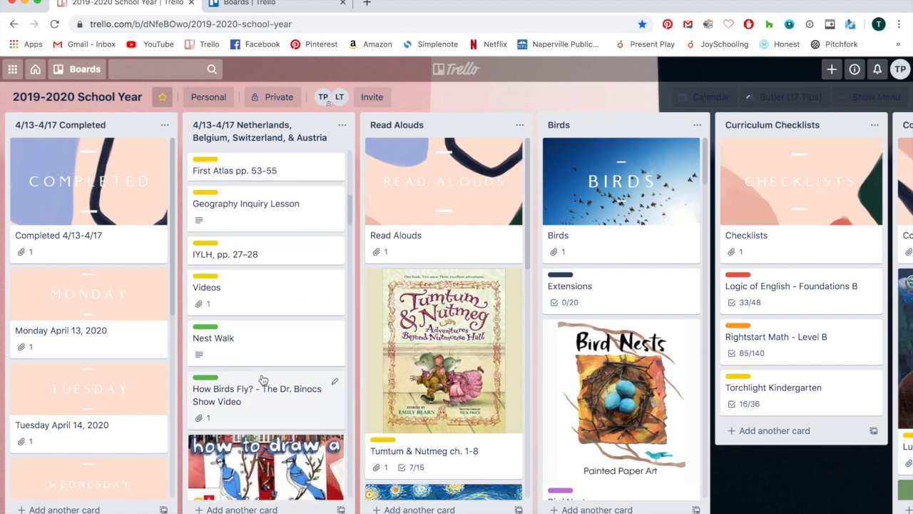
{"action": "scroll", "coordinate": [263, 369], "scroll_direction": "down", "scroll_amount": 5}
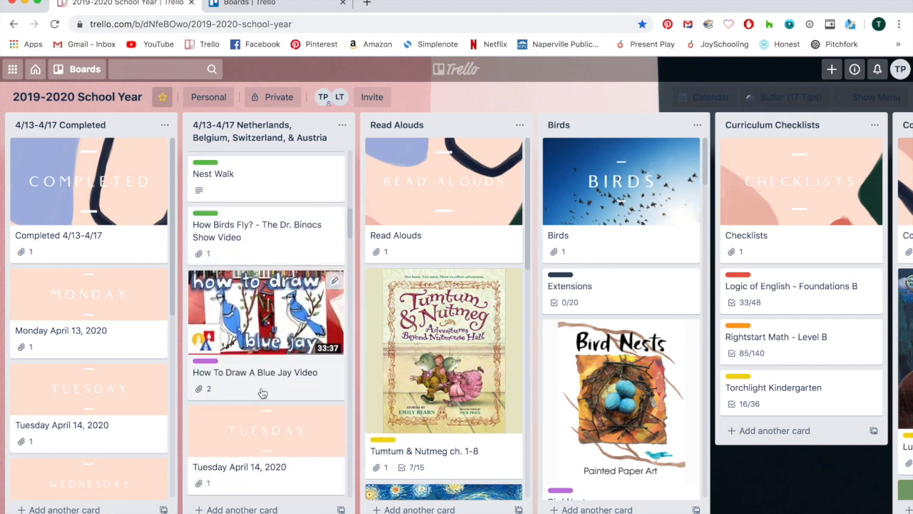
Examine the Tuesday through weekend lesson cards in the same weekly list and return to its first card.
{"action": "scroll", "coordinate": [262, 393], "scroll_direction": "down", "scroll_amount": 4}
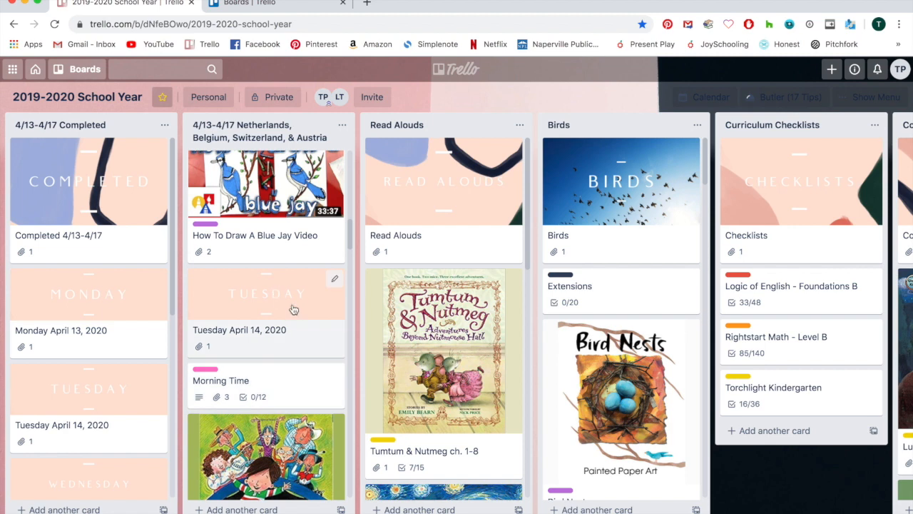
{"action": "scroll", "coordinate": [284, 374], "scroll_direction": "down", "scroll_amount": 12}
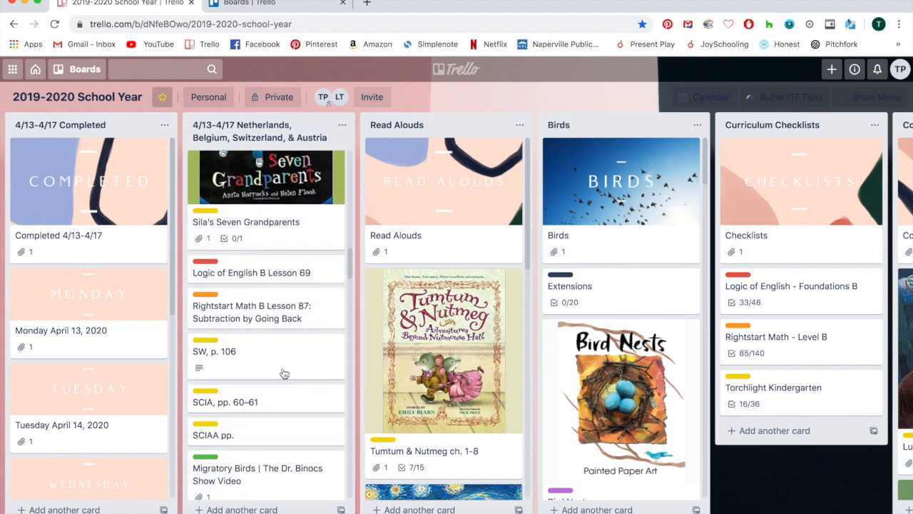
{"action": "scroll", "coordinate": [284, 373], "scroll_direction": "down", "scroll_amount": 10}
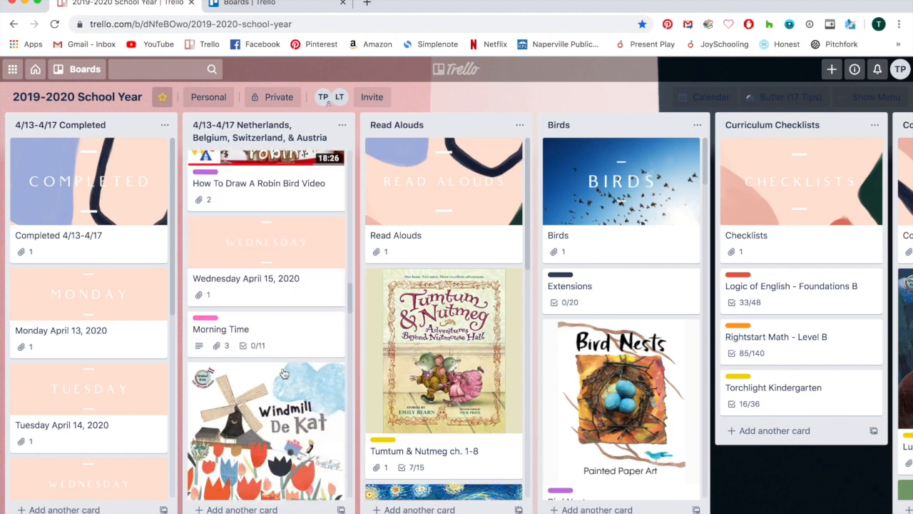
{"action": "scroll", "coordinate": [284, 374], "scroll_direction": "down", "scroll_amount": 15}
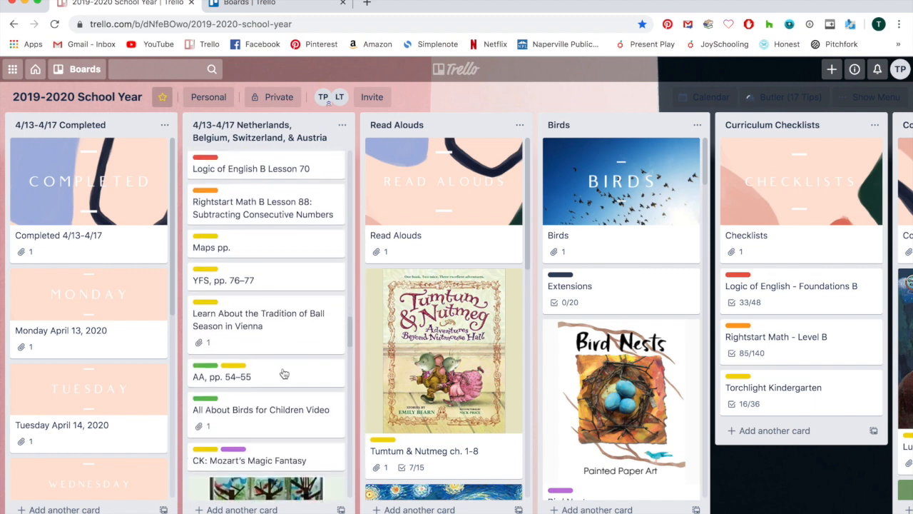
{"action": "scroll", "coordinate": [284, 374], "scroll_direction": "down", "scroll_amount": 15}
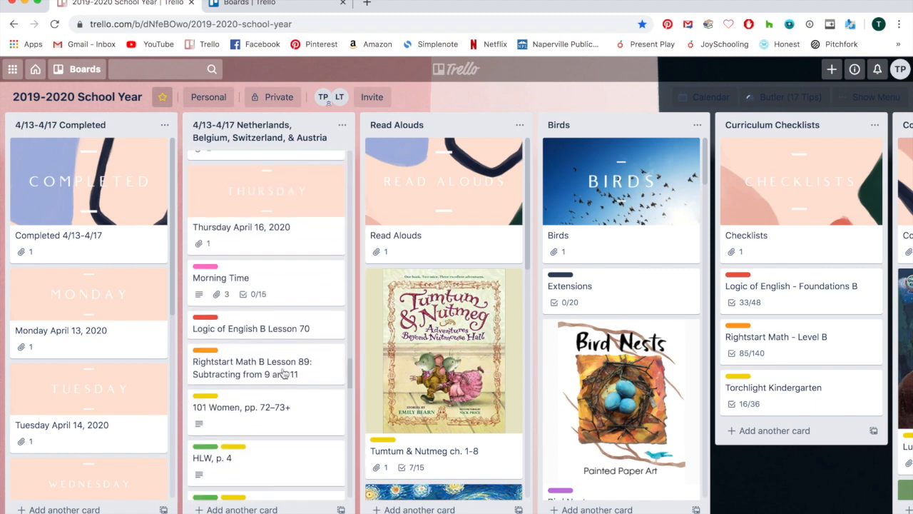
{"action": "scroll", "coordinate": [284, 374], "scroll_direction": "down", "scroll_amount": 15}
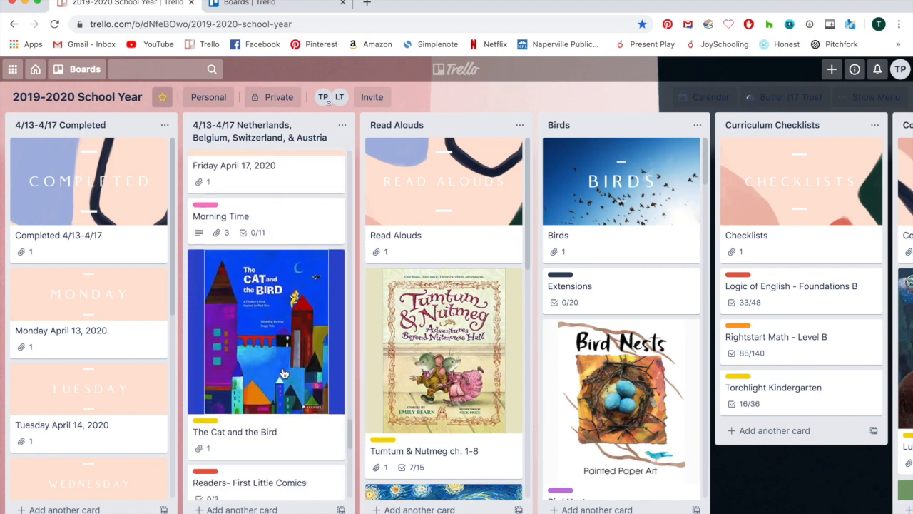
{"action": "scroll", "coordinate": [284, 374], "scroll_direction": "down", "scroll_amount": 3}
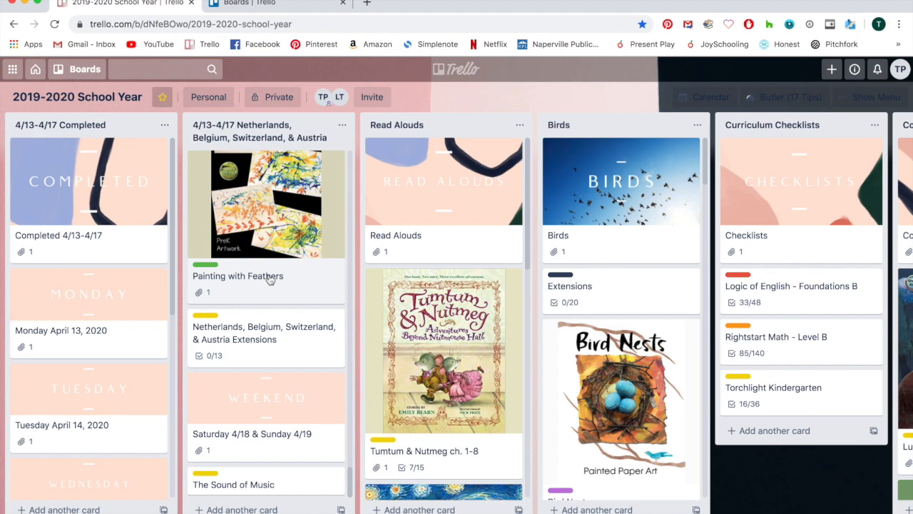
{"action": "scroll", "coordinate": [270, 279], "scroll_direction": "up", "scroll_amount": 15}
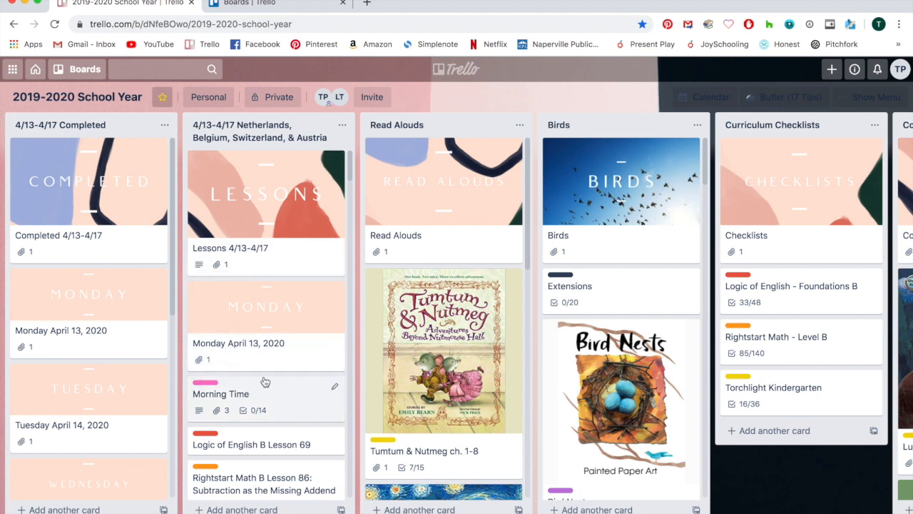
Open Monday's Morning Time card and review its description, attachments and checklists.
{"action": "scroll", "coordinate": [262, 389], "scroll_direction": "down", "scroll_amount": 3}
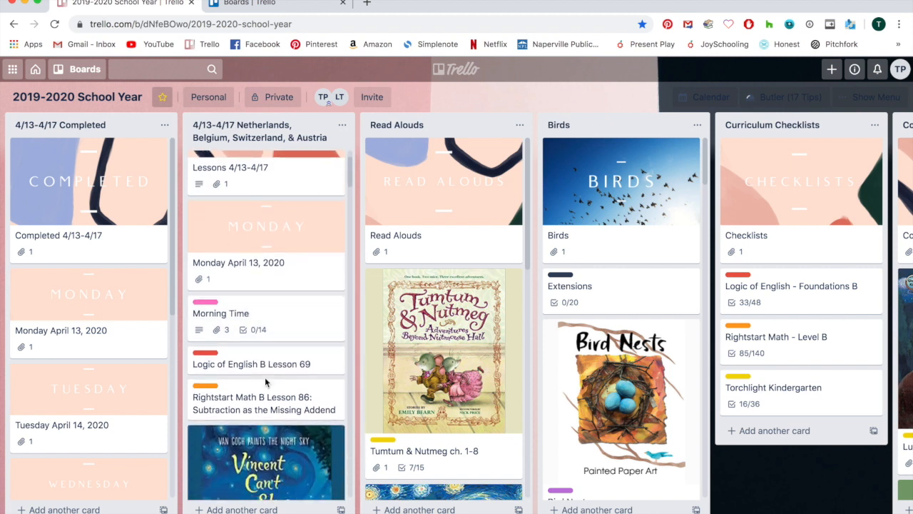
{"action": "scroll", "coordinate": [265, 357], "scroll_direction": "down", "scroll_amount": 2}
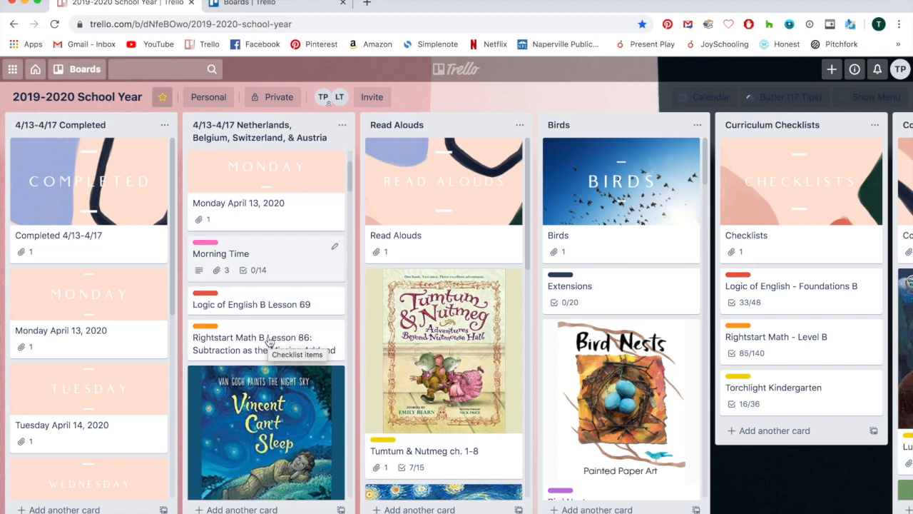
{"action": "left_click", "coordinate": [236, 253]}
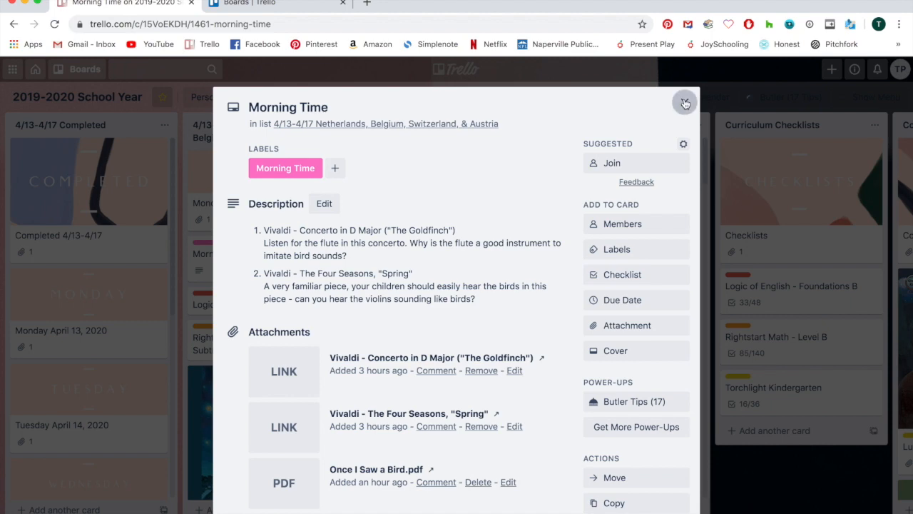
{"action": "left_click", "coordinate": [685, 102]}
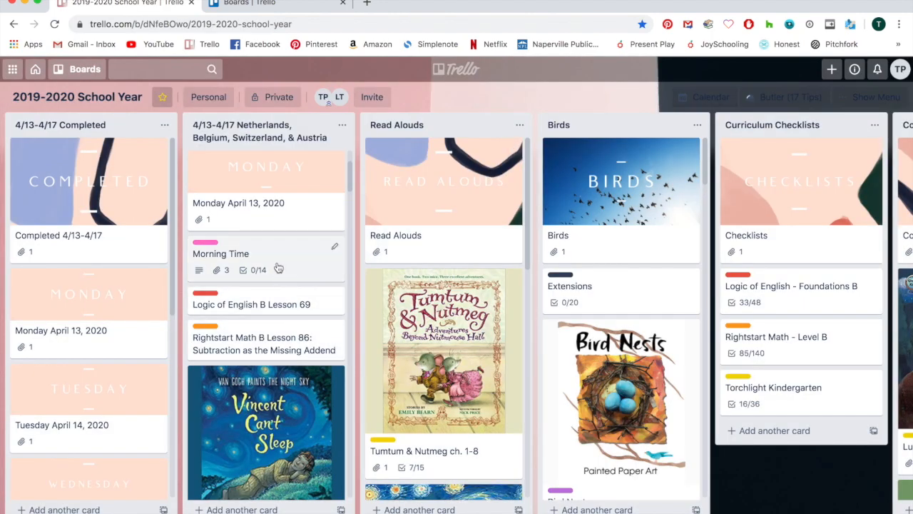
{"action": "left_click", "coordinate": [229, 255]}
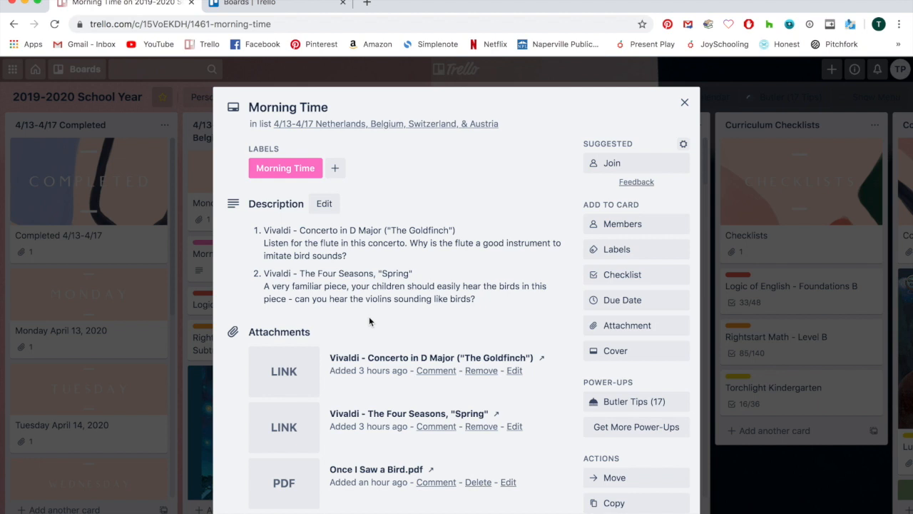
{"action": "scroll", "coordinate": [369, 321], "scroll_direction": "down", "scroll_amount": 10}
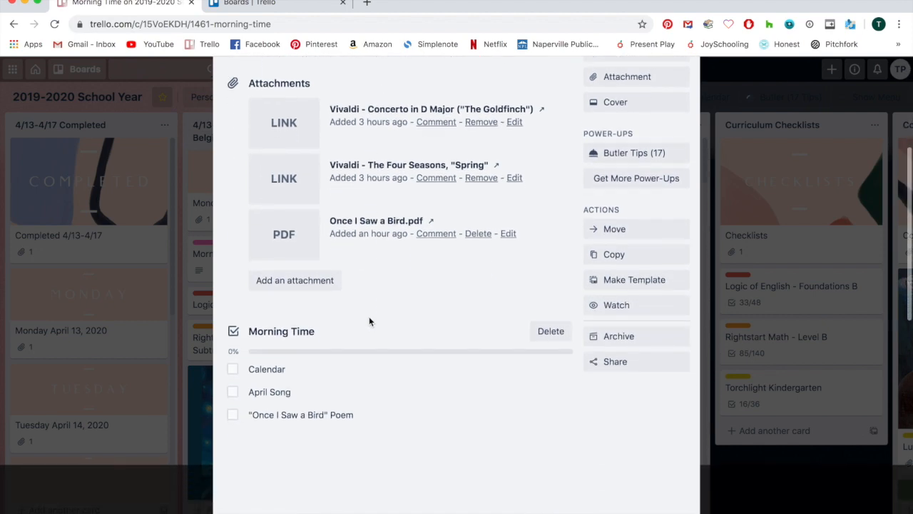
{"action": "scroll", "coordinate": [369, 321], "scroll_direction": "down", "scroll_amount": 1}
{"action": "scroll", "coordinate": [370, 322], "scroll_direction": "down", "scroll_amount": 1}
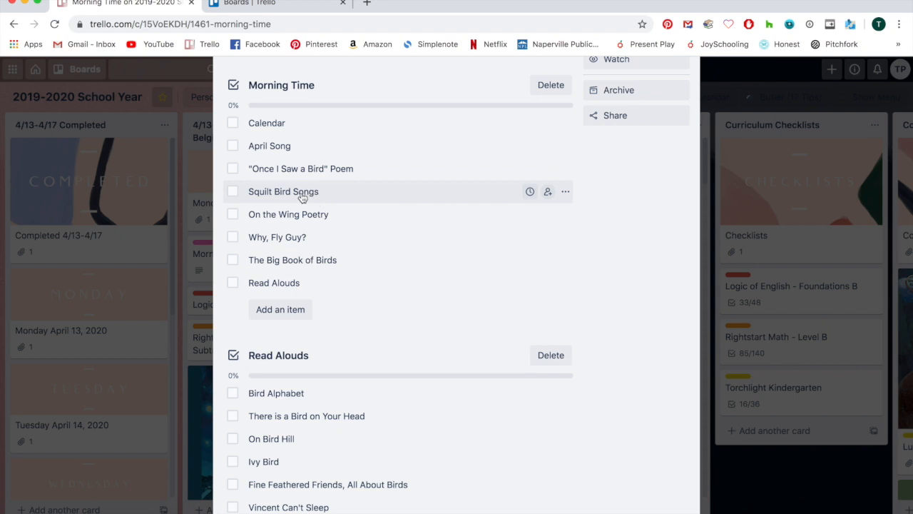
Mark Calendar and April Song as complete in the card's Morning Time checklist.
{"action": "left_click", "coordinate": [233, 123]}
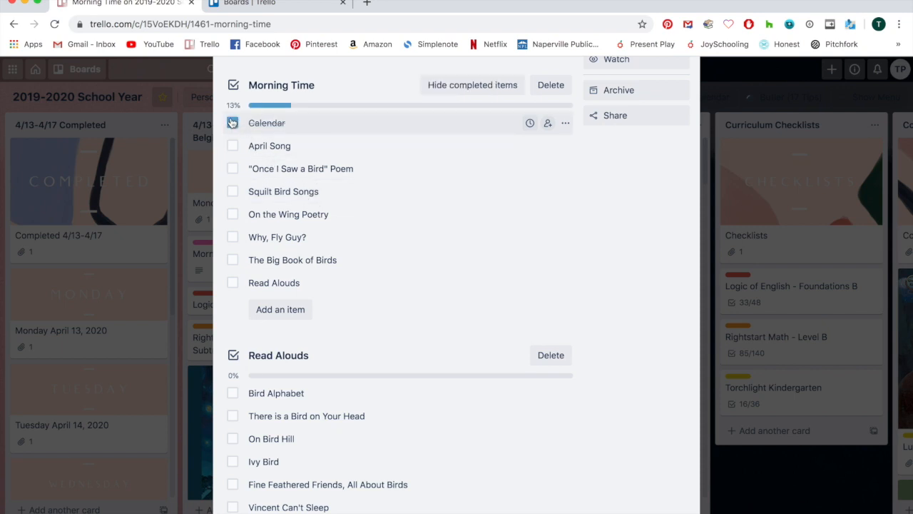
{"action": "left_click", "coordinate": [233, 147]}
{"action": "left_click", "coordinate": [233, 146]}
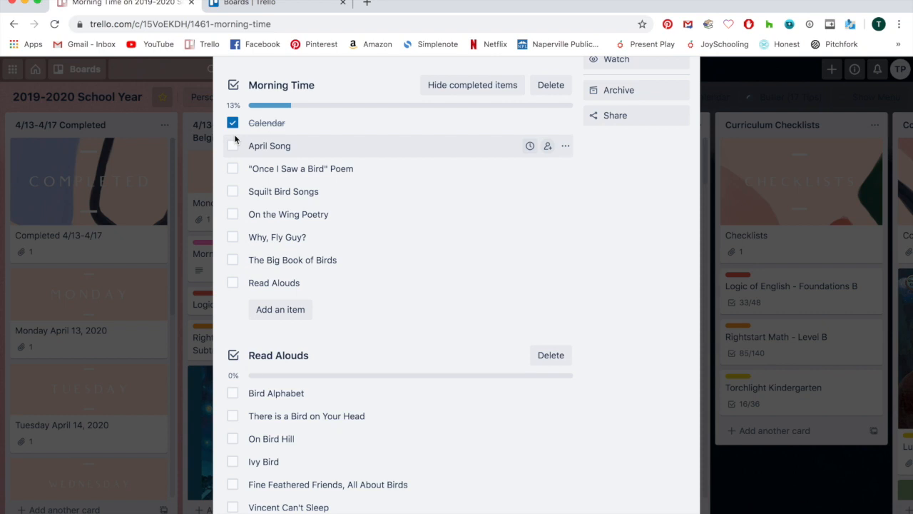
{"action": "left_click", "coordinate": [234, 146]}
Mark "Once I Saw a Bird" Poem, Squilt Bird Songs and On the Wing Poetry as complete in the Morning Time checklist.
{"action": "left_click", "coordinate": [234, 169]}
{"action": "left_click", "coordinate": [234, 192]}
{"action": "left_click", "coordinate": [233, 215]}
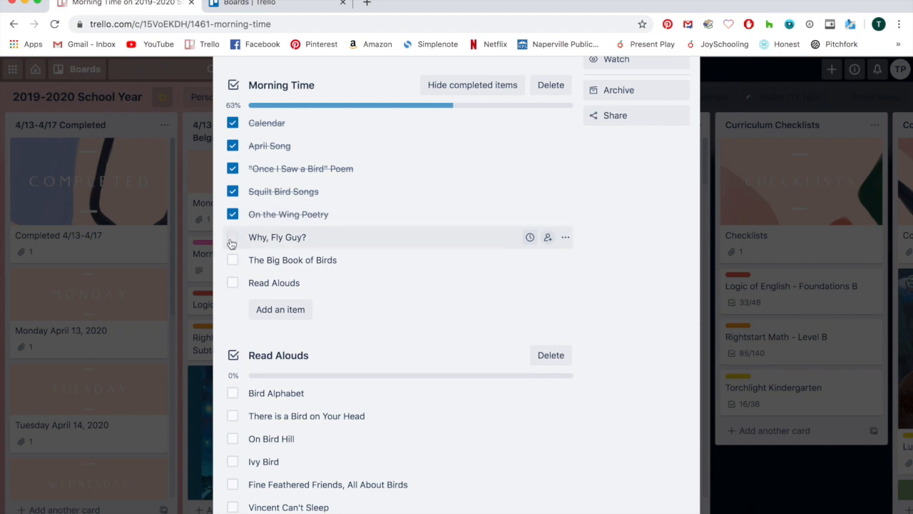
Clear the completion marks from On the Wing Poetry, Squilt Bird Songs and "Once I Saw a Bird" Poem.
{"action": "left_click", "coordinate": [233, 214]}
{"action": "left_click", "coordinate": [232, 192]}
{"action": "left_click", "coordinate": [233, 169]}
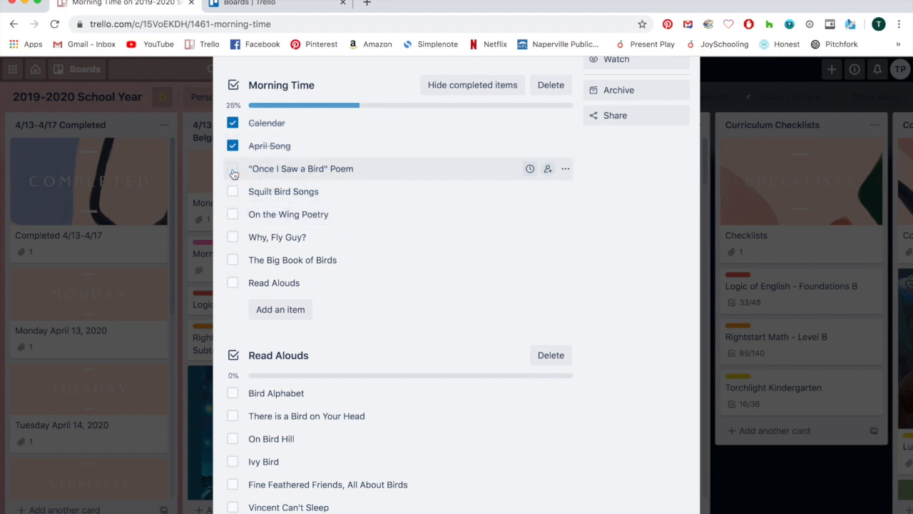
Clear the completion marks from April Song and Calendar in the Morning Time checklist, and view the Read Alouds checklist.
{"action": "left_click", "coordinate": [232, 146]}
{"action": "left_click", "coordinate": [233, 123]}
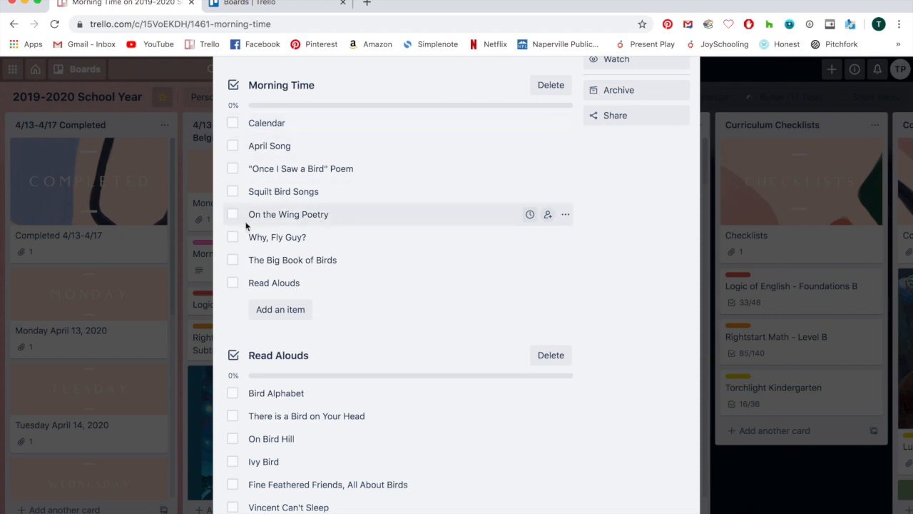
{"action": "scroll", "coordinate": [316, 249], "scroll_direction": "down", "scroll_amount": 3}
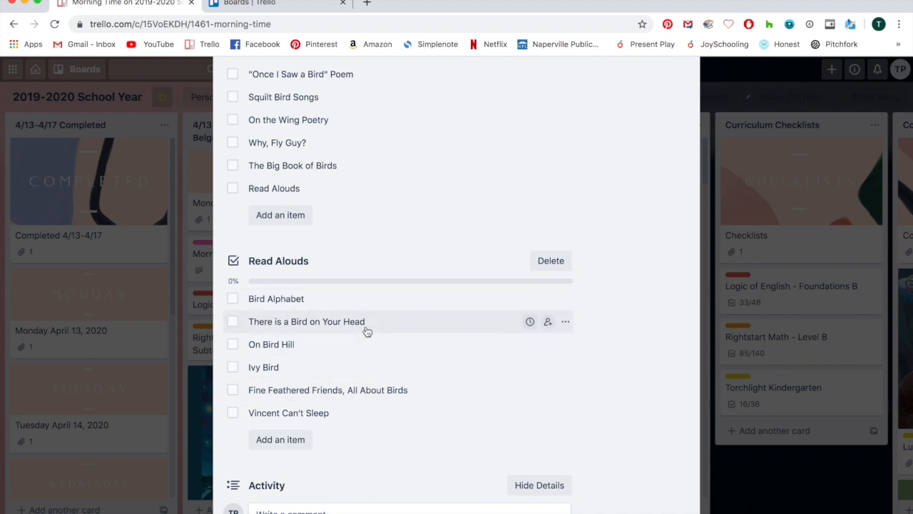
Open the card's Once I Saw a Bird.pdf attachment and read through the poem.
{"action": "scroll", "coordinate": [367, 331], "scroll_direction": "up", "scroll_amount": 7}
{"action": "scroll", "coordinate": [367, 331], "scroll_direction": "down", "scroll_amount": 1}
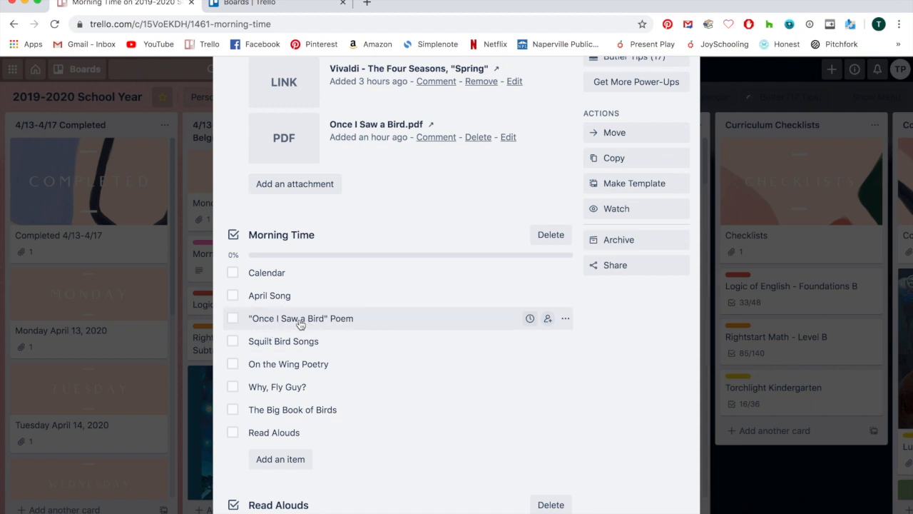
{"action": "scroll", "coordinate": [307, 157], "scroll_direction": "up", "scroll_amount": 1}
{"action": "scroll", "coordinate": [308, 157], "scroll_direction": "up", "scroll_amount": 1}
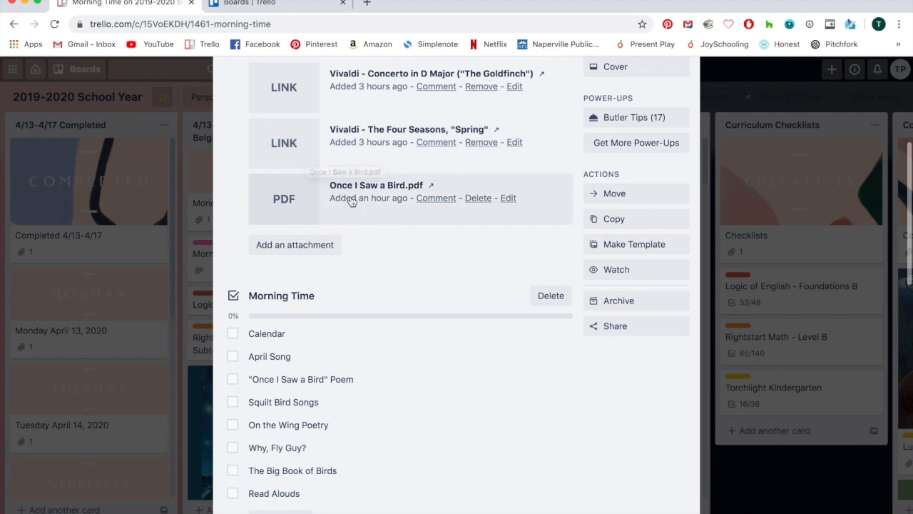
{"action": "left_click", "coordinate": [307, 196]}
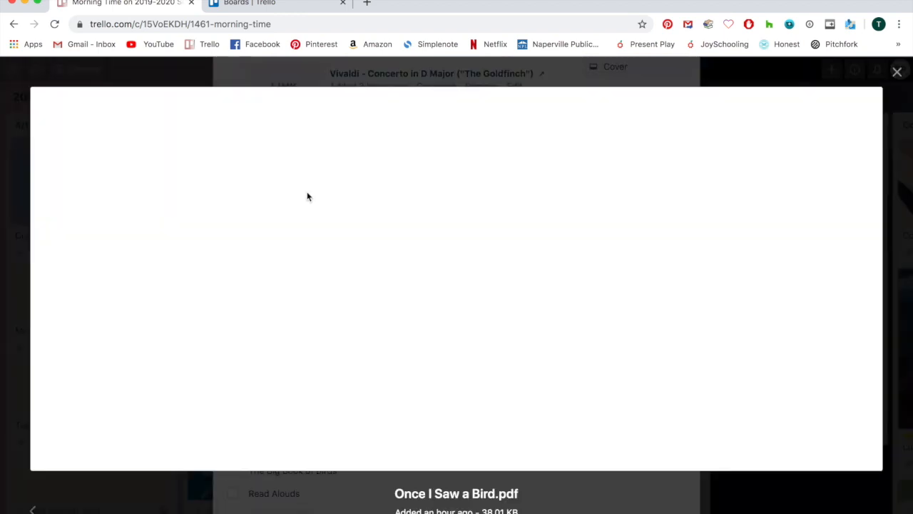
{"action": "scroll", "coordinate": [311, 261], "scroll_direction": "down", "scroll_amount": 6}
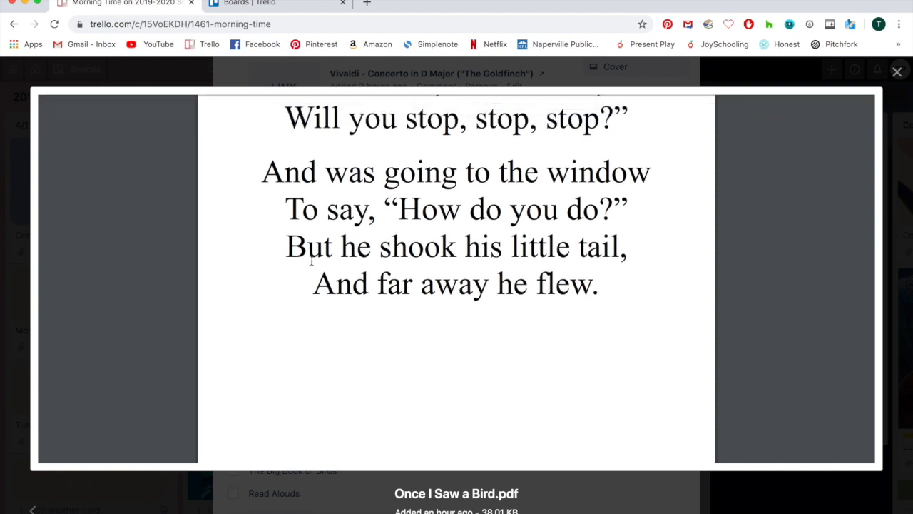
{"action": "scroll", "coordinate": [311, 260], "scroll_direction": "up", "scroll_amount": 3}
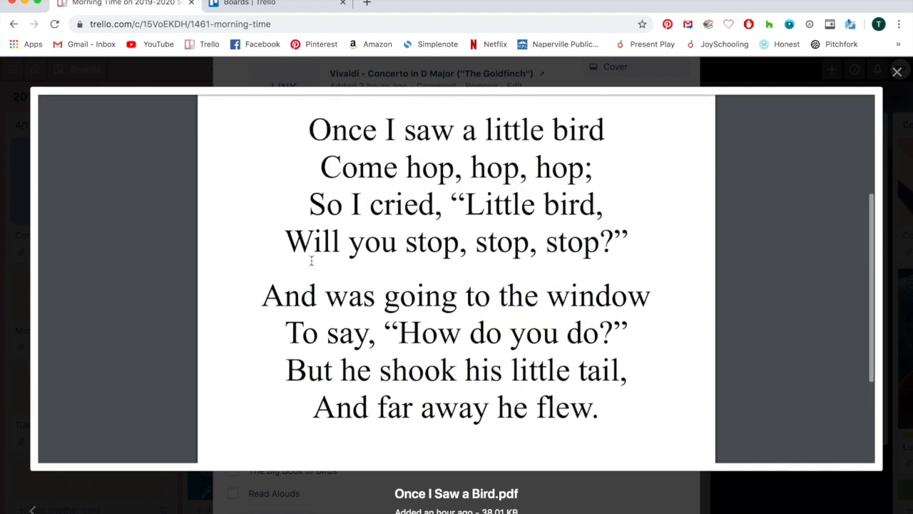
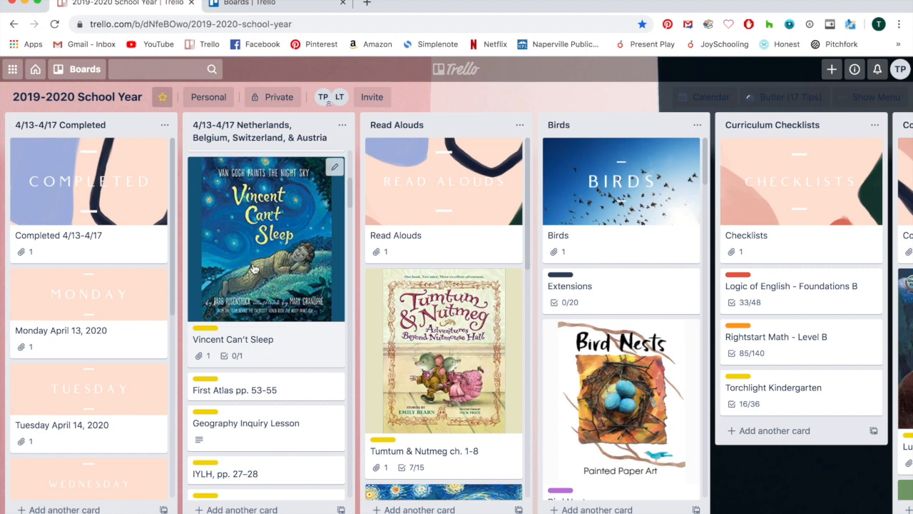
Browse the books in the Read Alouds list and Monday's lesson cards in the 4/13-4/17 list.
{"action": "scroll", "coordinate": [444, 415], "scroll_direction": "down", "scroll_amount": 10}
{"action": "scroll", "coordinate": [444, 416], "scroll_direction": "up", "scroll_amount": 10}
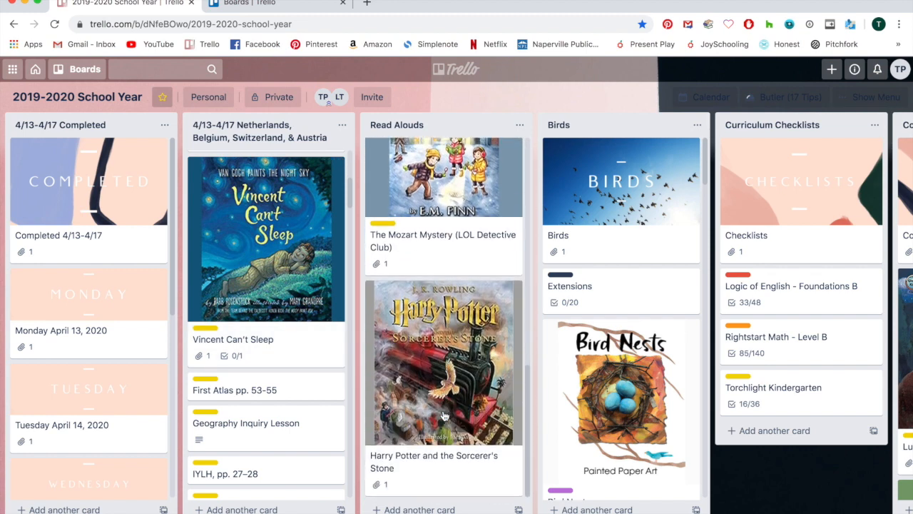
{"action": "scroll", "coordinate": [283, 399], "scroll_direction": "down", "scroll_amount": 5}
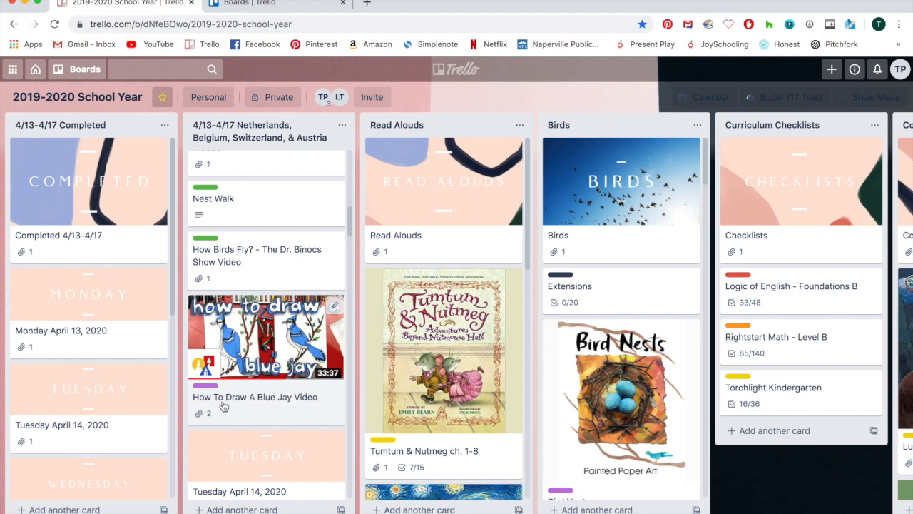
Open Monday's How To Draw A Blue Jay Video card, view its linked YouTube video, and return to the board.
{"action": "left_click", "coordinate": [273, 335]}
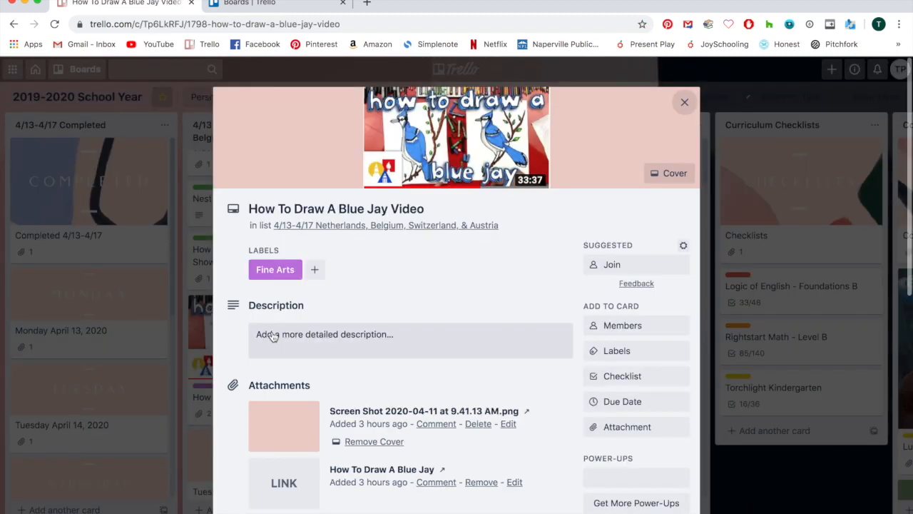
{"action": "scroll", "coordinate": [296, 389], "scroll_direction": "down", "scroll_amount": 3}
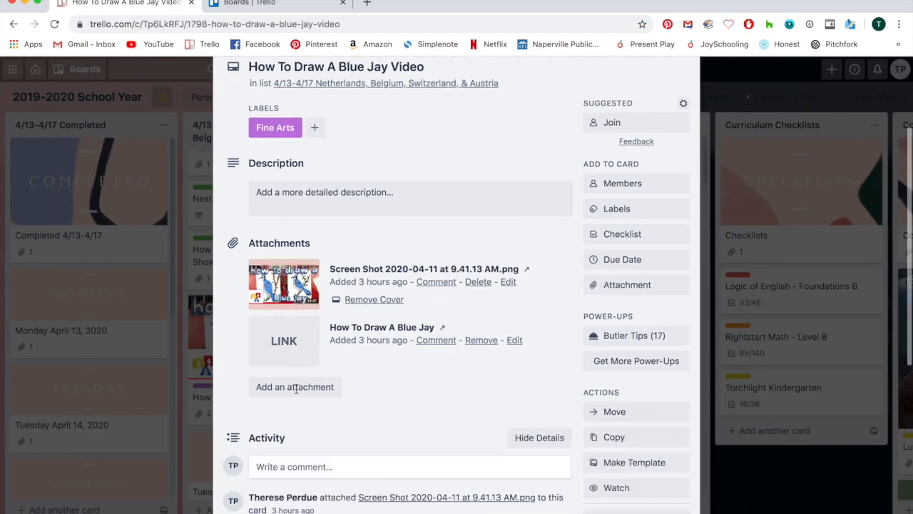
{"action": "left_click", "coordinate": [299, 344]}
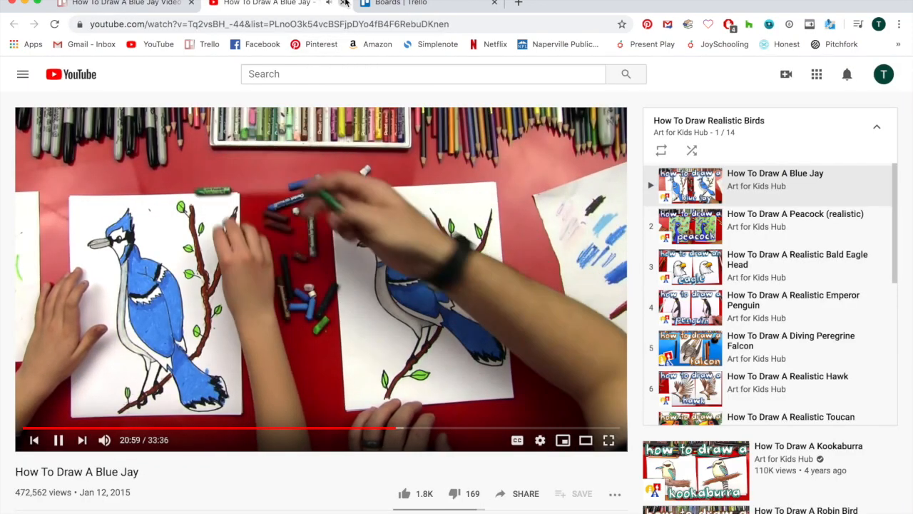
{"action": "left_click", "coordinate": [344, 3]}
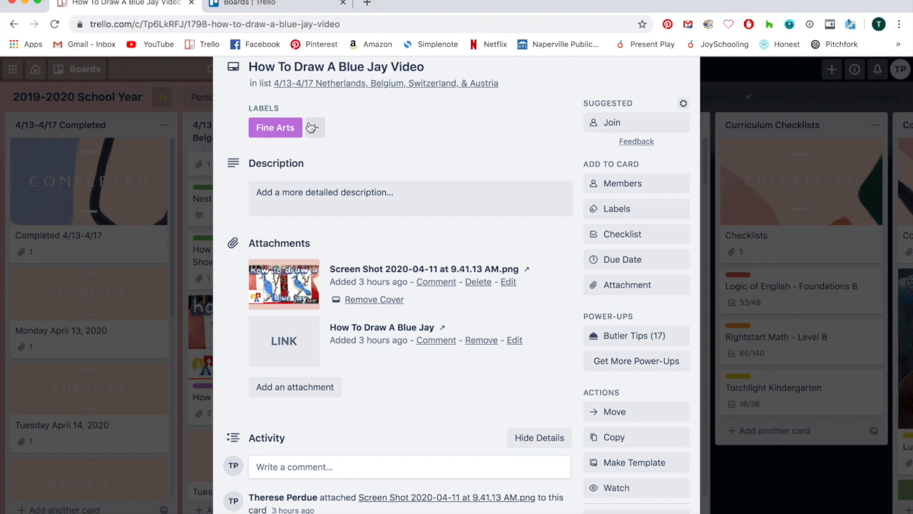
{"action": "scroll", "coordinate": [373, 179], "scroll_direction": "up", "scroll_amount": 3}
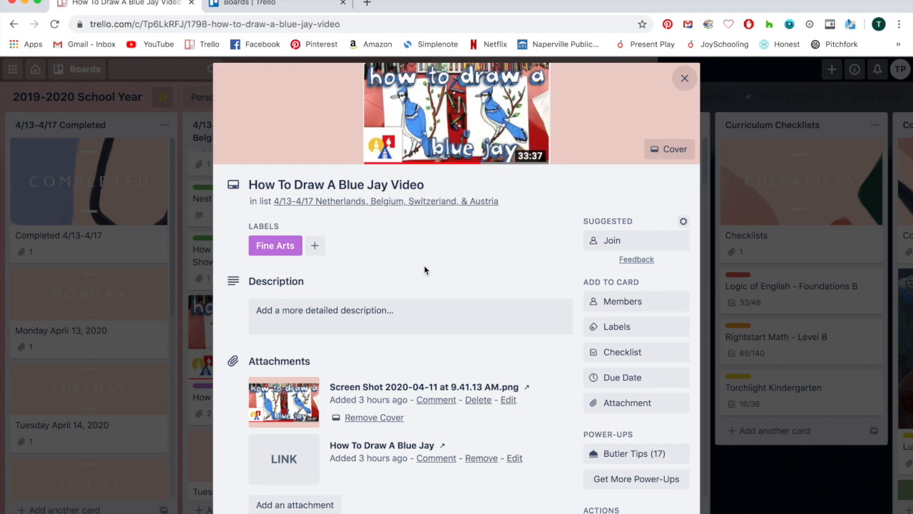
{"action": "left_click", "coordinate": [684, 77]}
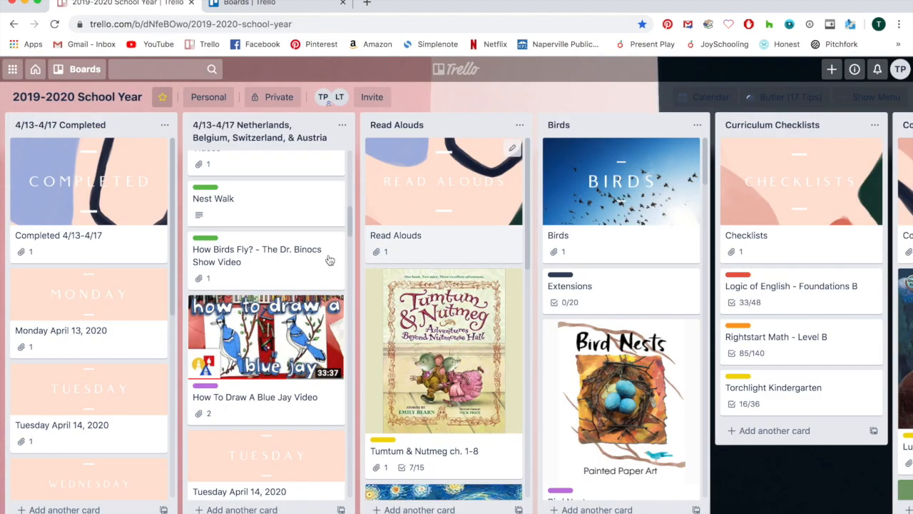
View the Vincent Can't Sleep card in Monday's lessons and close it.
{"action": "scroll", "coordinate": [320, 267], "scroll_direction": "up", "scroll_amount": 5}
{"action": "left_click", "coordinate": [322, 264]}
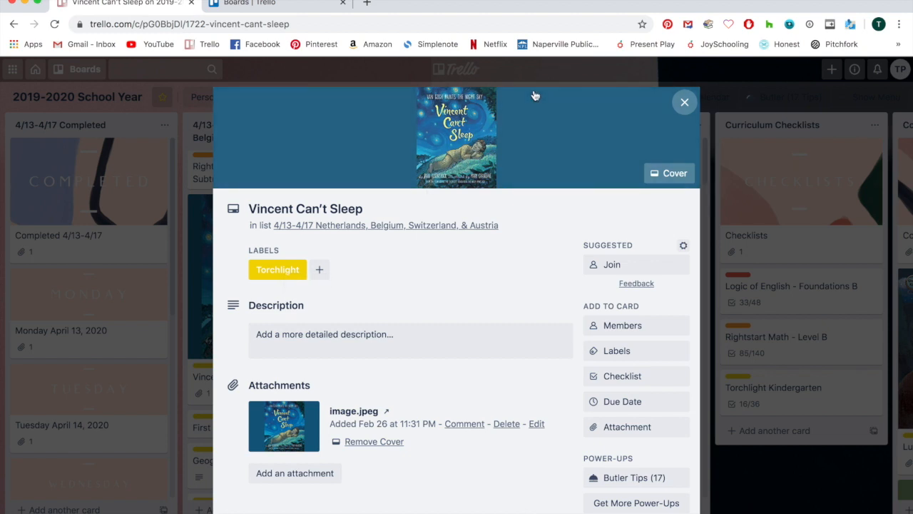
{"action": "left_click", "coordinate": [685, 102]}
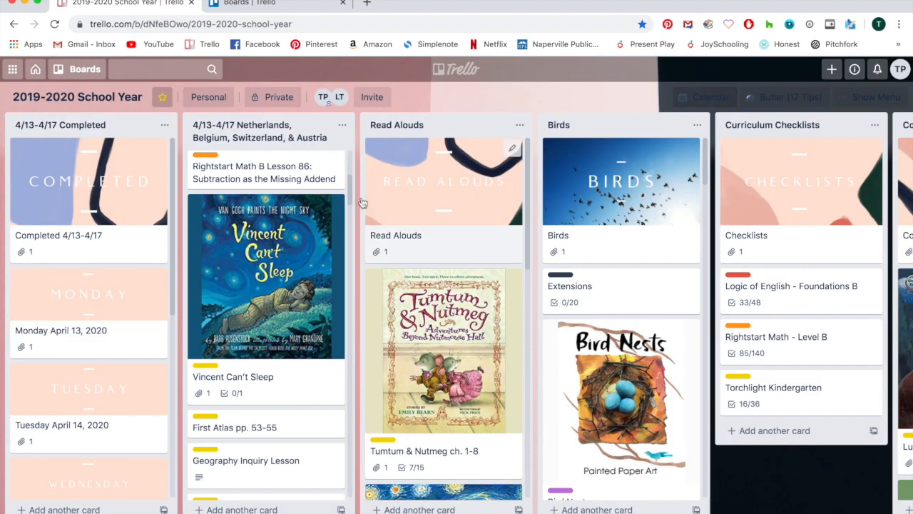
Look over Monday's lessons and check the playlist attached to the Videos card.
{"action": "scroll", "coordinate": [275, 256], "scroll_direction": "up", "scroll_amount": 5}
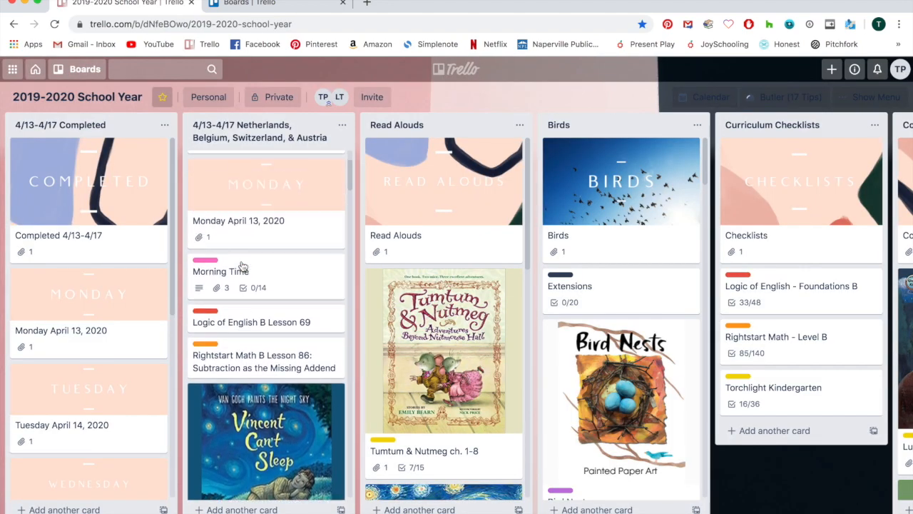
{"action": "scroll", "coordinate": [243, 267], "scroll_direction": "down", "scroll_amount": 6}
{"action": "scroll", "coordinate": [243, 267], "scroll_direction": "down", "scroll_amount": 3}
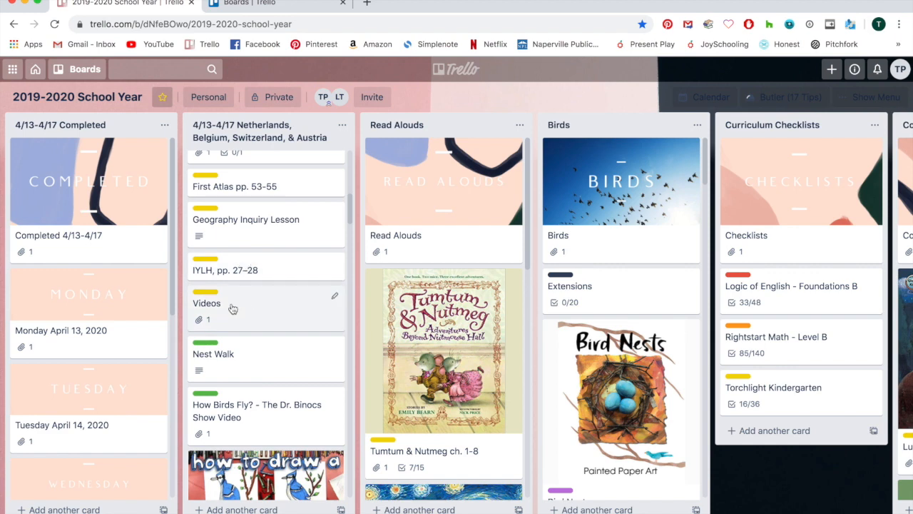
{"action": "left_click", "coordinate": [274, 301]}
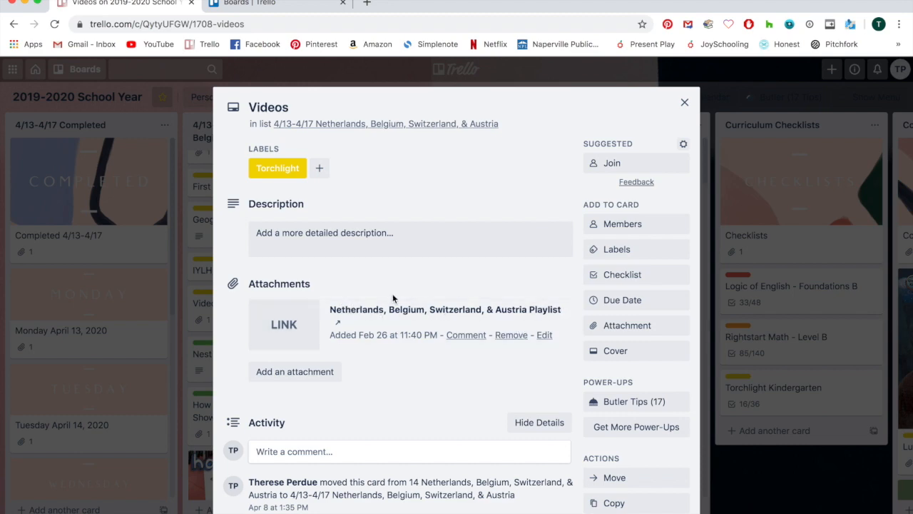
{"action": "left_click", "coordinate": [685, 102]}
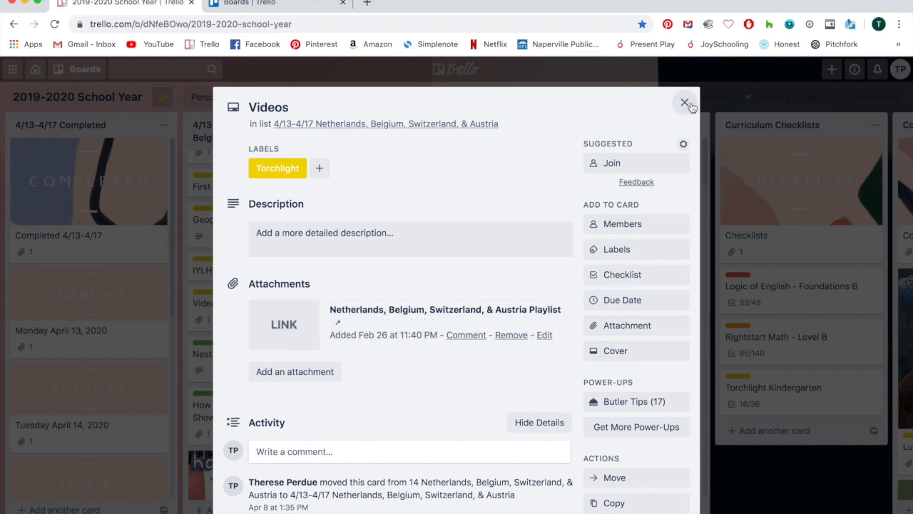
Examine the order of Monday's remaining cards and Tuesday's lesson cards in the 4/13-4/17 list.
{"action": "scroll", "coordinate": [329, 332], "scroll_direction": "down", "scroll_amount": 3}
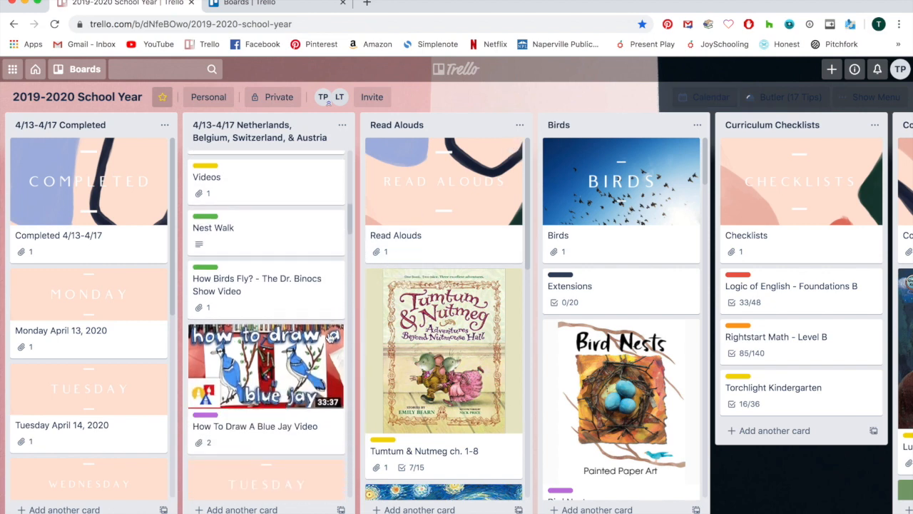
{"action": "scroll", "coordinate": [331, 338], "scroll_direction": "down", "scroll_amount": 3}
{"action": "scroll", "coordinate": [331, 338], "scroll_direction": "up", "scroll_amount": 5}
{"action": "scroll", "coordinate": [330, 339], "scroll_direction": "up", "scroll_amount": 5}
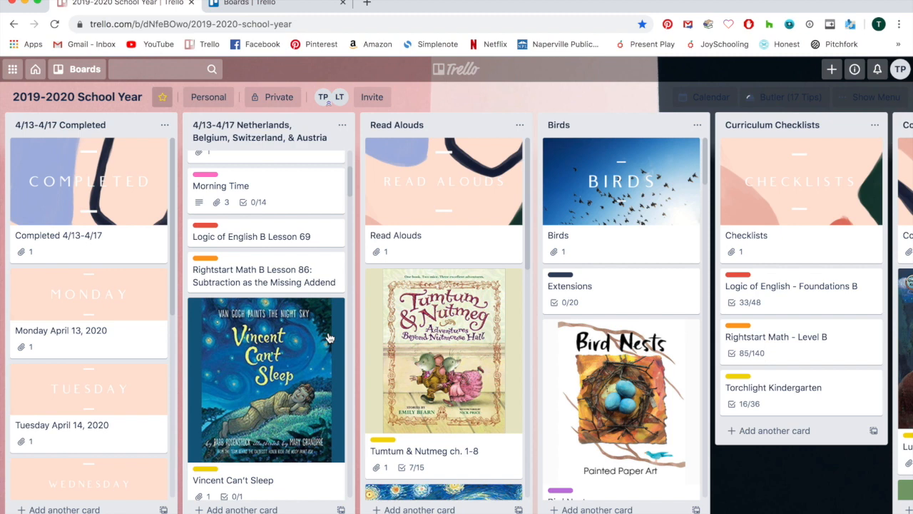
{"action": "scroll", "coordinate": [329, 338], "scroll_direction": "down", "scroll_amount": 5}
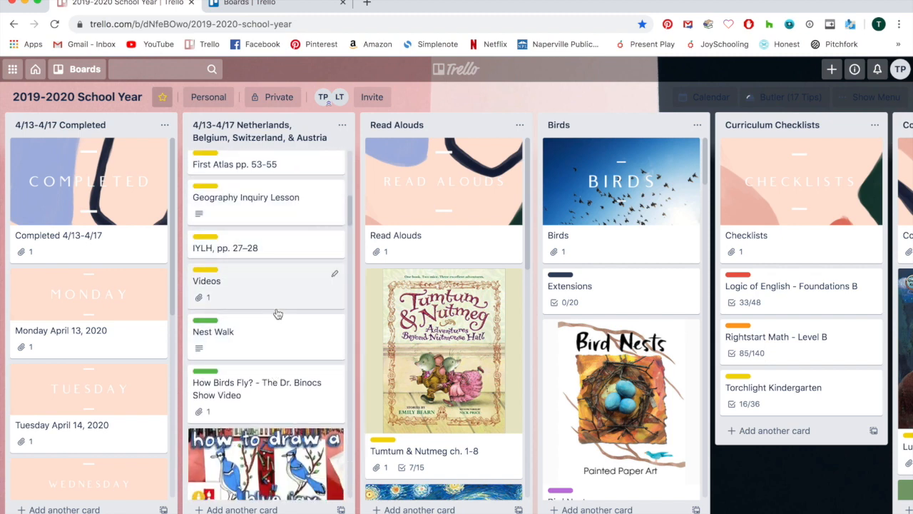
{"action": "scroll", "coordinate": [277, 294], "scroll_direction": "down", "scroll_amount": 6}
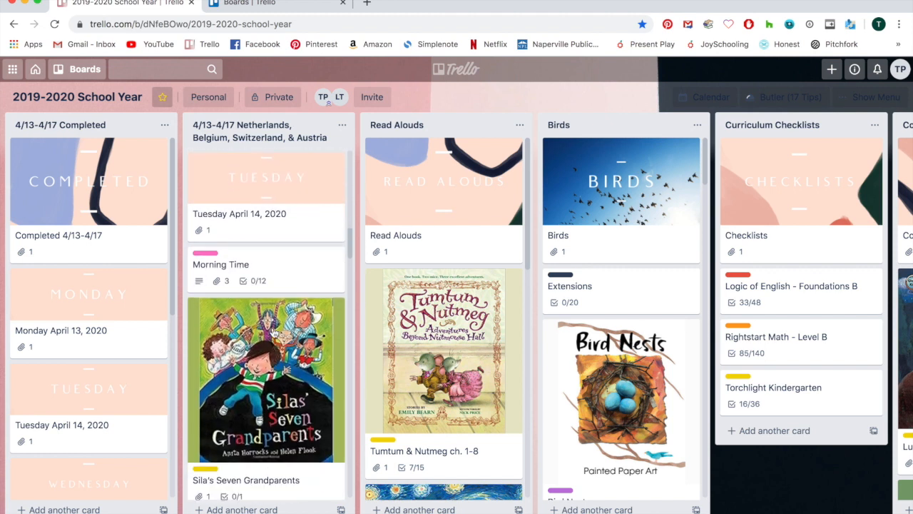
{"action": "scroll", "coordinate": [274, 332], "scroll_direction": "down", "scroll_amount": 2}
{"action": "scroll", "coordinate": [273, 332], "scroll_direction": "down", "scroll_amount": 2}
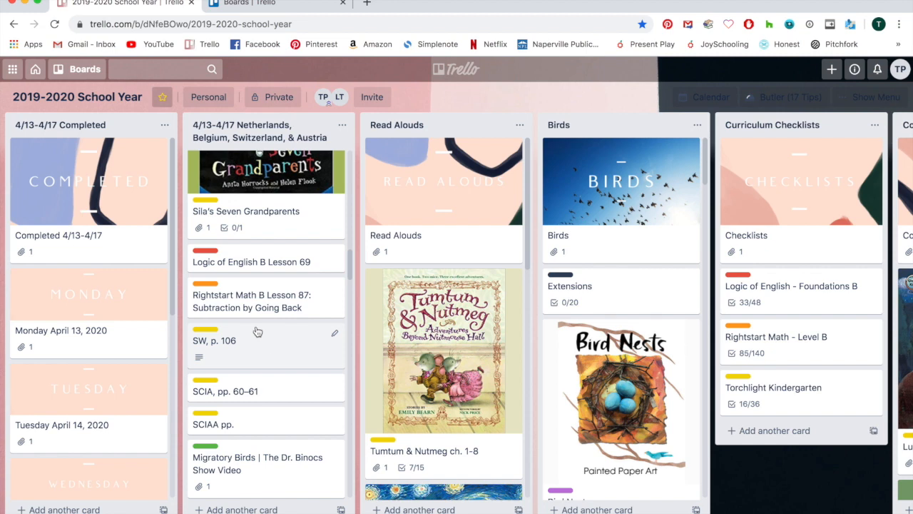
Review the label and description of Tuesday's SW, p. 106 card and return to the board.
{"action": "scroll", "coordinate": [257, 332], "scroll_direction": "down", "scroll_amount": 2}
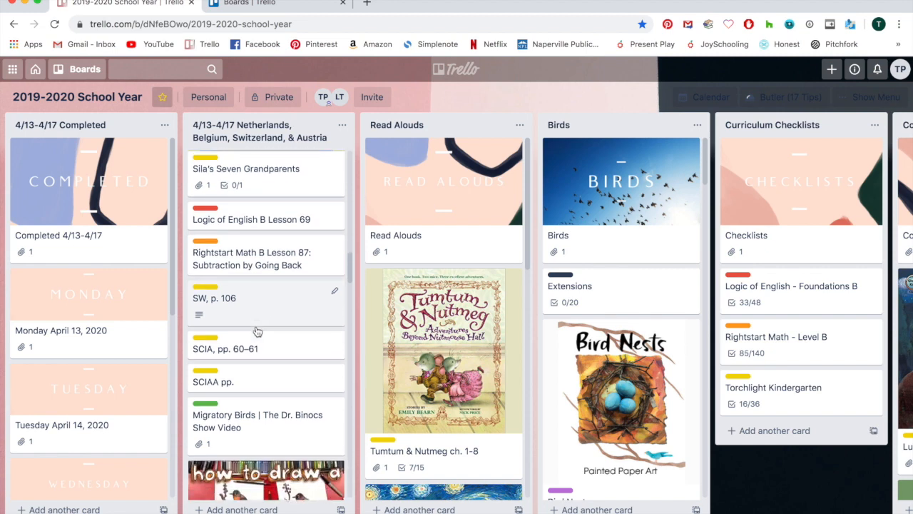
{"action": "left_click", "coordinate": [257, 269]}
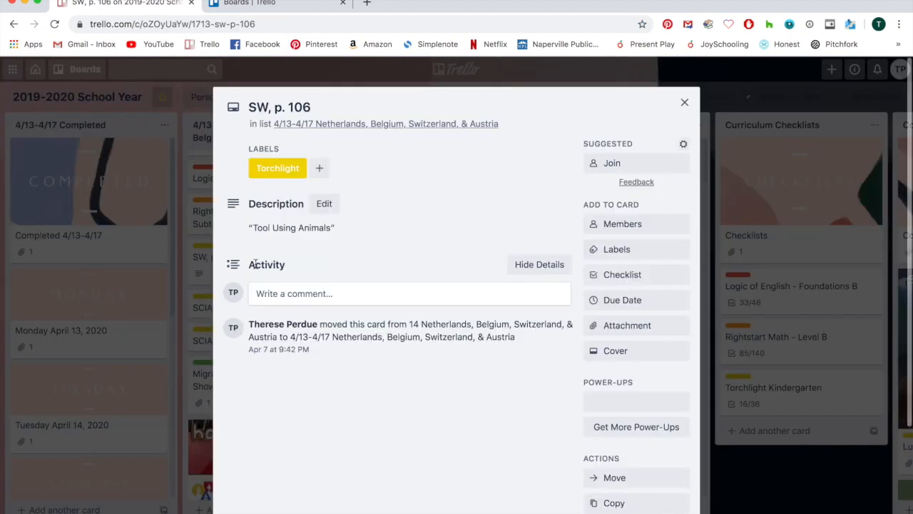
{"action": "left_click", "coordinate": [684, 102]}
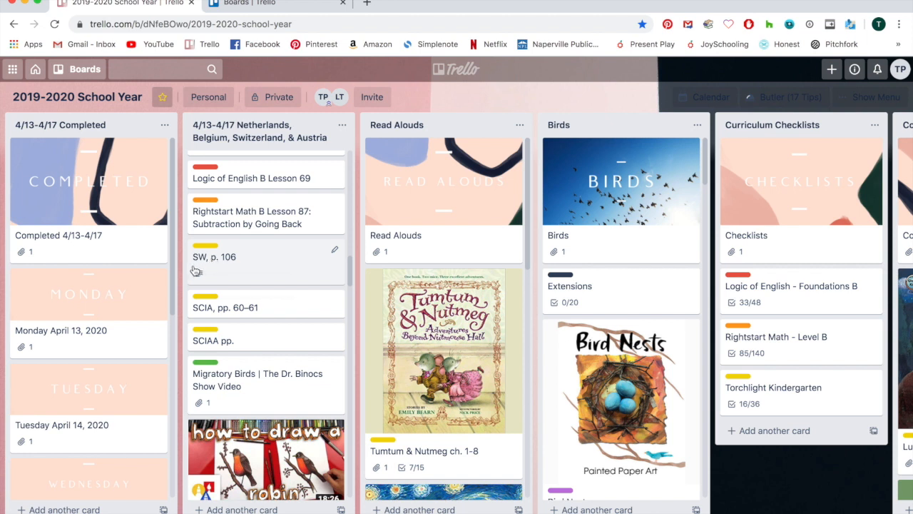
{"action": "left_click", "coordinate": [253, 261]}
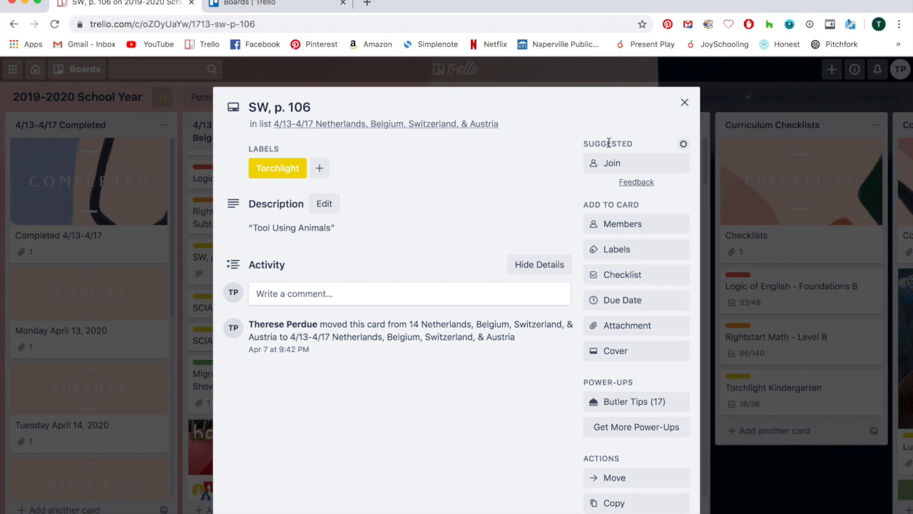
{"action": "left_click", "coordinate": [685, 104]}
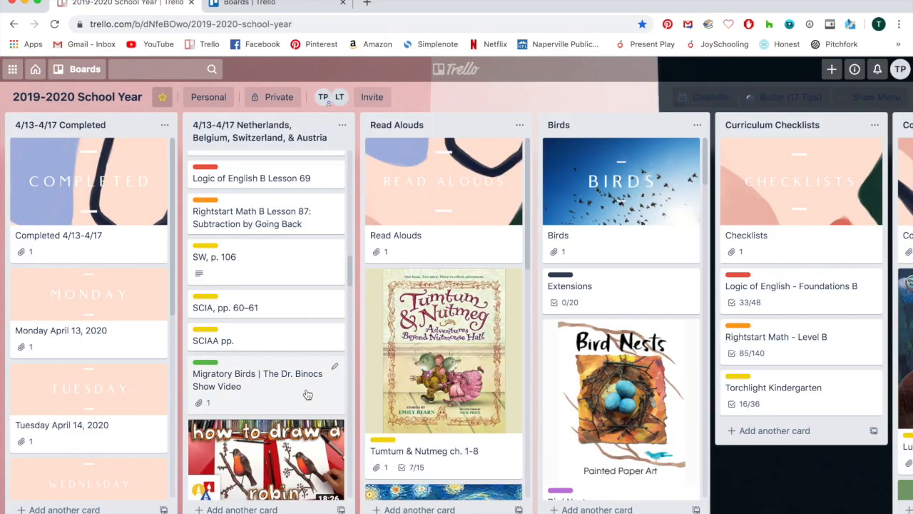
Check the video link on Tuesday's Migratory Birds card, close it, and look ahead to Wednesday's cards.
{"action": "scroll", "coordinate": [307, 396], "scroll_direction": "down", "scroll_amount": 3}
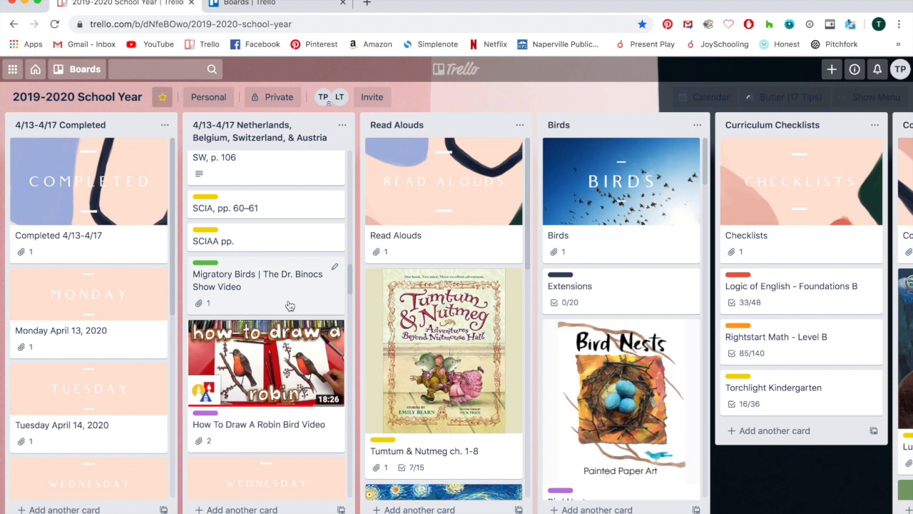
{"action": "left_click", "coordinate": [273, 279]}
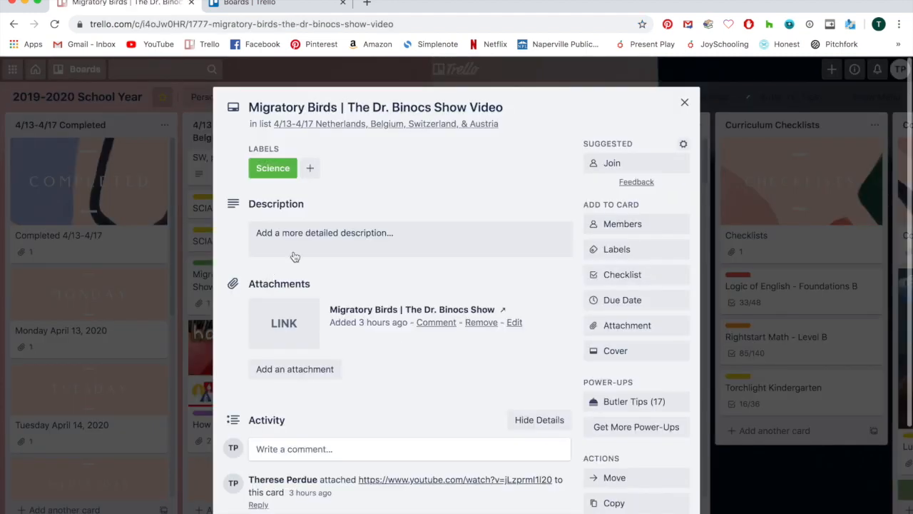
{"action": "left_click", "coordinate": [685, 102]}
{"action": "scroll", "coordinate": [303, 299], "scroll_direction": "down", "scroll_amount": 3}
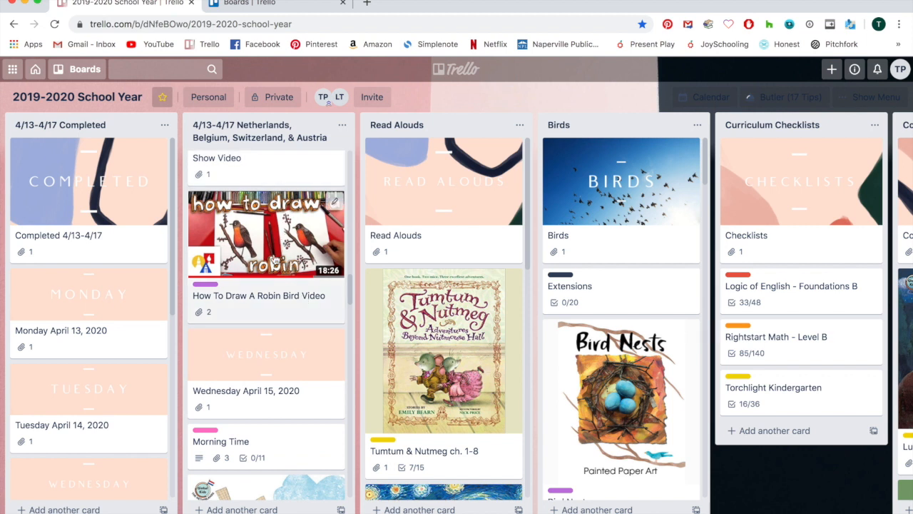
Look through Wednesday's lesson cards in the 4/13-4/17 list, from Morning Time to the Little Bird Suncatcher card.
{"action": "scroll", "coordinate": [262, 326], "scroll_direction": "down", "scroll_amount": 5}
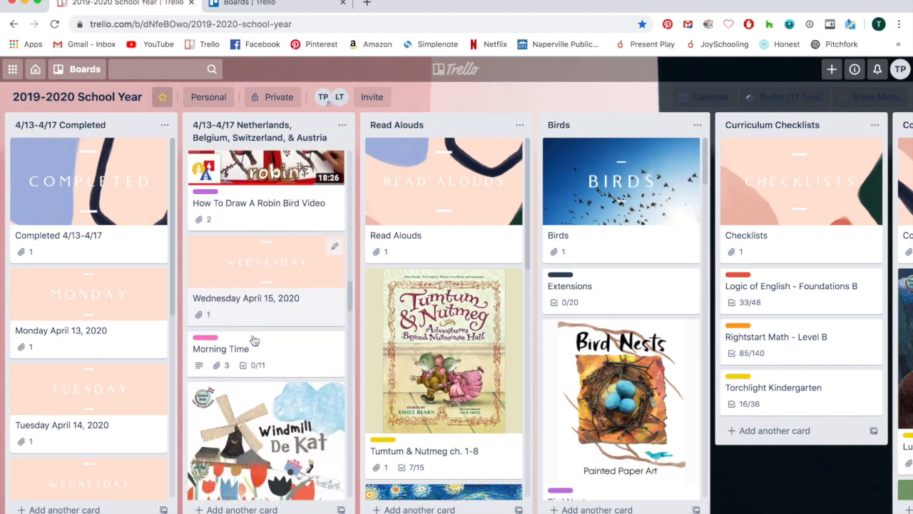
{"action": "scroll", "coordinate": [253, 341], "scroll_direction": "down", "scroll_amount": 6}
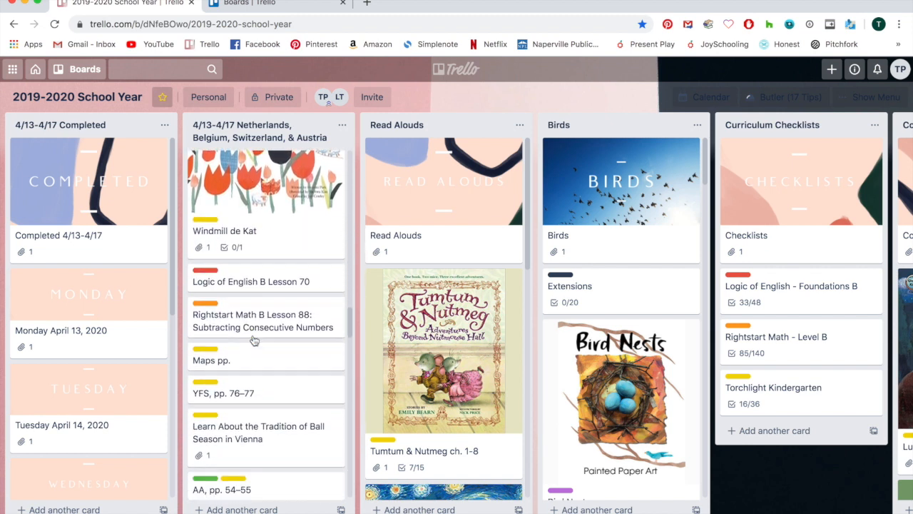
{"action": "scroll", "coordinate": [253, 341], "scroll_direction": "down", "scroll_amount": 4}
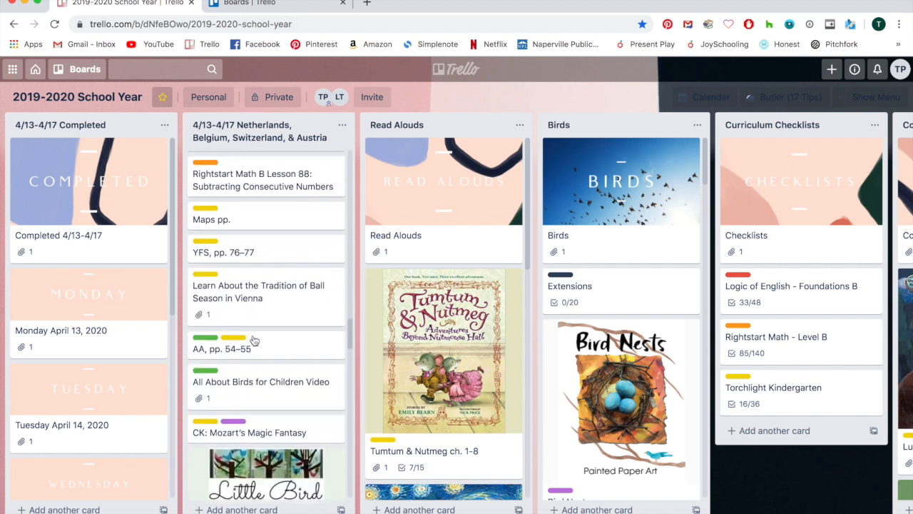
{"action": "scroll", "coordinate": [254, 341], "scroll_direction": "down", "scroll_amount": 2}
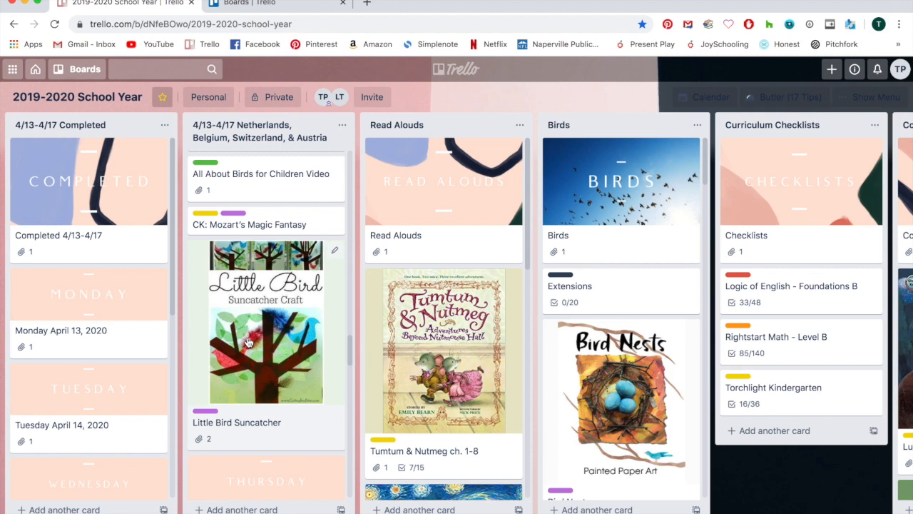
Skim the craft page linked on Wednesday's Little Bird Suncatcher card and return to the board.
{"action": "left_click", "coordinate": [251, 312]}
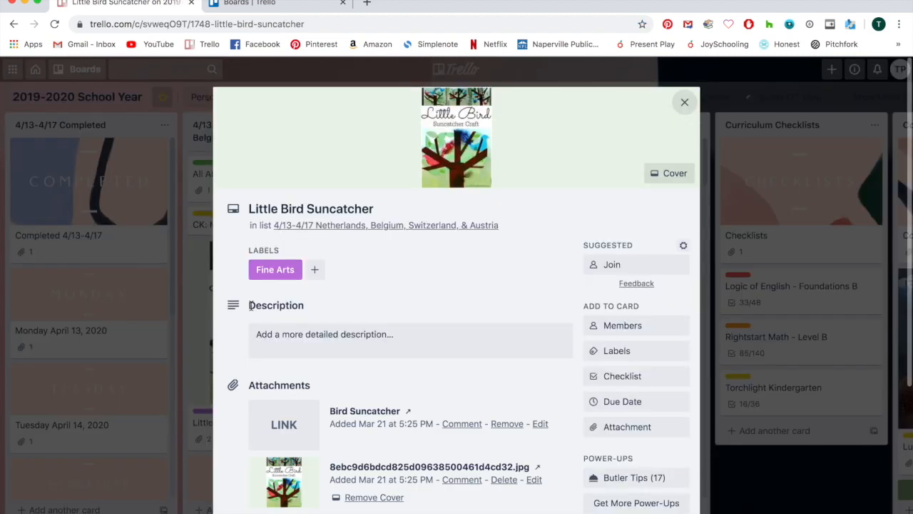
{"action": "scroll", "coordinate": [331, 370], "scroll_direction": "down", "scroll_amount": 2}
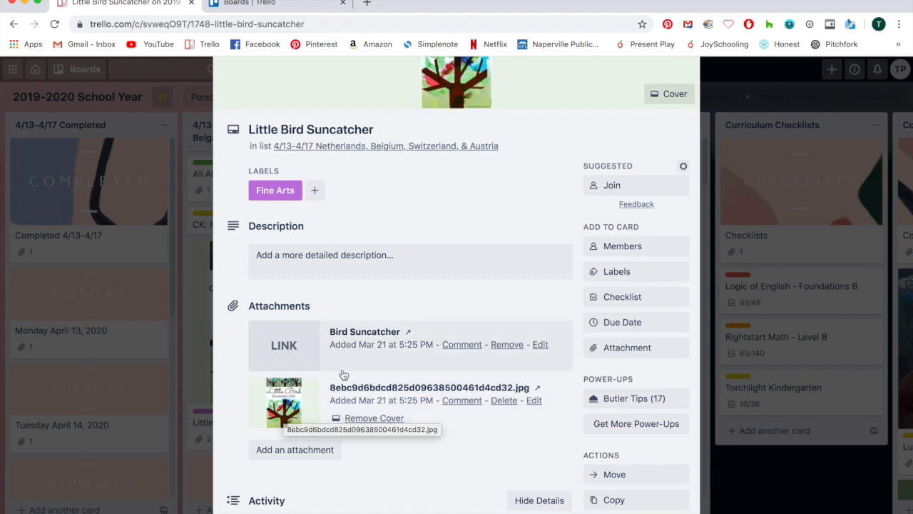
{"action": "left_click", "coordinate": [307, 341]}
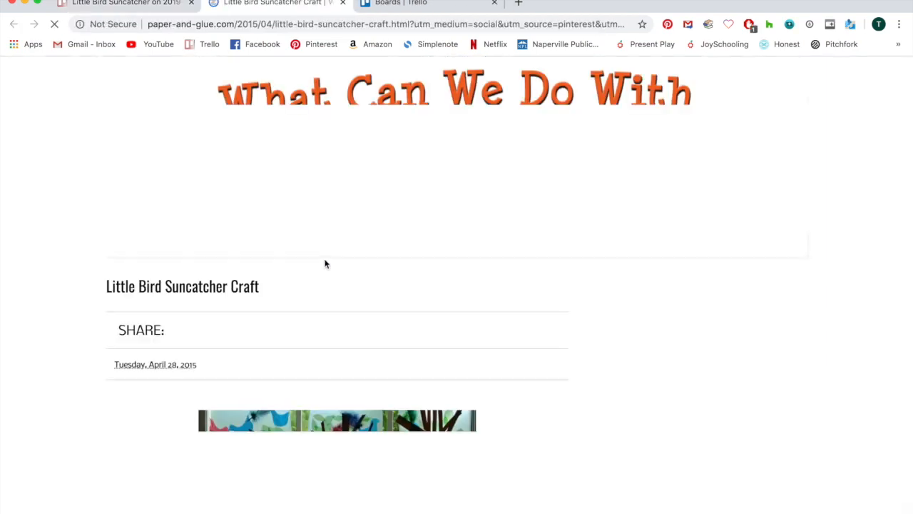
{"action": "scroll", "coordinate": [308, 361], "scroll_direction": "down", "scroll_amount": 3}
{"action": "scroll", "coordinate": [308, 362], "scroll_direction": "down", "scroll_amount": 6}
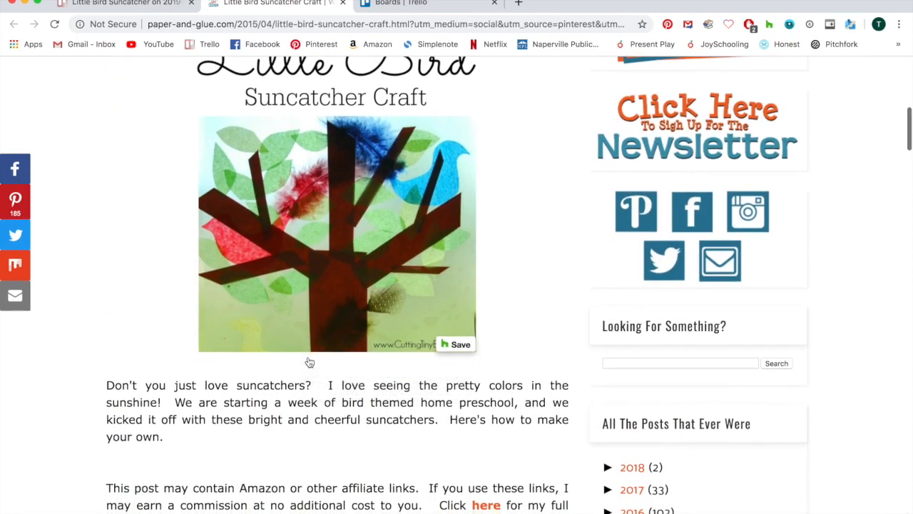
{"action": "scroll", "coordinate": [309, 357], "scroll_direction": "down", "scroll_amount": 7}
{"action": "scroll", "coordinate": [314, 285], "scroll_direction": "up", "scroll_amount": 20}
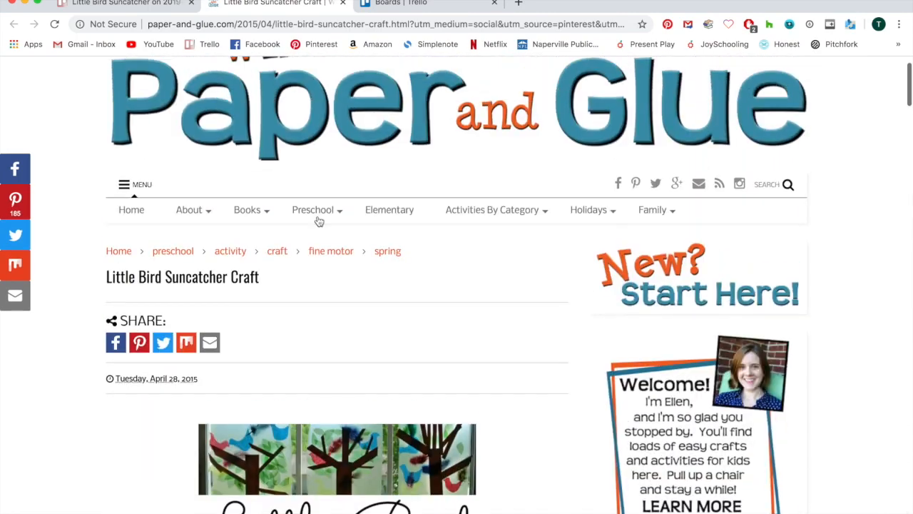
{"action": "left_click", "coordinate": [342, 3]}
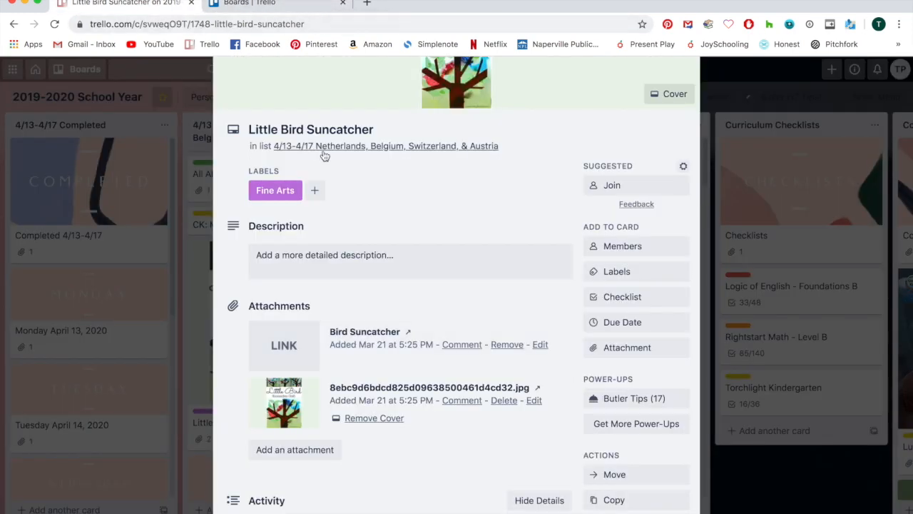
{"action": "scroll", "coordinate": [324, 156], "scroll_direction": "up", "scroll_amount": 2}
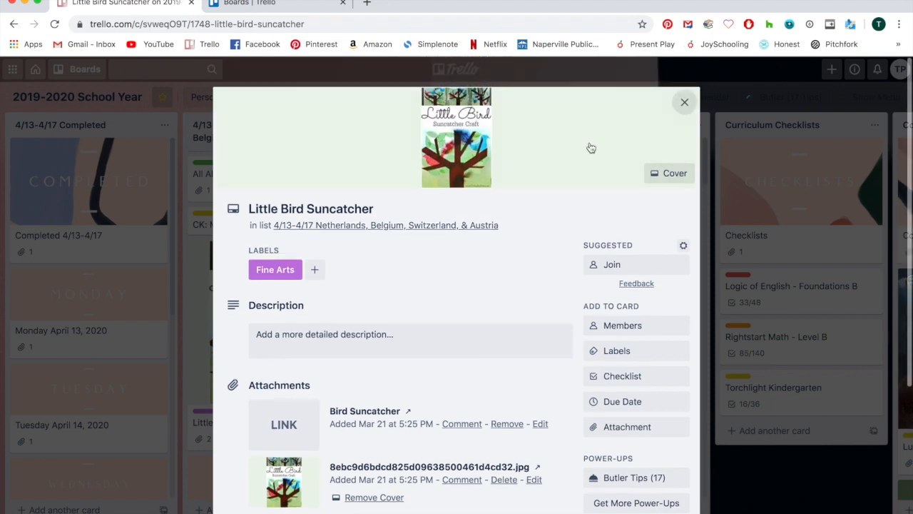
{"action": "left_click", "coordinate": [683, 106]}
Examine Thursday's, Friday's and the weekend's cards in the 4/13-4/17 list.
{"action": "scroll", "coordinate": [289, 419], "scroll_direction": "down", "scroll_amount": 5}
{"action": "scroll", "coordinate": [289, 420], "scroll_direction": "down", "scroll_amount": 8}
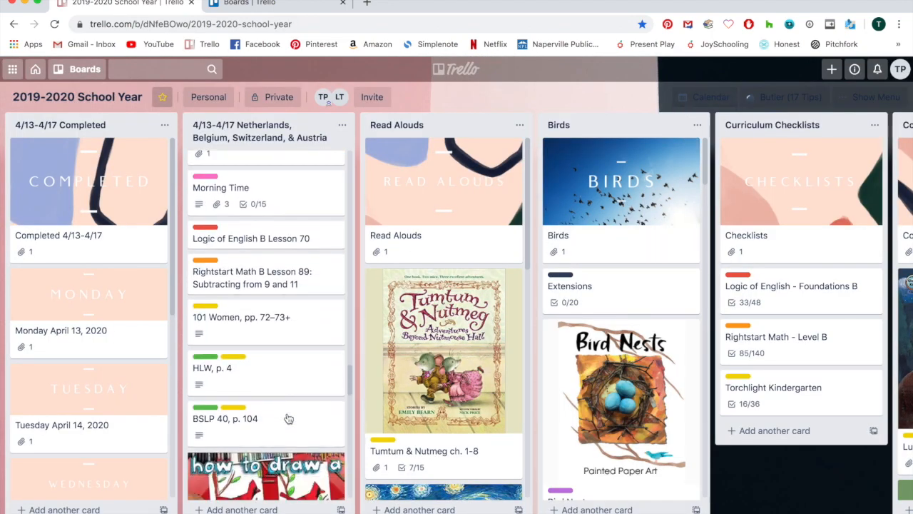
{"action": "scroll", "coordinate": [289, 420], "scroll_direction": "down", "scroll_amount": 3}
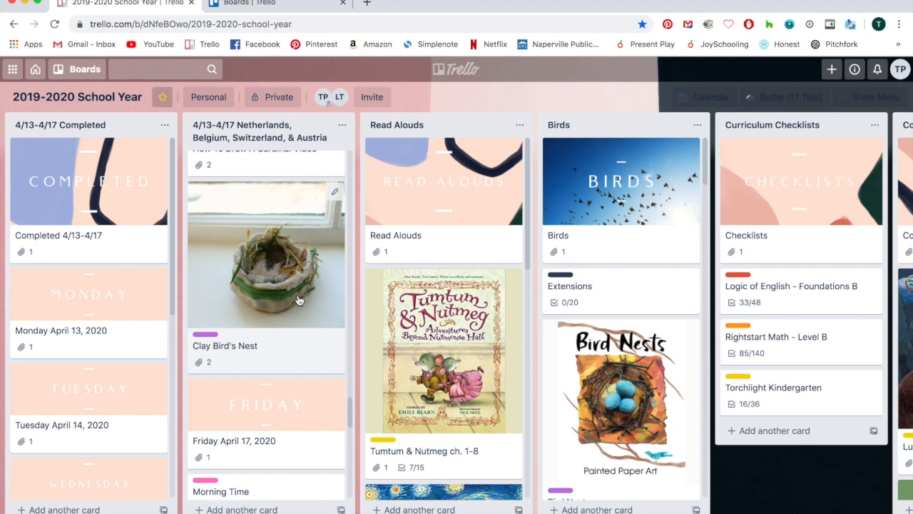
{"action": "scroll", "coordinate": [299, 300], "scroll_direction": "down", "scroll_amount": 3}
{"action": "scroll", "coordinate": [300, 302], "scroll_direction": "down", "scroll_amount": 8}
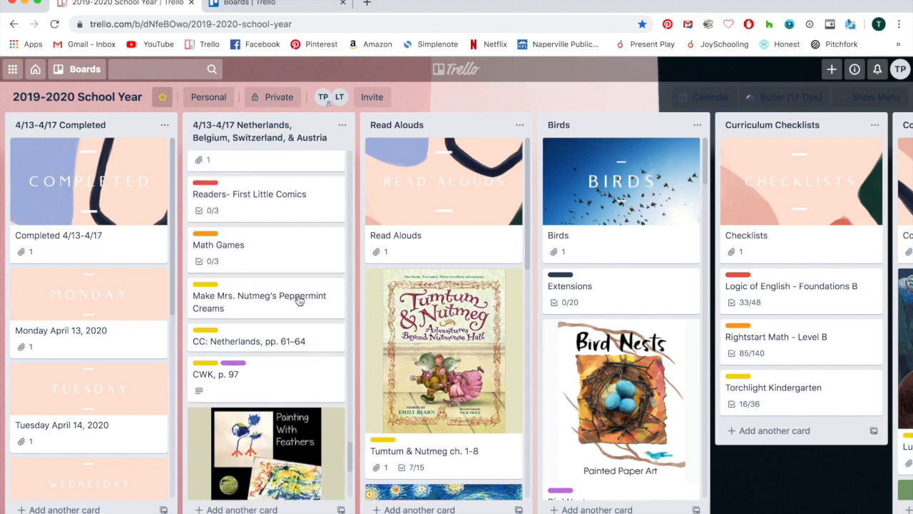
{"action": "scroll", "coordinate": [300, 301], "scroll_direction": "down", "scroll_amount": 5}
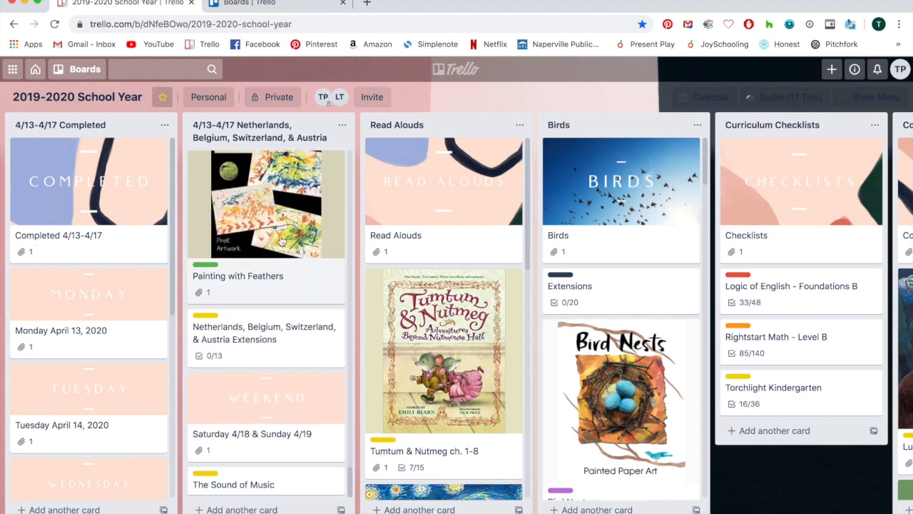
Move Monday's Morning Time, Logic of English B Lesson 69 and Rightstart Math B Lesson 86 cards under Monday in the 4/13-4/17 Completed list.
{"action": "scroll", "coordinate": [299, 300], "scroll_direction": "up", "scroll_amount": 15}
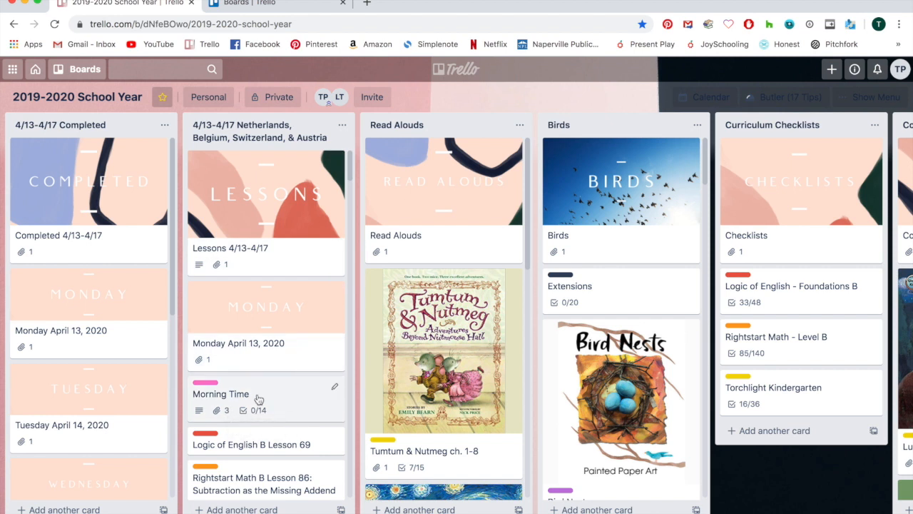
{"action": "left_click_drag", "start_coordinate": [251, 400], "coordinate": [82, 382]}
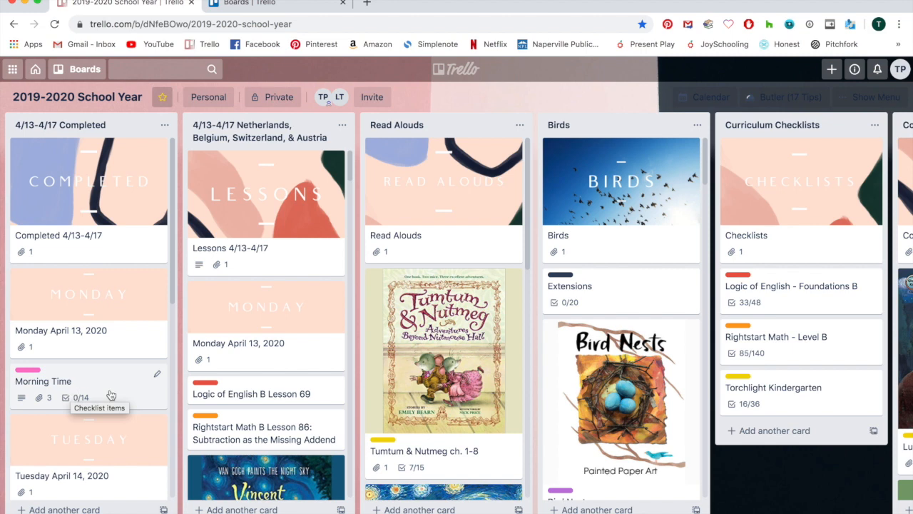
{"action": "left_click_drag", "start_coordinate": [238, 393], "coordinate": [97, 424]}
{"action": "left_click_drag", "start_coordinate": [235, 399], "coordinate": [41, 424]}
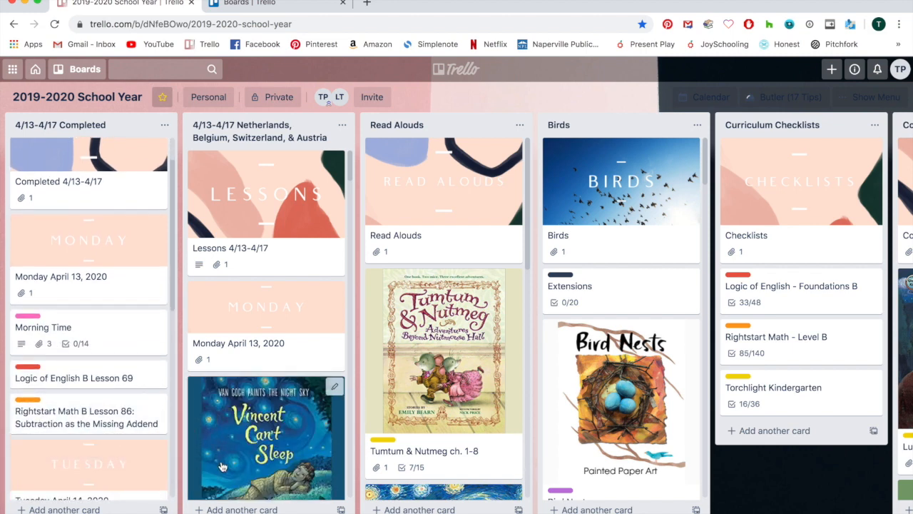
{"action": "scroll", "coordinate": [259, 341], "scroll_direction": "down", "scroll_amount": 5}
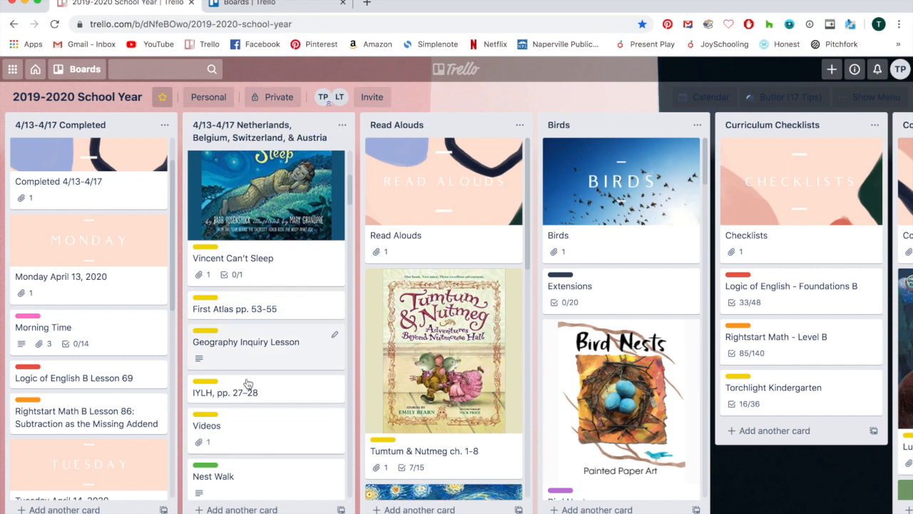
{"action": "mouse_move", "coordinate": [242, 430]}
{"action": "left_mouse_down"}
{"action": "mouse_move", "coordinate": [64, 375]}
{"action": "mouse_move", "coordinate": [257, 409]}
{"action": "mouse_move", "coordinate": [247, 416]}
{"action": "left_mouse_up"}
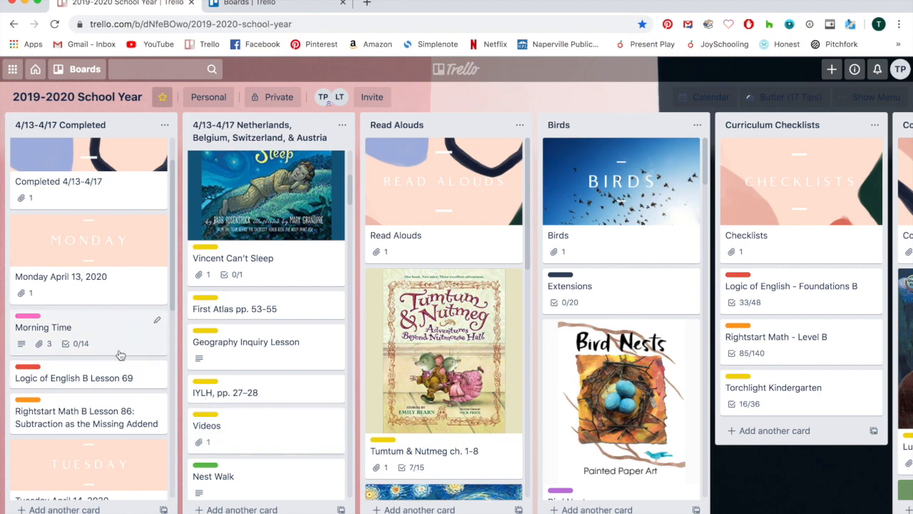
Move the Rightstart Math, Logic of English and Morning Time cards back under Monday in the 4/13-4/17 lessons list.
{"action": "scroll", "coordinate": [243, 374], "scroll_direction": "up", "scroll_amount": 5}
{"action": "left_click_drag", "start_coordinate": [127, 418], "coordinate": [256, 391]}
{"action": "left_click_drag", "start_coordinate": [125, 374], "coordinate": [257, 389]}
{"action": "left_click_drag", "start_coordinate": [153, 321], "coordinate": [271, 383]}
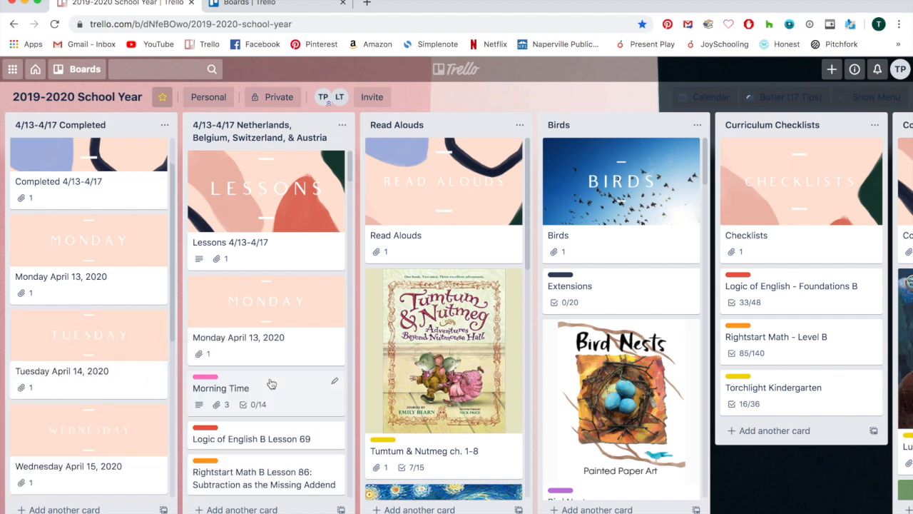
Move the Vincent Can't Sleep card directly below Morning Time in Monday's lessons.
{"action": "scroll", "coordinate": [271, 383], "scroll_direction": "down", "scroll_amount": 1}
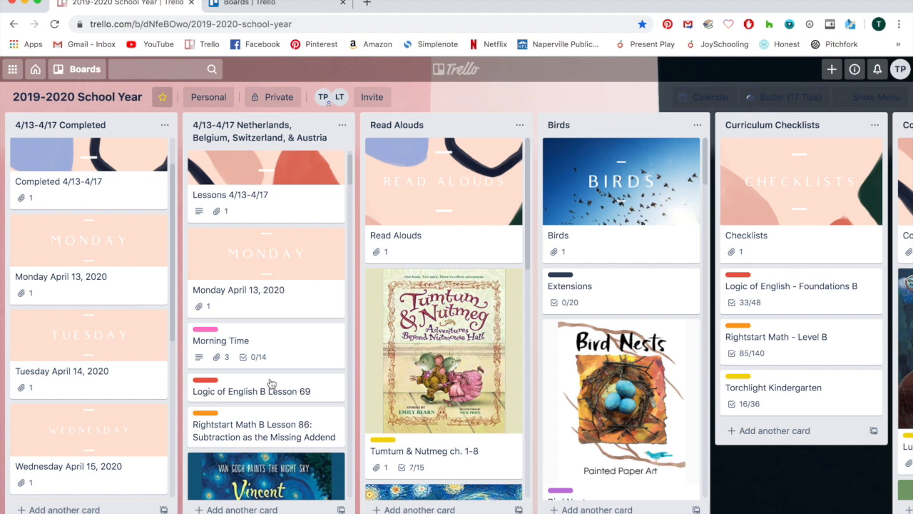
{"action": "scroll", "coordinate": [271, 384], "scroll_direction": "down", "scroll_amount": 2}
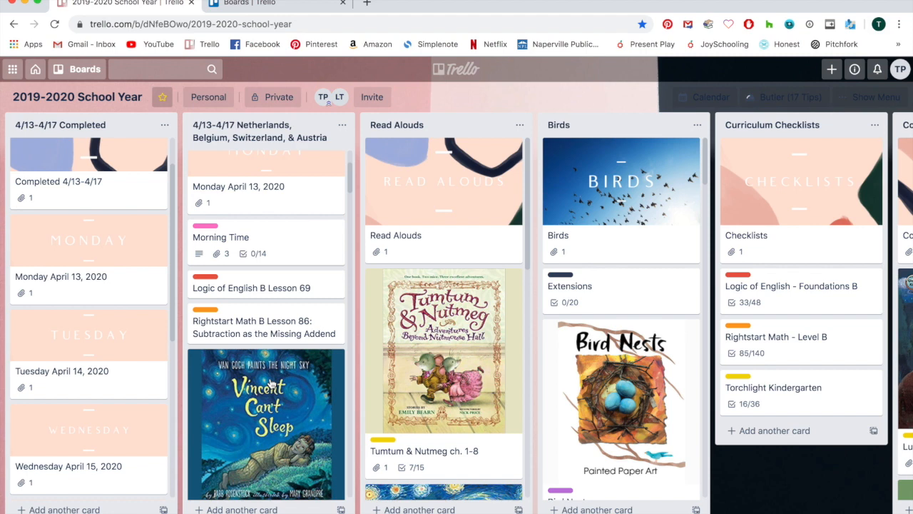
{"action": "scroll", "coordinate": [271, 384], "scroll_direction": "down", "scroll_amount": 4}
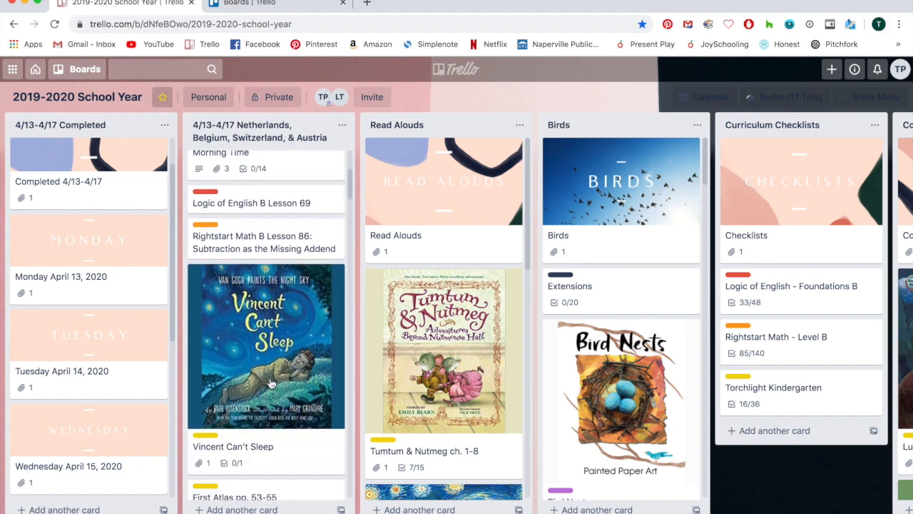
{"action": "scroll", "coordinate": [259, 391], "scroll_direction": "down", "scroll_amount": 3}
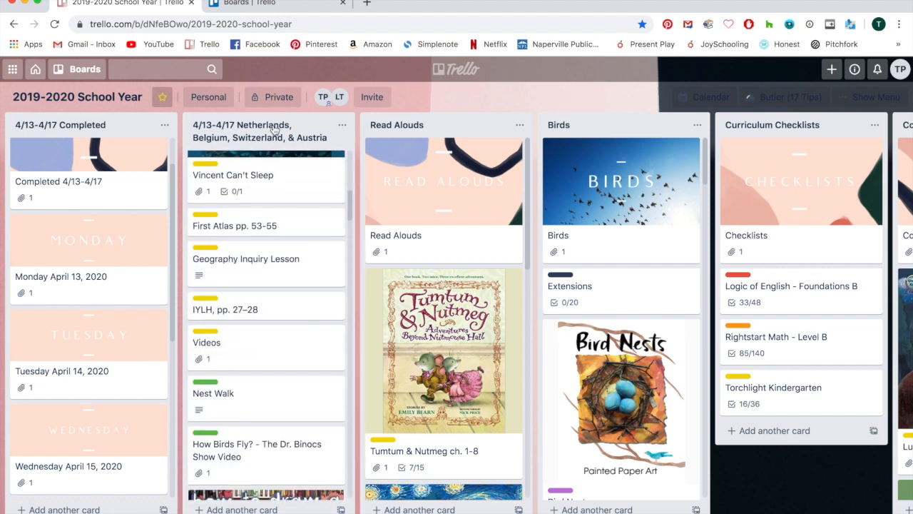
{"action": "left_click_drag", "start_coordinate": [289, 178], "coordinate": [332, 403]}
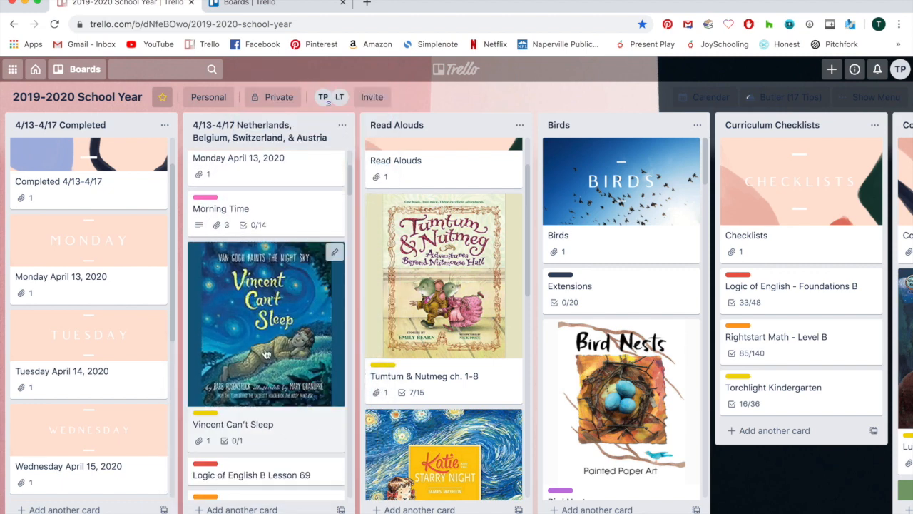
Return the lists to their beginnings and look over the books in the Read Alouds list.
{"action": "scroll", "coordinate": [259, 334], "scroll_direction": "up", "scroll_amount": 3}
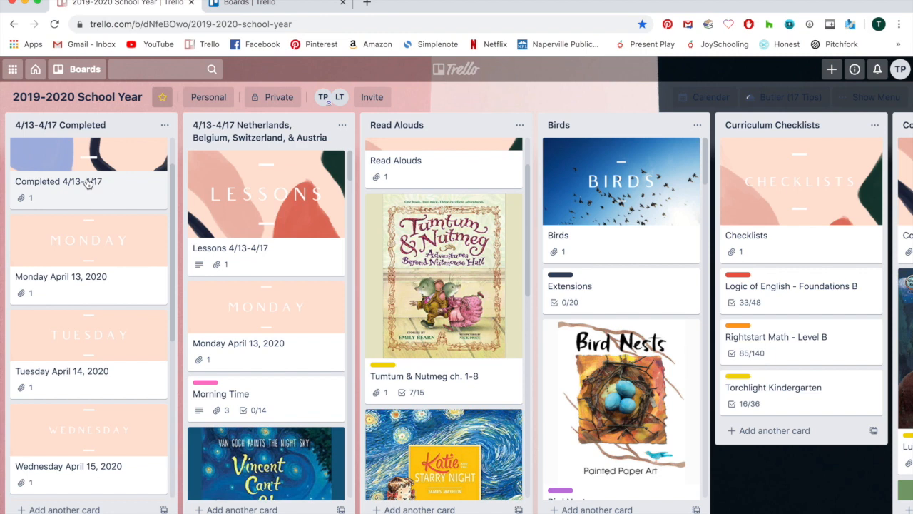
{"action": "scroll", "coordinate": [89, 184], "scroll_direction": "up", "scroll_amount": 1}
{"action": "scroll", "coordinate": [429, 198], "scroll_direction": "up", "scroll_amount": 2}
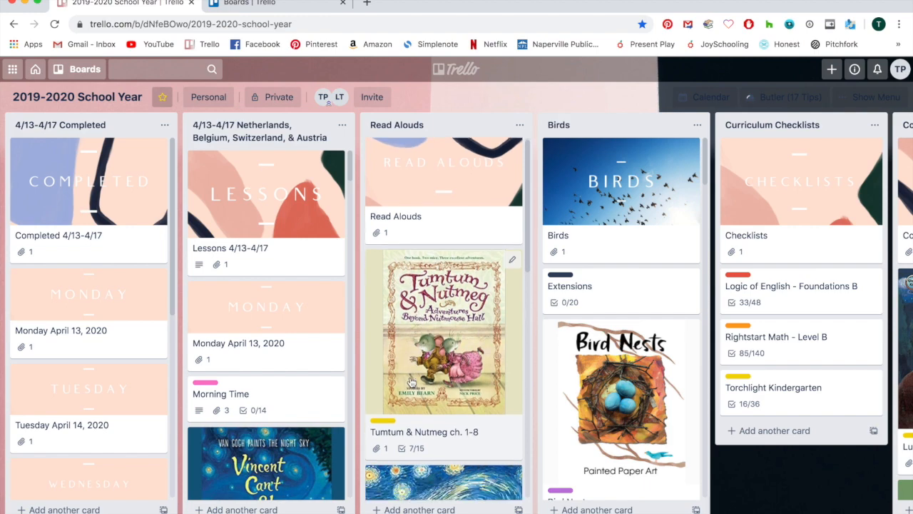
{"action": "scroll", "coordinate": [412, 382], "scroll_direction": "down", "scroll_amount": 6}
{"action": "scroll", "coordinate": [413, 382], "scroll_direction": "up", "scroll_amount": 6}
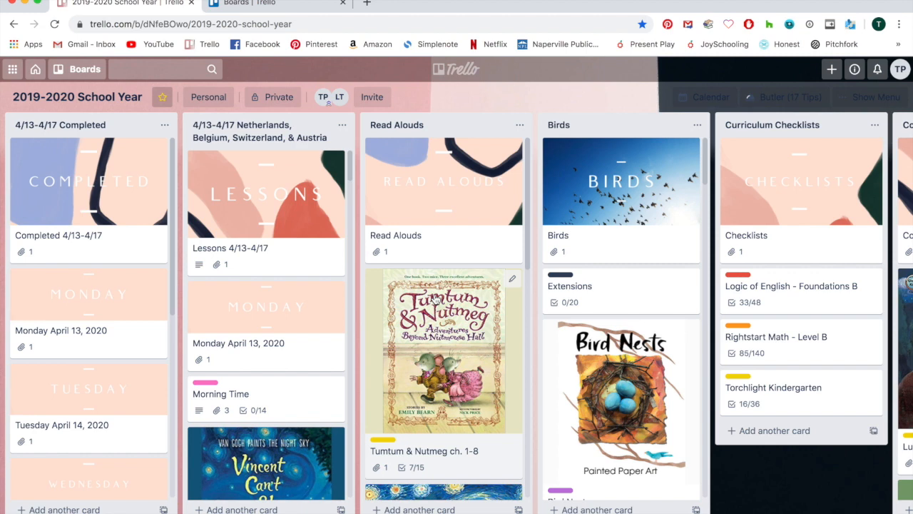
Open the Tumtum & Nutmeg ch. 1-8 card and show the checked items in its chapter checklist.
{"action": "scroll", "coordinate": [435, 300], "scroll_direction": "down", "scroll_amount": 2}
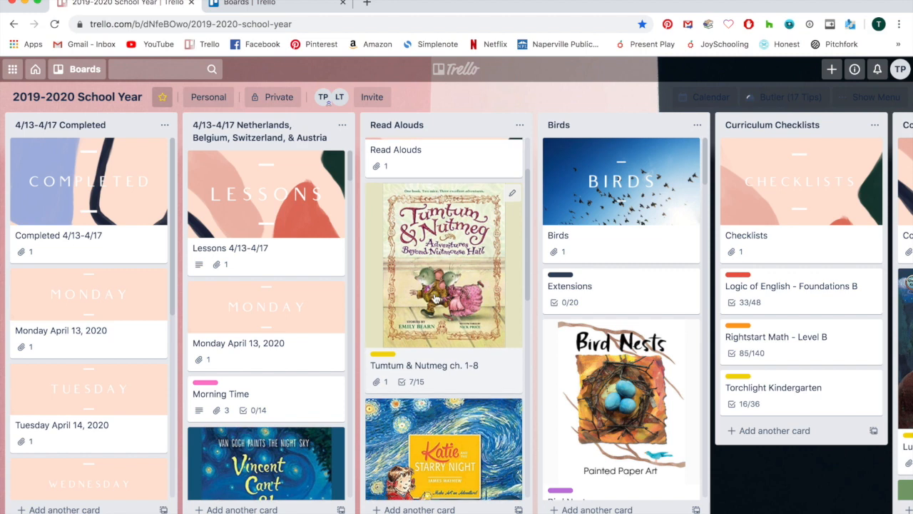
{"action": "left_click", "coordinate": [436, 249]}
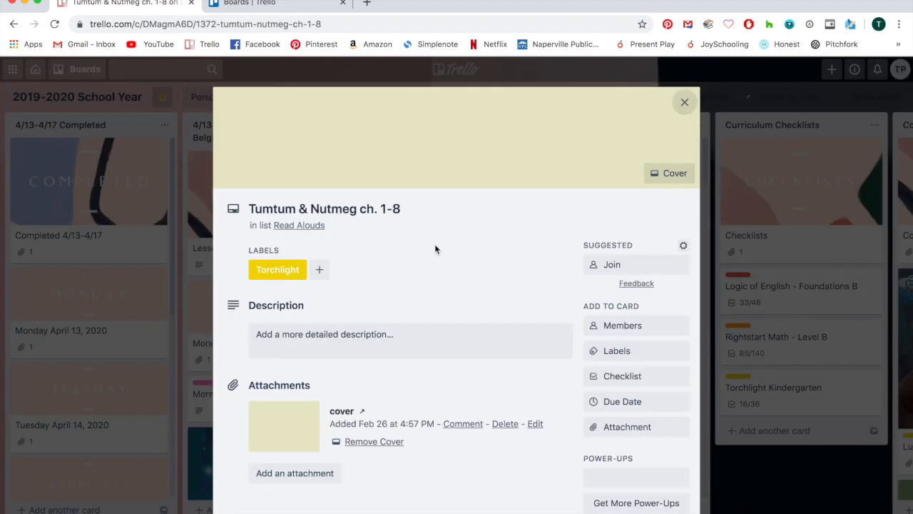
{"action": "scroll", "coordinate": [379, 340], "scroll_direction": "down", "scroll_amount": 5}
{"action": "scroll", "coordinate": [381, 340], "scroll_direction": "down", "scroll_amount": 1}
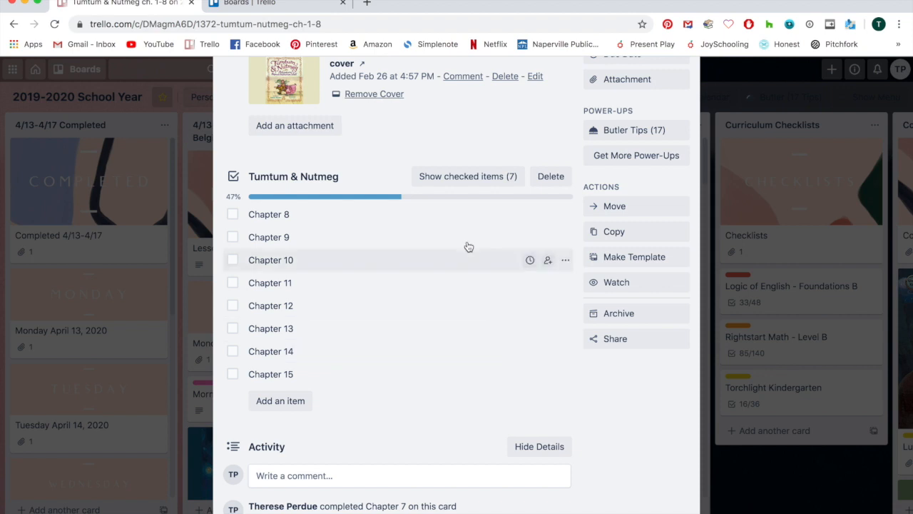
{"action": "left_click", "coordinate": [464, 180]}
{"action": "scroll", "coordinate": [422, 306], "scroll_direction": "down", "scroll_amount": 2}
{"action": "scroll", "coordinate": [425, 307], "scroll_direction": "up", "scroll_amount": 1}
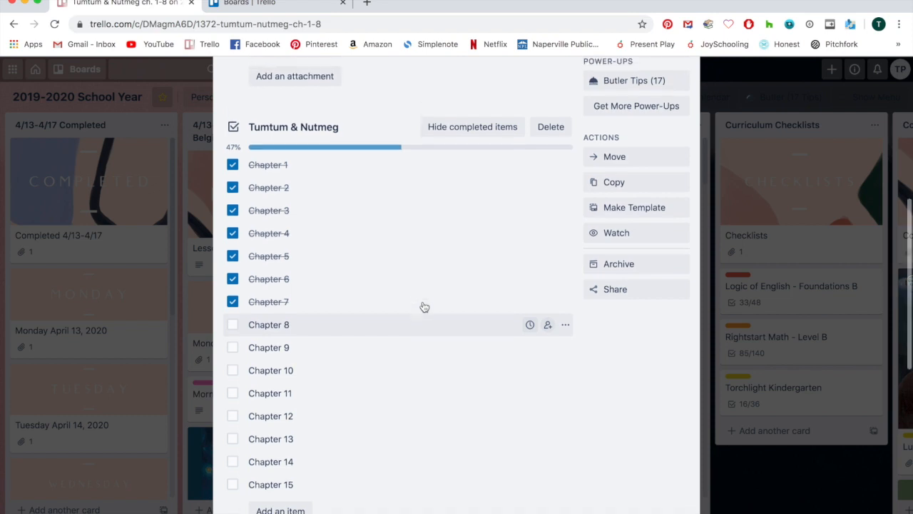
Hide the completed chapters again and leave the card to view the next books in the Read Alouds list.
{"action": "scroll", "coordinate": [424, 306], "scroll_direction": "up", "scroll_amount": 2}
{"action": "left_click", "coordinate": [464, 184]}
{"action": "scroll", "coordinate": [464, 187], "scroll_direction": "up", "scroll_amount": 5}
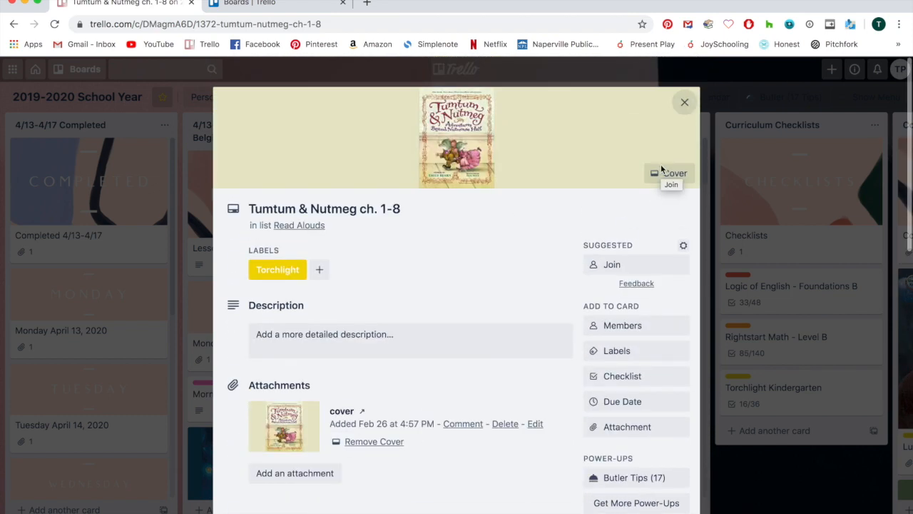
{"action": "left_click", "coordinate": [684, 102]}
{"action": "scroll", "coordinate": [460, 331], "scroll_direction": "down", "scroll_amount": 3}
{"action": "scroll", "coordinate": [460, 331], "scroll_direction": "up", "scroll_amount": 1}
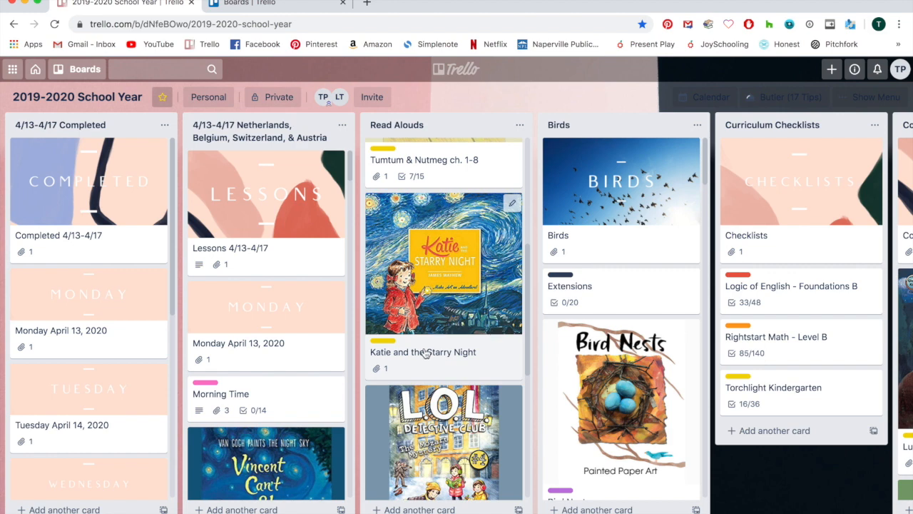
Move the Katie and the Starry Night card from Read Alouds to the 4/13-4/17 Completed list, directly below Monday April 13, 2020.
{"action": "scroll", "coordinate": [425, 354], "scroll_direction": "down", "scroll_amount": 3}
{"action": "scroll", "coordinate": [425, 354], "scroll_direction": "up", "scroll_amount": 3}
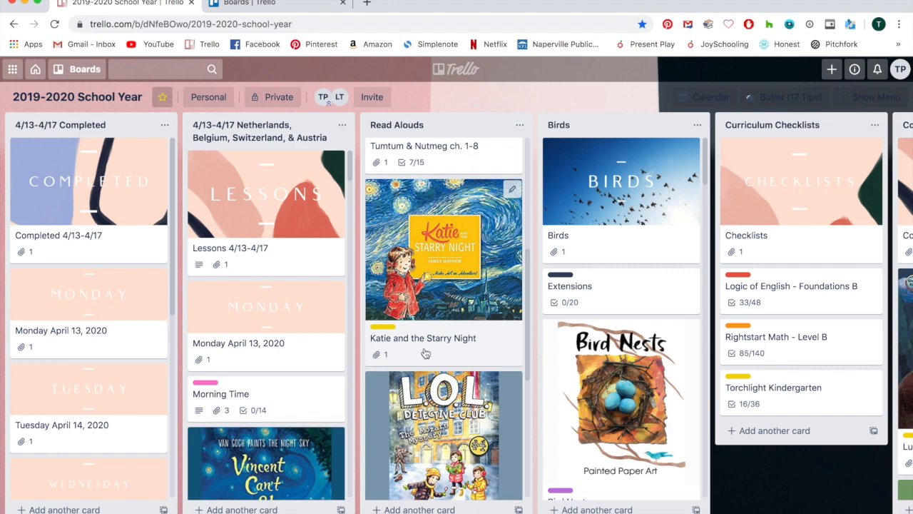
{"action": "scroll", "coordinate": [425, 354], "scroll_direction": "up", "scroll_amount": 2}
{"action": "left_click_drag", "start_coordinate": [436, 379], "coordinate": [508, 328]}
{"action": "left_click_drag", "start_coordinate": [443, 336], "coordinate": [71, 354]}
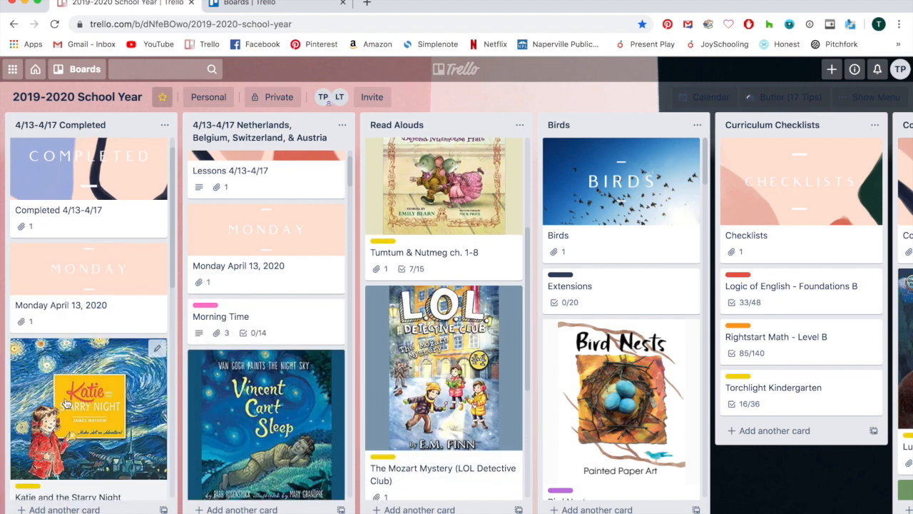
Return the Katie and the Starry Night card to Read Alouds below Tumtum & Nutmeg and look over the remaining books in that list.
{"action": "left_click_drag", "start_coordinate": [61, 397], "coordinate": [407, 300]}
{"action": "scroll", "coordinate": [428, 354], "scroll_direction": "down", "scroll_amount": 5}
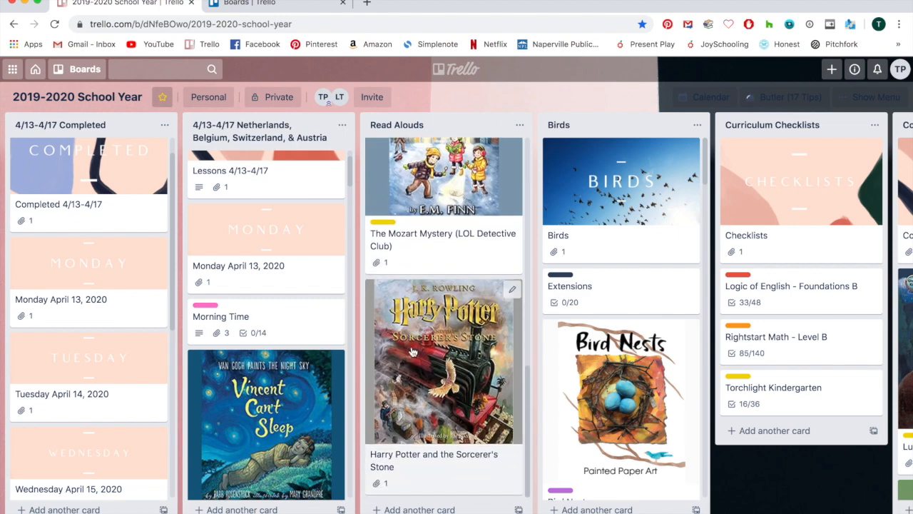
{"action": "scroll", "coordinate": [412, 353], "scroll_direction": "up", "scroll_amount": 10}
{"action": "scroll", "coordinate": [272, 294], "scroll_direction": "up", "scroll_amount": 1}
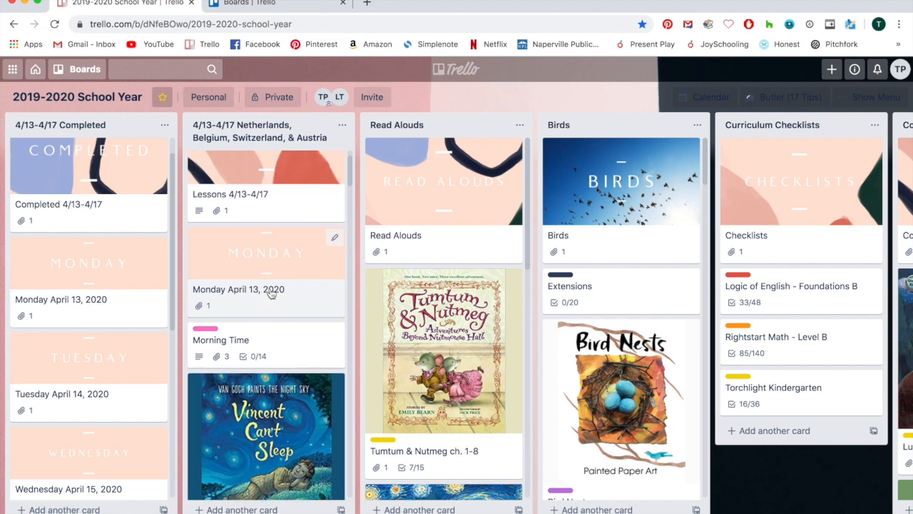
{"action": "scroll", "coordinate": [271, 294], "scroll_direction": "up", "scroll_amount": 2}
{"action": "scroll", "coordinate": [139, 242], "scroll_direction": "up", "scroll_amount": 1}
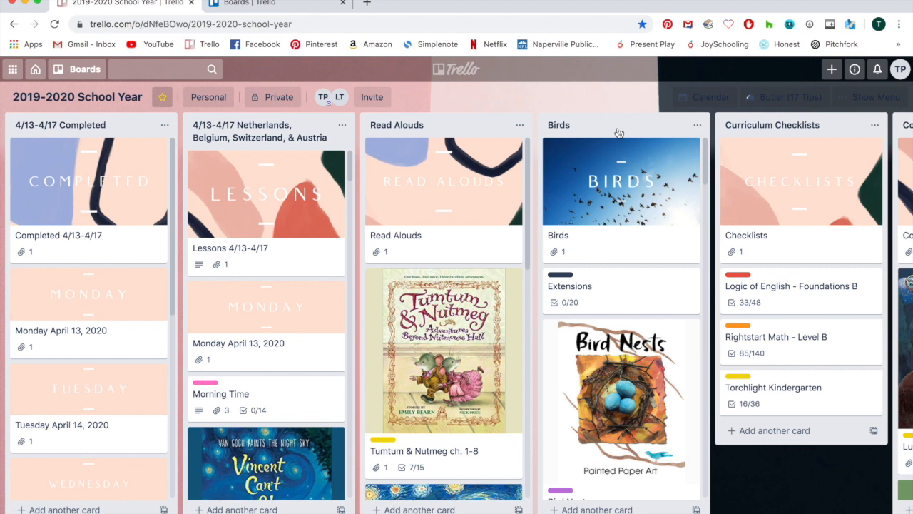
Switch to the second Trello browser tab and open the starred Unit Studies board there.
{"action": "left_click", "coordinate": [85, 72]}
{"action": "left_click", "coordinate": [249, 6]}
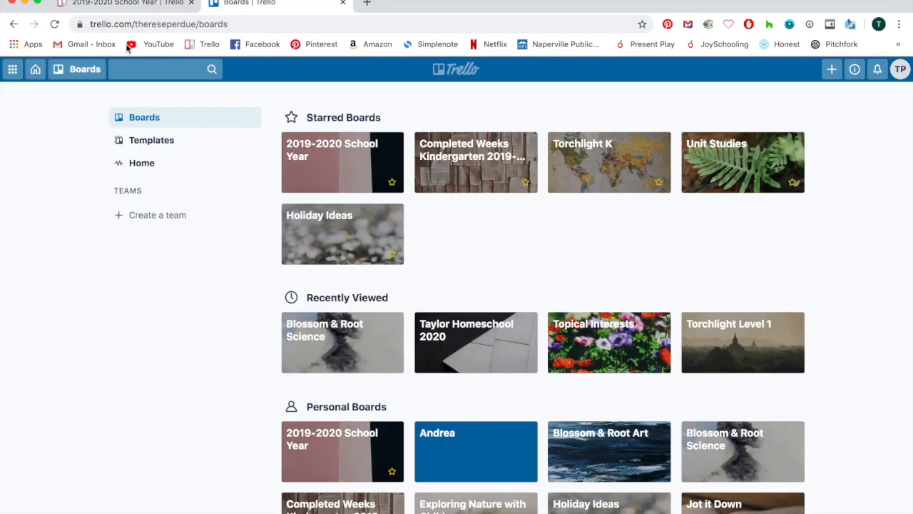
{"action": "left_click", "coordinate": [77, 72]}
{"action": "left_click", "coordinate": [79, 236]}
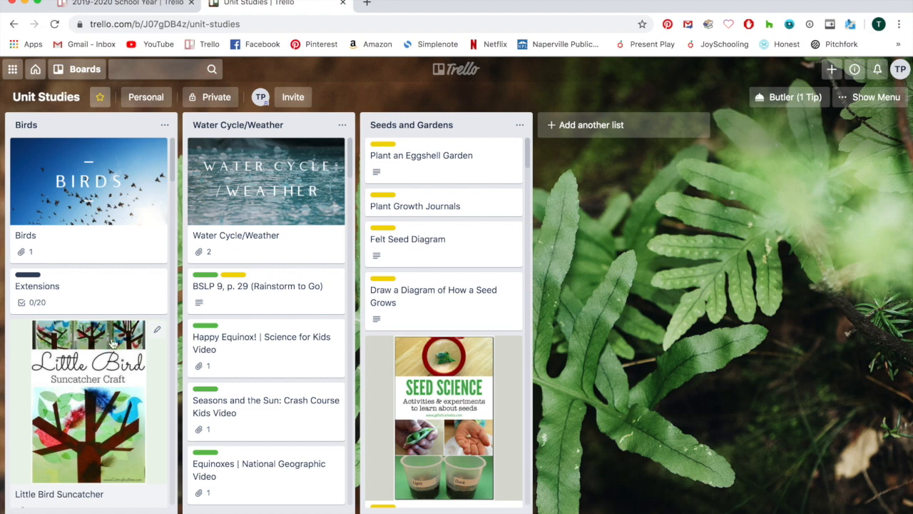
Go back to the 2019-2020 School Year board and look through the whole Birds list down to the Nest Walk card.
{"action": "left_click", "coordinate": [133, 6]}
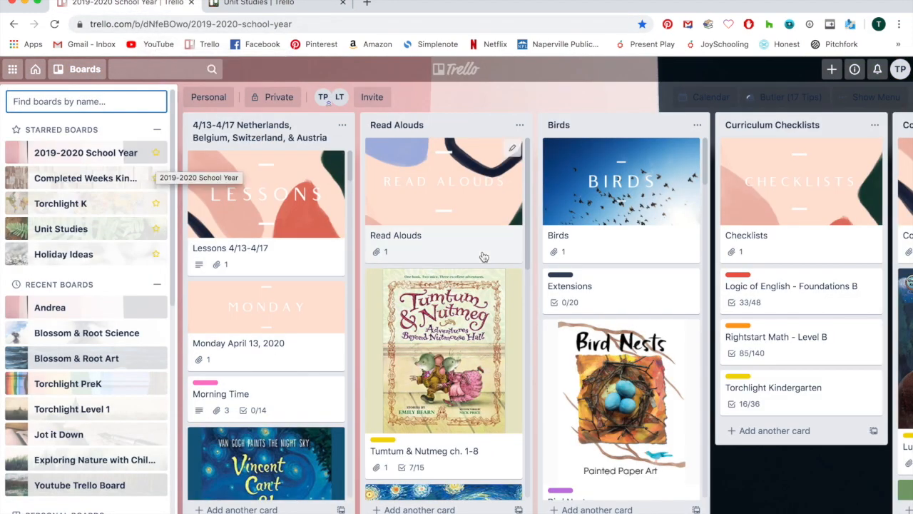
{"action": "left_click", "coordinate": [599, 101]}
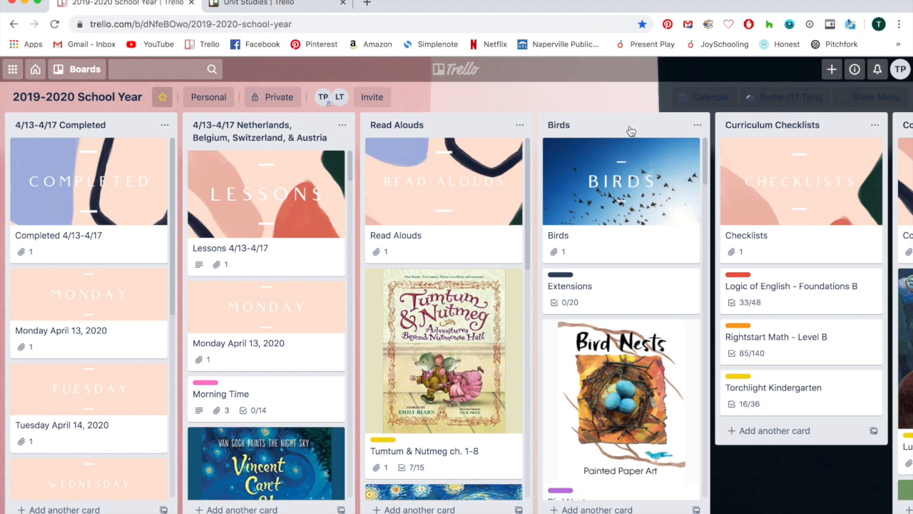
{"action": "scroll", "coordinate": [626, 203], "scroll_direction": "down", "scroll_amount": 1}
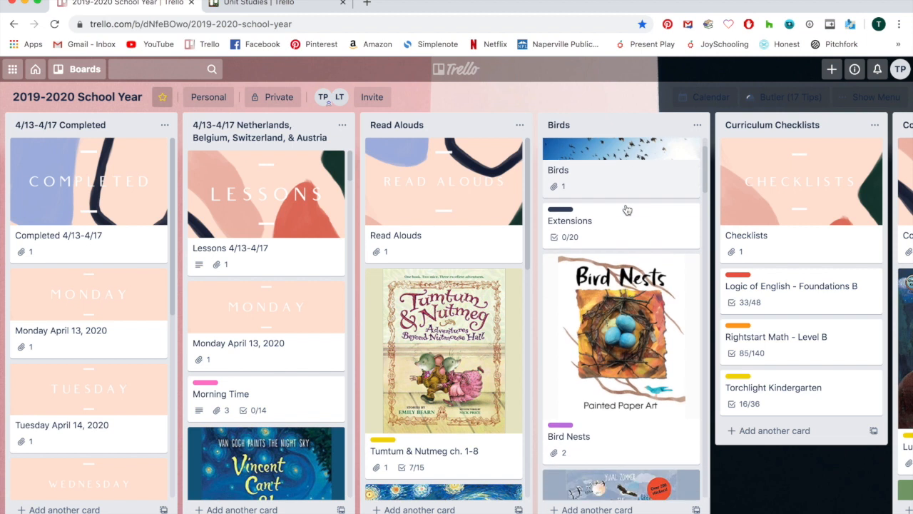
{"action": "scroll", "coordinate": [626, 207], "scroll_direction": "up", "scroll_amount": 1}
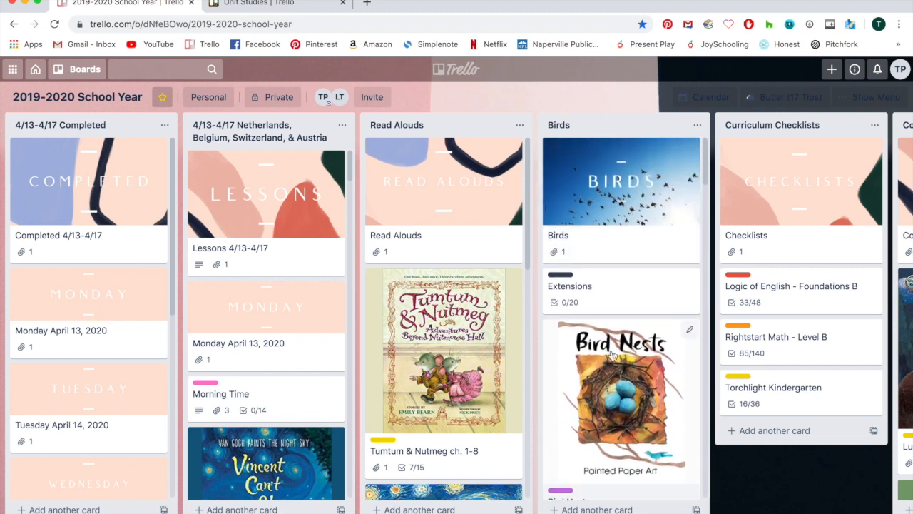
{"action": "scroll", "coordinate": [613, 355], "scroll_direction": "down", "scroll_amount": 3}
{"action": "scroll", "coordinate": [612, 355], "scroll_direction": "down", "scroll_amount": 7}
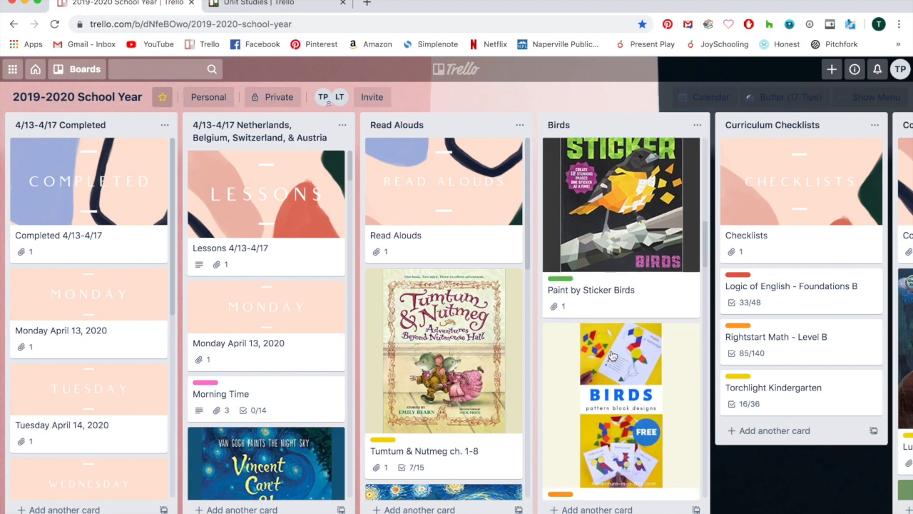
{"action": "scroll", "coordinate": [611, 355], "scroll_direction": "down", "scroll_amount": 4}
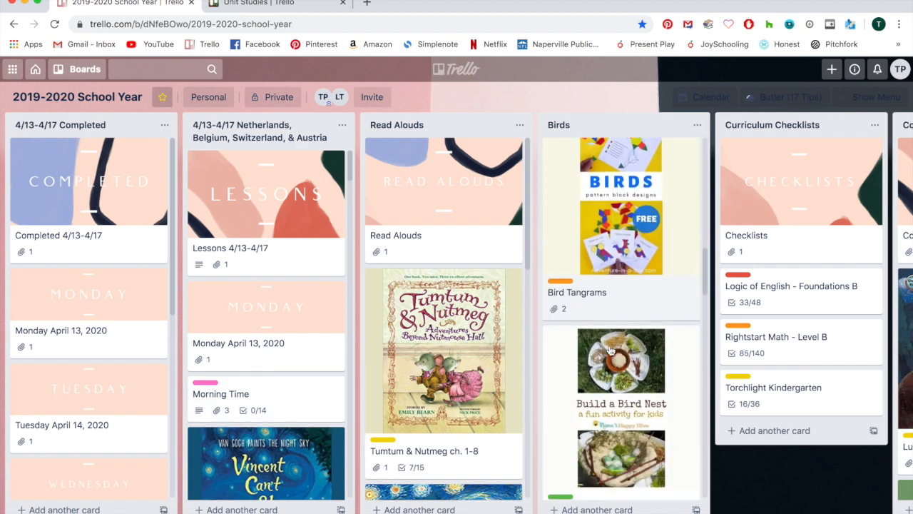
{"action": "scroll", "coordinate": [611, 351], "scroll_direction": "down", "scroll_amount": 6}
{"action": "scroll", "coordinate": [611, 350], "scroll_direction": "down", "scroll_amount": 8}
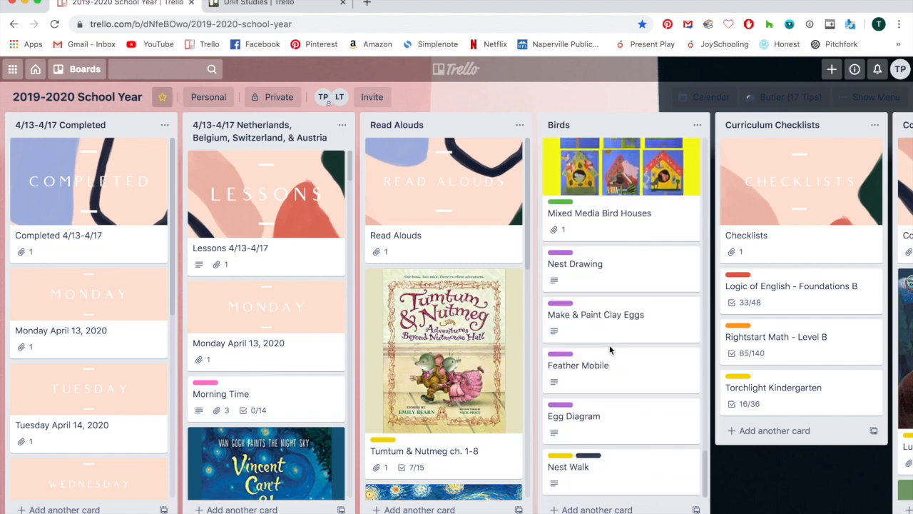
{"action": "scroll", "coordinate": [609, 344], "scroll_direction": "up", "scroll_amount": 15}
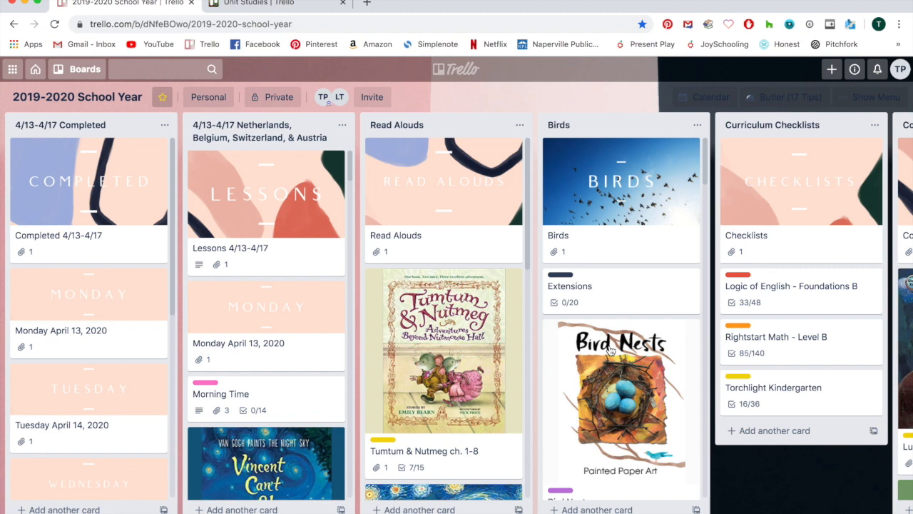
Examine the hands-on activity cards in the Birds list, from Bird Tangrams to Bird Seed Playdough, and return to the list's beginning.
{"action": "scroll", "coordinate": [611, 351], "scroll_direction": "down", "scroll_amount": 7}
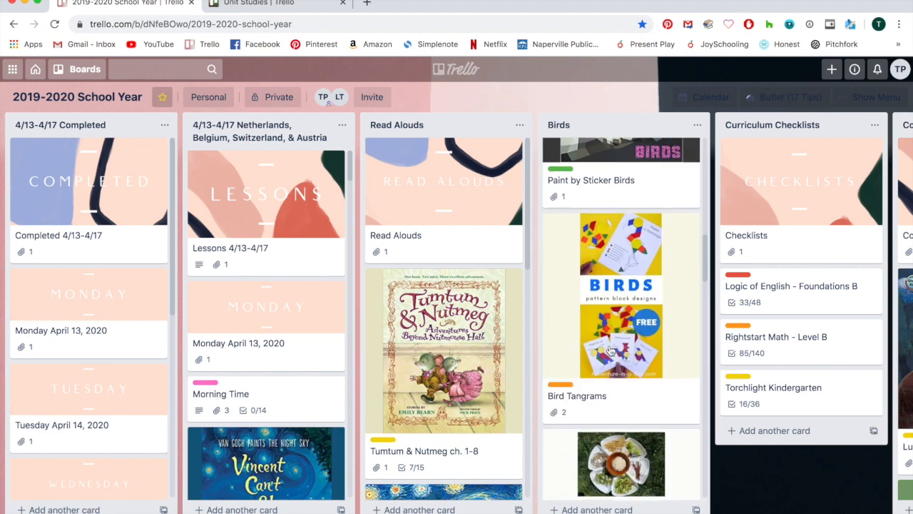
{"action": "scroll", "coordinate": [611, 351], "scroll_direction": "down", "scroll_amount": 3}
{"action": "scroll", "coordinate": [611, 351], "scroll_direction": "down", "scroll_amount": 8}
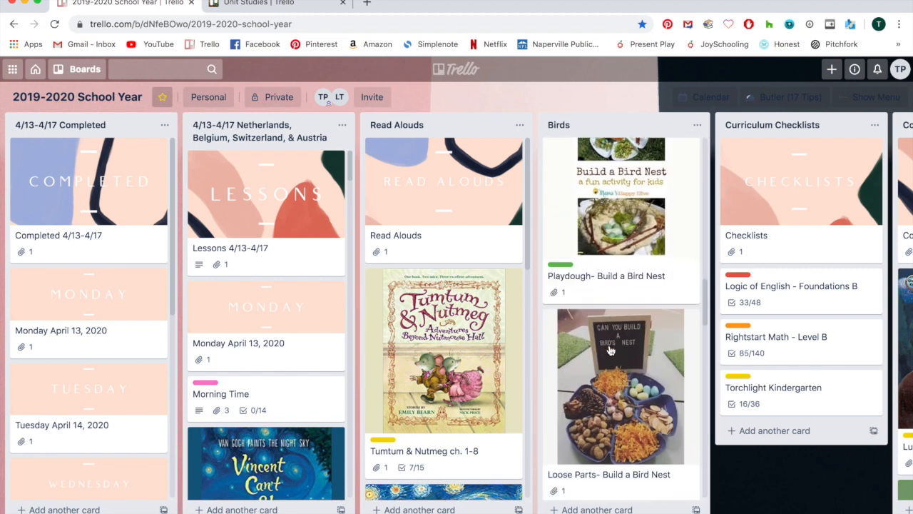
{"action": "scroll", "coordinate": [640, 374], "scroll_direction": "down", "scroll_amount": 8}
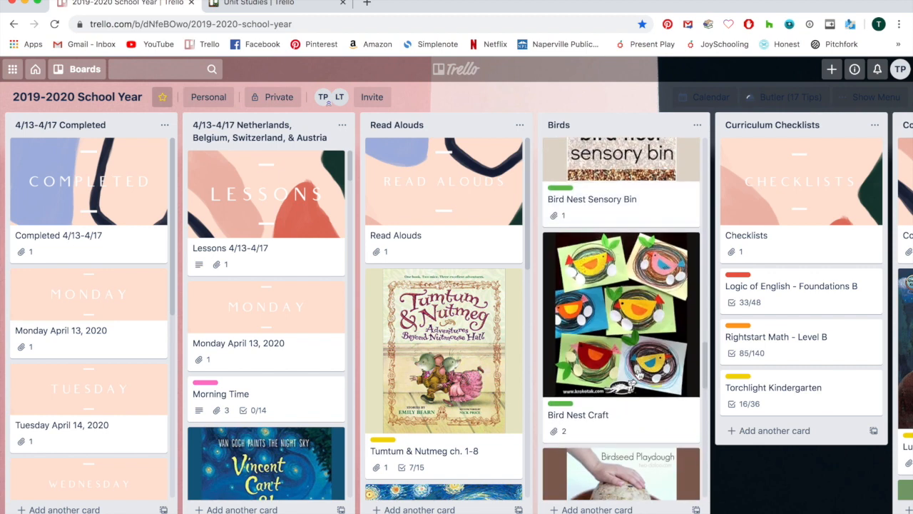
{"action": "scroll", "coordinate": [640, 374], "scroll_direction": "down", "scroll_amount": 5}
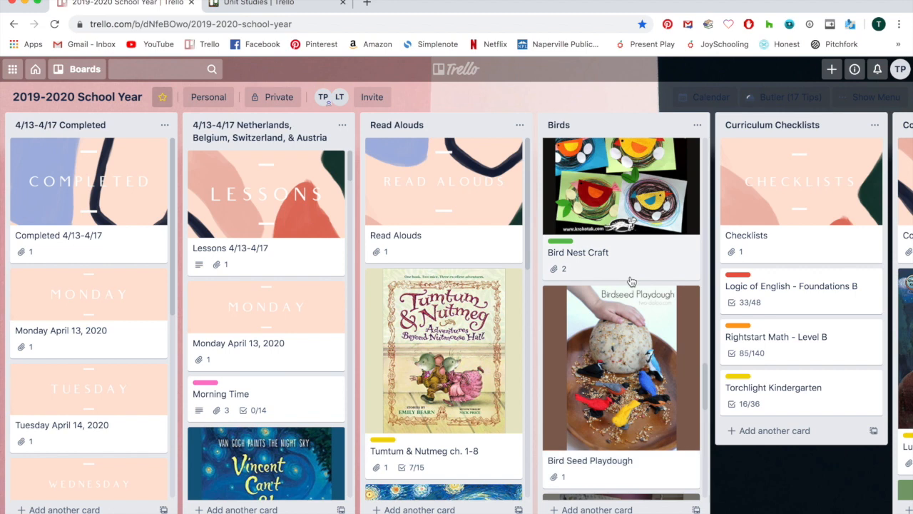
{"action": "scroll", "coordinate": [632, 282], "scroll_direction": "up", "scroll_amount": 15}
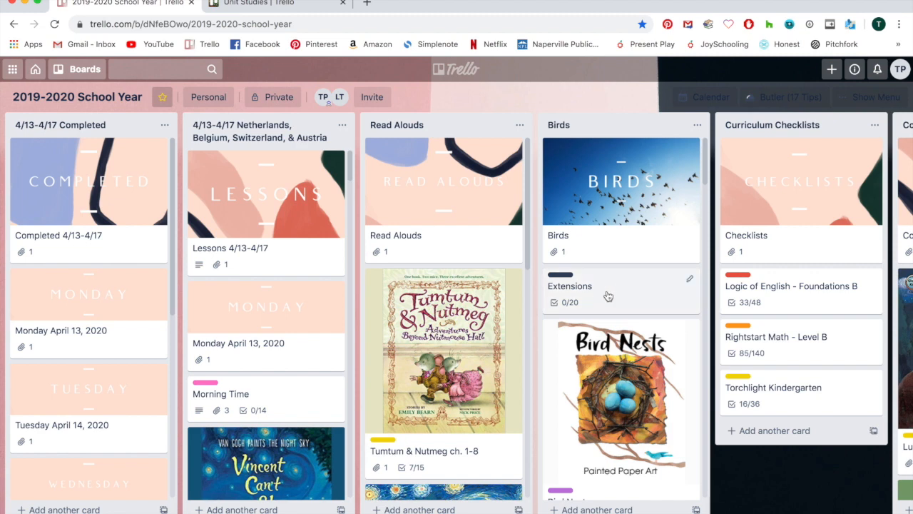
Open the Extensions card in the Birds list, read through its Videos checklist, and close the card.
{"action": "left_click", "coordinate": [586, 287]}
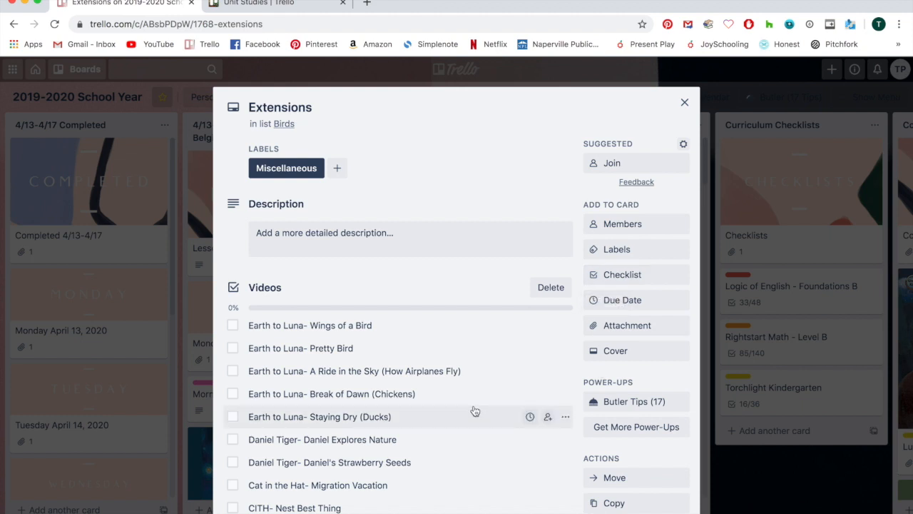
{"action": "scroll", "coordinate": [322, 429], "scroll_direction": "down", "scroll_amount": 3}
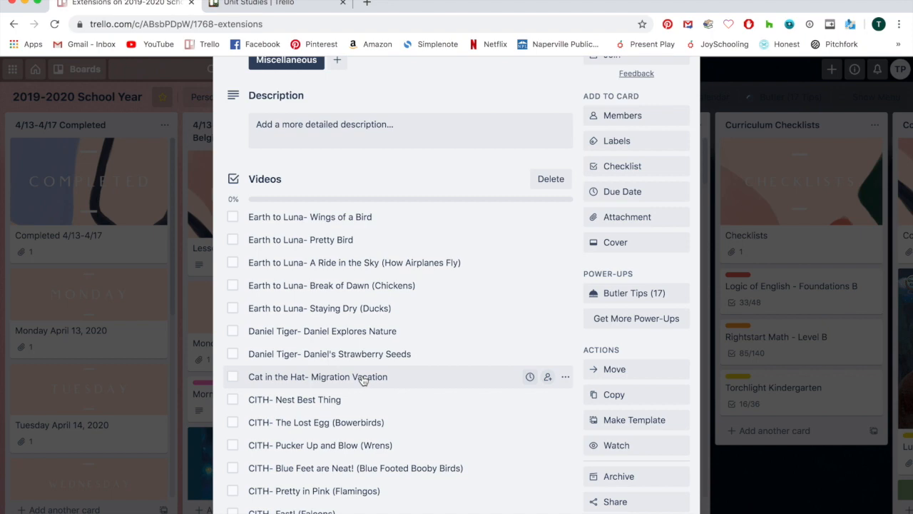
{"action": "scroll", "coordinate": [336, 431], "scroll_direction": "down", "scroll_amount": 3}
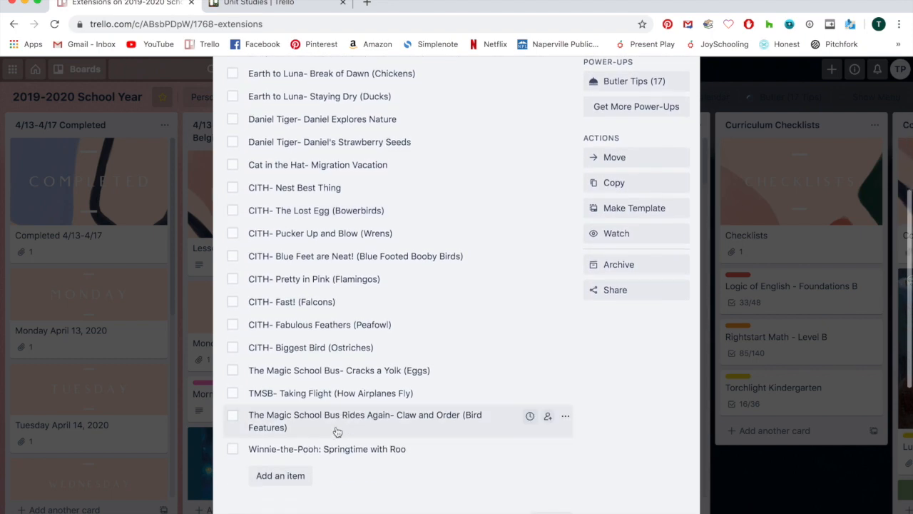
{"action": "scroll", "coordinate": [376, 350], "scroll_direction": "up", "scroll_amount": 5}
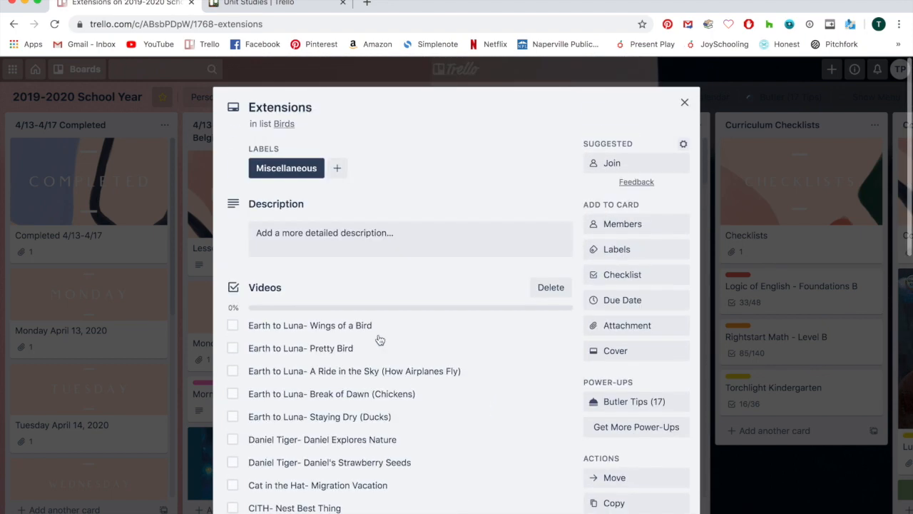
{"action": "left_click", "coordinate": [685, 103]}
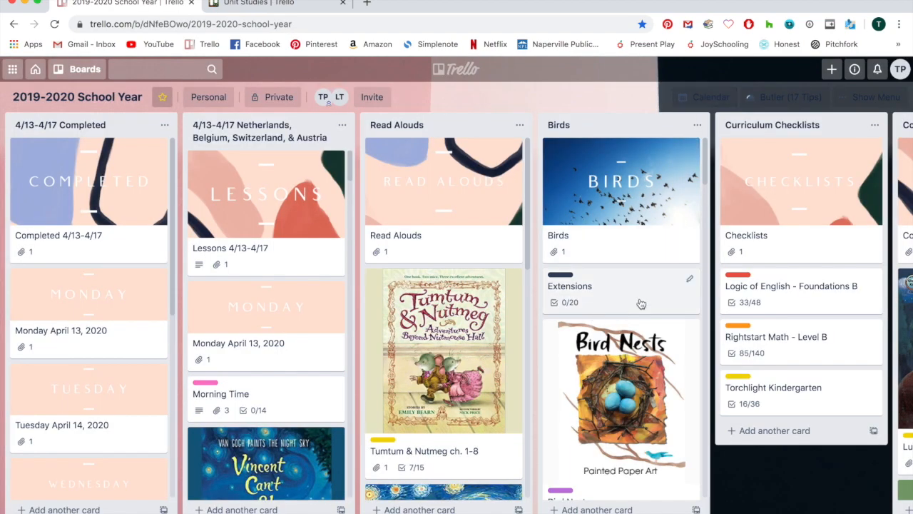
{"action": "left_click", "coordinate": [603, 302]}
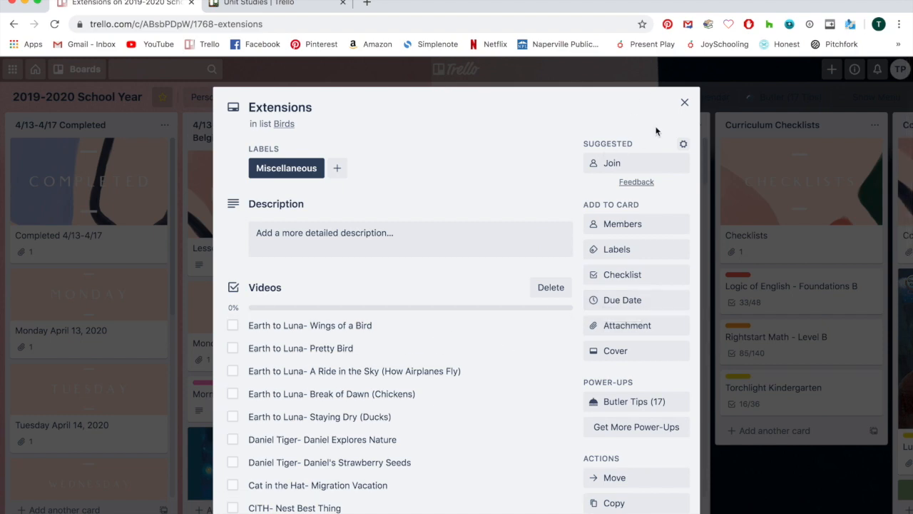
{"action": "left_click", "coordinate": [685, 103]}
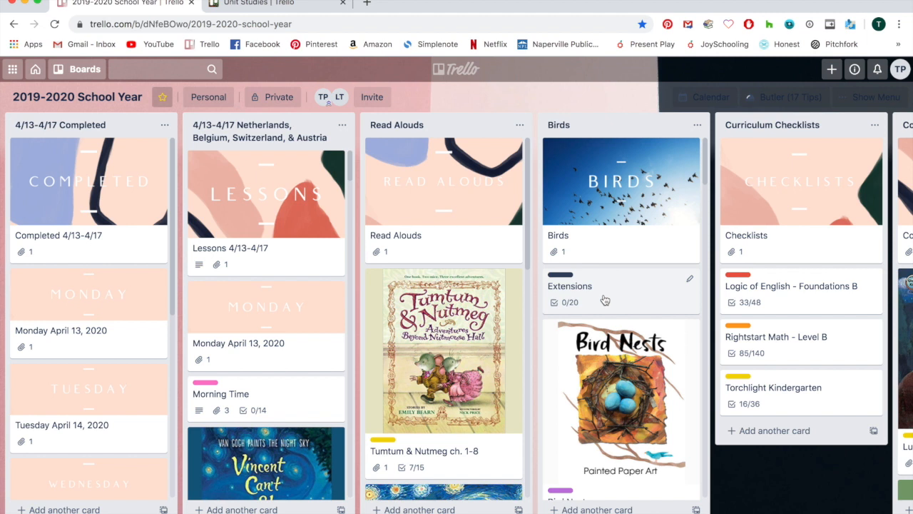
Review the Birds list once more from the Extensions card to its last card and return to the beginning.
{"action": "scroll", "coordinate": [605, 301], "scroll_direction": "down", "scroll_amount": 5}
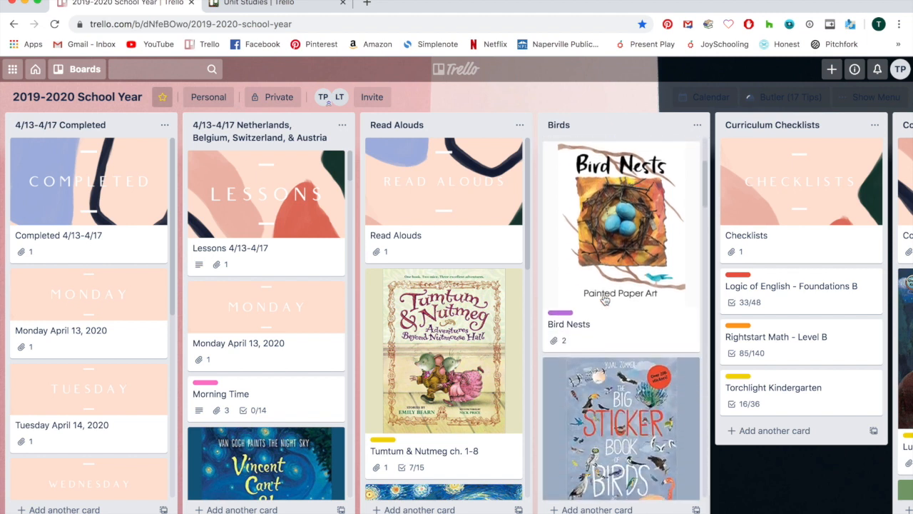
{"action": "scroll", "coordinate": [605, 300], "scroll_direction": "up", "scroll_amount": 5}
{"action": "scroll", "coordinate": [603, 343], "scroll_direction": "down", "scroll_amount": 2}
{"action": "scroll", "coordinate": [599, 378], "scroll_direction": "up", "scroll_amount": 2}
{"action": "scroll", "coordinate": [599, 378], "scroll_direction": "down", "scroll_amount": 15}
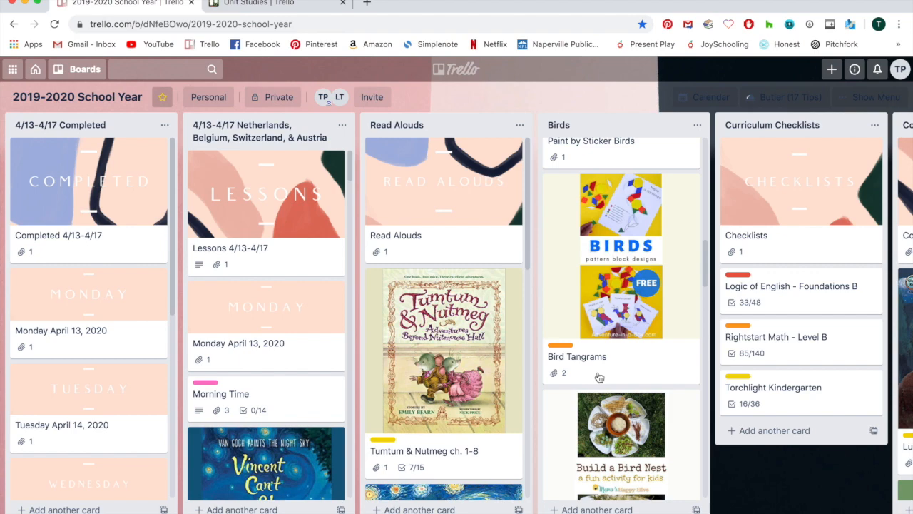
{"action": "scroll", "coordinate": [599, 378], "scroll_direction": "down", "scroll_amount": 5}
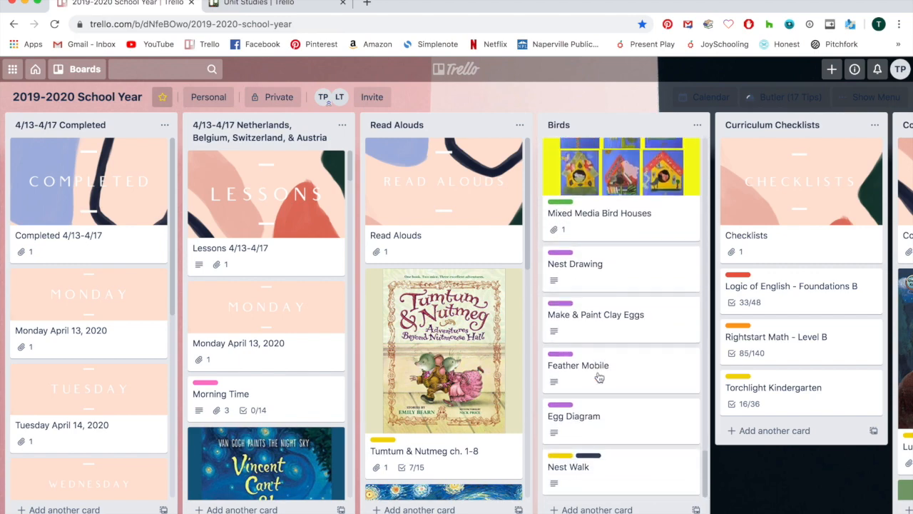
{"action": "scroll", "coordinate": [600, 378], "scroll_direction": "up", "scroll_amount": 15}
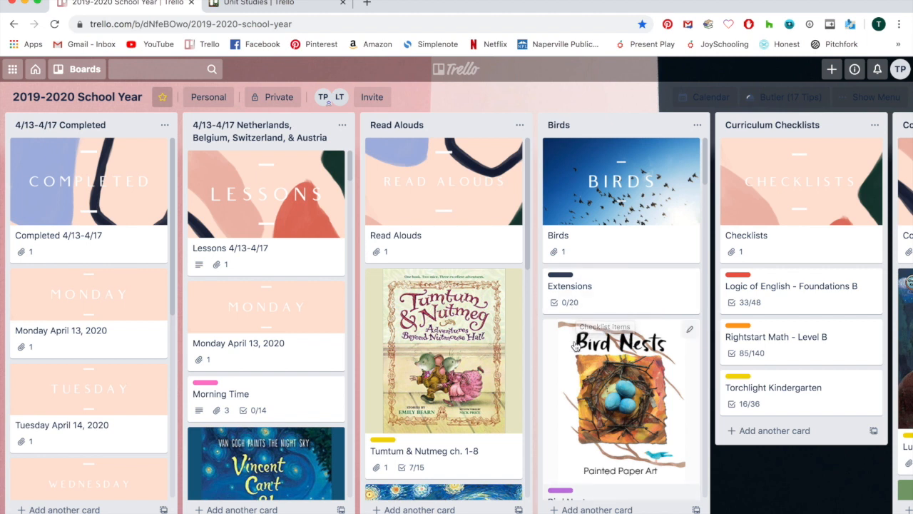
Open the starred Holiday Ideas board and look over the activity cards in its Easter list.
{"action": "left_click", "coordinate": [82, 71]}
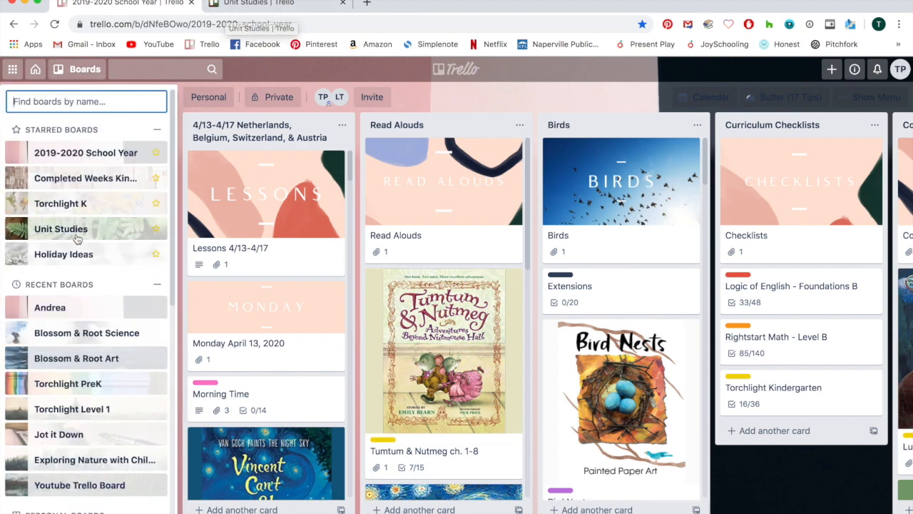
{"action": "left_click", "coordinate": [73, 255]}
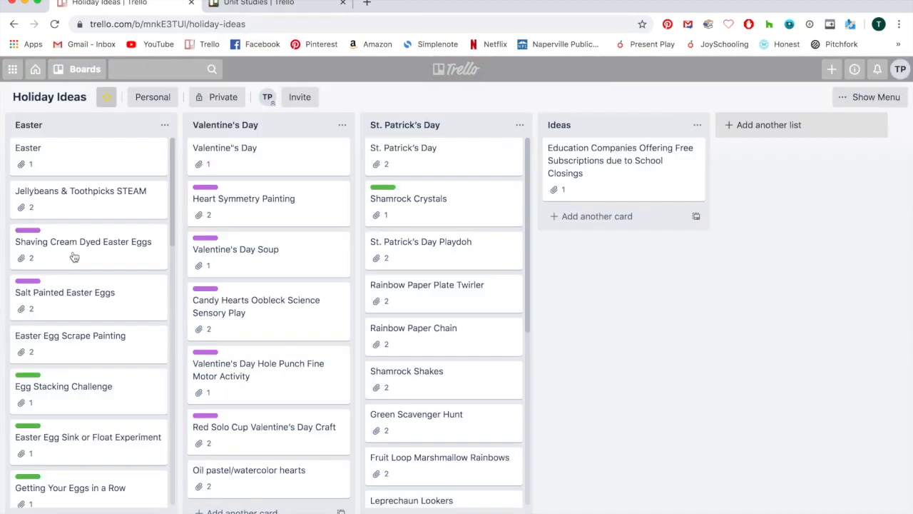
{"action": "scroll", "coordinate": [80, 376], "scroll_direction": "down", "scroll_amount": 3}
{"action": "scroll", "coordinate": [80, 376], "scroll_direction": "down", "scroll_amount": 15}
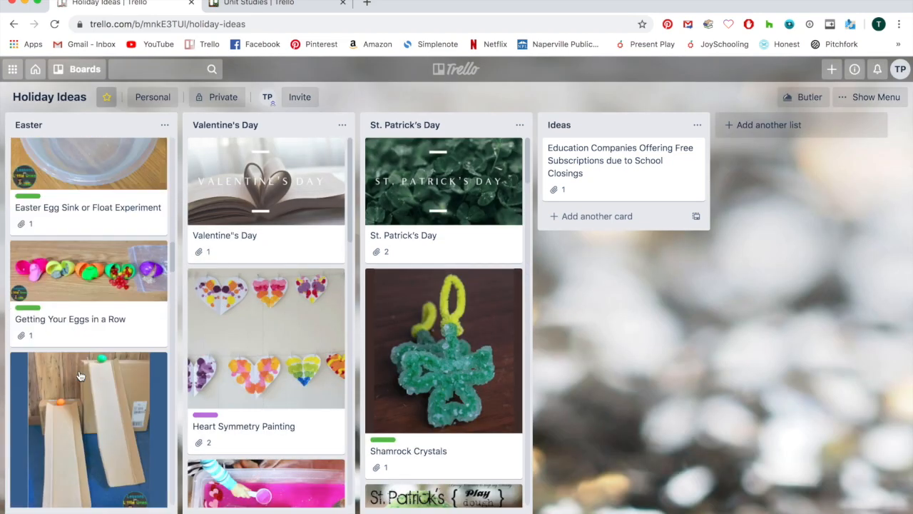
{"action": "scroll", "coordinate": [80, 376], "scroll_direction": "down", "scroll_amount": 4}
{"action": "scroll", "coordinate": [81, 376], "scroll_direction": "up", "scroll_amount": 8}
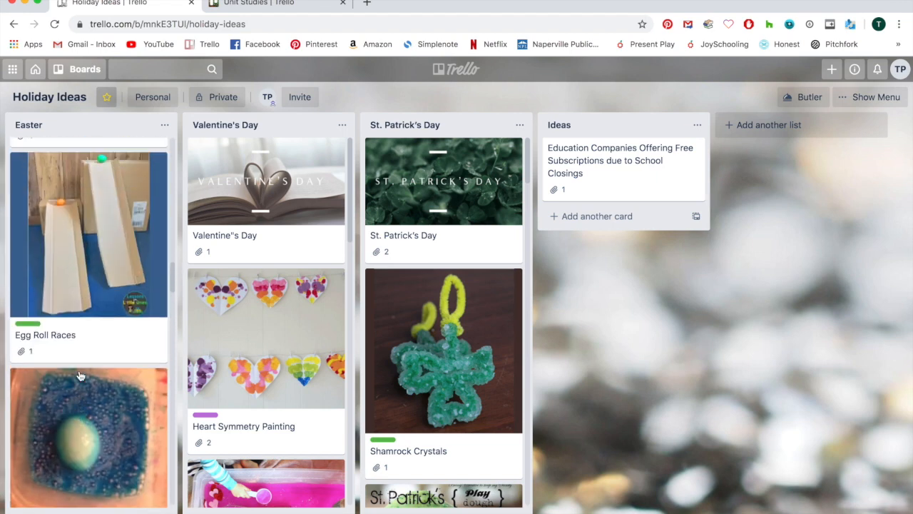
Finish viewing the Easter list and reopen the 2019-2020 School Year board at its Curriculum Checklists list.
{"action": "scroll", "coordinate": [81, 376], "scroll_direction": "up", "scroll_amount": 4}
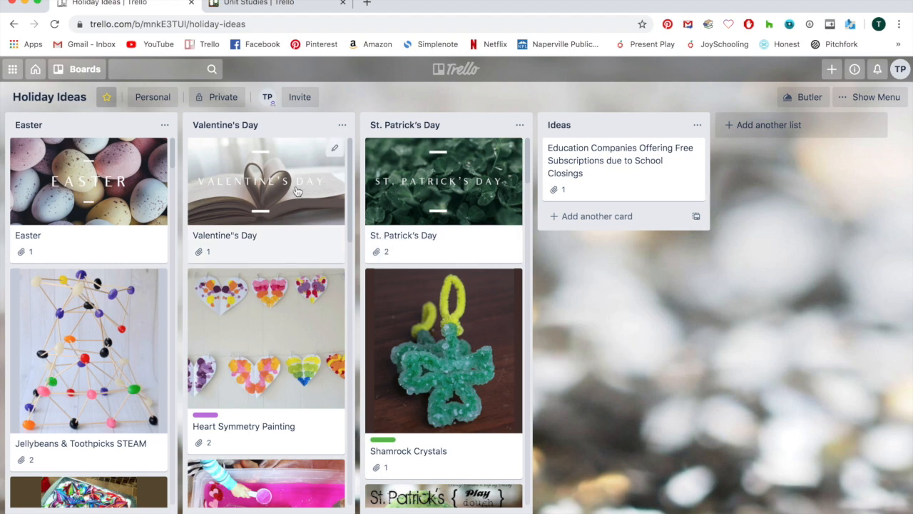
{"action": "left_click", "coordinate": [85, 70]}
{"action": "left_click", "coordinate": [84, 157]}
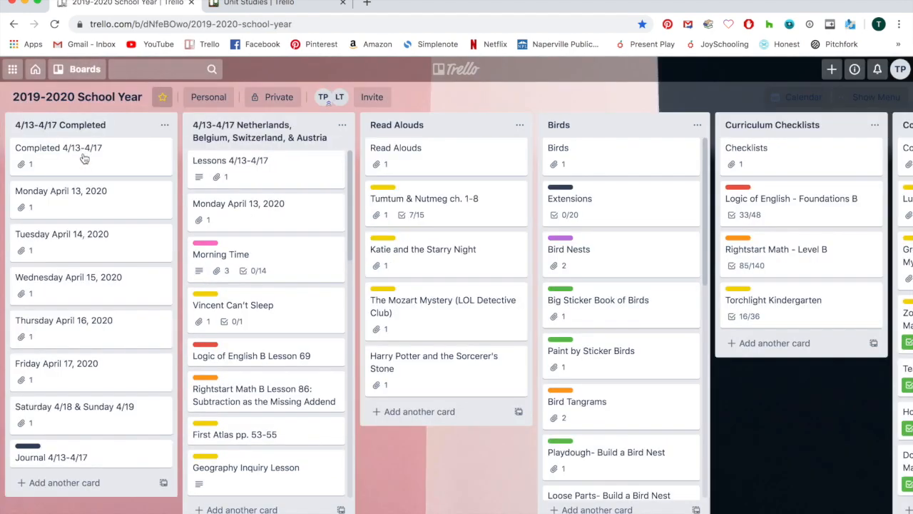
{"action": "scroll", "coordinate": [521, 290], "scroll_direction": "right", "scroll_amount": 5}
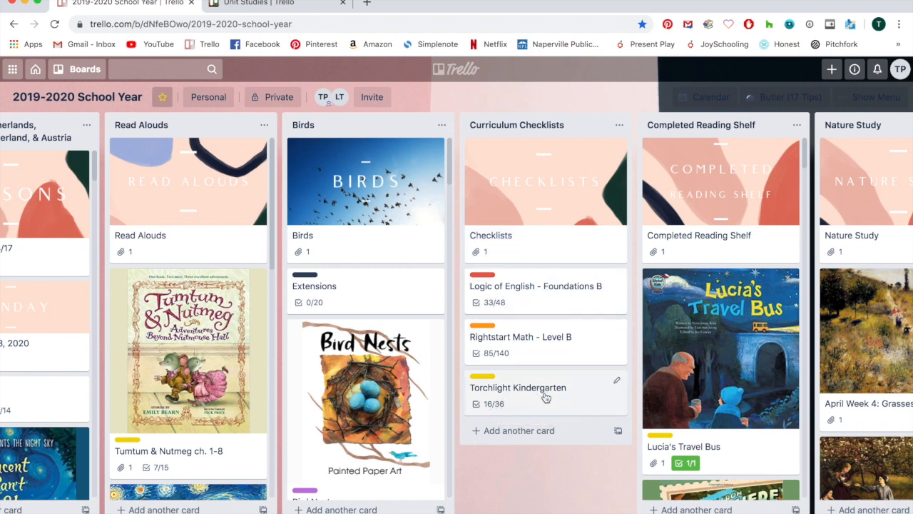
Open the Logic of English - Foundations B card and review its checklist with the checked lessons shown.
{"action": "left_click", "coordinate": [547, 293]}
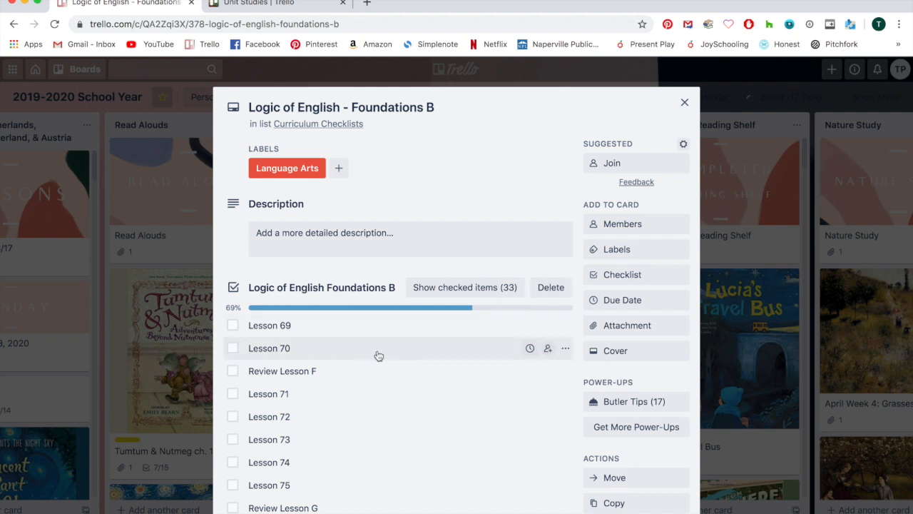
{"action": "scroll", "coordinate": [420, 439], "scroll_direction": "down", "scroll_amount": 3}
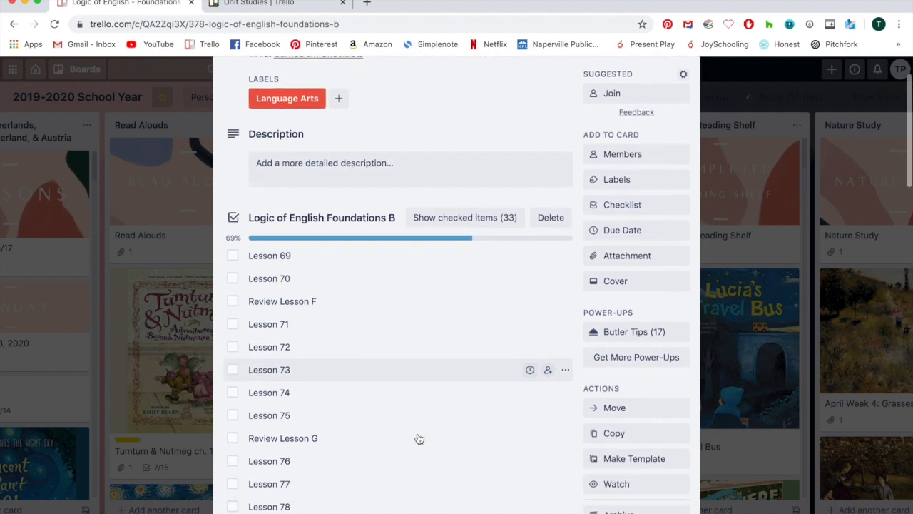
{"action": "scroll", "coordinate": [442, 316], "scroll_direction": "up", "scroll_amount": 1}
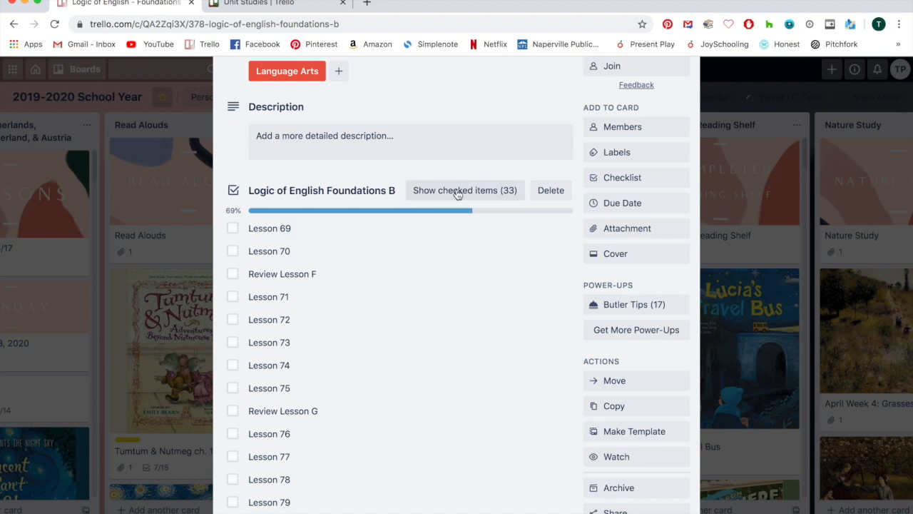
{"action": "left_click", "coordinate": [458, 191]}
{"action": "scroll", "coordinate": [369, 300], "scroll_direction": "down", "scroll_amount": 5}
{"action": "scroll", "coordinate": [369, 299], "scroll_direction": "down", "scroll_amount": 5}
{"action": "scroll", "coordinate": [369, 299], "scroll_direction": "down", "scroll_amount": 4}
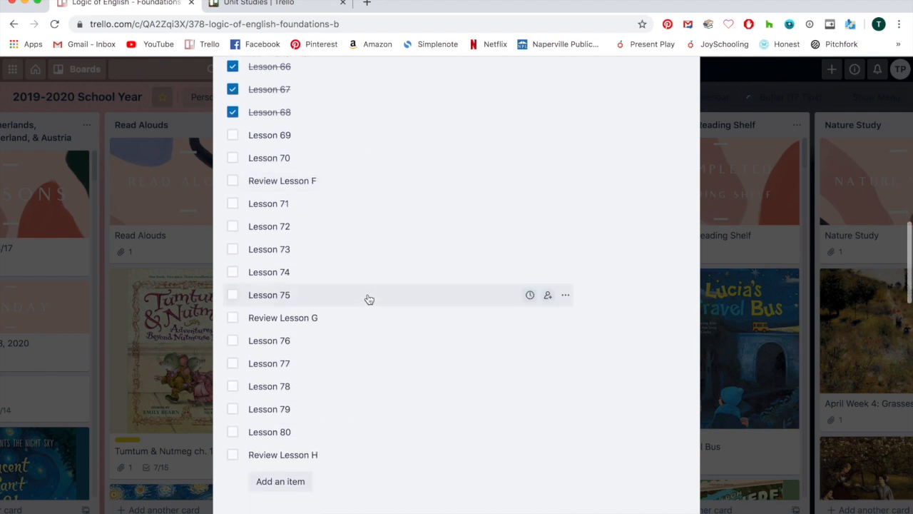
{"action": "scroll", "coordinate": [434, 289], "scroll_direction": "up", "scroll_amount": 12}
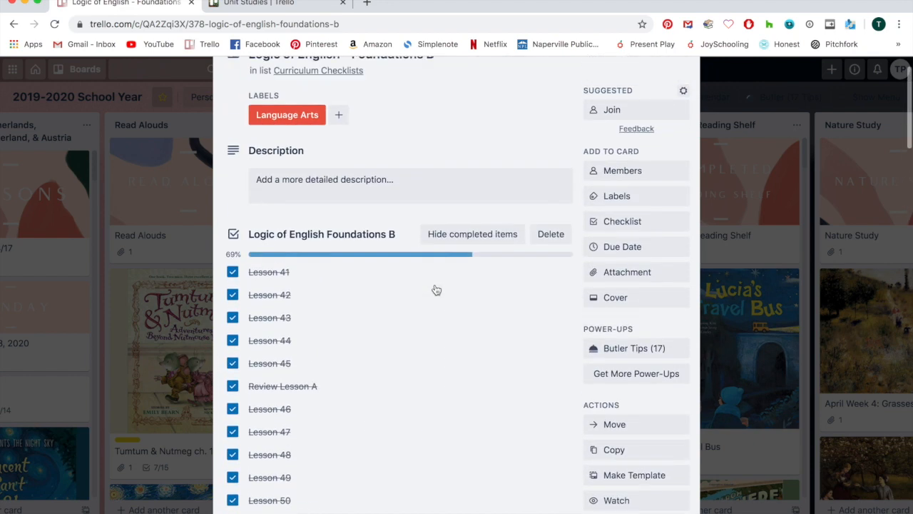
Hide the completed items in the Logic of English Foundations B checklist, review the remaining lessons, and close the card.
{"action": "left_click", "coordinate": [461, 261]}
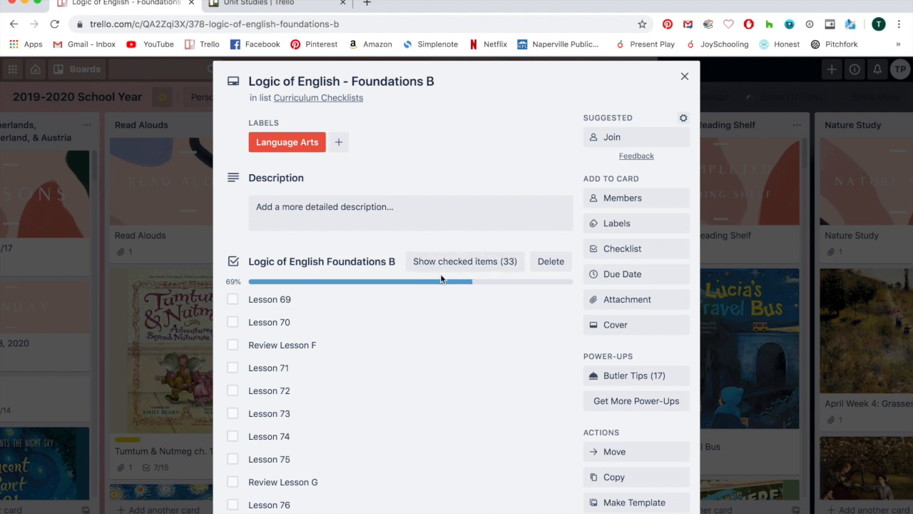
{"action": "scroll", "coordinate": [332, 404], "scroll_direction": "down", "scroll_amount": 2}
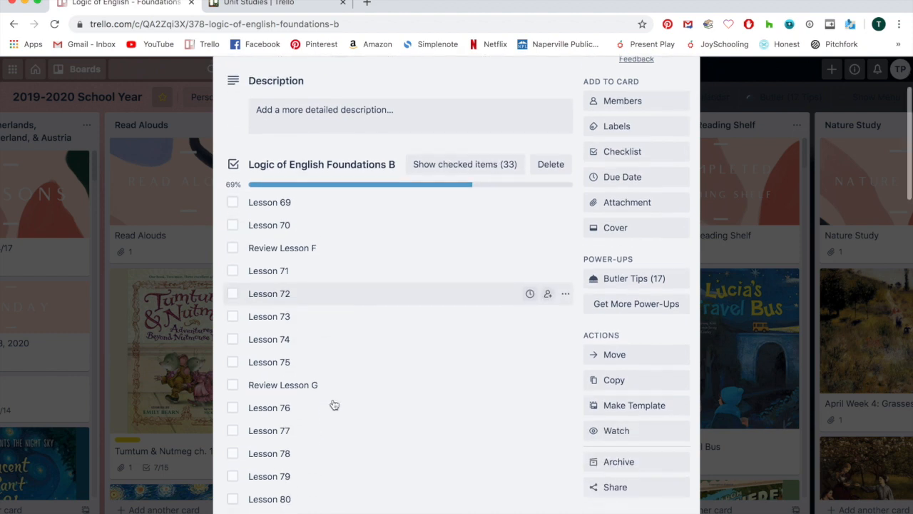
{"action": "scroll", "coordinate": [335, 404], "scroll_direction": "up", "scroll_amount": 2}
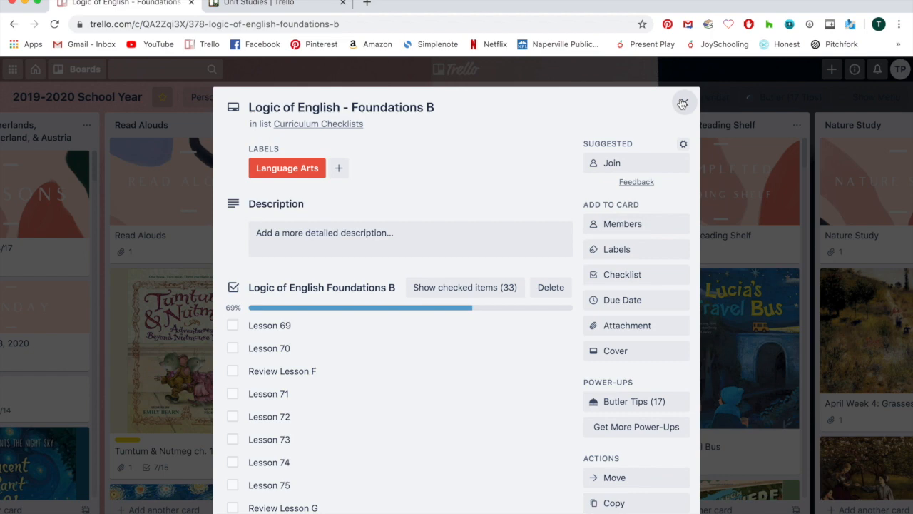
{"action": "left_click", "coordinate": [683, 103]}
Open the Rightstart Math - Level B card, read through its remaining lessons, and close the card.
{"action": "left_click", "coordinate": [525, 350]}
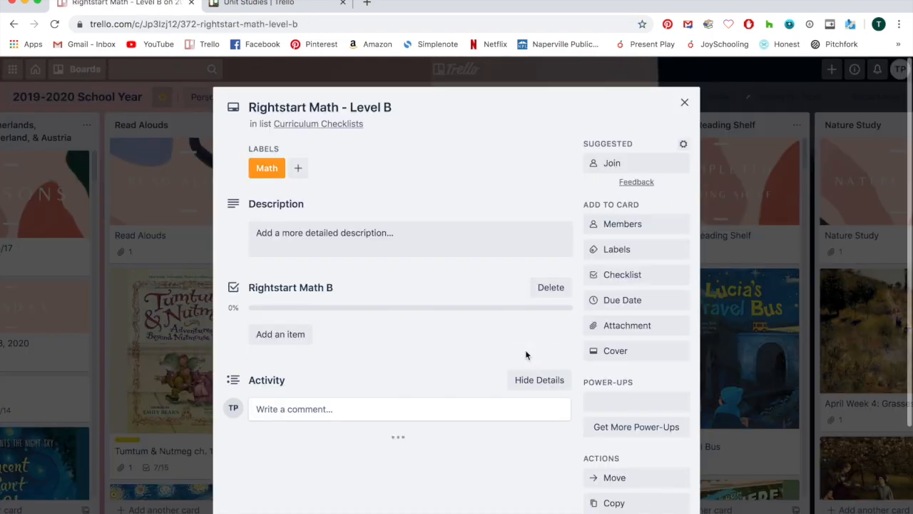
{"action": "scroll", "coordinate": [387, 391], "scroll_direction": "down", "scroll_amount": 5}
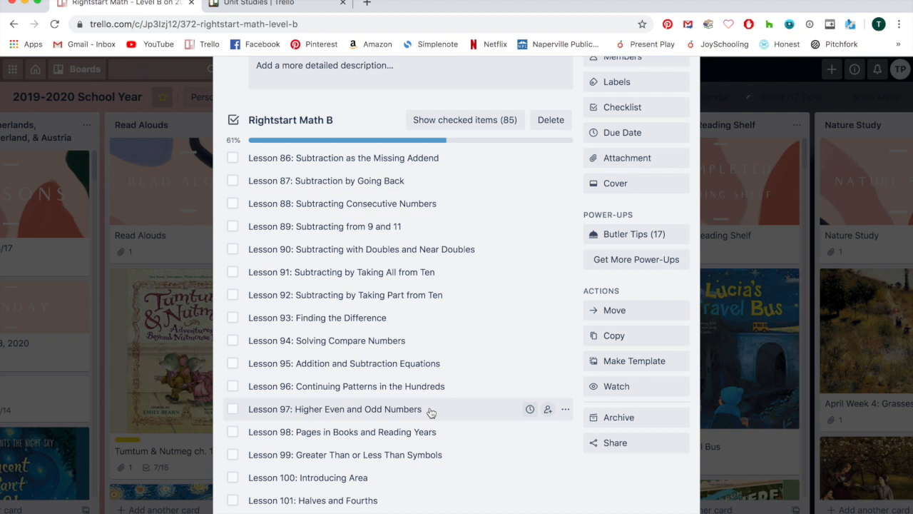
{"action": "scroll", "coordinate": [431, 412], "scroll_direction": "up", "scroll_amount": 3}
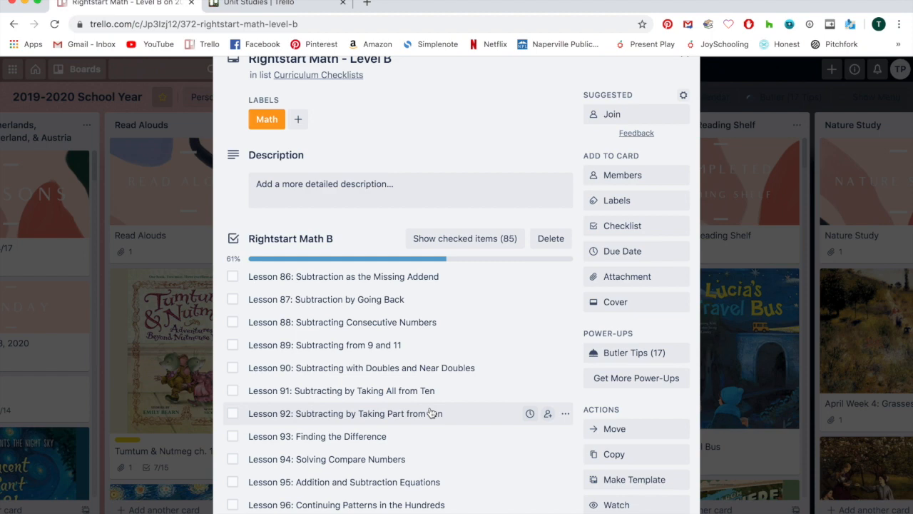
{"action": "scroll", "coordinate": [452, 363], "scroll_direction": "up", "scroll_amount": 1}
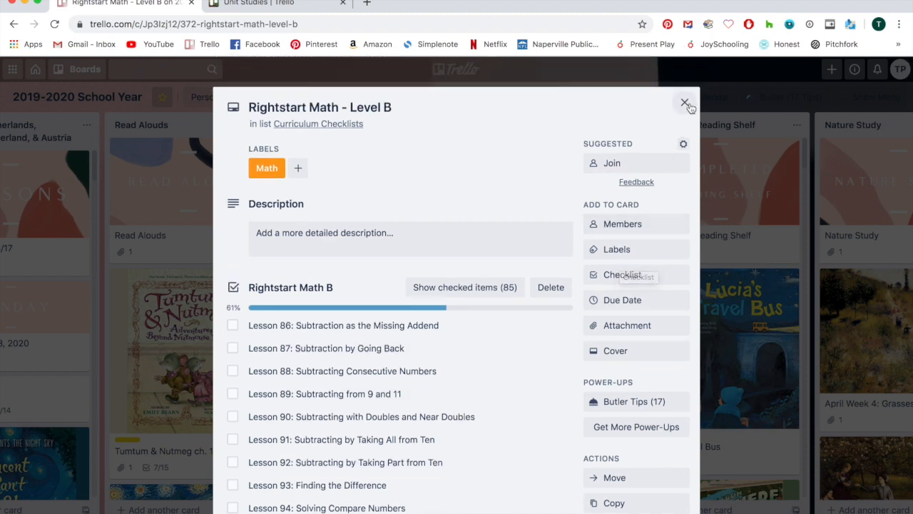
{"action": "left_click", "coordinate": [685, 104]}
Open the Torchlight Kindergarten card, read through its weekly country checklist, and close the card.
{"action": "left_click", "coordinate": [546, 394]}
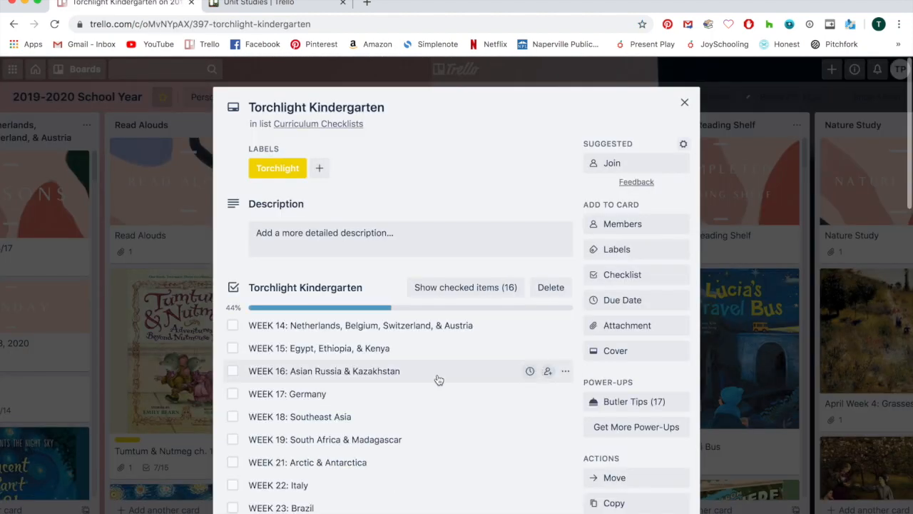
{"action": "scroll", "coordinate": [426, 383], "scroll_direction": "down", "scroll_amount": 2}
{"action": "scroll", "coordinate": [428, 384], "scroll_direction": "down", "scroll_amount": 5}
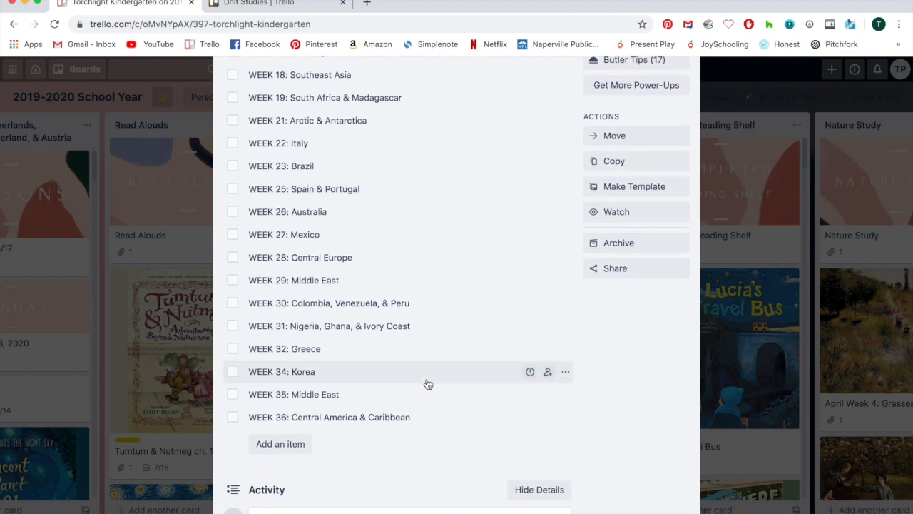
{"action": "scroll", "coordinate": [426, 384], "scroll_direction": "up", "scroll_amount": 5}
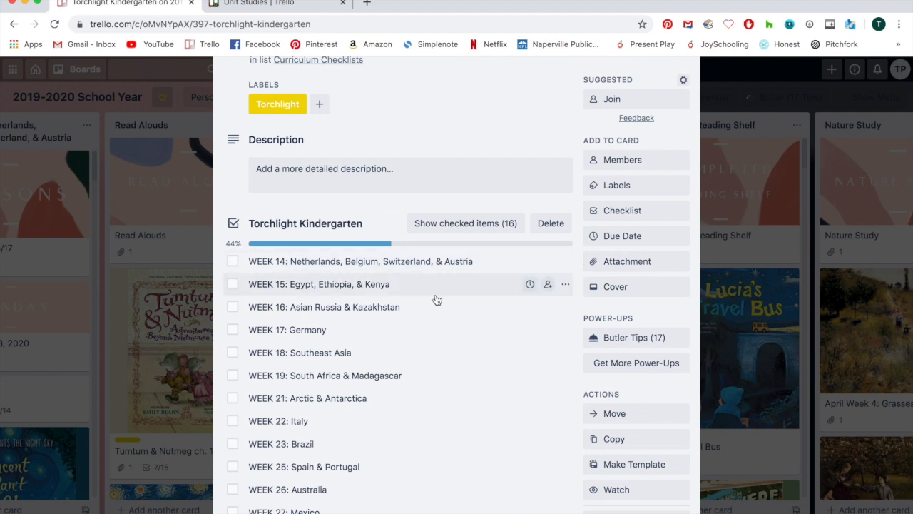
{"action": "scroll", "coordinate": [436, 300], "scroll_direction": "up", "scroll_amount": 2}
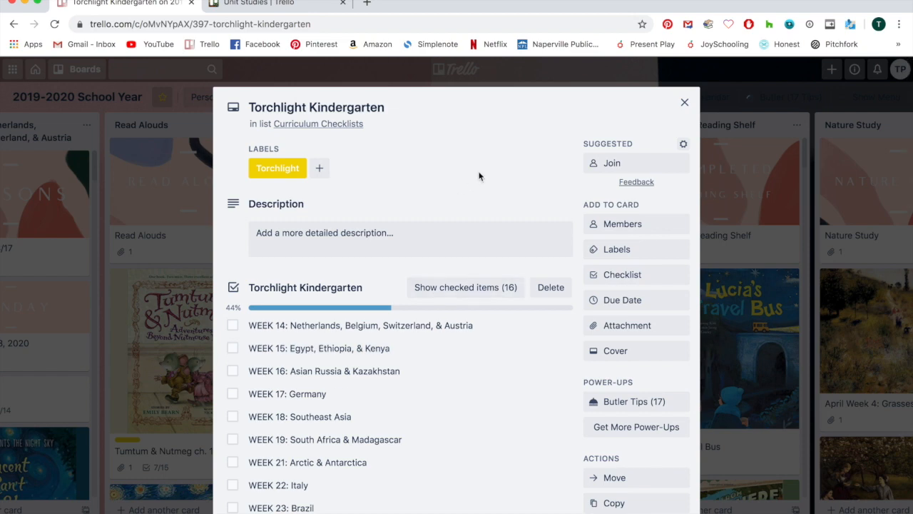
{"action": "left_click", "coordinate": [684, 102]}
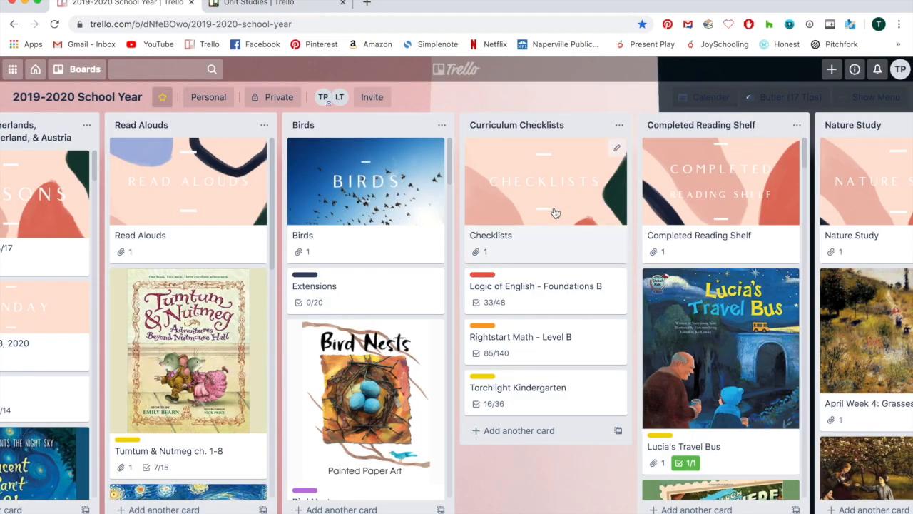
Examine the finished book cards throughout the Completed Reading Shelf list and return to the list's beginning.
{"action": "scroll", "coordinate": [556, 212], "scroll_direction": "right", "scroll_amount": 5}
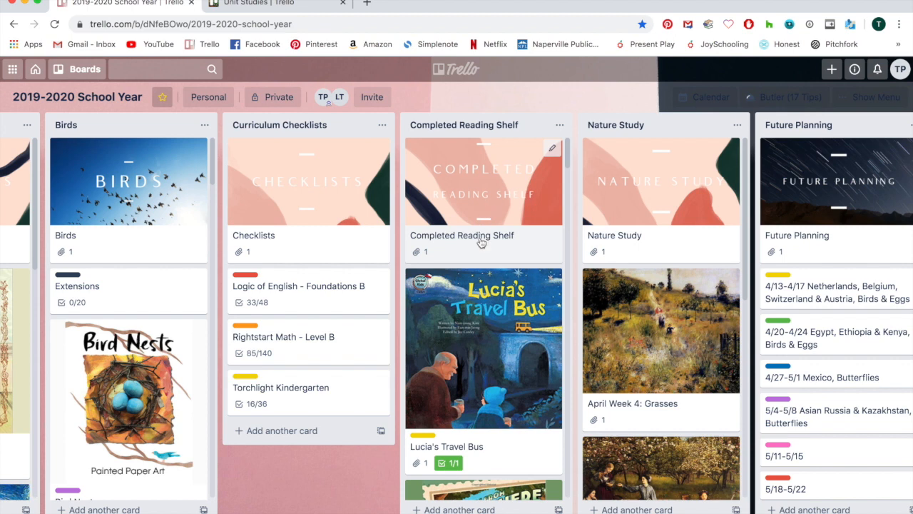
{"action": "scroll", "coordinate": [479, 312], "scroll_direction": "down", "scroll_amount": 3}
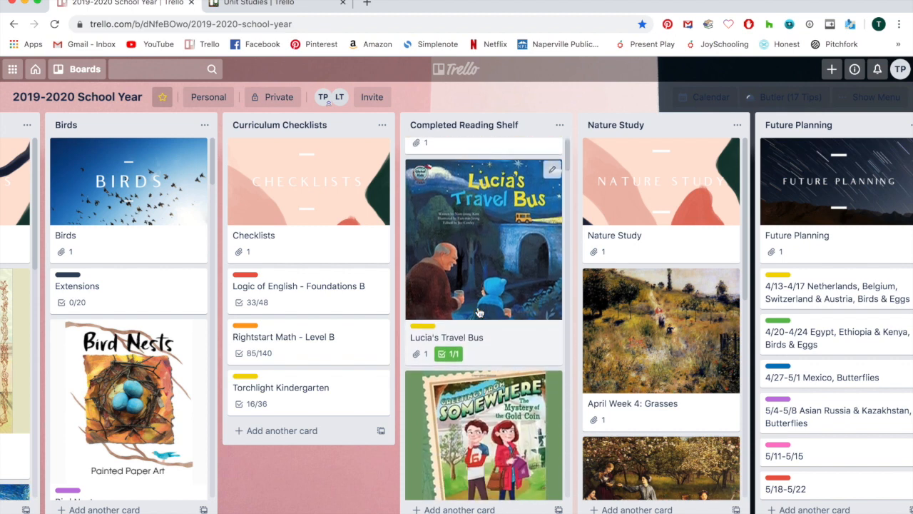
{"action": "scroll", "coordinate": [480, 312], "scroll_direction": "down", "scroll_amount": 1}
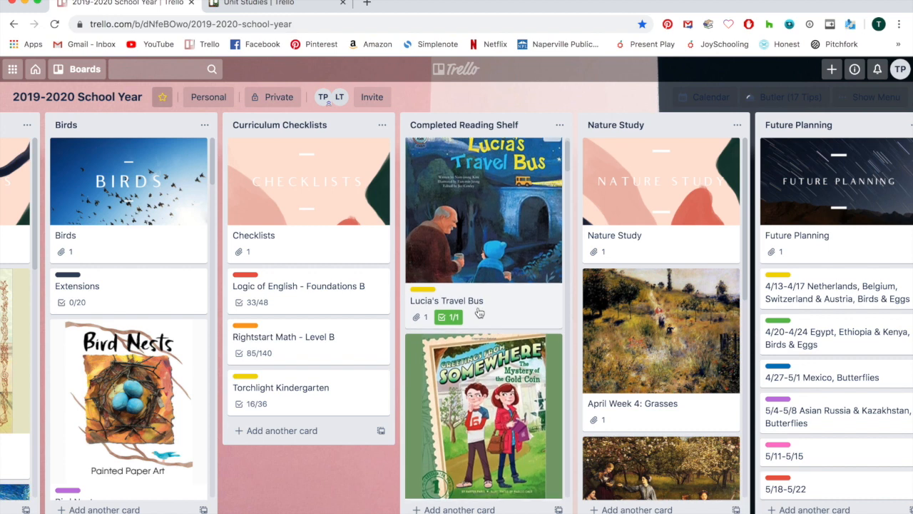
{"action": "scroll", "coordinate": [480, 311], "scroll_direction": "down", "scroll_amount": 1}
{"action": "scroll", "coordinate": [480, 312], "scroll_direction": "down", "scroll_amount": 3}
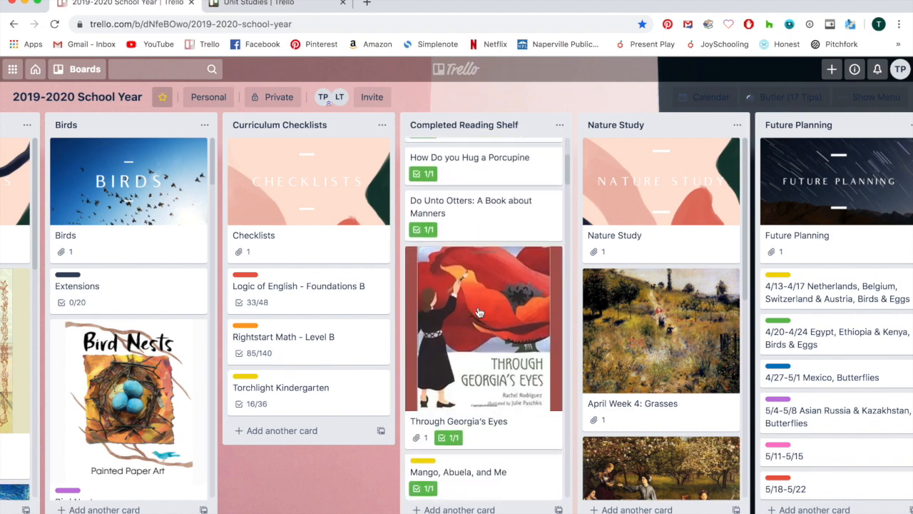
{"action": "scroll", "coordinate": [479, 313], "scroll_direction": "down", "scroll_amount": 15}
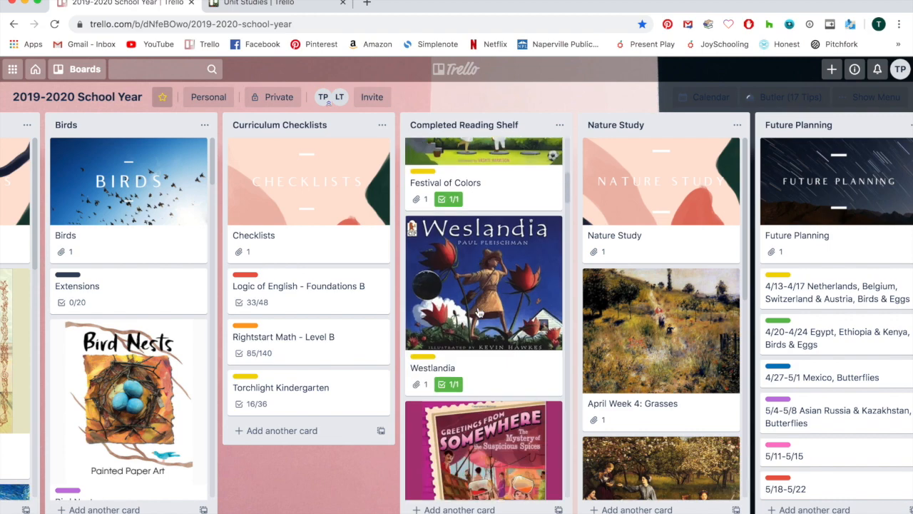
{"action": "scroll", "coordinate": [479, 312], "scroll_direction": "down", "scroll_amount": 13}
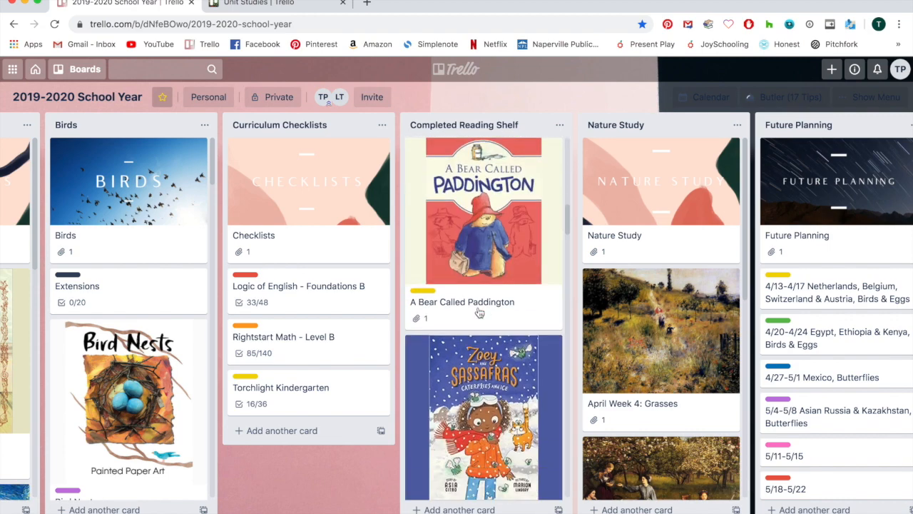
{"action": "scroll", "coordinate": [480, 312], "scroll_direction": "down", "scroll_amount": 12}
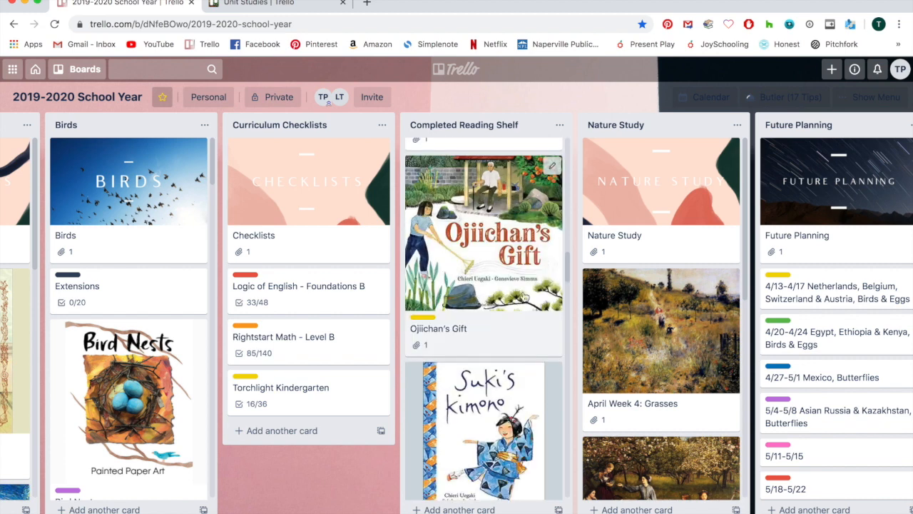
{"action": "scroll", "coordinate": [487, 324], "scroll_direction": "down", "scroll_amount": 10}
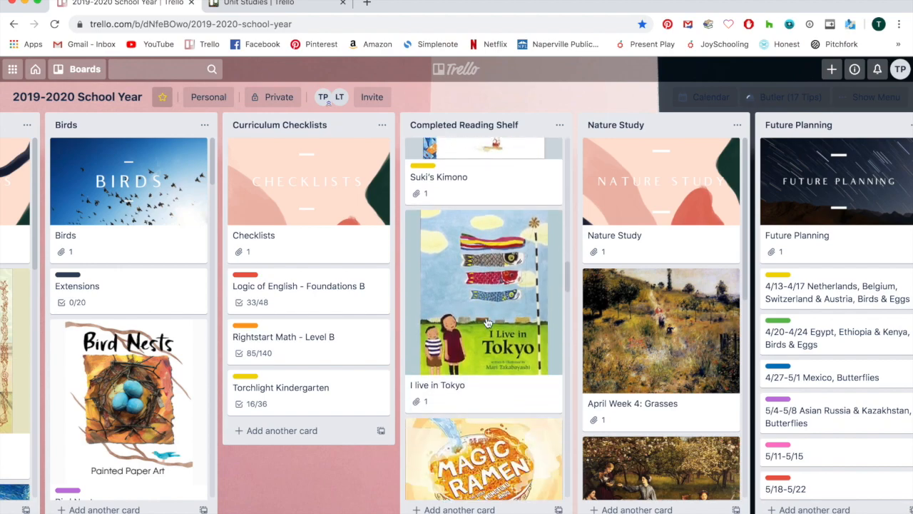
{"action": "scroll", "coordinate": [488, 323], "scroll_direction": "down", "scroll_amount": 10}
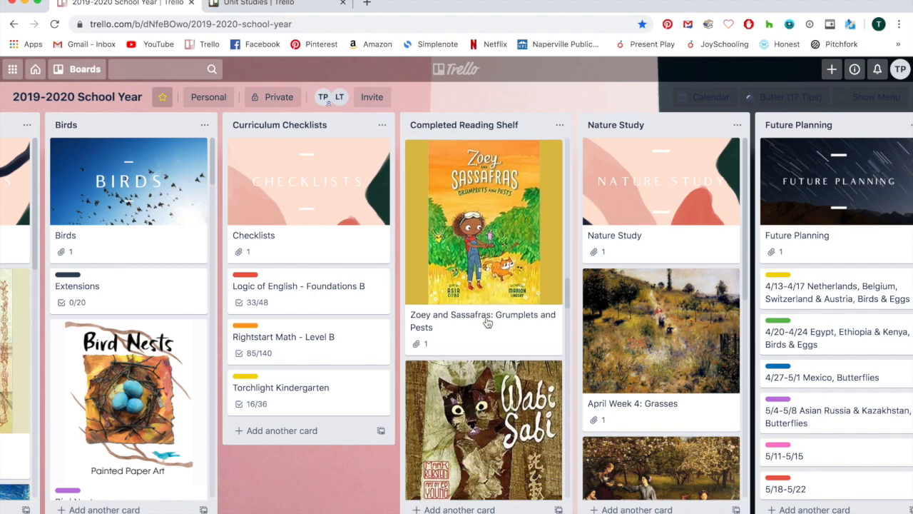
{"action": "scroll", "coordinate": [488, 323], "scroll_direction": "down", "scroll_amount": 10}
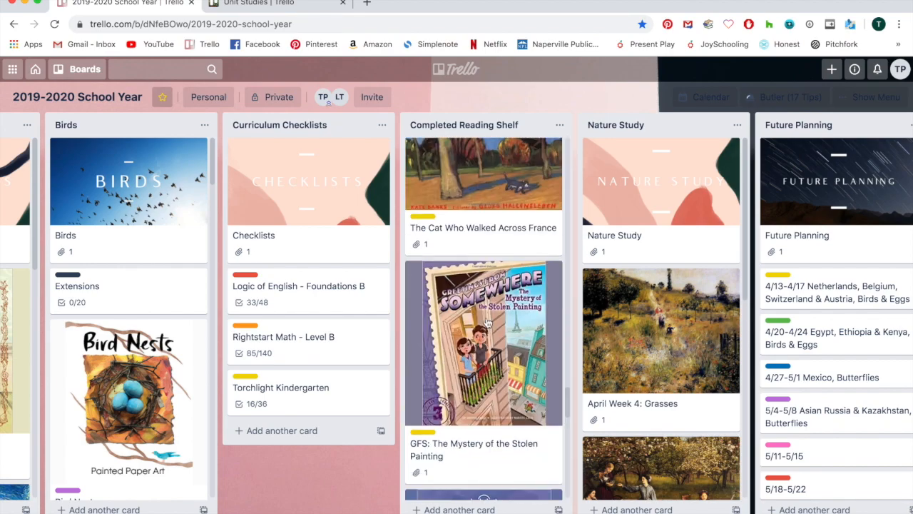
{"action": "scroll", "coordinate": [487, 324], "scroll_direction": "down", "scroll_amount": 5}
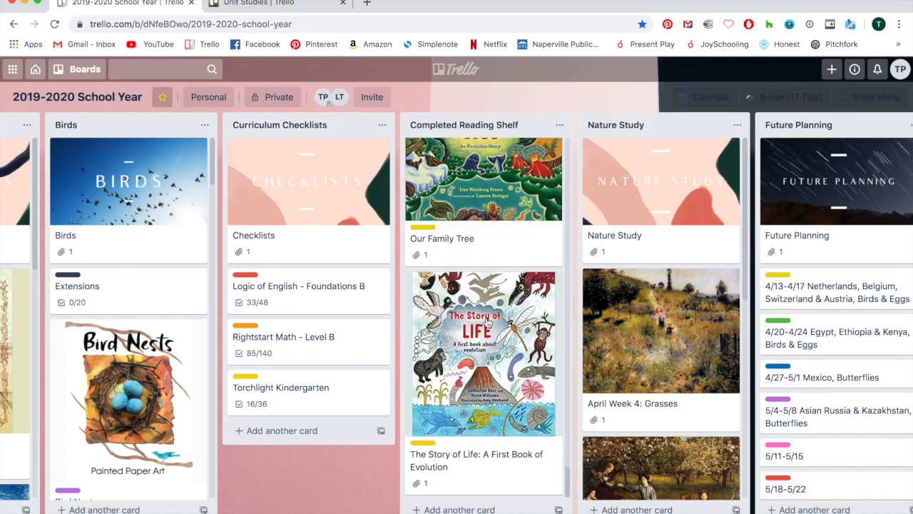
{"action": "scroll", "coordinate": [487, 323], "scroll_direction": "up", "scroll_amount": 20}
{"action": "scroll", "coordinate": [488, 324], "scroll_direction": "up", "scroll_amount": 3}
Move the Vincent Can't Sleep card from the current lessons list to 4/13-4/17 Completed, directly below Monday April 13, 2020.
{"action": "scroll", "coordinate": [487, 324], "scroll_direction": "left", "scroll_amount": 7}
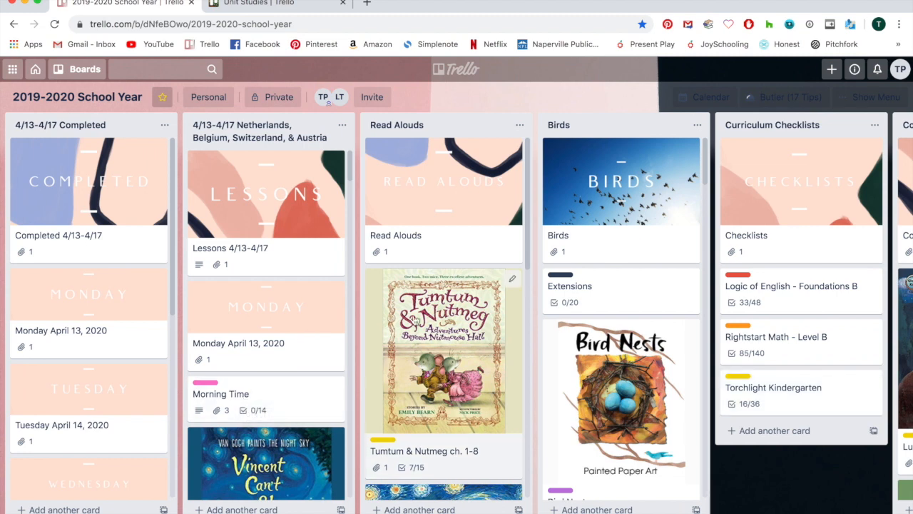
{"action": "scroll", "coordinate": [250, 398], "scroll_direction": "down", "scroll_amount": 3}
{"action": "left_click_drag", "start_coordinate": [250, 300], "coordinate": [155, 275]}
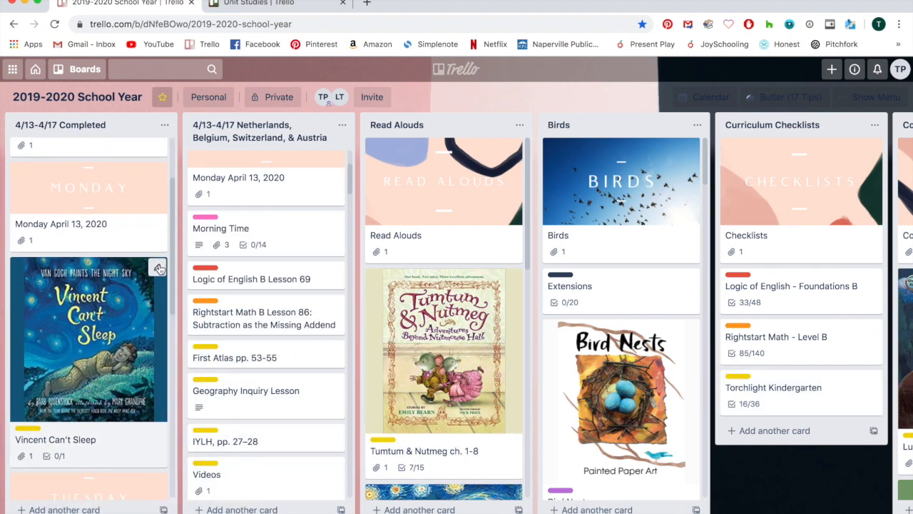
Open the copy settings for the Vincent Can't Sleep card, view its keep and destination options, and close them without copying.
{"action": "left_click", "coordinate": [159, 268]}
{"action": "left_click", "coordinate": [204, 334]}
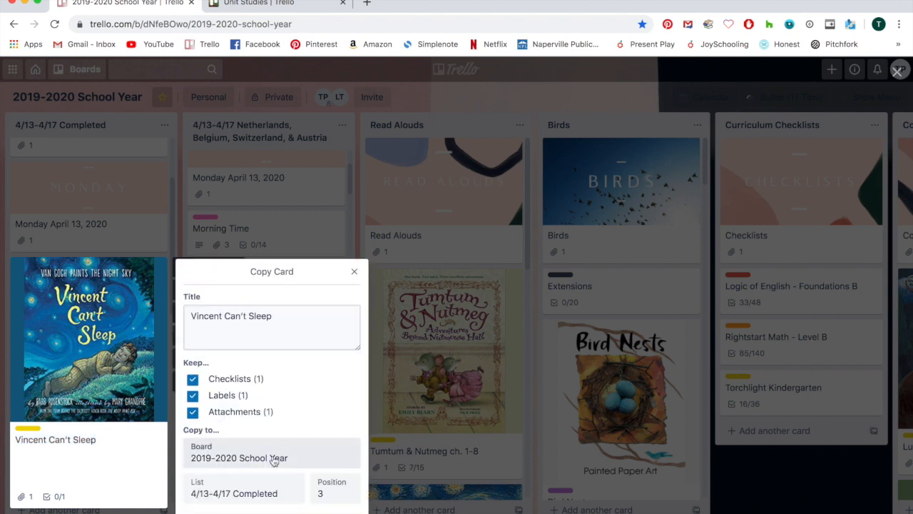
{"action": "left_click", "coordinate": [354, 271]}
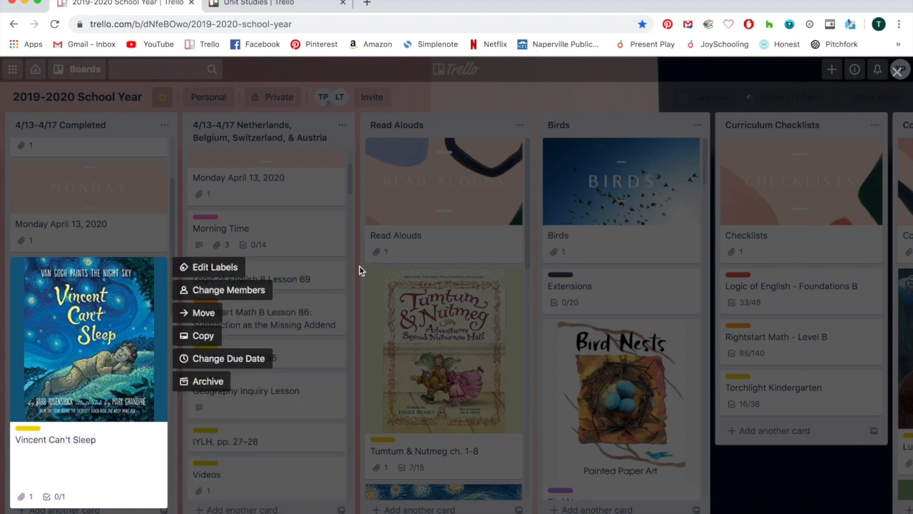
Move the Vincent Can't Sleep card from 4/13-4/17 Completed back to the current lessons list, directly below Morning Time.
{"action": "left_click", "coordinate": [151, 249]}
{"action": "left_click_drag", "start_coordinate": [137, 321], "coordinate": [311, 302]}
Examine the April weekly topic cards in the Nature Study list.
{"action": "scroll", "coordinate": [532, 364], "scroll_direction": "right", "scroll_amount": 7}
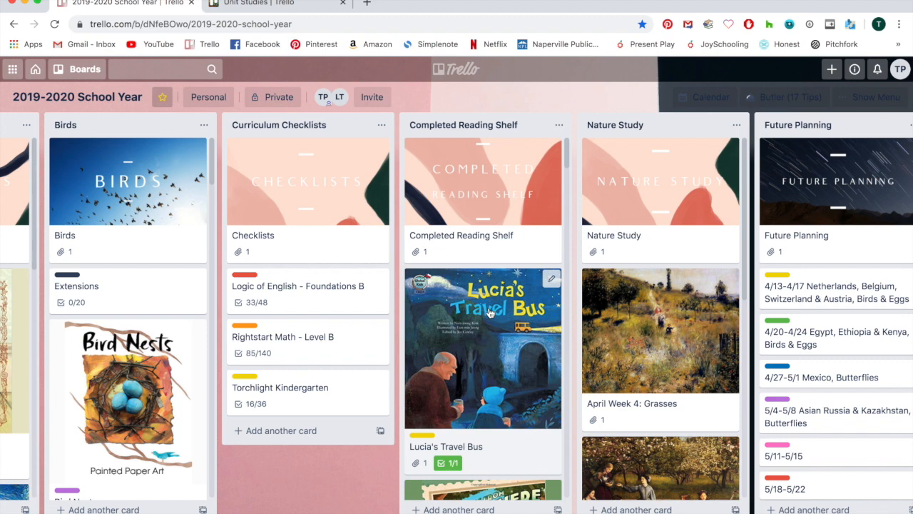
{"action": "scroll", "coordinate": [490, 312], "scroll_direction": "right", "scroll_amount": 2}
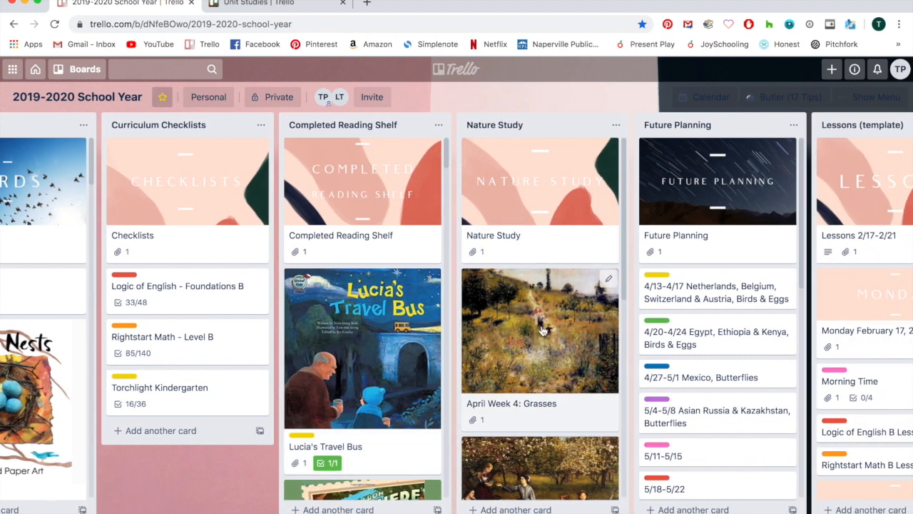
{"action": "scroll", "coordinate": [540, 340], "scroll_direction": "down", "scroll_amount": 2}
{"action": "scroll", "coordinate": [540, 340], "scroll_direction": "up", "scroll_amount": 1}
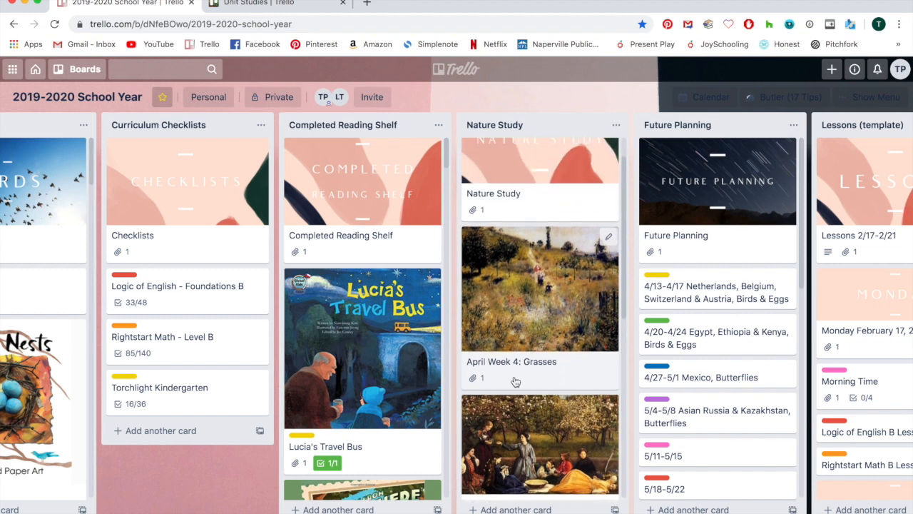
{"action": "scroll", "coordinate": [515, 381], "scroll_direction": "down", "scroll_amount": 5}
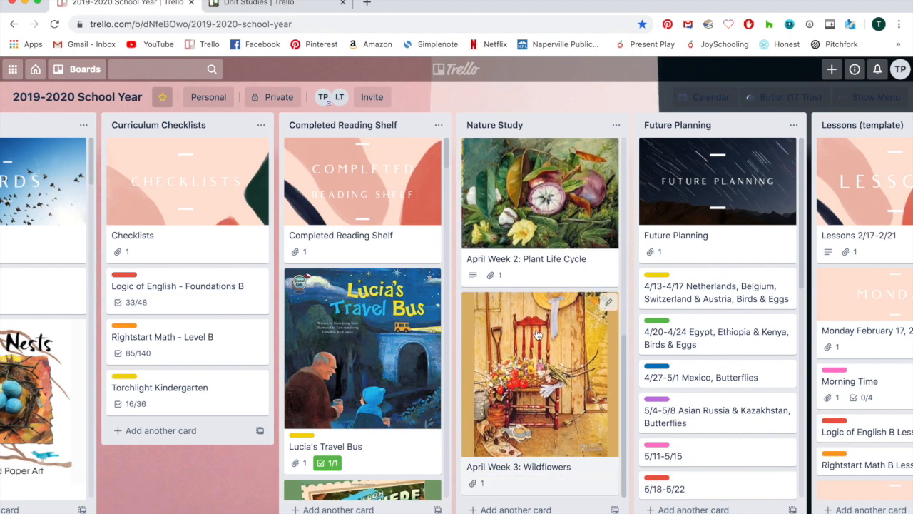
{"action": "scroll", "coordinate": [539, 335], "scroll_direction": "up", "scroll_amount": 2}
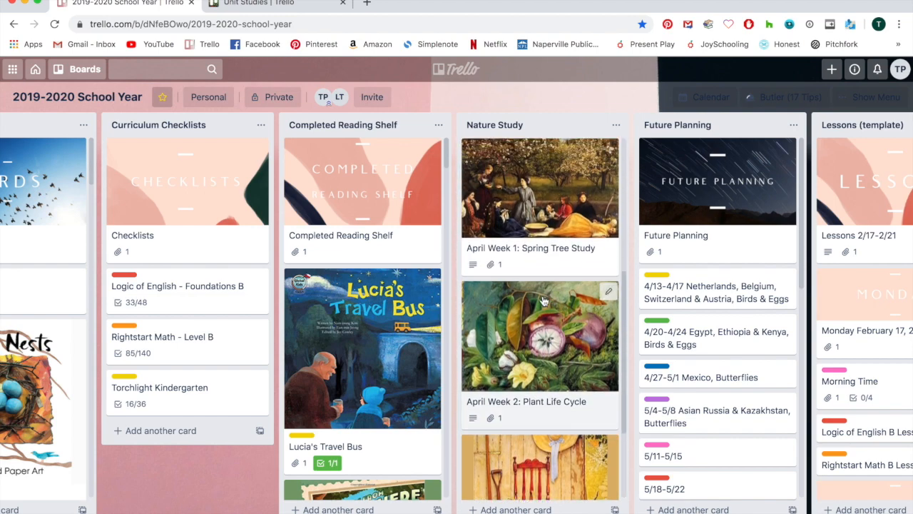
Open the April Week 2: Plant Life Cycle card, expand and read its full description, and close the card.
{"action": "left_click", "coordinate": [543, 301]}
{"action": "scroll", "coordinate": [327, 372], "scroll_direction": "down", "scroll_amount": 4}
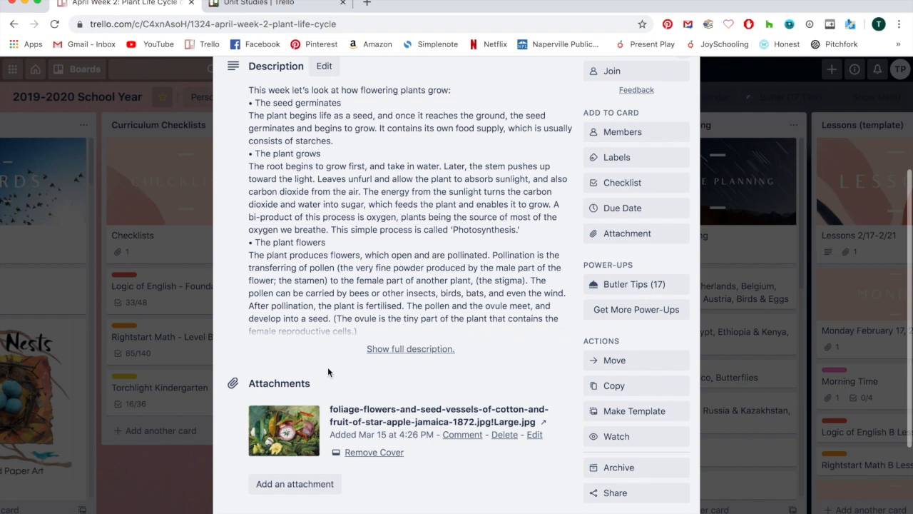
{"action": "left_click", "coordinate": [384, 348]}
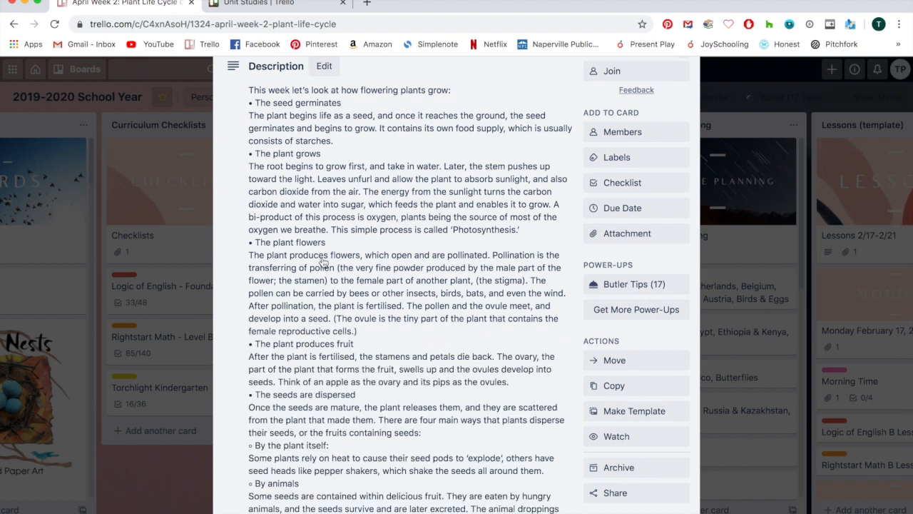
{"action": "scroll", "coordinate": [322, 262], "scroll_direction": "up", "scroll_amount": 2}
{"action": "scroll", "coordinate": [322, 262], "scroll_direction": "down", "scroll_amount": 5}
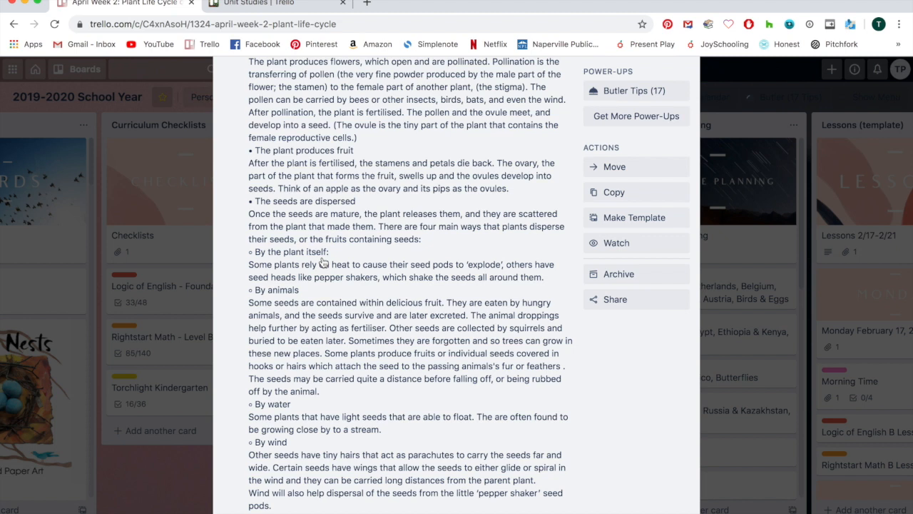
{"action": "scroll", "coordinate": [343, 231], "scroll_direction": "up", "scroll_amount": 3}
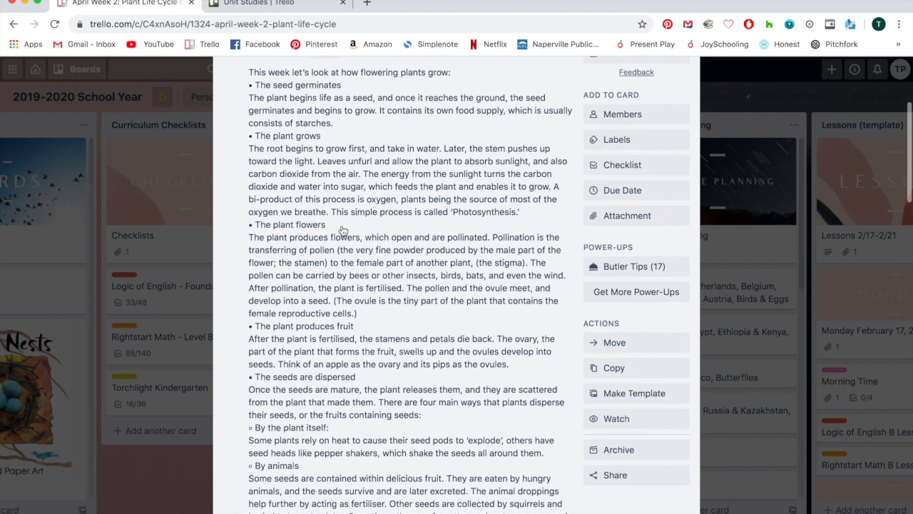
{"action": "scroll", "coordinate": [342, 231], "scroll_direction": "up", "scroll_amount": 3}
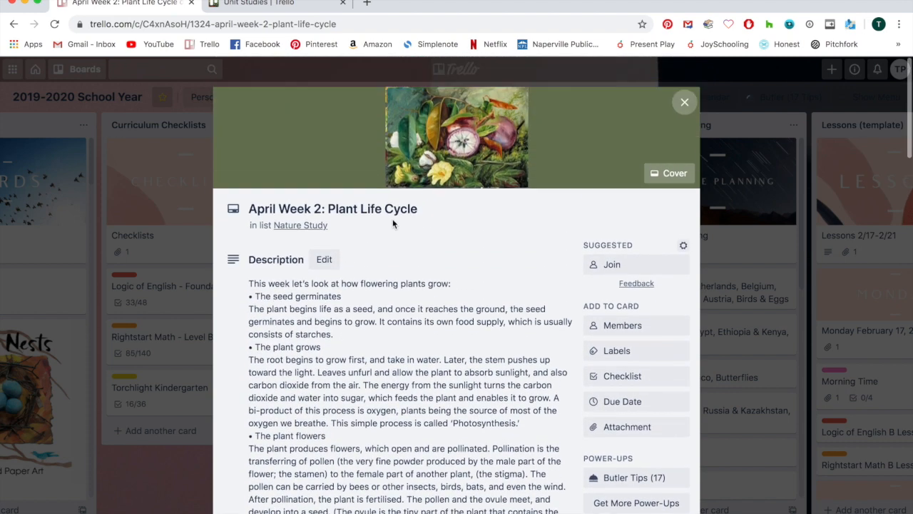
{"action": "left_click", "coordinate": [684, 102]}
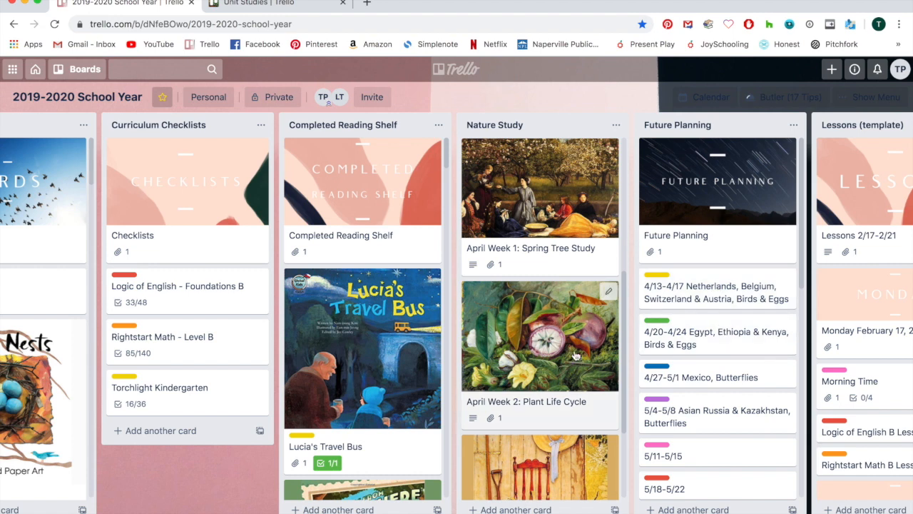
Open and close the April Week 4: Grasses card, and return to the beginning of the Nature Study list.
{"action": "scroll", "coordinate": [530, 278], "scroll_direction": "up", "scroll_amount": 4}
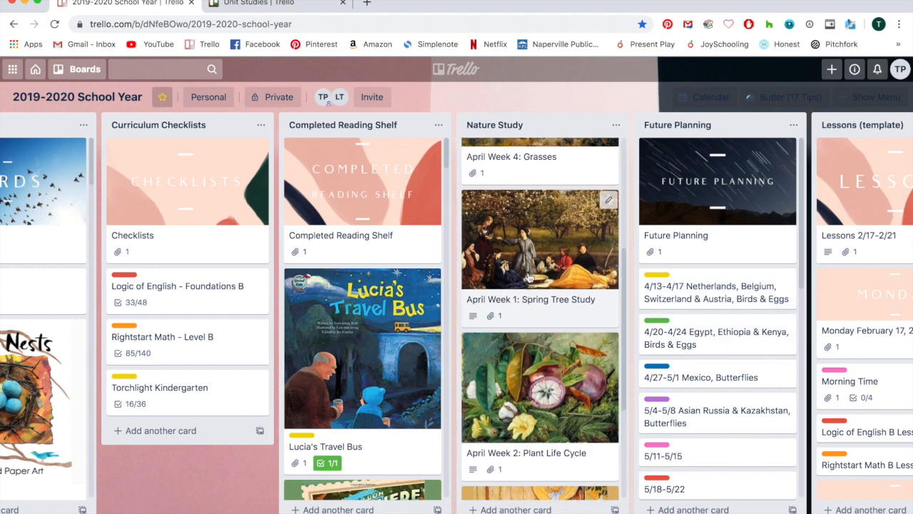
{"action": "scroll", "coordinate": [548, 289], "scroll_direction": "down", "scroll_amount": 1}
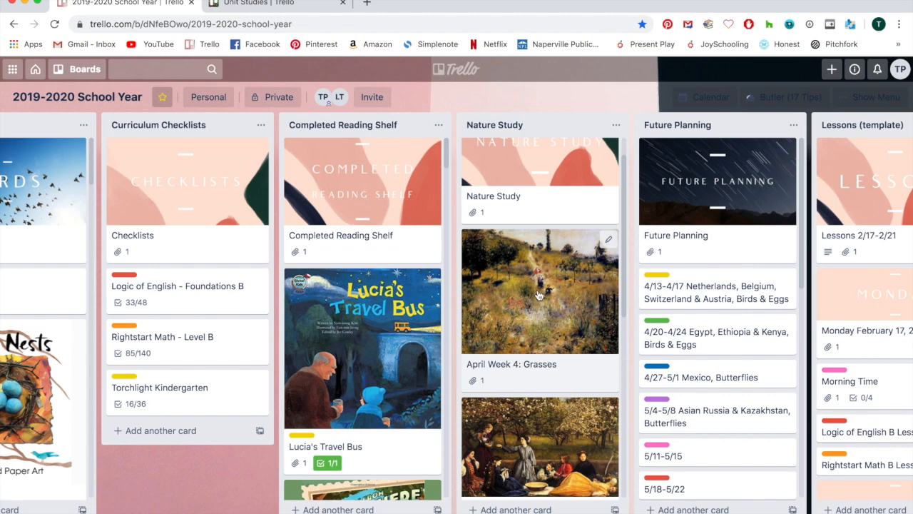
{"action": "left_click", "coordinate": [539, 294]}
{"action": "left_click", "coordinate": [685, 100]}
{"action": "mouse_move", "coordinate": [514, 244]}
{"action": "left_mouse_down"}
{"action": "mouse_move", "coordinate": [36, 255]}
{"action": "mouse_move", "coordinate": [243, 298]}
{"action": "mouse_move", "coordinate": [89, 268]}
{"action": "mouse_move", "coordinate": [190, 244]}
{"action": "mouse_move", "coordinate": [171, 273]}
{"action": "mouse_move", "coordinate": [907, 407]}
{"action": "mouse_move", "coordinate": [897, 347]}
{"action": "mouse_move", "coordinate": [742, 207]}
{"action": "mouse_move", "coordinate": [507, 255]}
{"action": "left_mouse_up"}
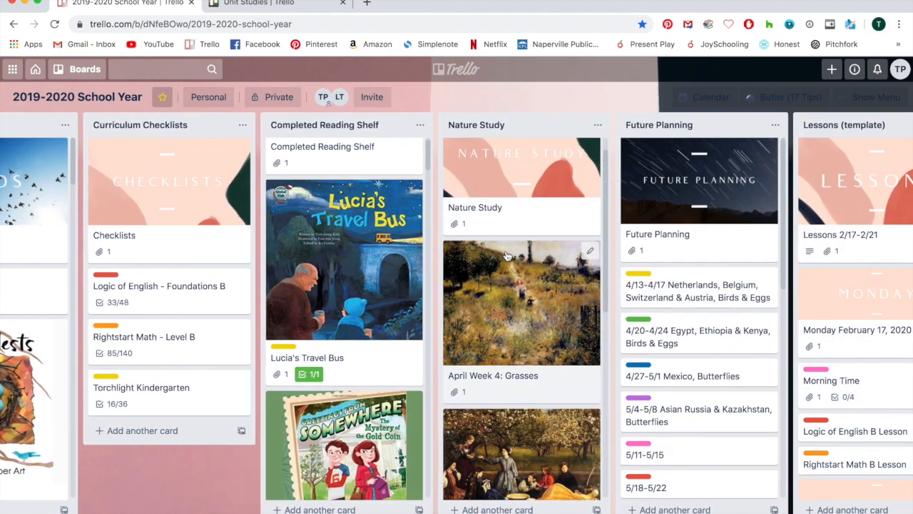
{"action": "scroll", "coordinate": [491, 257], "scroll_direction": "up", "scroll_amount": 1}
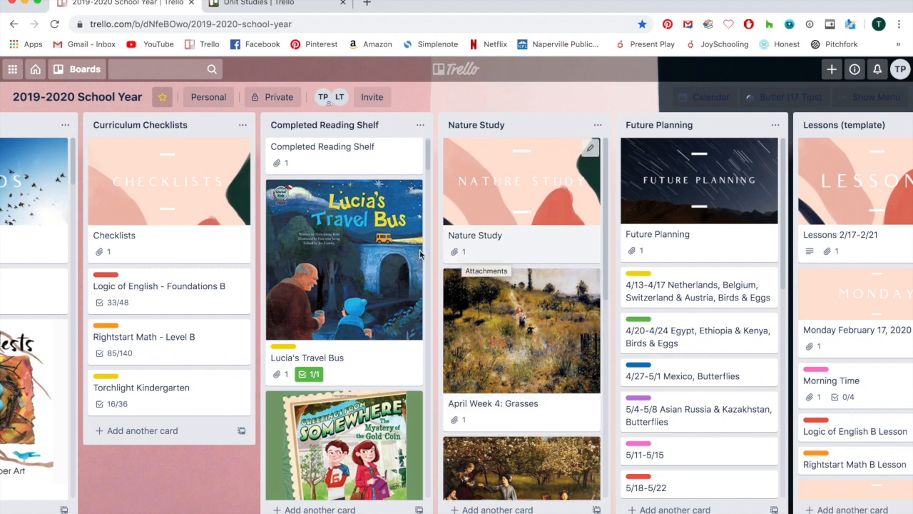
{"action": "scroll", "coordinate": [392, 247], "scroll_direction": "up", "scroll_amount": 2}
Review the weekly country and unit topics in the Future Planning list.
{"action": "scroll", "coordinate": [596, 251], "scroll_direction": "right", "scroll_amount": 3}
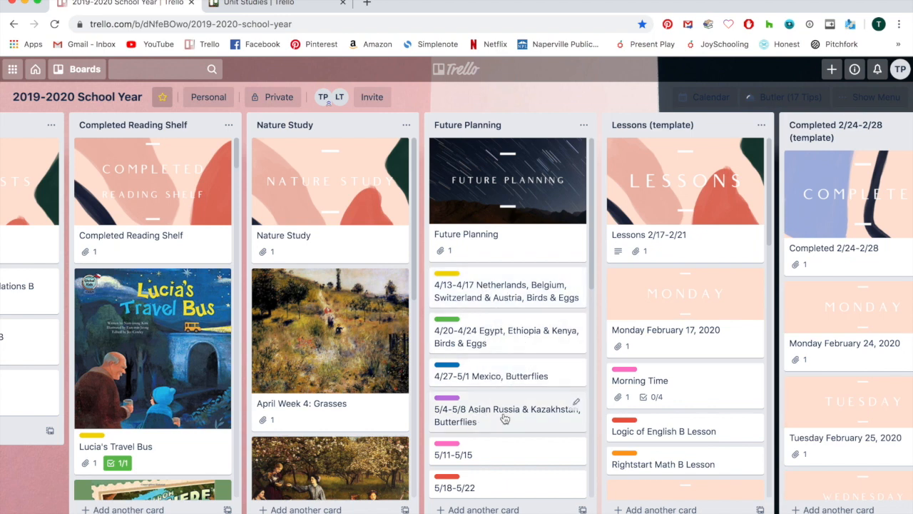
{"action": "scroll", "coordinate": [503, 418], "scroll_direction": "down", "scroll_amount": 1}
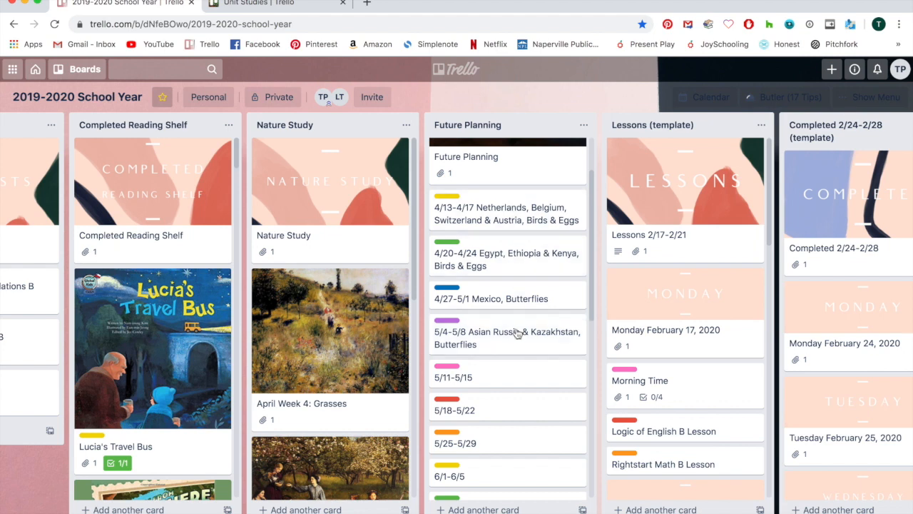
{"action": "scroll", "coordinate": [510, 354], "scroll_direction": "up", "scroll_amount": 2}
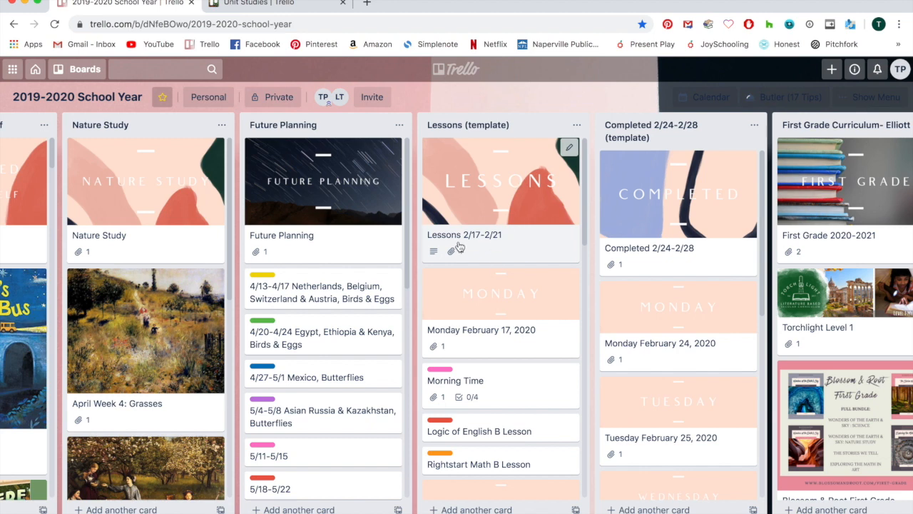
Duplicate the Lessons (template) list under the same name and archive the duplicate.
{"action": "left_click", "coordinate": [578, 127]}
{"action": "left_click", "coordinate": [604, 202]}
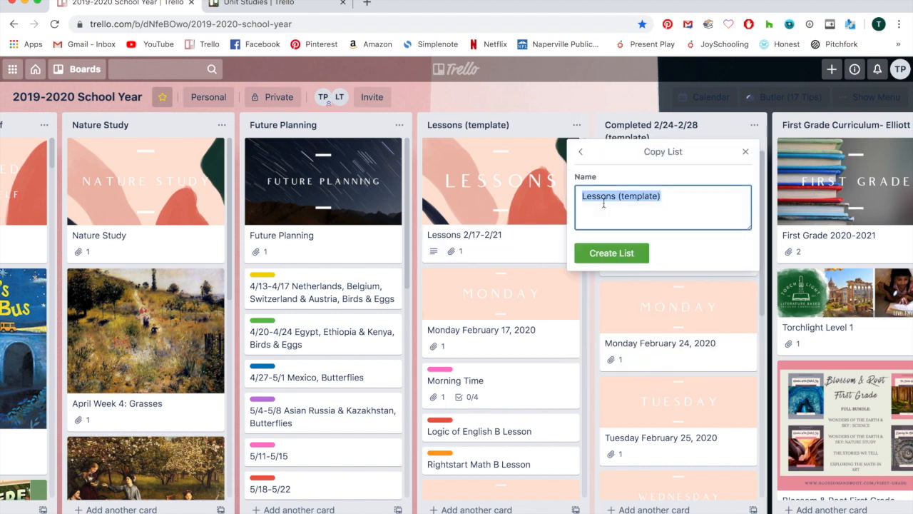
{"action": "left_click", "coordinate": [669, 195]}
{"action": "left_click", "coordinate": [620, 254]}
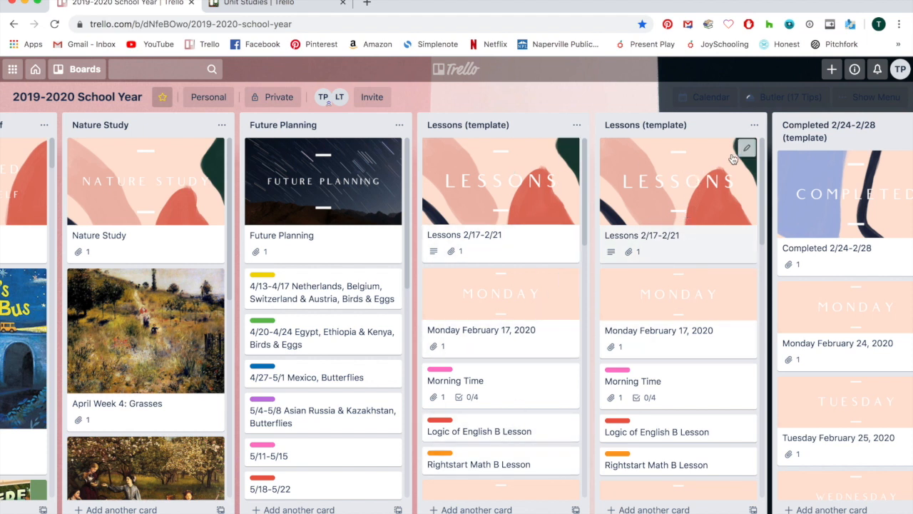
{"action": "left_click", "coordinate": [755, 125]}
{"action": "left_click", "coordinate": [748, 353]}
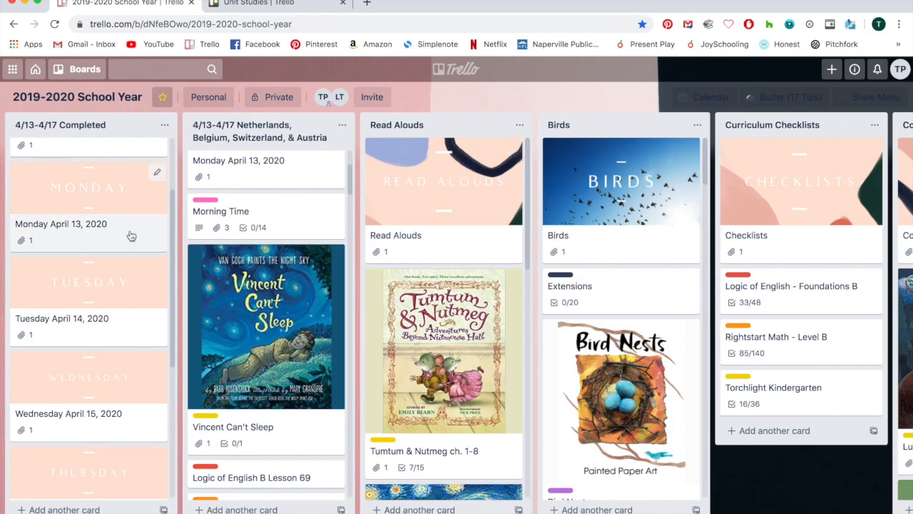
Examine the chosen curriculum cards throughout the First Grade Curriculum list and return to the list's beginning.
{"action": "scroll", "coordinate": [132, 236], "scroll_direction": "up", "scroll_amount": 3}
{"action": "scroll", "coordinate": [200, 239], "scroll_direction": "up", "scroll_amount": 3}
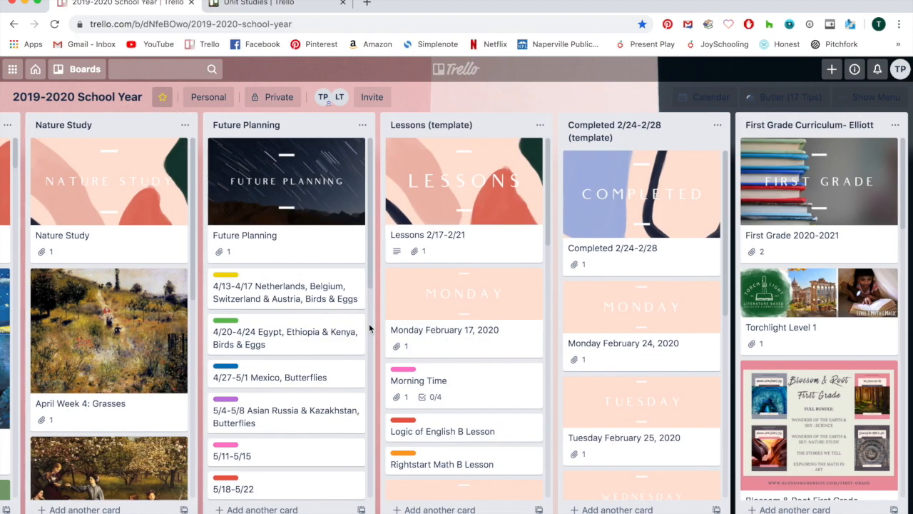
{"action": "scroll", "coordinate": [368, 323], "scroll_direction": "right", "scroll_amount": 5}
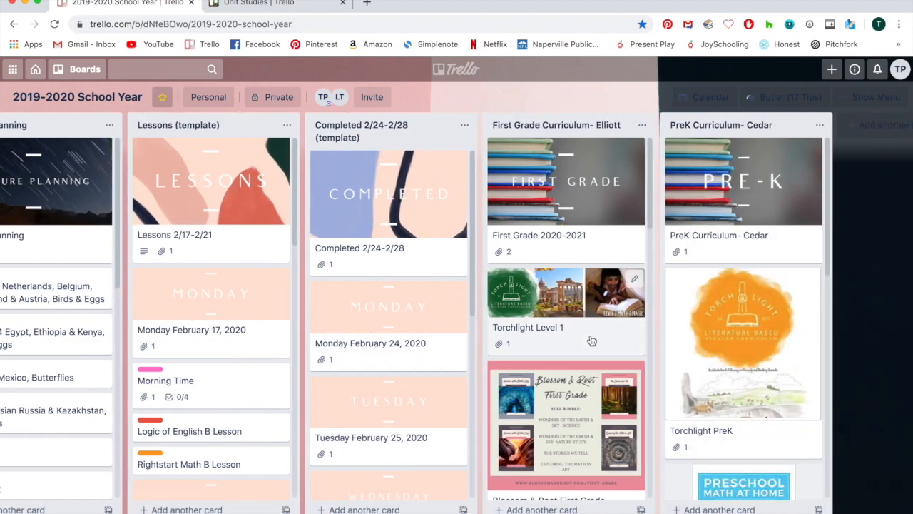
{"action": "scroll", "coordinate": [581, 337], "scroll_direction": "right", "scroll_amount": 3}
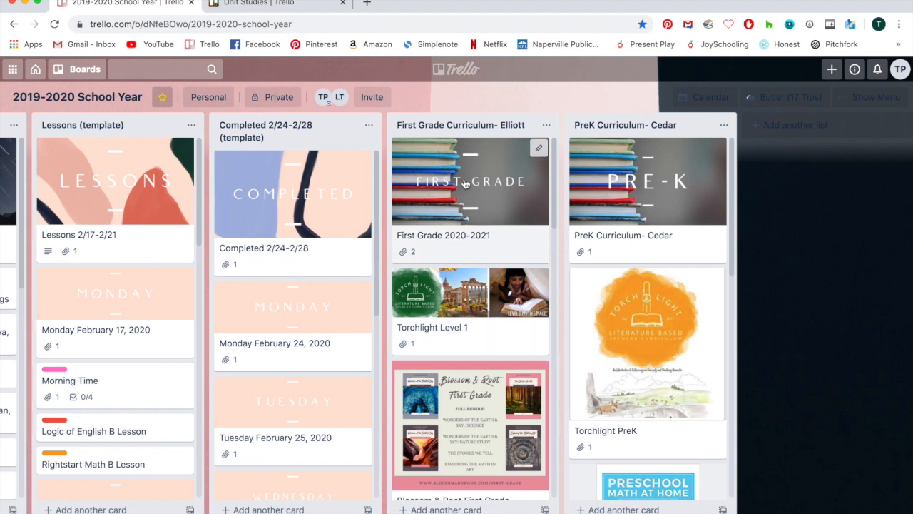
{"action": "scroll", "coordinate": [496, 340], "scroll_direction": "down", "scroll_amount": 3}
{"action": "scroll", "coordinate": [496, 341], "scroll_direction": "down", "scroll_amount": 10}
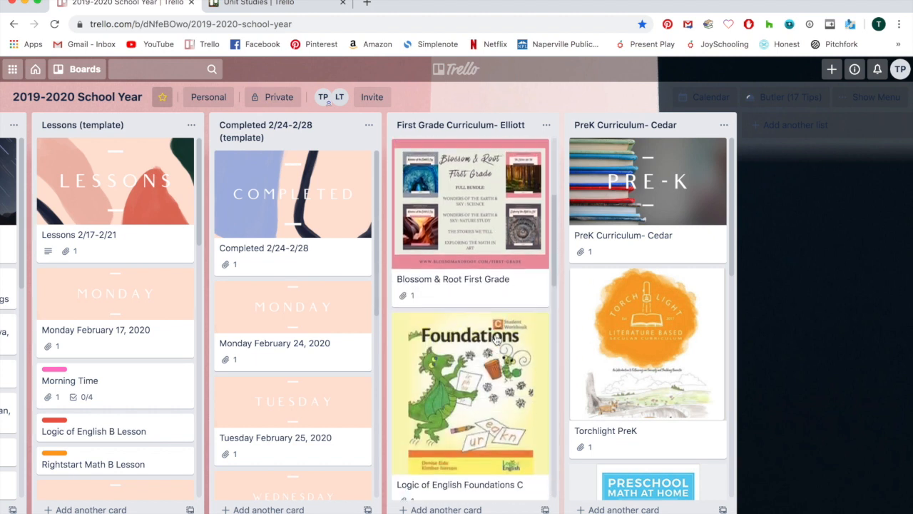
{"action": "scroll", "coordinate": [496, 340], "scroll_direction": "down", "scroll_amount": 8}
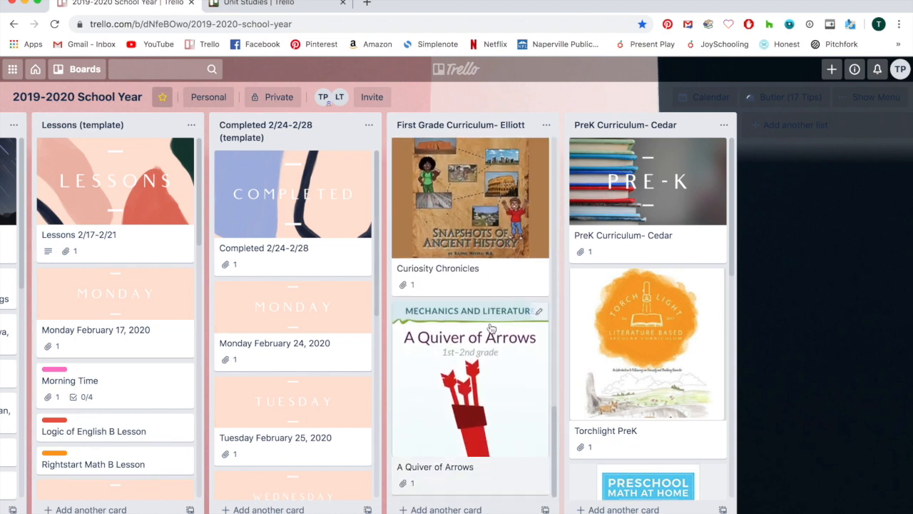
{"action": "scroll", "coordinate": [496, 340], "scroll_direction": "up", "scroll_amount": 20}
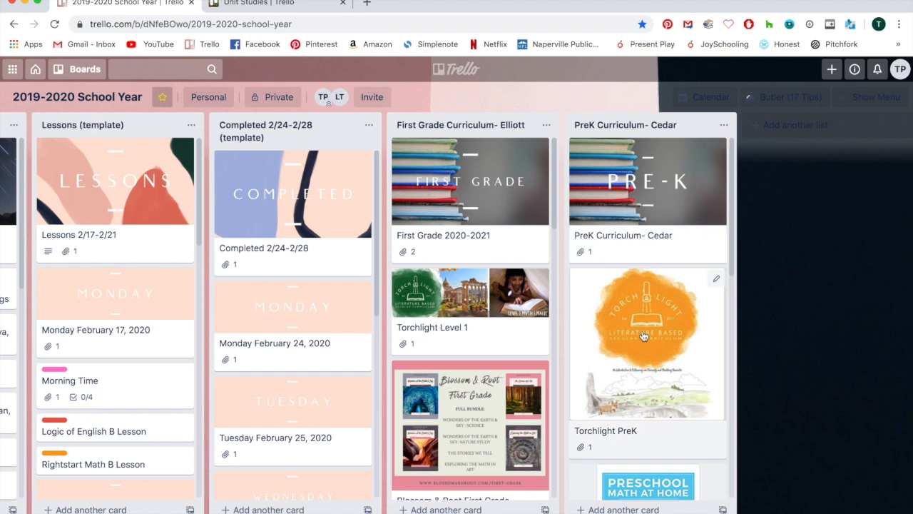
Examine the cards throughout the PreK Curriculum list and return to the board's first lists.
{"action": "scroll", "coordinate": [638, 247], "scroll_direction": "down", "scroll_amount": 10}
{"action": "scroll", "coordinate": [644, 336], "scroll_direction": "down", "scroll_amount": 3}
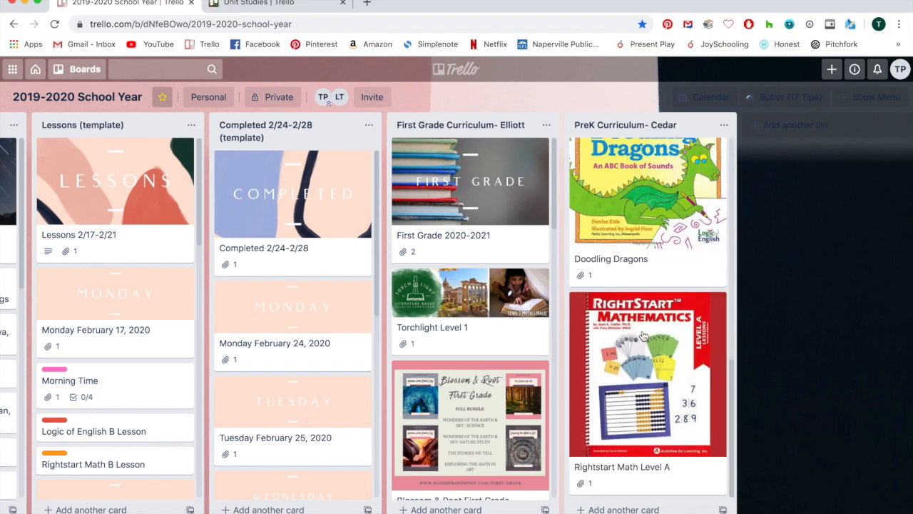
{"action": "scroll", "coordinate": [643, 336], "scroll_direction": "up", "scroll_amount": 10}
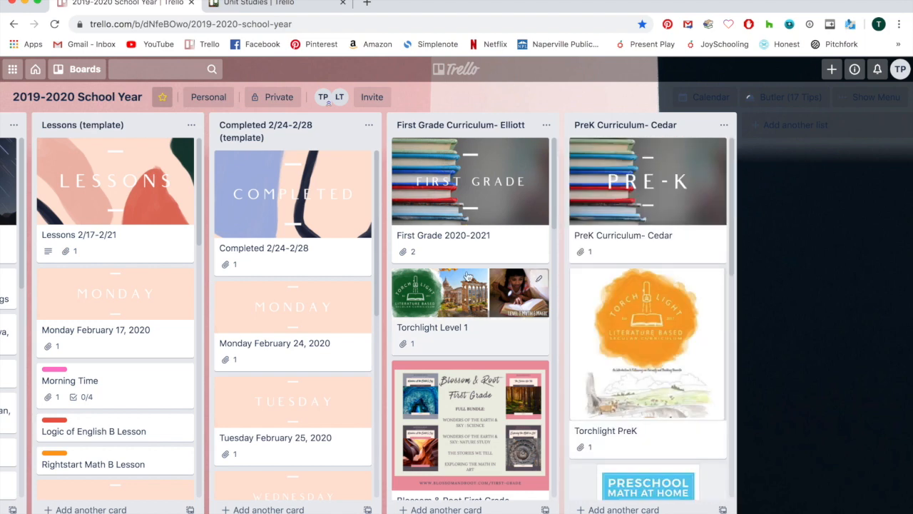
{"action": "scroll", "coordinate": [468, 277], "scroll_direction": "left", "scroll_amount": 2}
{"action": "scroll", "coordinate": [468, 276], "scroll_direction": "left", "scroll_amount": 15}
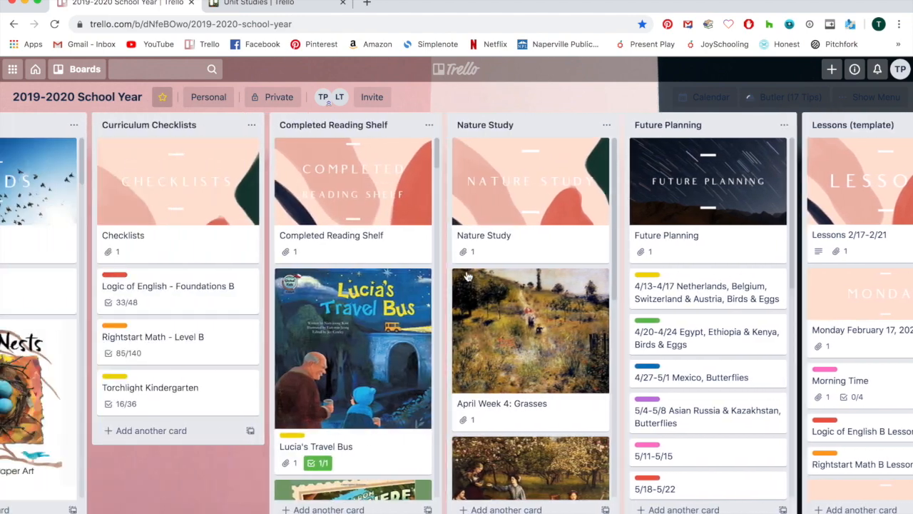
{"action": "scroll", "coordinate": [469, 277], "scroll_direction": "left", "scroll_amount": 10}
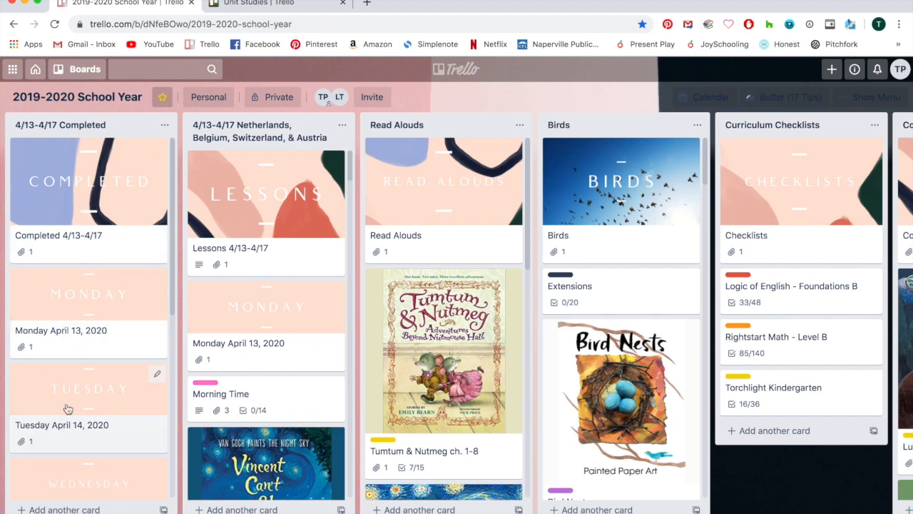
Add a card titled Sum Swamp at the end of the 4/13-4/17 Completed list.
{"action": "scroll", "coordinate": [68, 409], "scroll_direction": "down", "scroll_amount": 1}
{"action": "scroll", "coordinate": [67, 409], "scroll_direction": "down", "scroll_amount": 4}
{"action": "scroll", "coordinate": [259, 378], "scroll_direction": "down", "scroll_amount": 10}
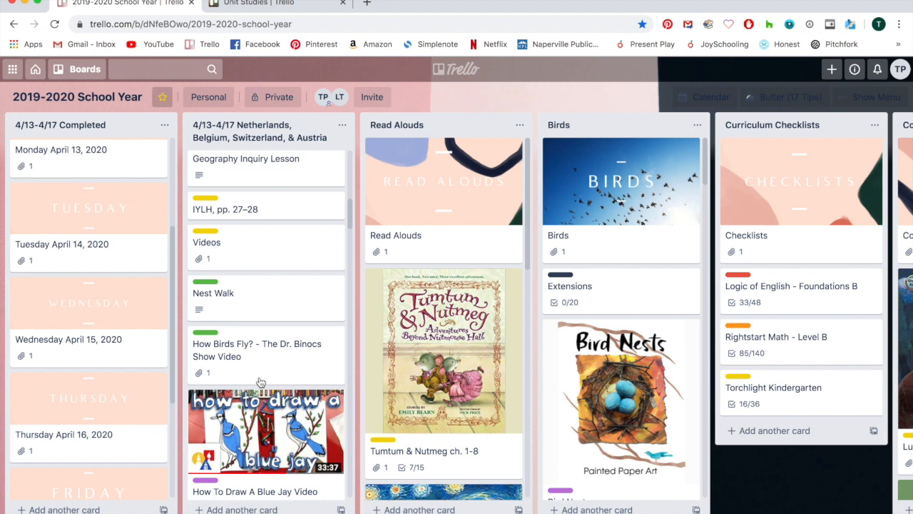
{"action": "scroll", "coordinate": [36, 372], "scroll_direction": "down", "scroll_amount": 5}
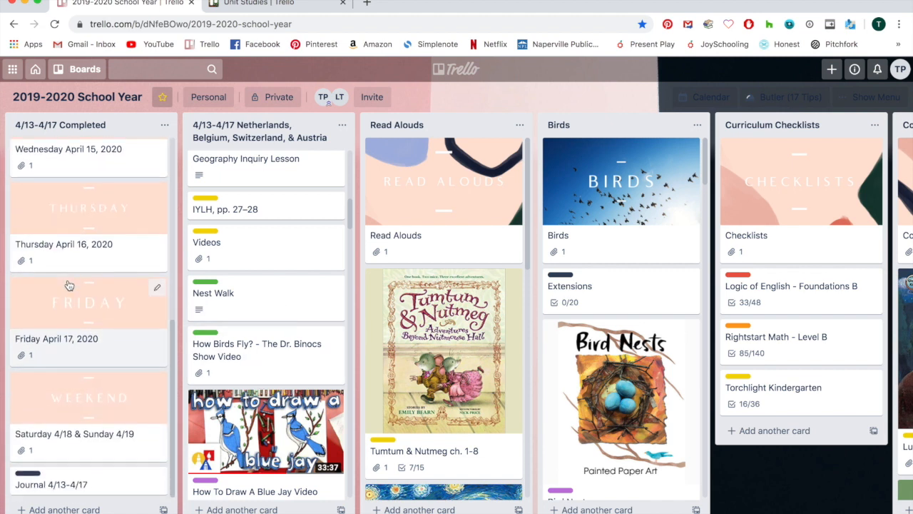
{"action": "left_click", "coordinate": [64, 509]}
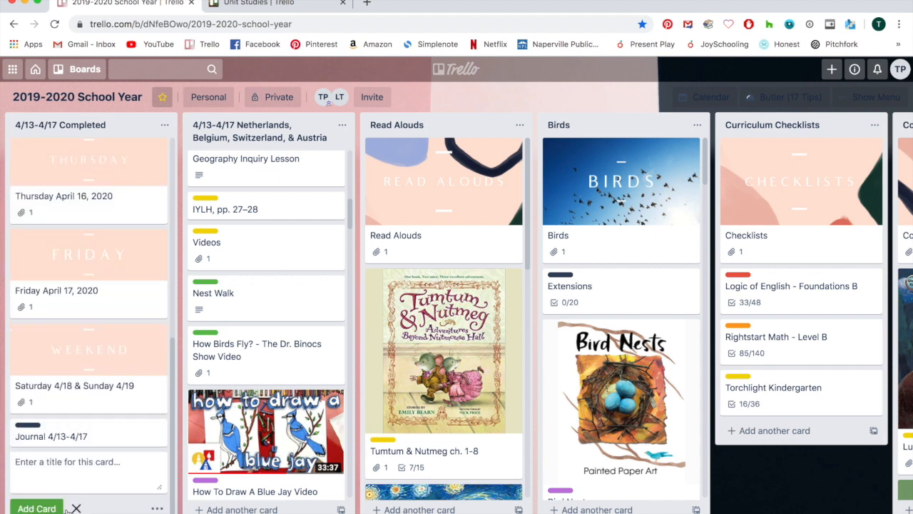
{"action": "type", "text": "Sum Swamp"}
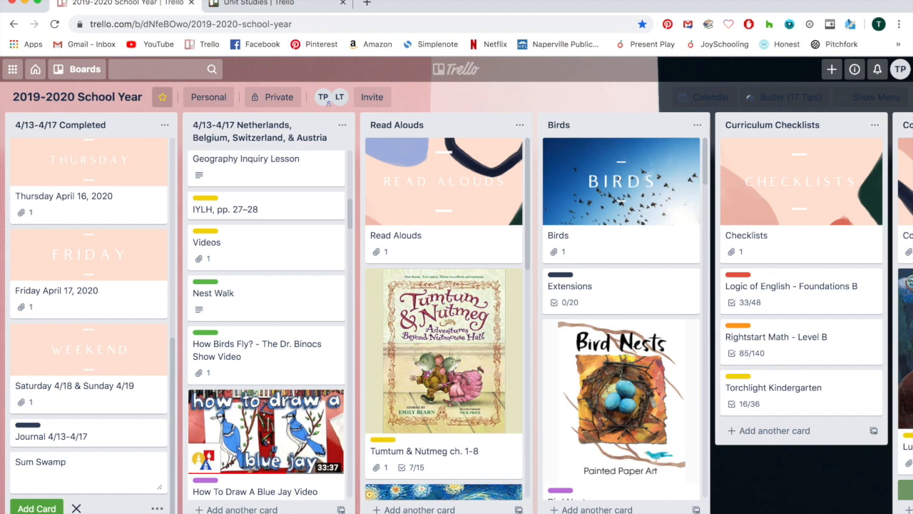
{"action": "key", "text": "Return"}
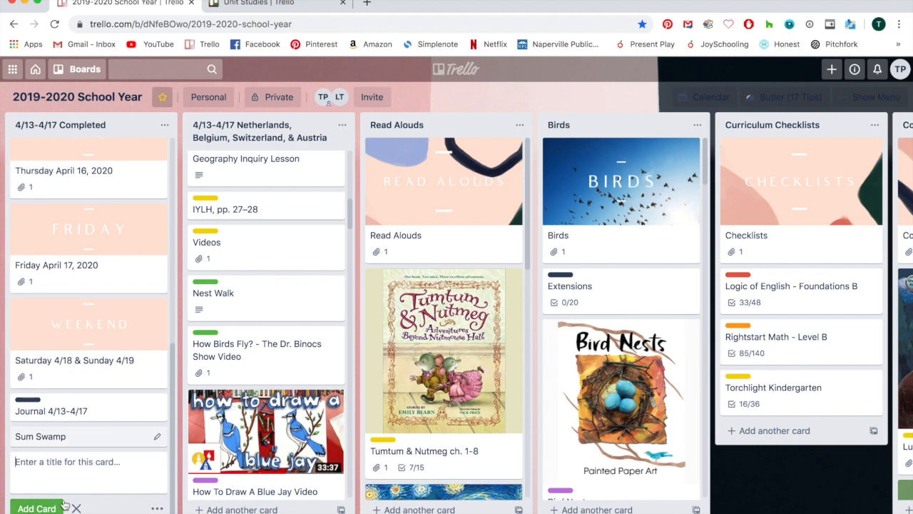
Apply the orange Math label to the Sum Swamp card and move the card directly below Friday April 17, 2020.
{"action": "left_click", "coordinate": [76, 437]}
{"action": "left_click", "coordinate": [656, 252]}
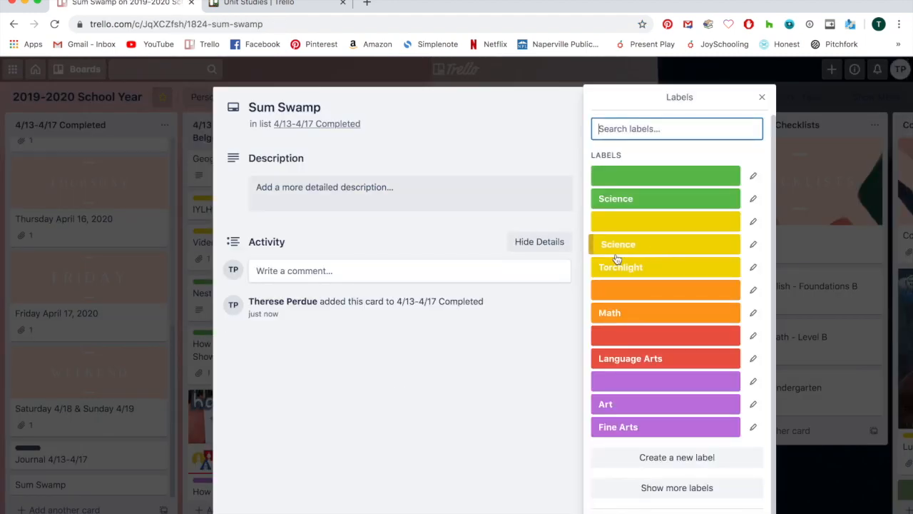
{"action": "left_click", "coordinate": [604, 310]}
{"action": "left_click", "coordinate": [533, 145]}
{"action": "left_click", "coordinate": [684, 102]}
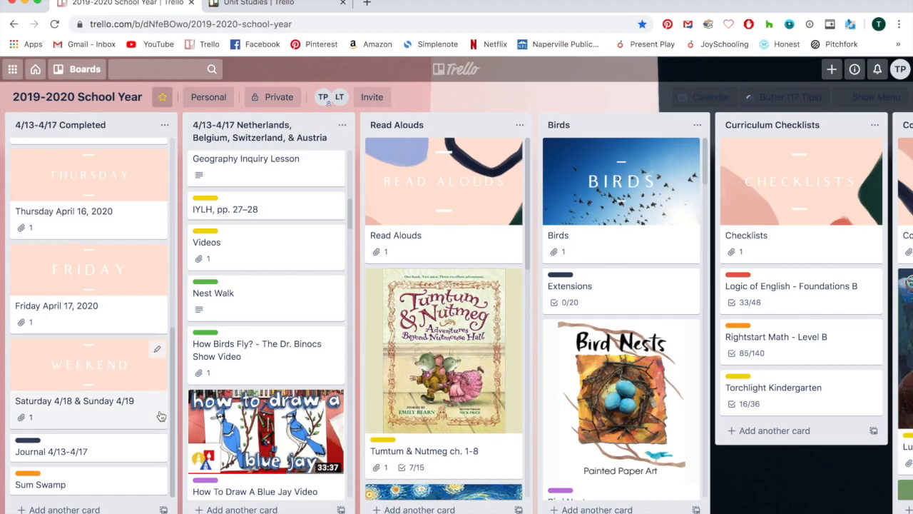
{"action": "left_click_drag", "start_coordinate": [103, 482], "coordinate": [93, 341]}
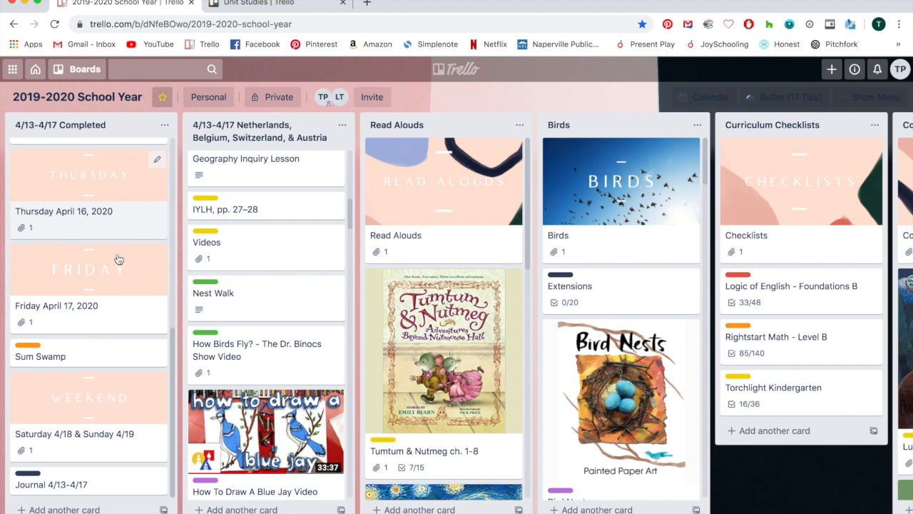
{"action": "scroll", "coordinate": [117, 288], "scroll_direction": "up", "scroll_amount": 5}
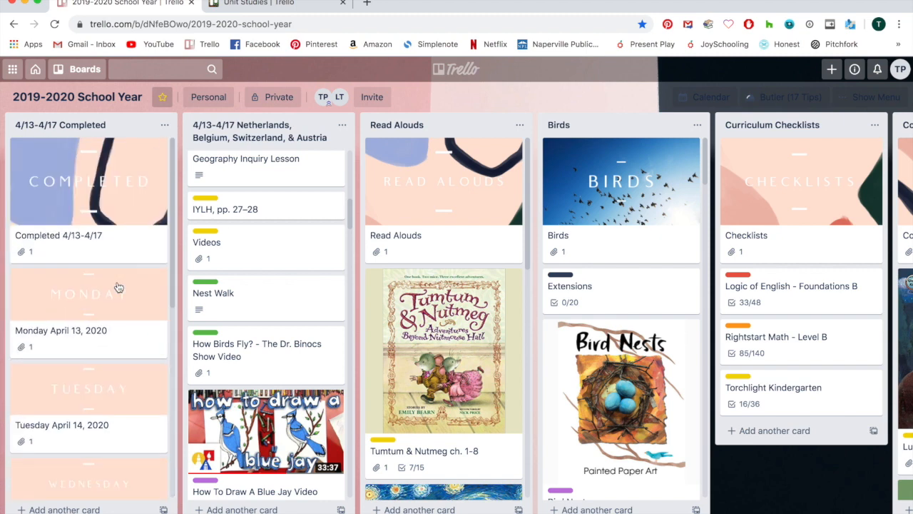
Archive the Sum Swamp card in the 4/13-4/17 Completed list.
{"action": "scroll", "coordinate": [102, 394], "scroll_direction": "down", "scroll_amount": 5}
{"action": "left_click", "coordinate": [103, 394]}
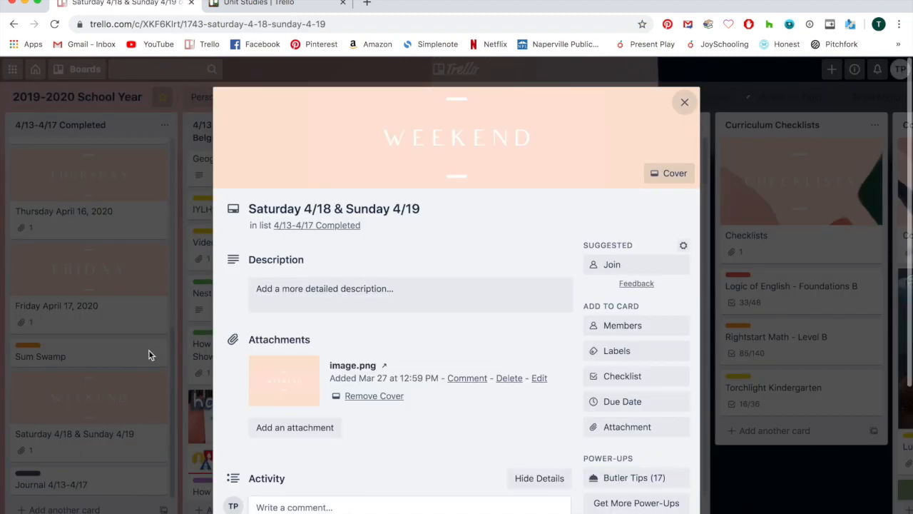
{"action": "left_click", "coordinate": [684, 102]}
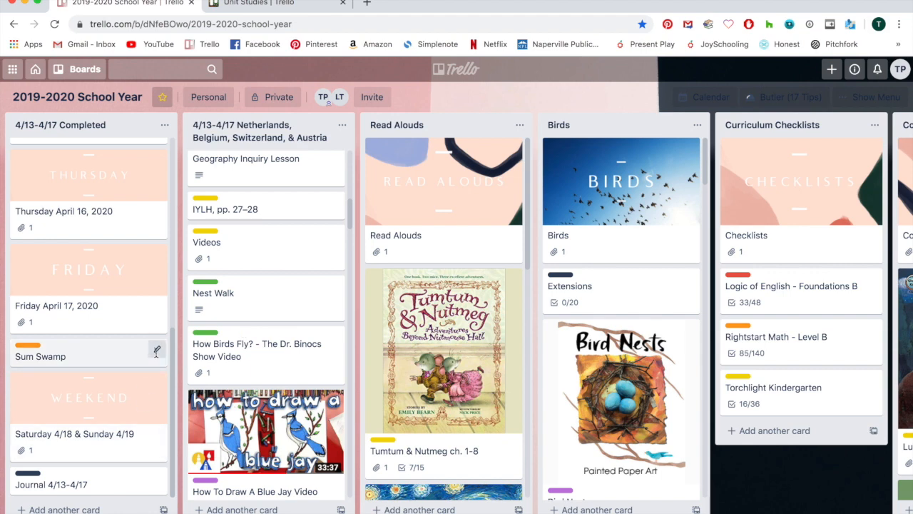
{"action": "left_click", "coordinate": [156, 349]}
{"action": "left_click", "coordinate": [206, 465]}
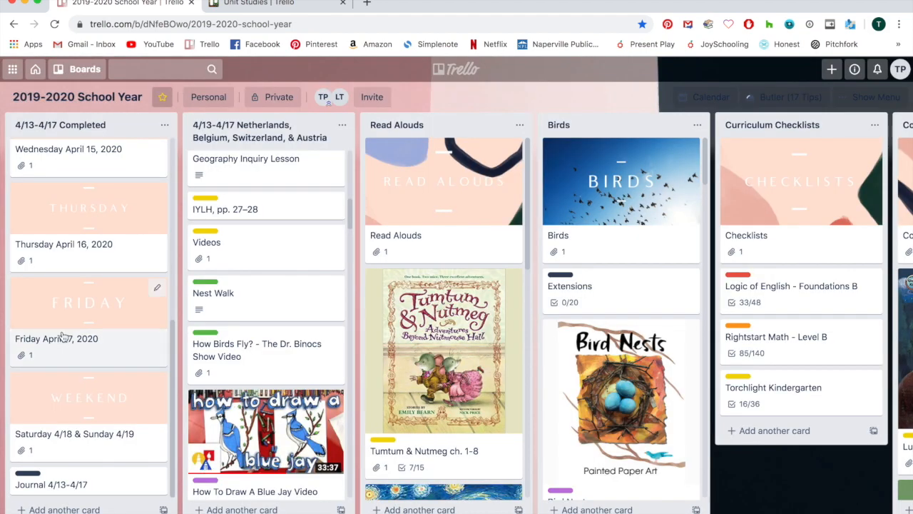
Check which destination boards are available for moving the 4/13-4/17 Completed list, leaving the list in place.
{"action": "scroll", "coordinate": [63, 336], "scroll_direction": "up", "scroll_amount": 5}
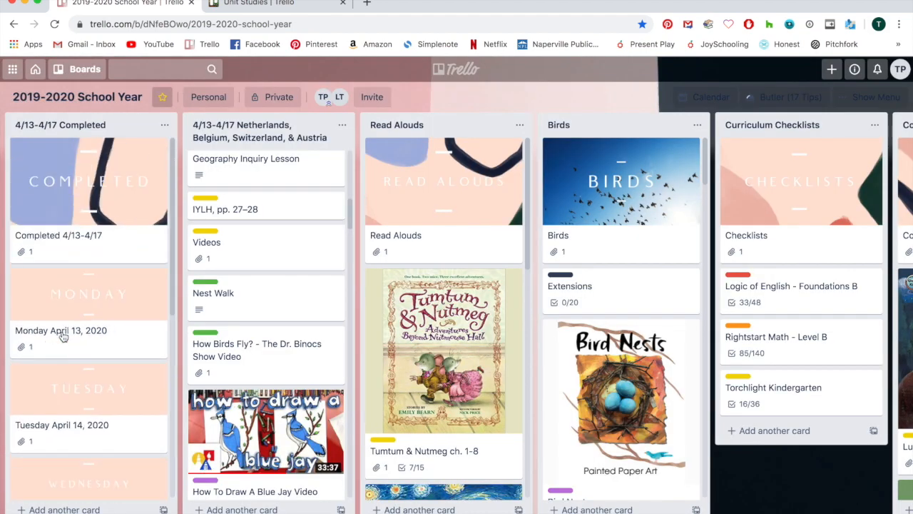
{"action": "left_click", "coordinate": [164, 125]}
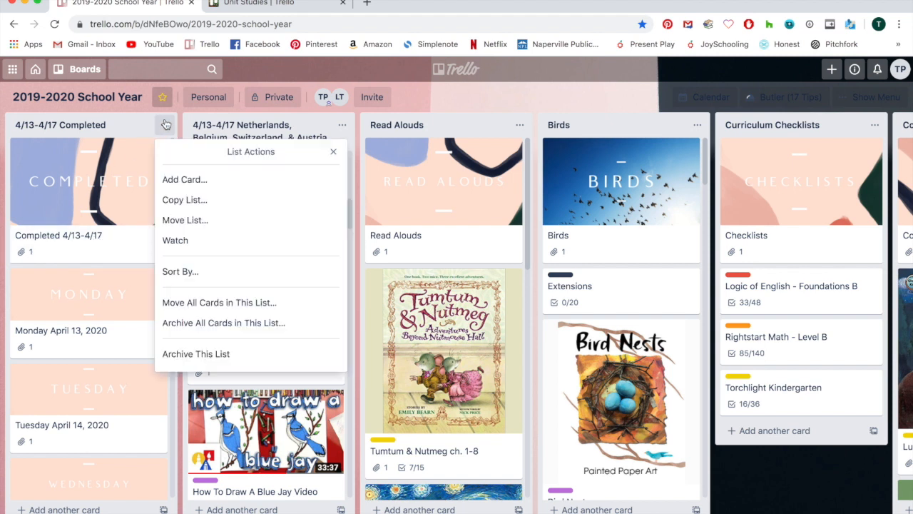
{"action": "left_click", "coordinate": [194, 221]}
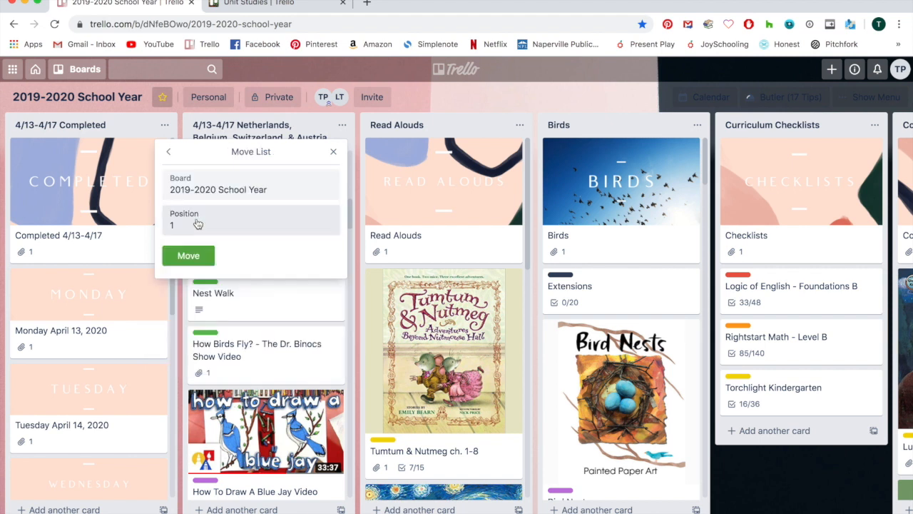
{"action": "left_click", "coordinate": [224, 187]}
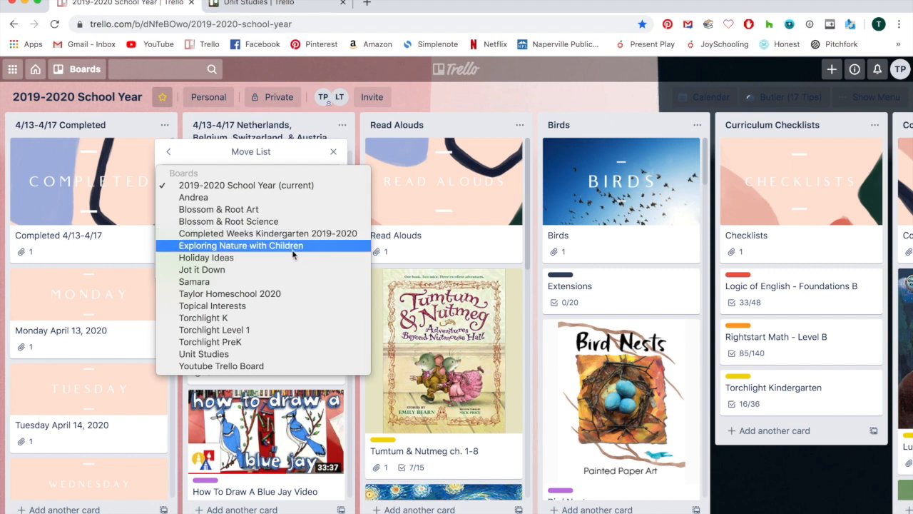
{"action": "left_click", "coordinate": [151, 248]}
Open the Completed Weeks Kindergarten 2019-2020 board and review the Completed 4/6-4/10 Galapagos Island & Equador list, including its Journal 4/6-4/10 card.
{"action": "left_click", "coordinate": [84, 70]}
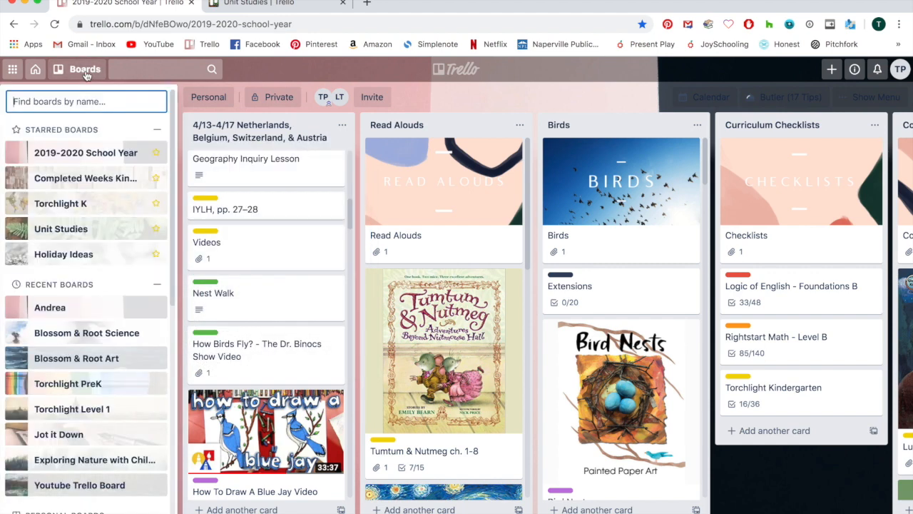
{"action": "left_click", "coordinate": [85, 179]}
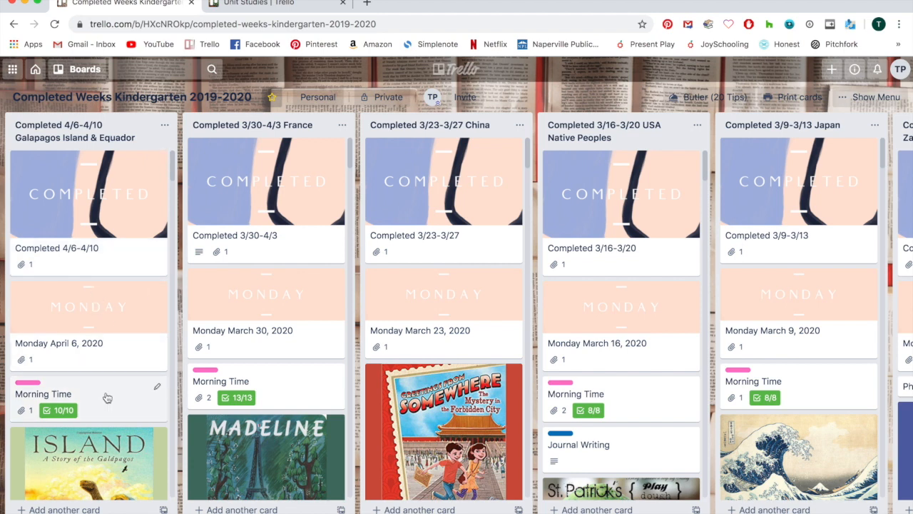
{"action": "scroll", "coordinate": [103, 391], "scroll_direction": "down", "scroll_amount": 3}
{"action": "scroll", "coordinate": [105, 398], "scroll_direction": "down", "scroll_amount": 3}
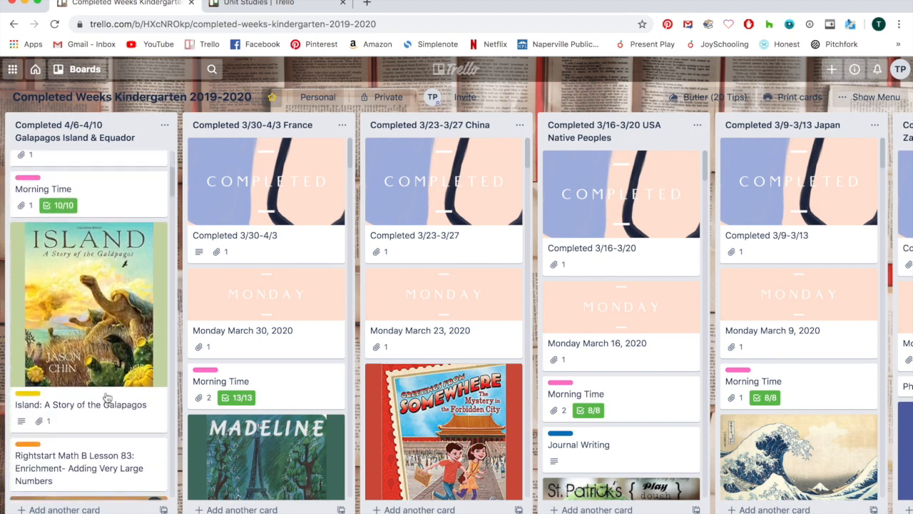
{"action": "scroll", "coordinate": [91, 380], "scroll_direction": "down", "scroll_amount": 3}
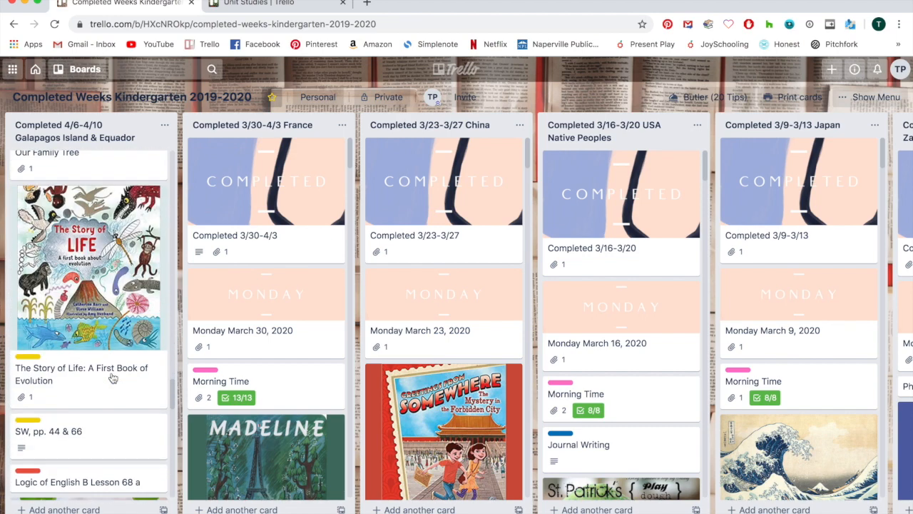
{"action": "scroll", "coordinate": [112, 378], "scroll_direction": "down", "scroll_amount": 10}
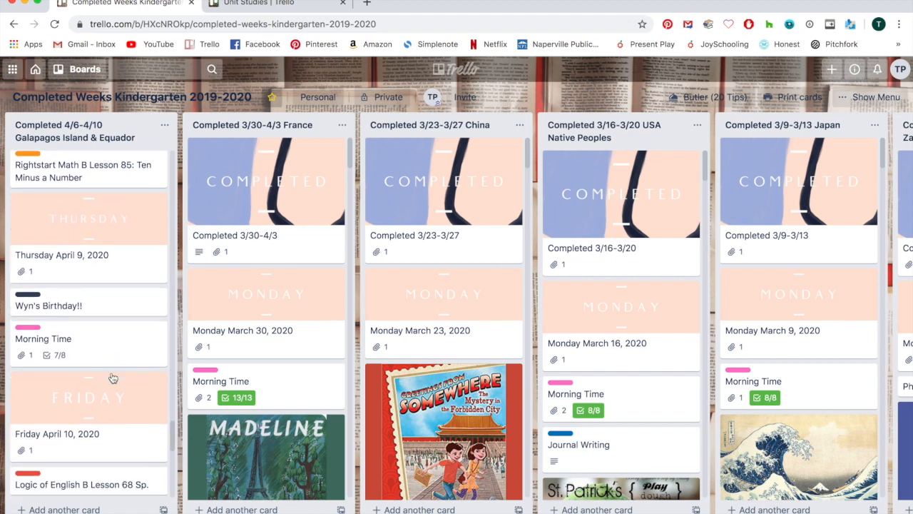
{"action": "scroll", "coordinate": [112, 378], "scroll_direction": "up", "scroll_amount": 1}
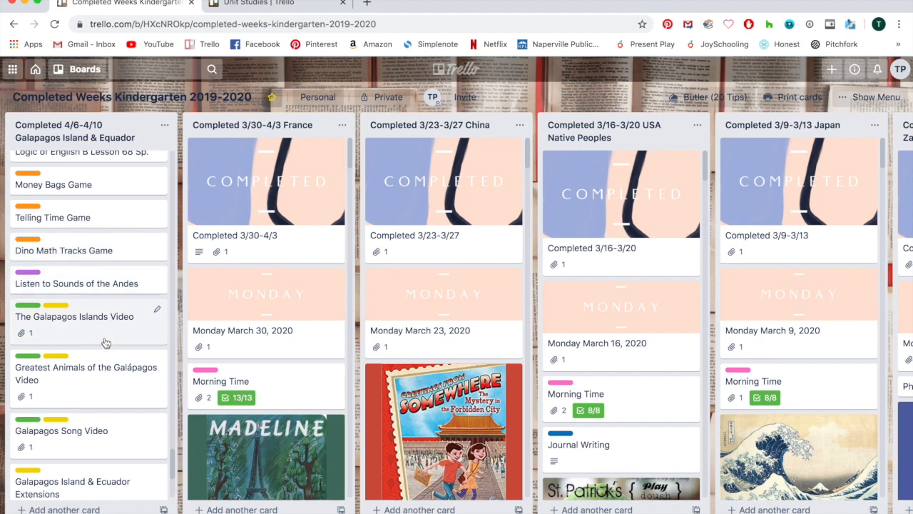
{"action": "scroll", "coordinate": [107, 416], "scroll_direction": "down", "scroll_amount": 1}
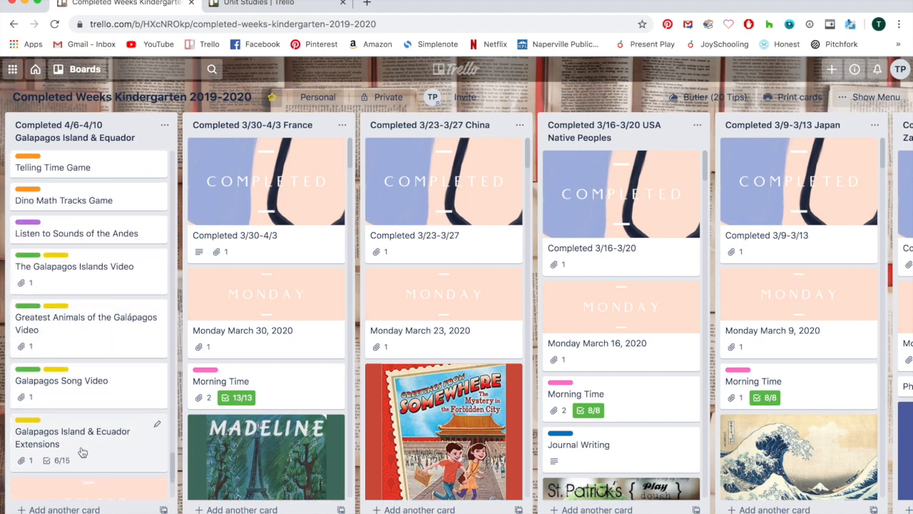
{"action": "scroll", "coordinate": [93, 435], "scroll_direction": "down", "scroll_amount": 4}
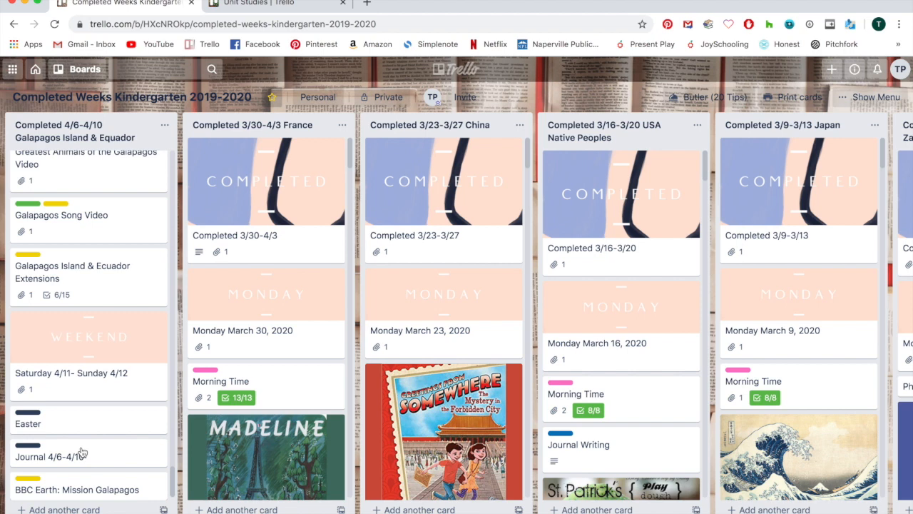
{"action": "scroll", "coordinate": [81, 452], "scroll_direction": "down", "scroll_amount": 1}
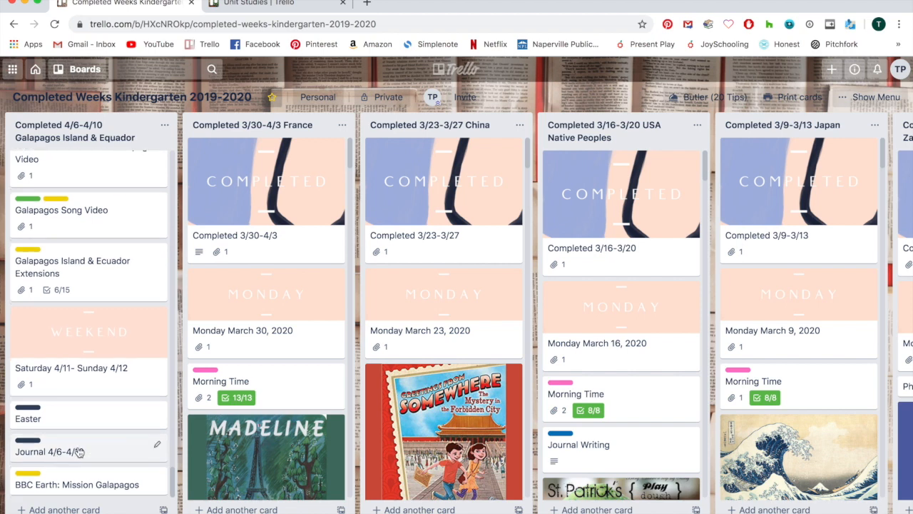
{"action": "left_click", "coordinate": [80, 453]}
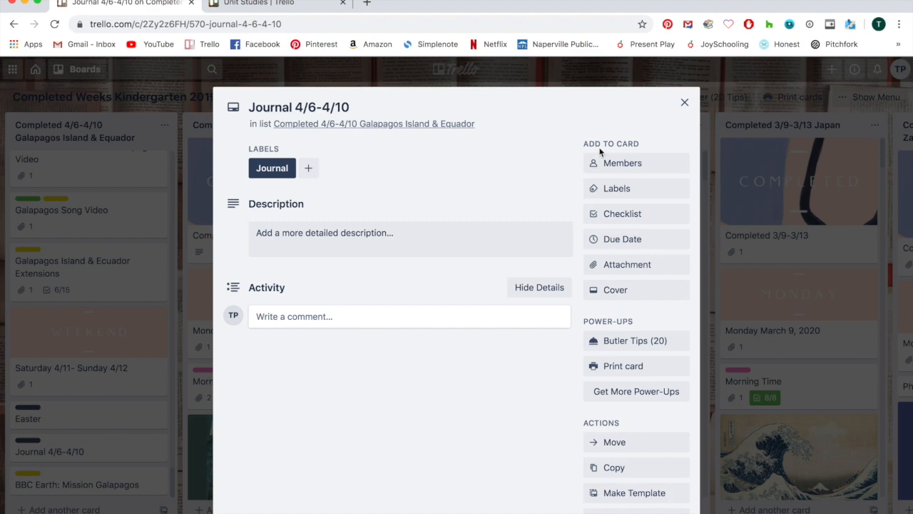
{"action": "left_click", "coordinate": [683, 105]}
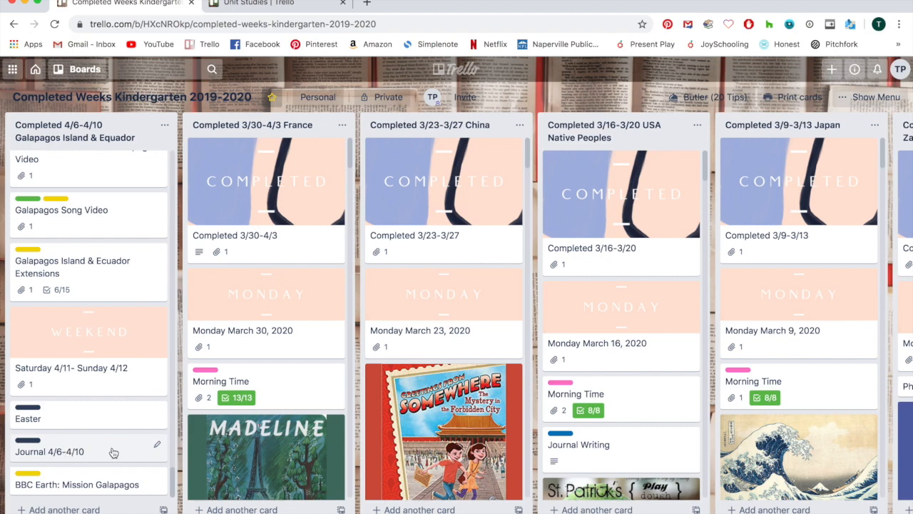
Open the Lessons 2/17-2/21 card in the Completed 2/17-2/21 India & Sri Lanka list and view its fourth attached photo.
{"action": "scroll", "coordinate": [202, 430], "scroll_direction": "right", "scroll_amount": 10}
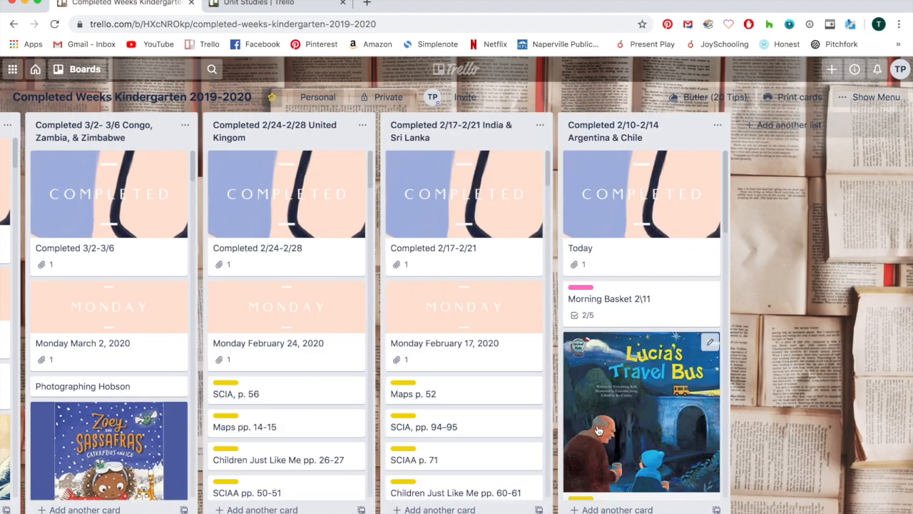
{"action": "scroll", "coordinate": [460, 438], "scroll_direction": "down", "scroll_amount": 10}
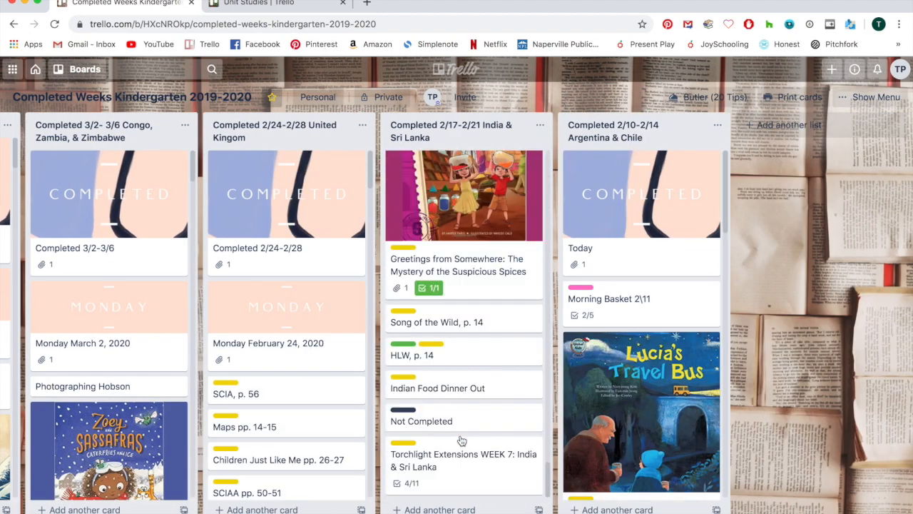
{"action": "scroll", "coordinate": [432, 300], "scroll_direction": "up", "scroll_amount": 5}
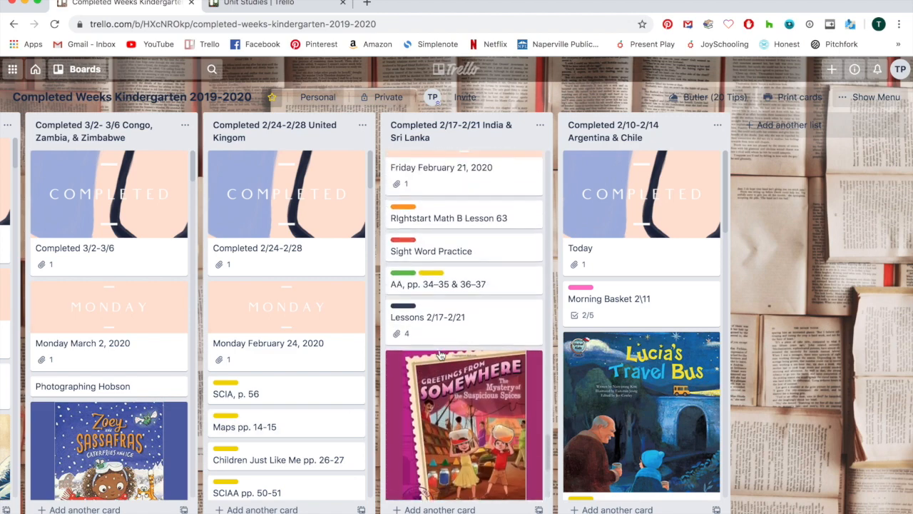
{"action": "left_click", "coordinate": [413, 351]}
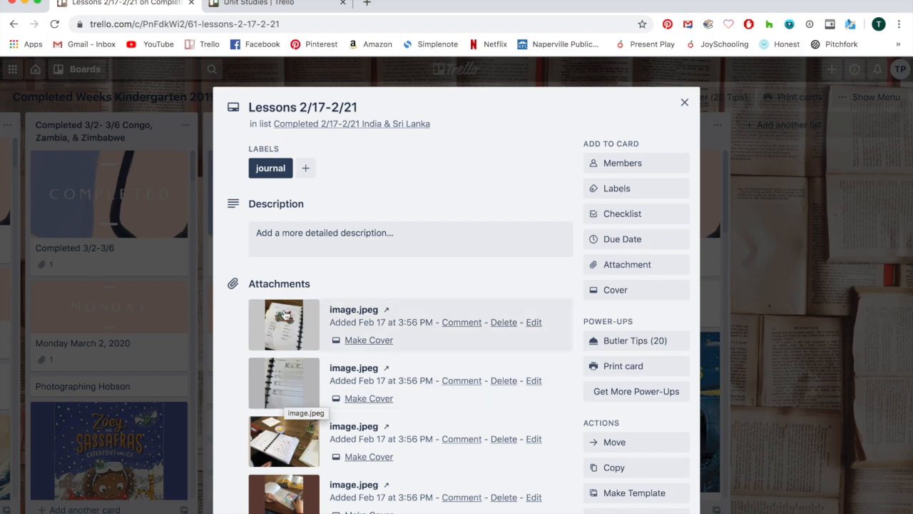
{"action": "scroll", "coordinate": [287, 485], "scroll_direction": "down", "scroll_amount": 2}
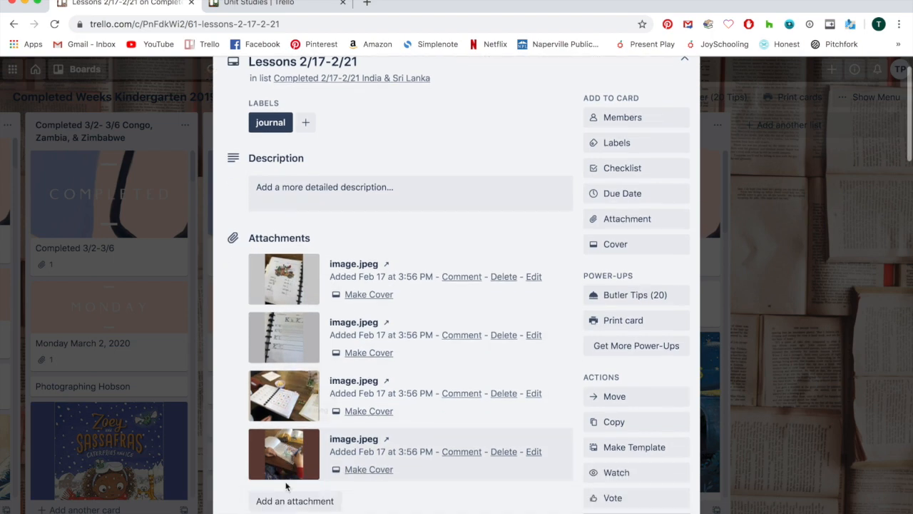
{"action": "left_click", "coordinate": [286, 462]}
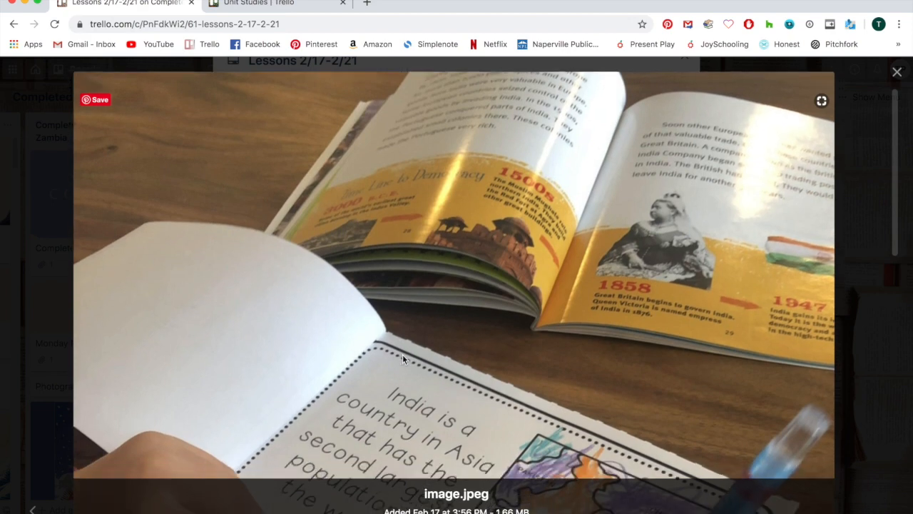
{"action": "scroll", "coordinate": [403, 354], "scroll_direction": "down", "scroll_amount": 5}
{"action": "scroll", "coordinate": [404, 358], "scroll_direction": "up", "scroll_amount": 5}
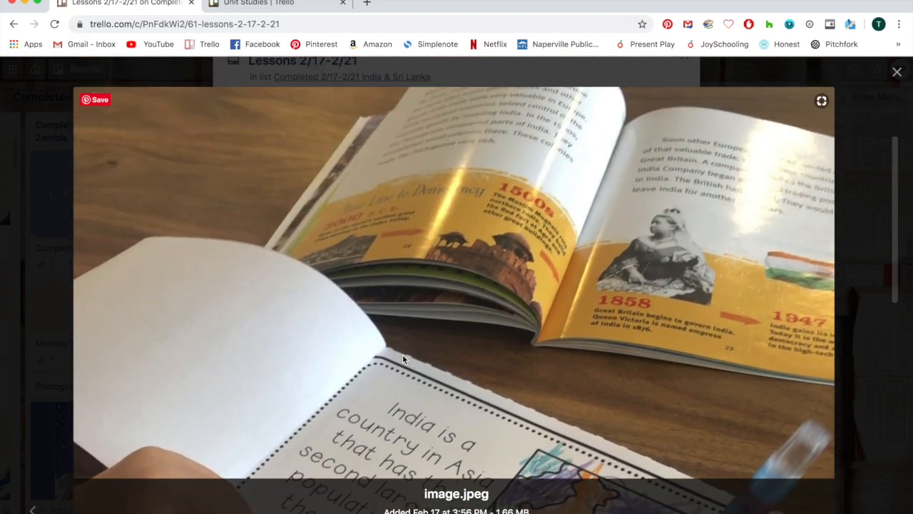
{"action": "left_click", "coordinate": [896, 73]}
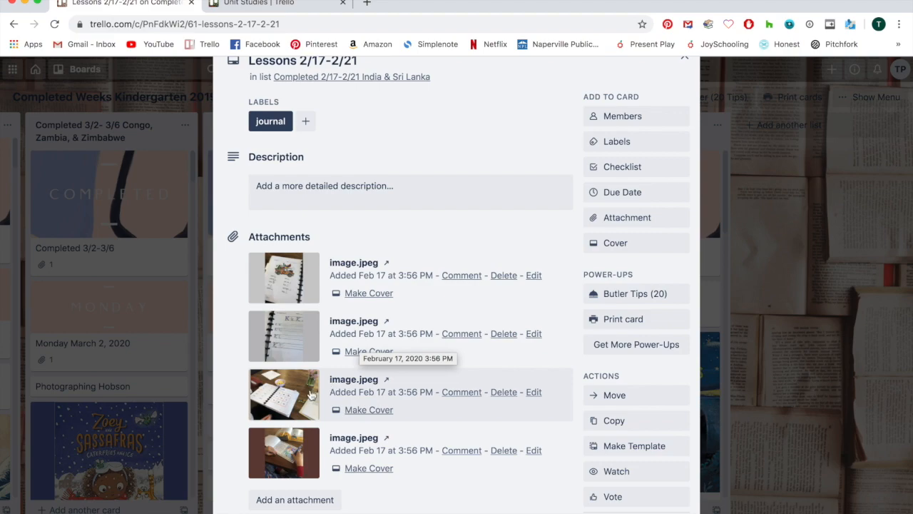
View the third attached photo of the Lessons 2/17-2/21 card, then close the card.
{"action": "left_click", "coordinate": [271, 396]}
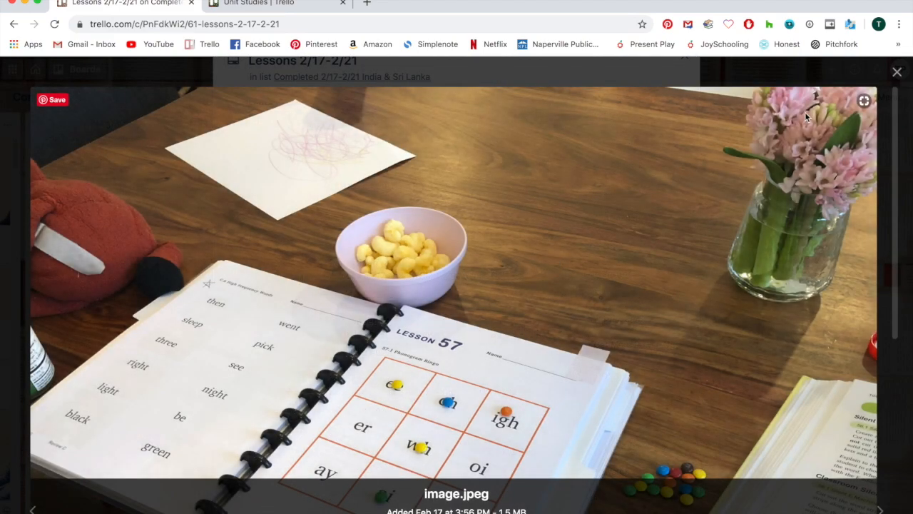
{"action": "left_click", "coordinate": [897, 72]}
{"action": "scroll", "coordinate": [678, 122], "scroll_direction": "up", "scroll_amount": 2}
{"action": "left_click", "coordinate": [683, 104]}
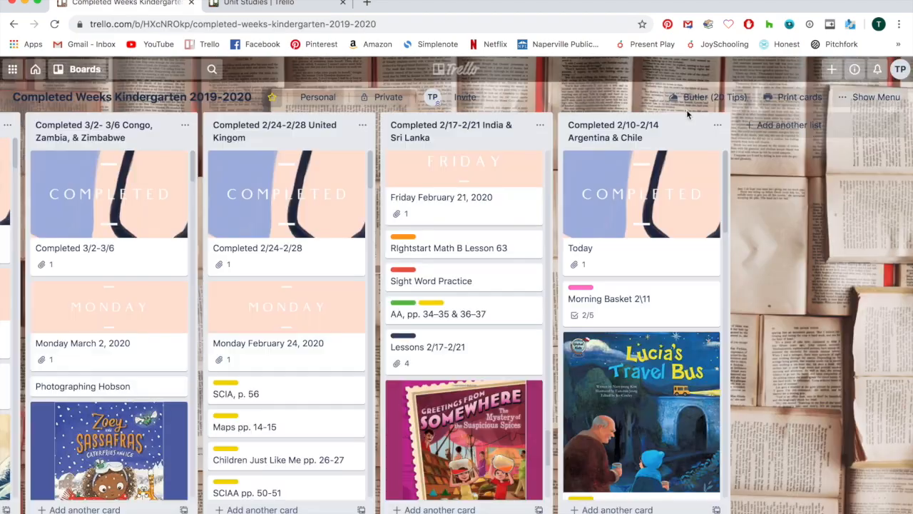
{"action": "scroll", "coordinate": [427, 350], "scroll_direction": "left", "scroll_amount": 10}
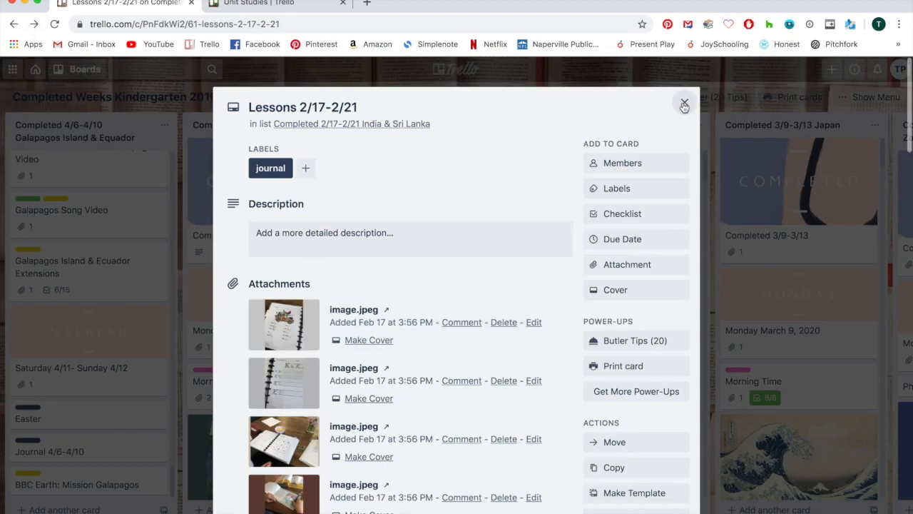
{"action": "left_click", "coordinate": [685, 102]}
Look through the board's completed weekly lists, examining the cards in the 4/6-4/10 Galapagos and 3/30-4/3 France lists.
{"action": "scroll", "coordinate": [131, 251], "scroll_direction": "down", "scroll_amount": 5}
{"action": "scroll", "coordinate": [131, 252], "scroll_direction": "up", "scroll_amount": 10}
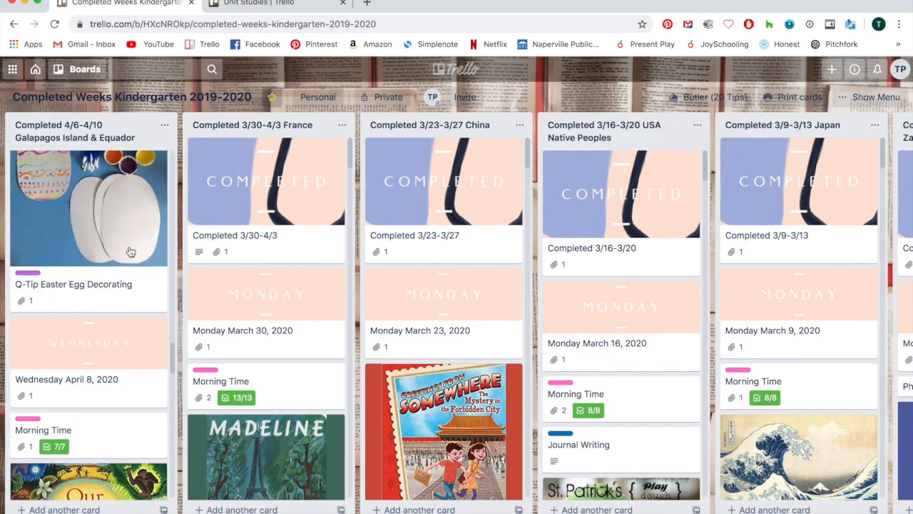
{"action": "scroll", "coordinate": [279, 259], "scroll_direction": "right", "scroll_amount": 12}
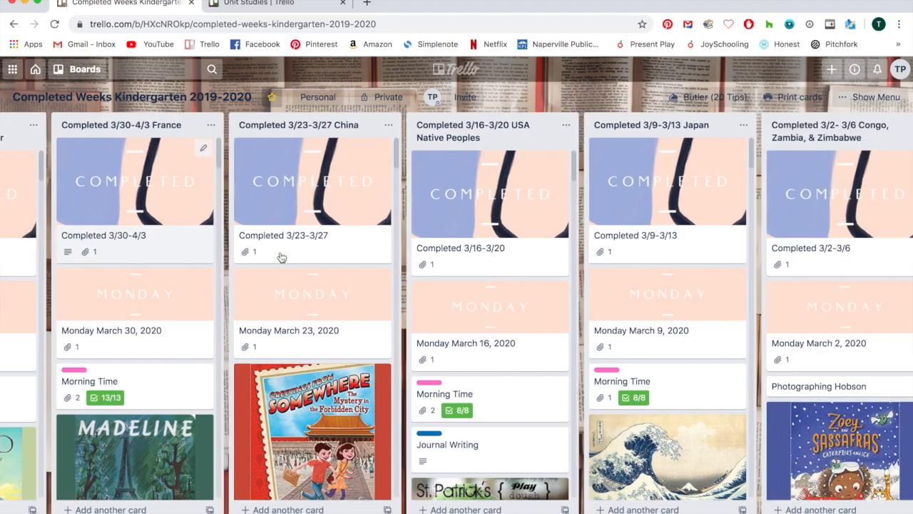
{"action": "scroll", "coordinate": [282, 257], "scroll_direction": "left", "scroll_amount": 12}
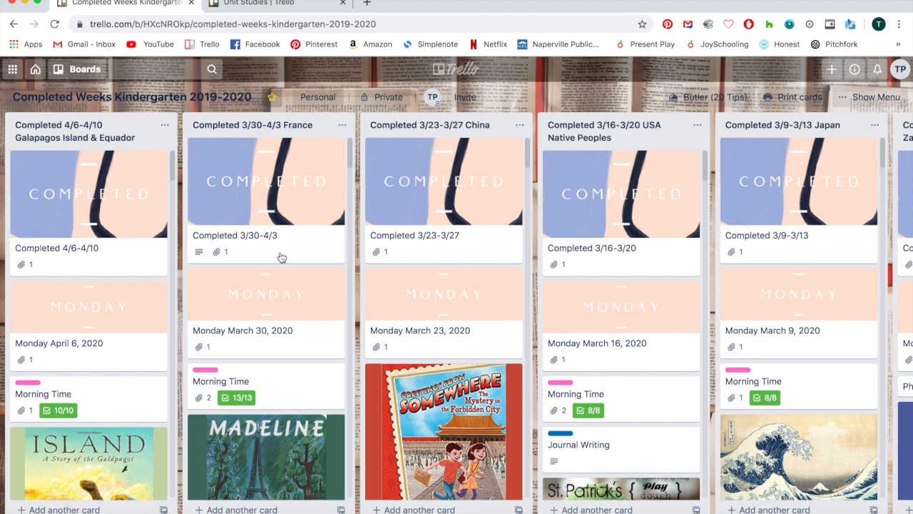
{"action": "scroll", "coordinate": [264, 300], "scroll_direction": "right", "scroll_amount": 1}
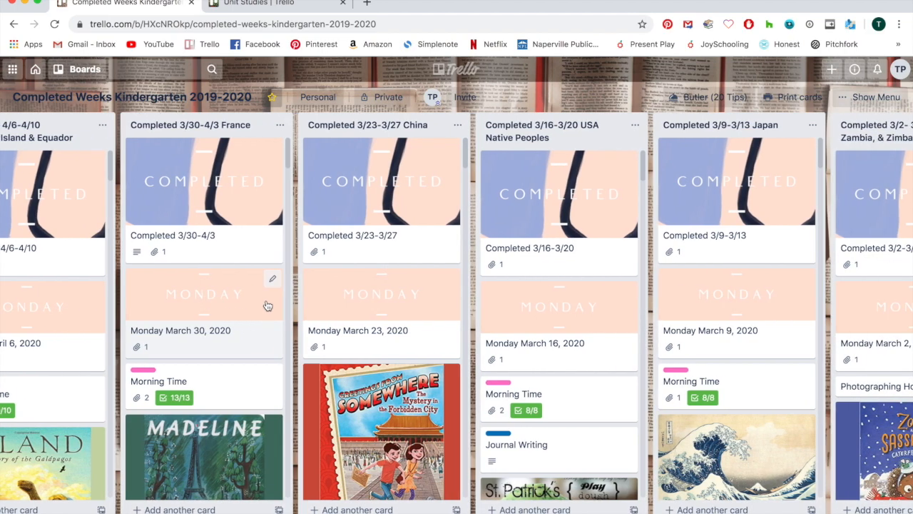
{"action": "scroll", "coordinate": [257, 343], "scroll_direction": "down", "scroll_amount": 4}
{"action": "scroll", "coordinate": [240, 398], "scroll_direction": "down", "scroll_amount": 15}
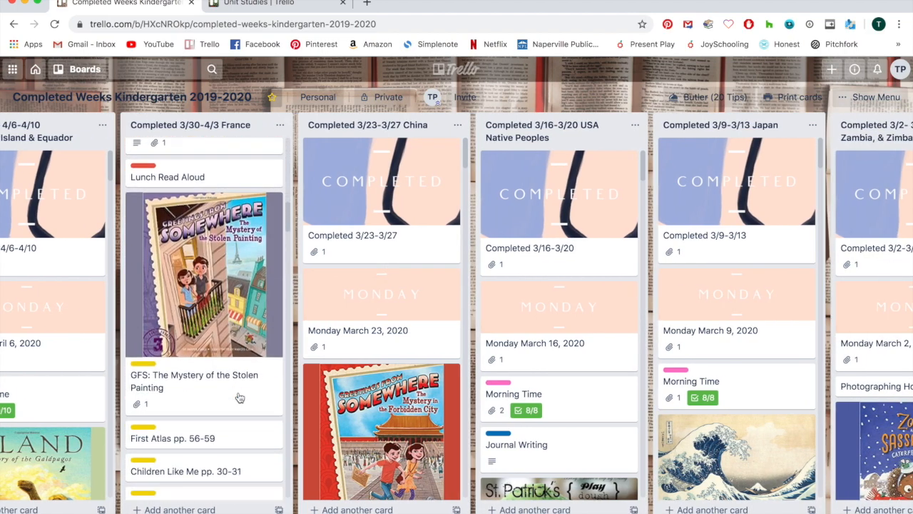
{"action": "scroll", "coordinate": [240, 398], "scroll_direction": "up", "scroll_amount": 20}
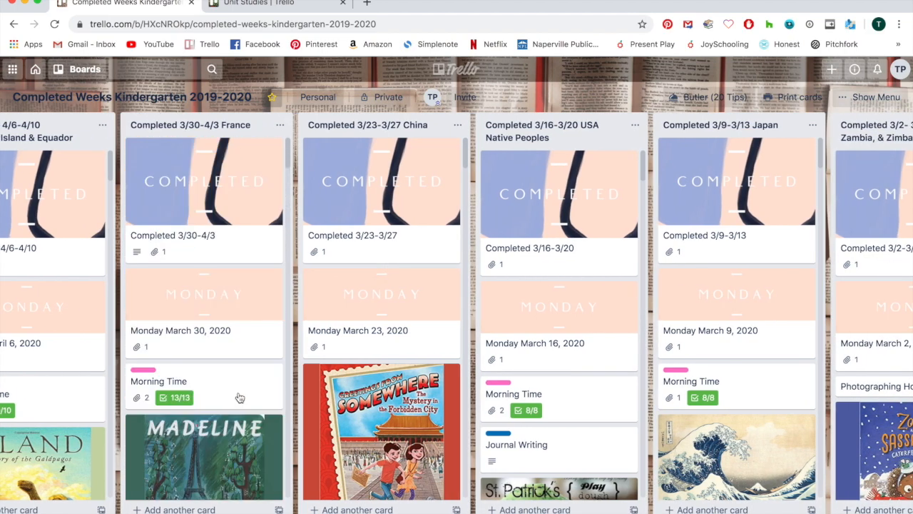
Open the Torchlight K board and look across its weekly country lists, from 14 Netherlands, Belgium, Switzerland, & Austria onward.
{"action": "scroll", "coordinate": [240, 398], "scroll_direction": "left", "scroll_amount": 1}
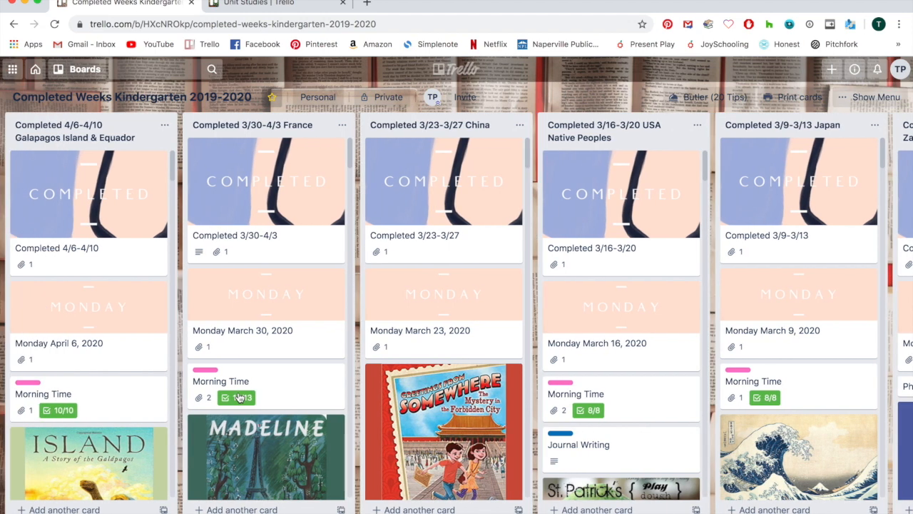
{"action": "left_click", "coordinate": [78, 71]}
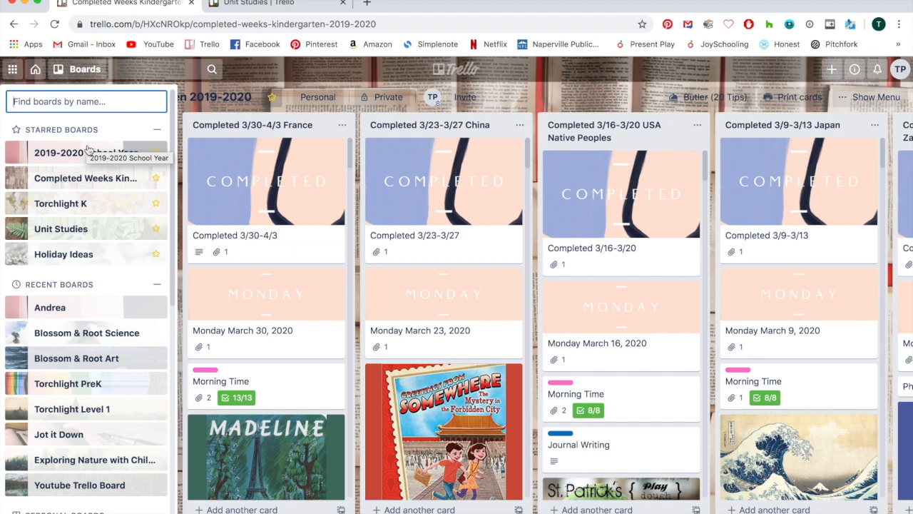
{"action": "left_click", "coordinate": [78, 208]}
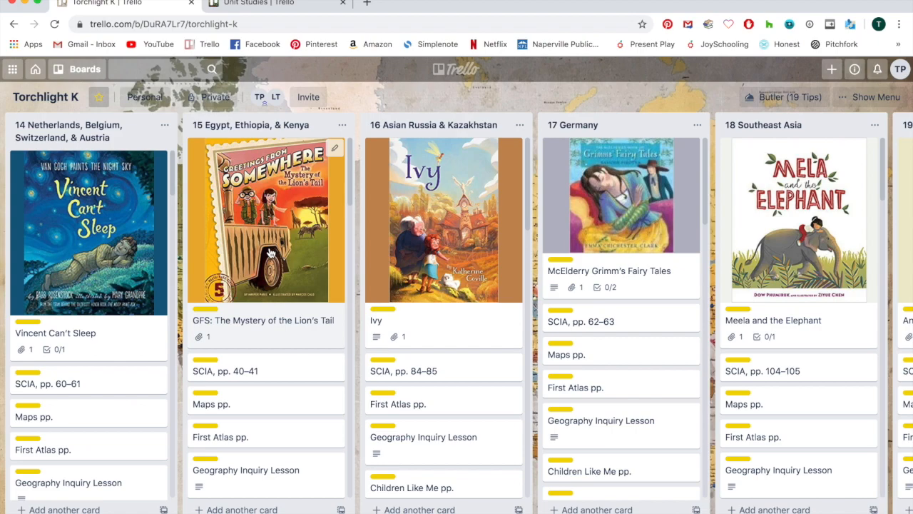
{"action": "scroll", "coordinate": [271, 253], "scroll_direction": "right", "scroll_amount": 15}
{"action": "scroll", "coordinate": [271, 254], "scroll_direction": "right", "scroll_amount": 8}
{"action": "scroll", "coordinate": [272, 254], "scroll_direction": "left", "scroll_amount": 10}
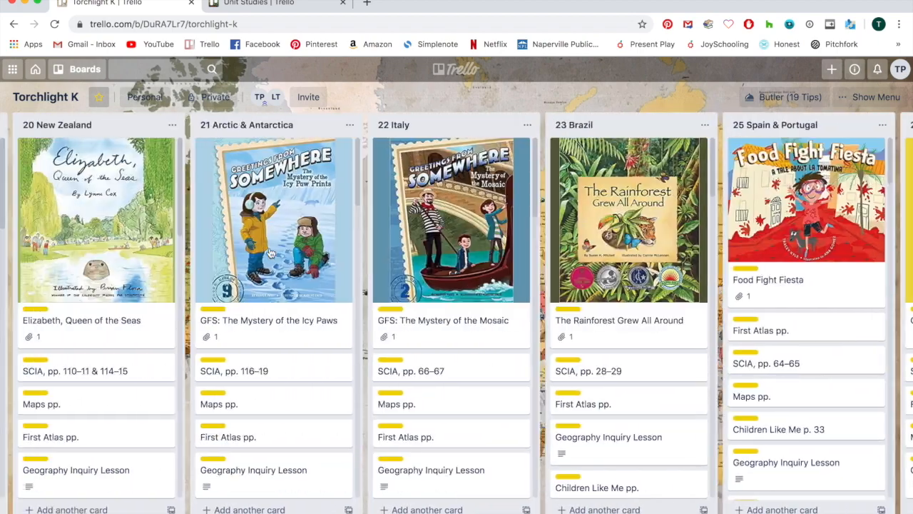
{"action": "scroll", "coordinate": [271, 254], "scroll_direction": "left", "scroll_amount": 12}
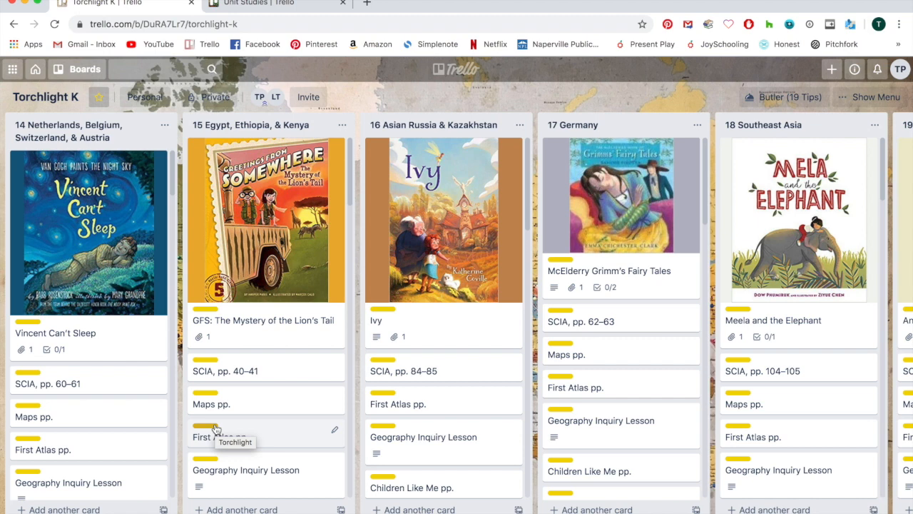
{"action": "left_click", "coordinate": [169, 127]}
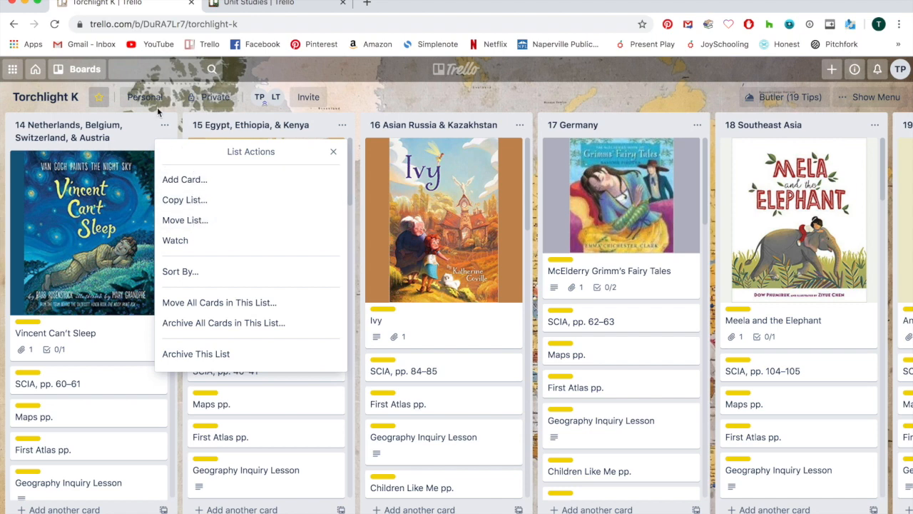
{"action": "left_click", "coordinate": [142, 124]}
{"action": "left_click", "coordinate": [157, 142]}
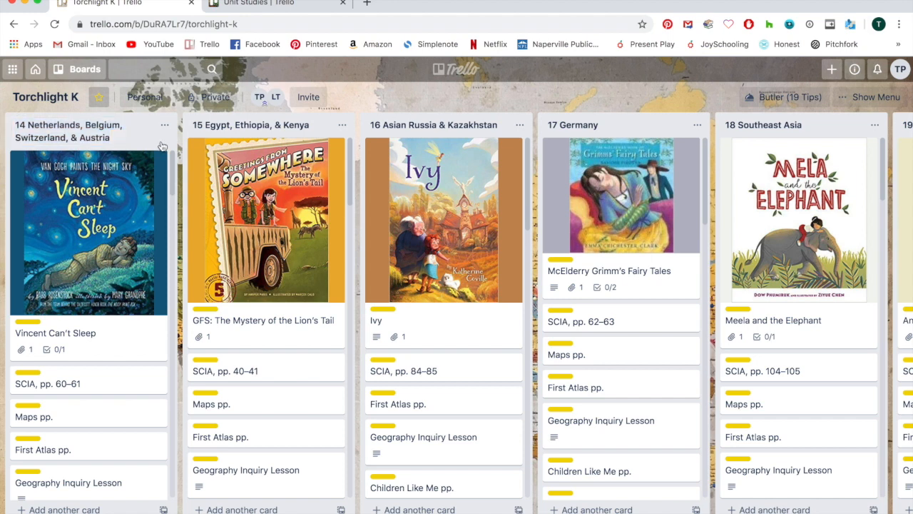
Examine the lesson, book and extension cards in the 14 Netherlands, Belgium, Switzerland, & Austria list.
{"action": "scroll", "coordinate": [104, 444], "scroll_direction": "down", "scroll_amount": 5}
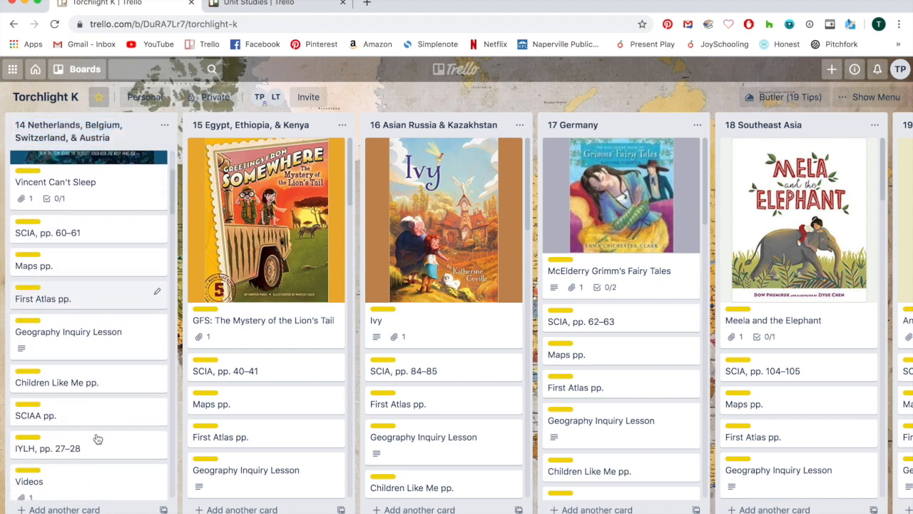
{"action": "scroll", "coordinate": [71, 392], "scroll_direction": "down", "scroll_amount": 3}
{"action": "scroll", "coordinate": [117, 408], "scroll_direction": "down", "scroll_amount": 4}
{"action": "scroll", "coordinate": [118, 414], "scroll_direction": "down", "scroll_amount": 1}
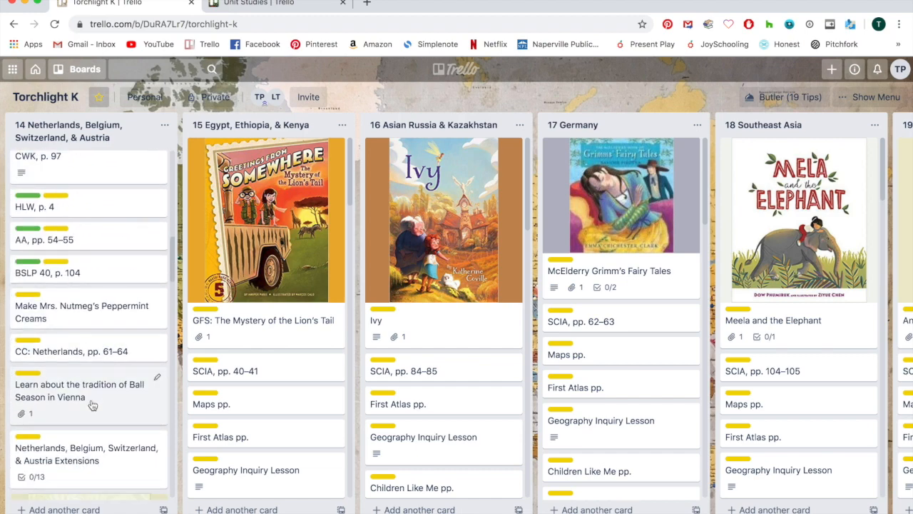
{"action": "scroll", "coordinate": [71, 432], "scroll_direction": "down", "scroll_amount": 5}
{"action": "scroll", "coordinate": [71, 432], "scroll_direction": "down", "scroll_amount": 10}
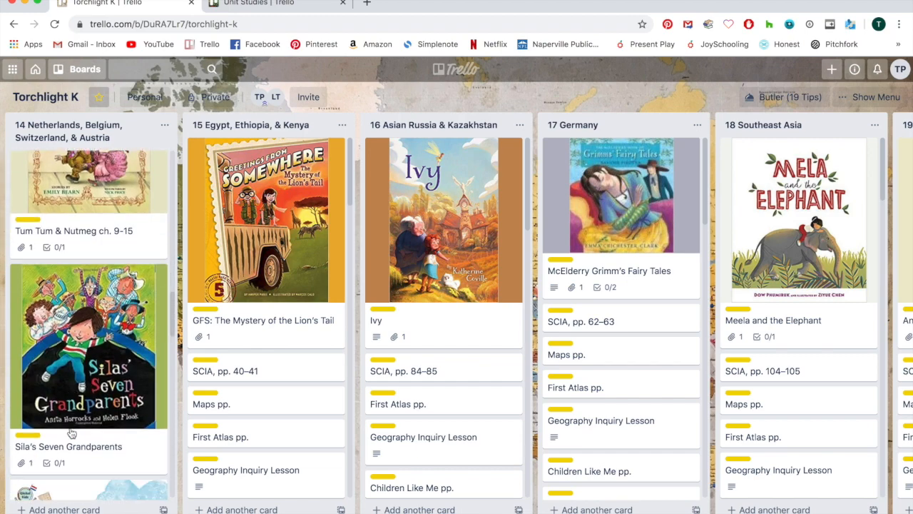
{"action": "scroll", "coordinate": [72, 433], "scroll_direction": "down", "scroll_amount": 8}
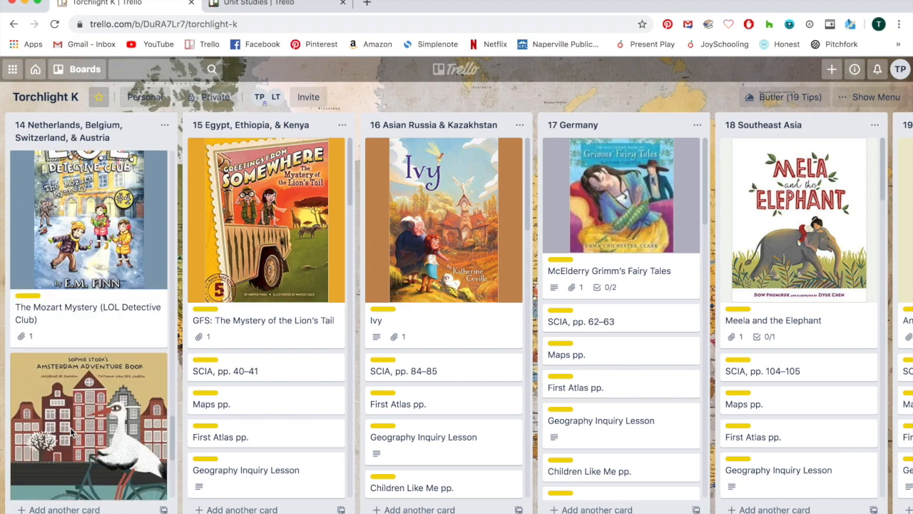
{"action": "scroll", "coordinate": [71, 432], "scroll_direction": "up", "scroll_amount": 10}
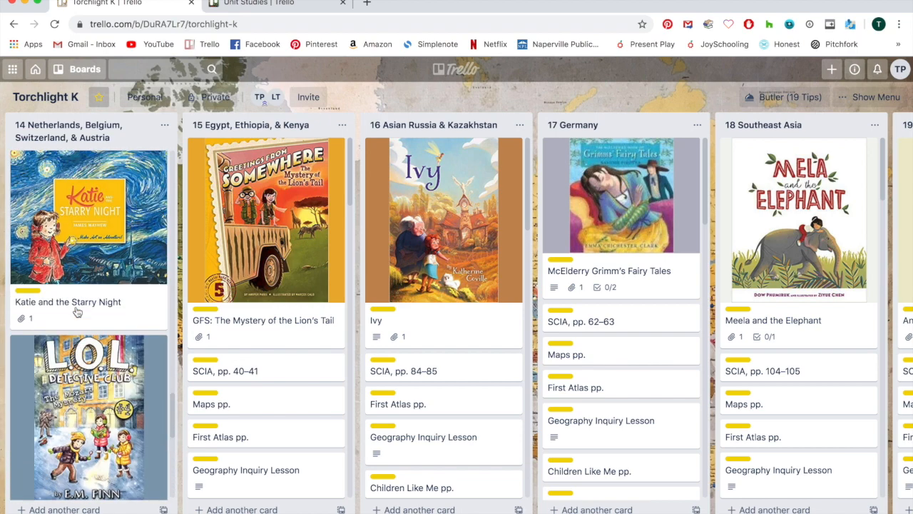
{"action": "scroll", "coordinate": [77, 311], "scroll_direction": "up", "scroll_amount": 8}
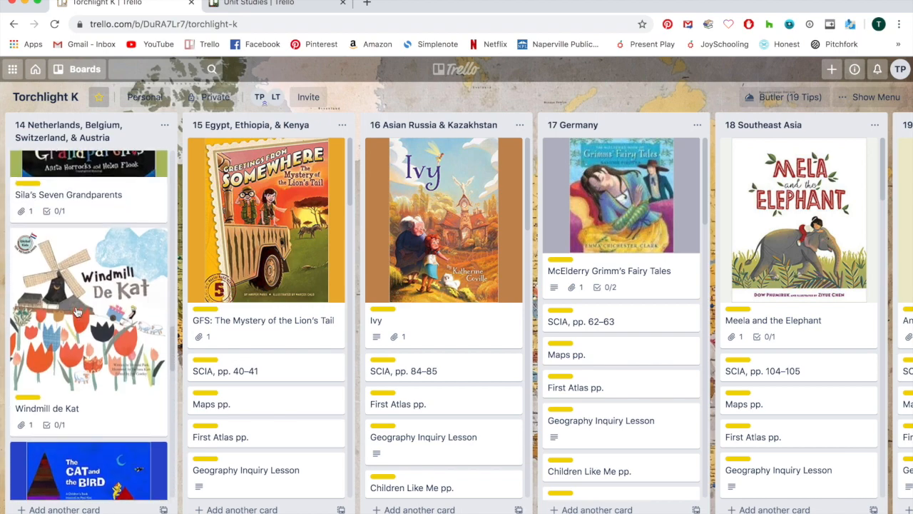
{"action": "scroll", "coordinate": [77, 312], "scroll_direction": "up", "scroll_amount": 5}
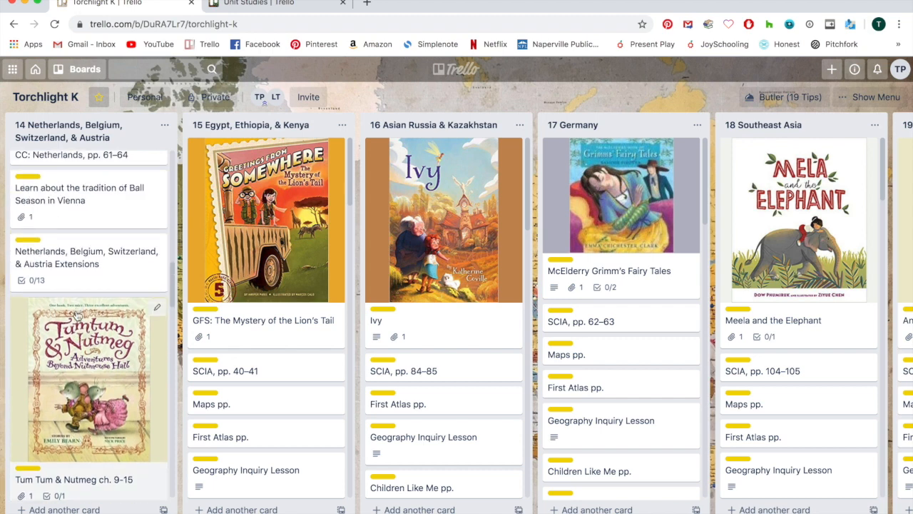
Open the Netherlands, Belgium, Switzerland, & Austria Extensions card, review its story, music, video and book checklists, and close it.
{"action": "left_click", "coordinate": [80, 261]}
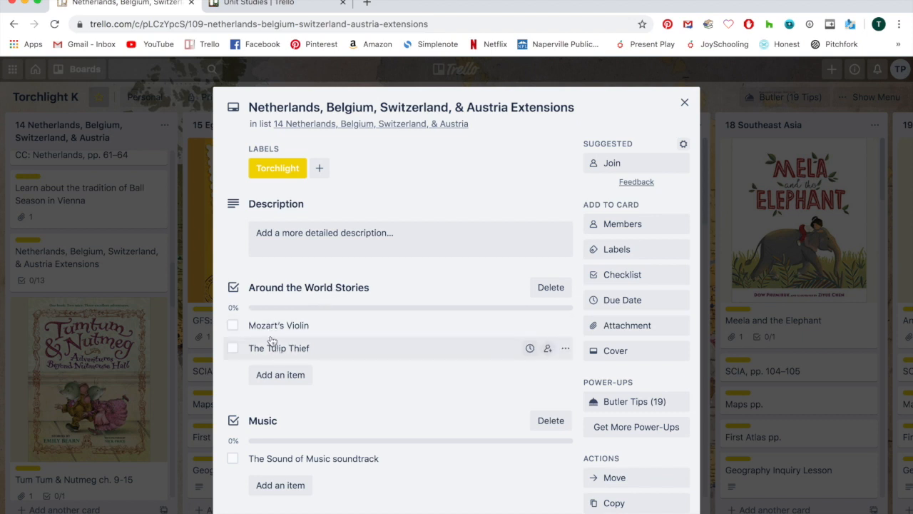
{"action": "scroll", "coordinate": [337, 361], "scroll_direction": "down", "scroll_amount": 2}
{"action": "scroll", "coordinate": [358, 360], "scroll_direction": "down", "scroll_amount": 5}
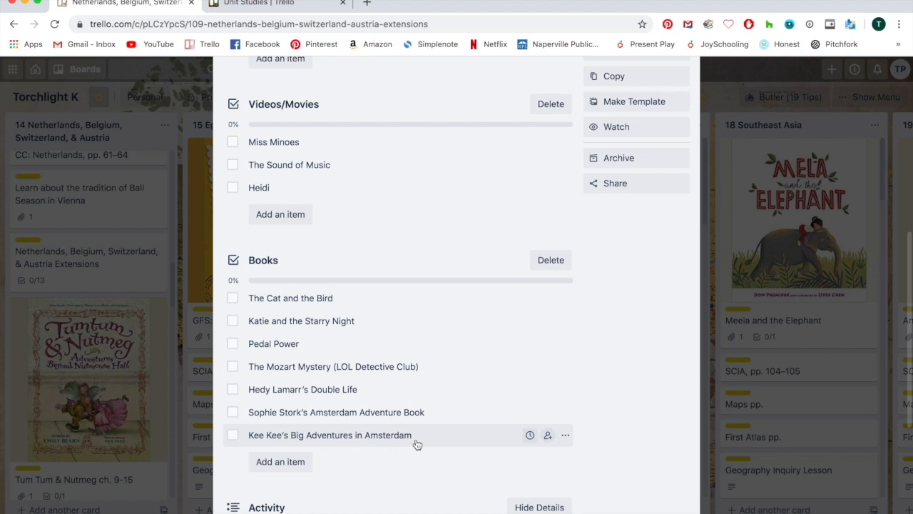
{"action": "scroll", "coordinate": [416, 443], "scroll_direction": "up", "scroll_amount": 7}
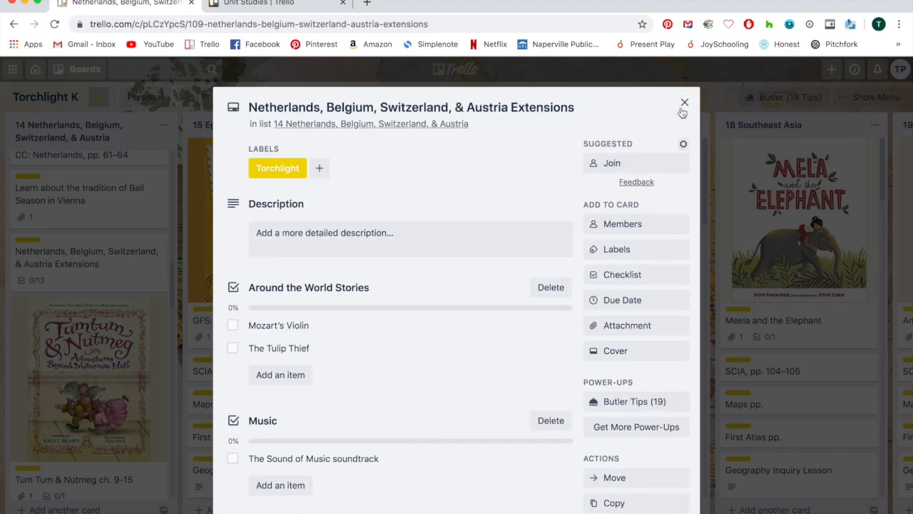
{"action": "left_click", "coordinate": [685, 103]}
{"action": "scroll", "coordinate": [98, 252], "scroll_direction": "up", "scroll_amount": 6}
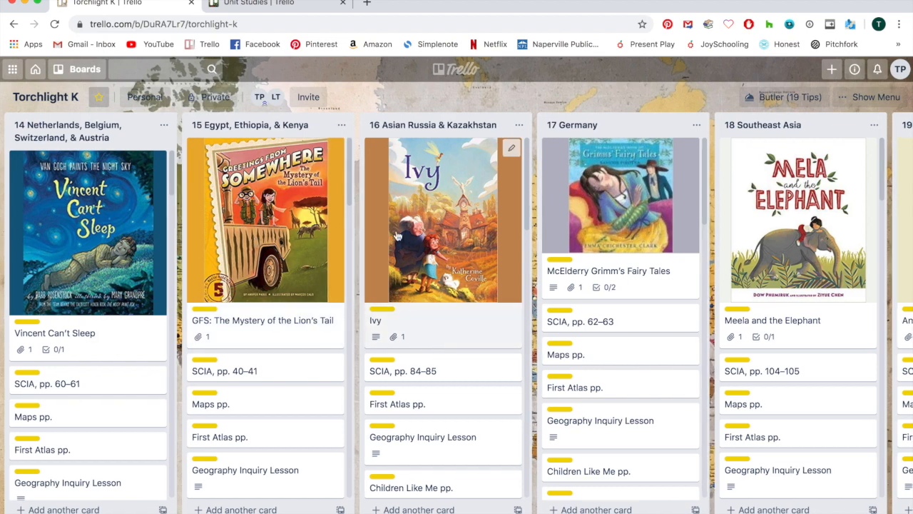
Open the Torchlight PreK board and look through the cards in the WEEK 1: Animal Habits & Habitats list.
{"action": "scroll", "coordinate": [398, 235], "scroll_direction": "right", "scroll_amount": 10}
{"action": "scroll", "coordinate": [398, 236], "scroll_direction": "left", "scroll_amount": 10}
{"action": "left_click", "coordinate": [84, 71]}
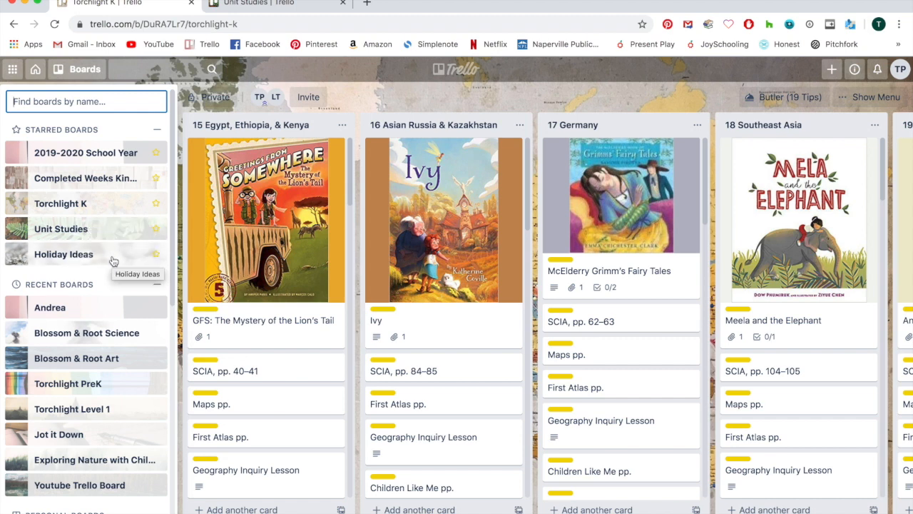
{"action": "scroll", "coordinate": [107, 265], "scroll_direction": "down", "scroll_amount": 1}
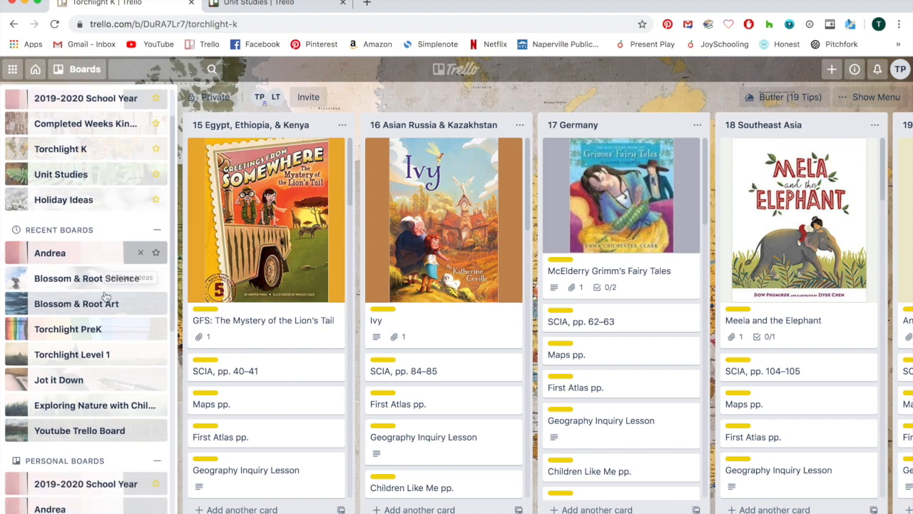
{"action": "left_click", "coordinate": [83, 329]}
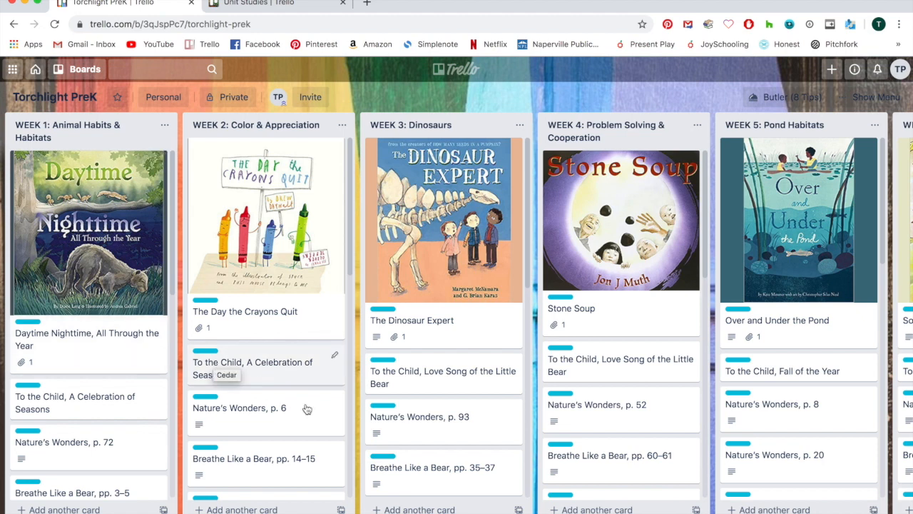
{"action": "scroll", "coordinate": [100, 407], "scroll_direction": "down", "scroll_amount": 4}
{"action": "scroll", "coordinate": [99, 412], "scroll_direction": "down", "scroll_amount": 1}
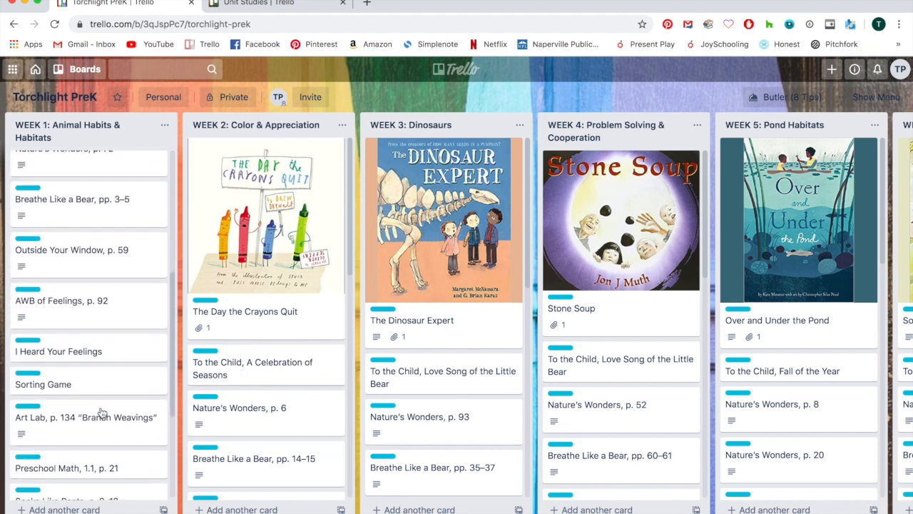
{"action": "scroll", "coordinate": [100, 412], "scroll_direction": "up", "scroll_amount": 8}
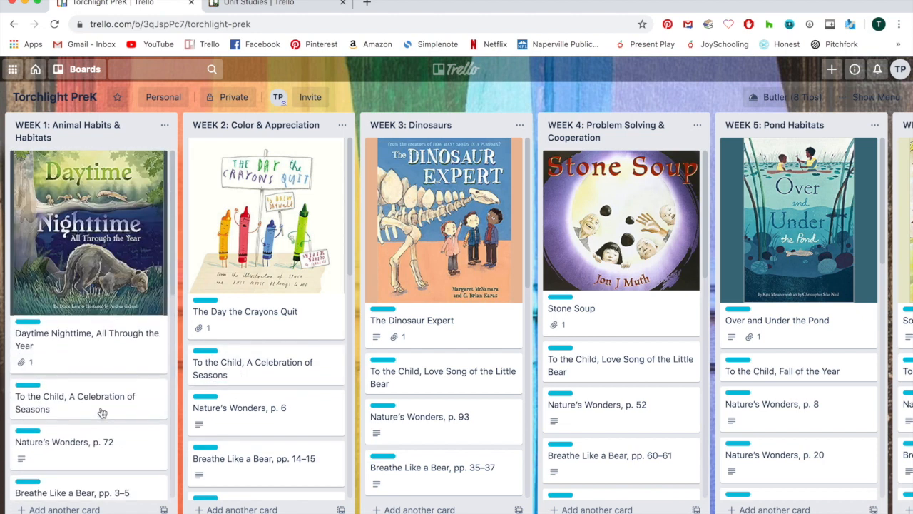
Open the Torchlight Level 1 board to view its weekly lists.
{"action": "left_click", "coordinate": [73, 70]}
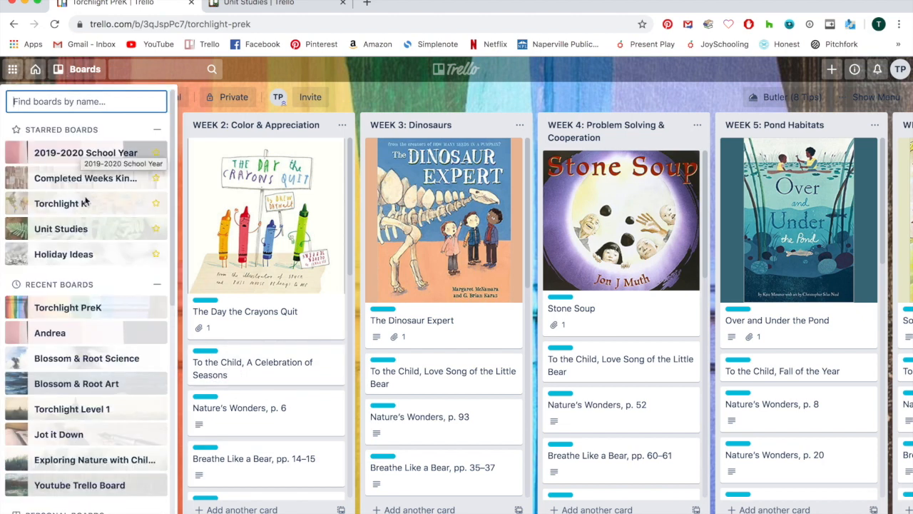
{"action": "left_click", "coordinate": [85, 412]}
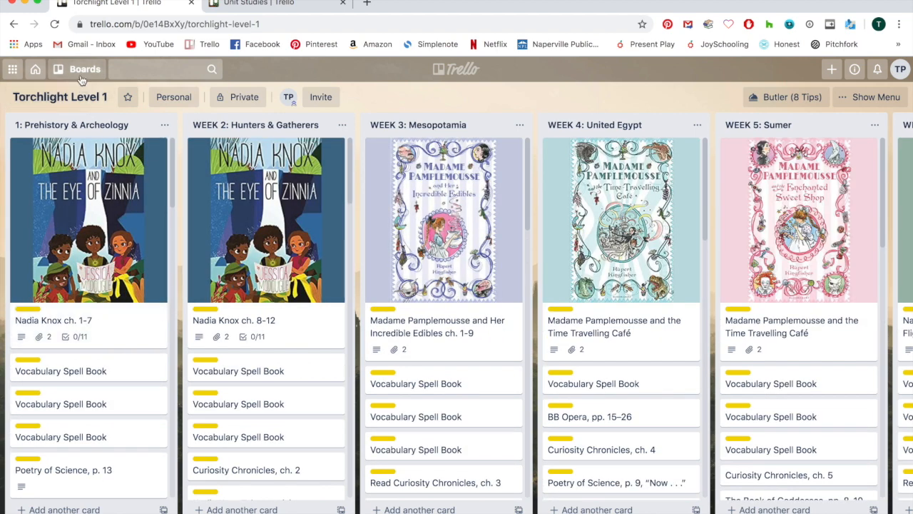
{"action": "left_click", "coordinate": [81, 78]}
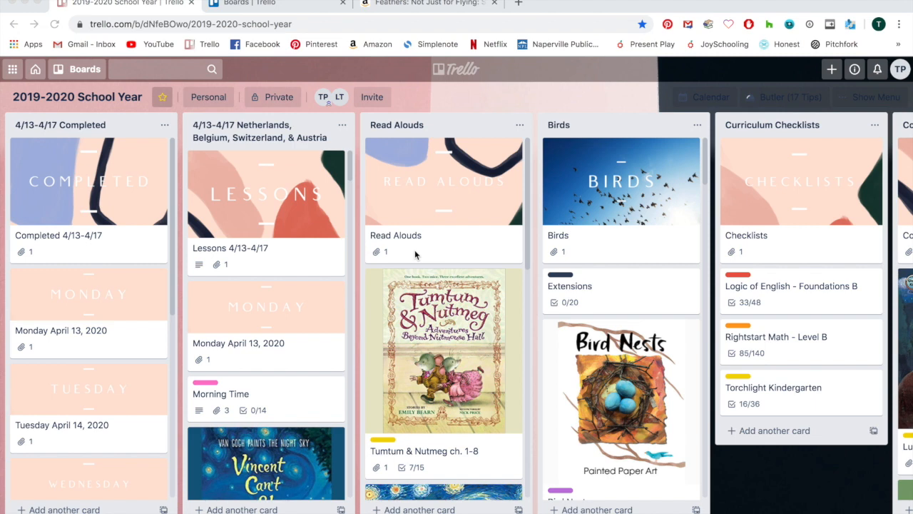
Switch to the Trello boards overview and look over the starred, recently viewed and personal boards.
{"action": "left_click", "coordinate": [264, 5]}
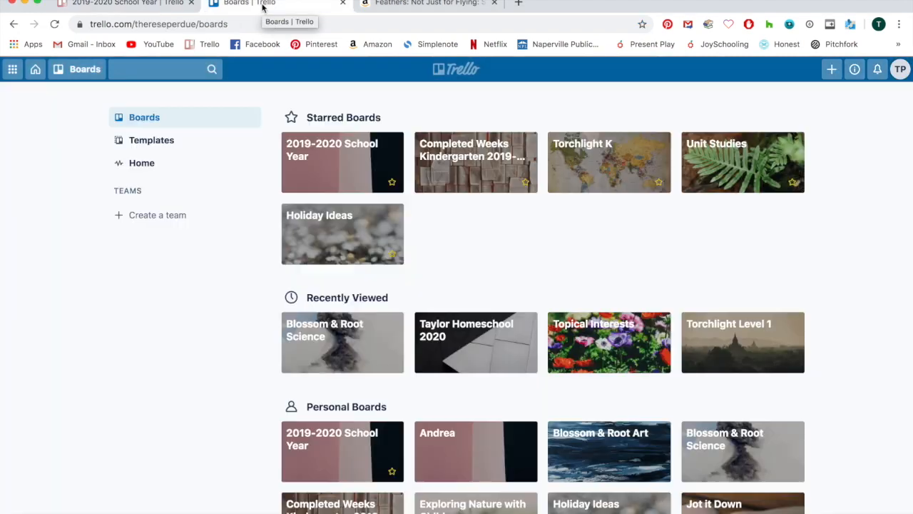
{"action": "left_click", "coordinate": [35, 69]}
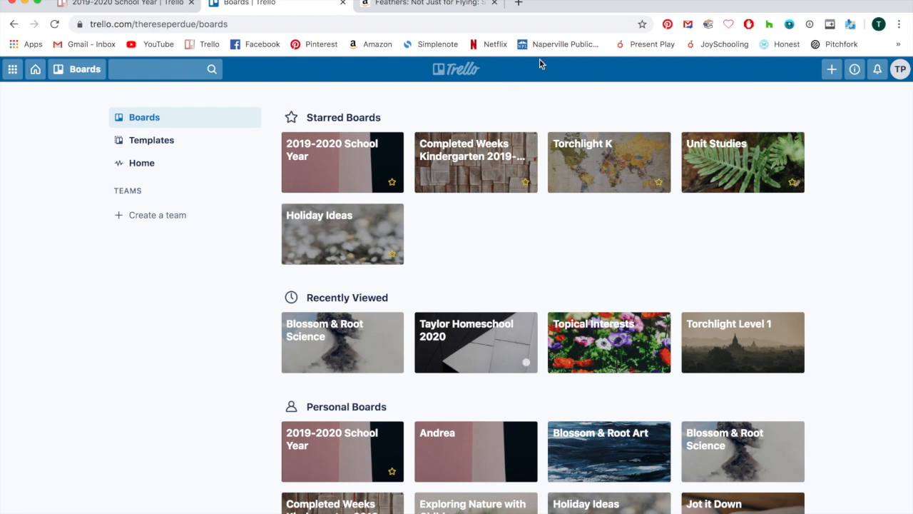
{"action": "left_click", "coordinate": [392, 254]}
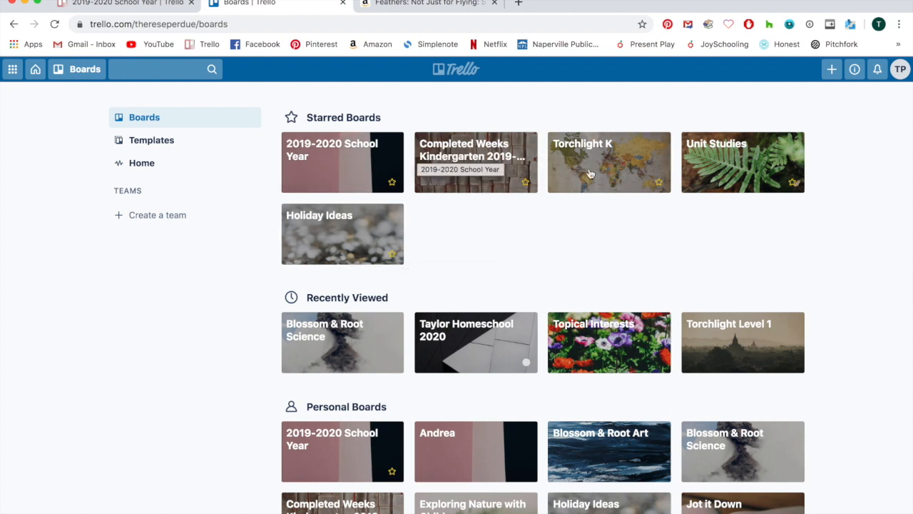
{"action": "scroll", "coordinate": [528, 307], "scroll_direction": "down", "scroll_amount": 1}
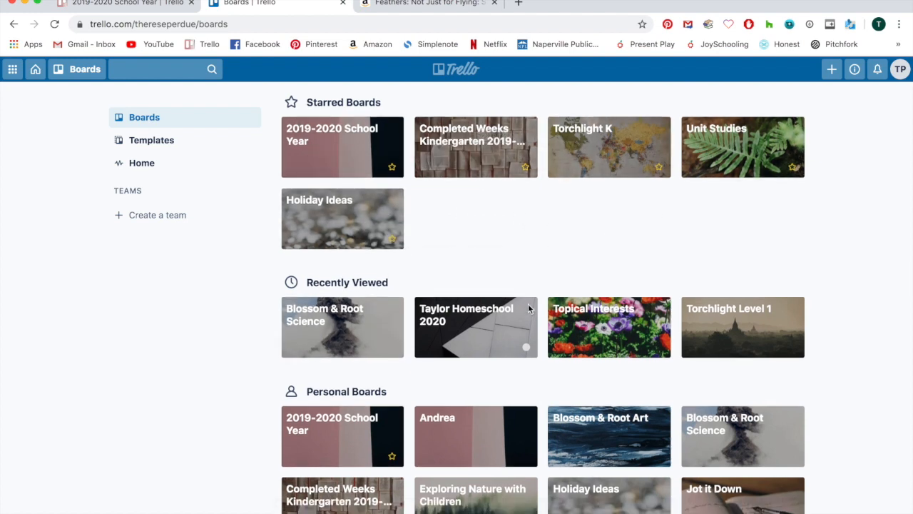
{"action": "scroll", "coordinate": [528, 307], "scroll_direction": "down", "scroll_amount": 5}
{"action": "scroll", "coordinate": [528, 306], "scroll_direction": "up", "scroll_amount": 2}
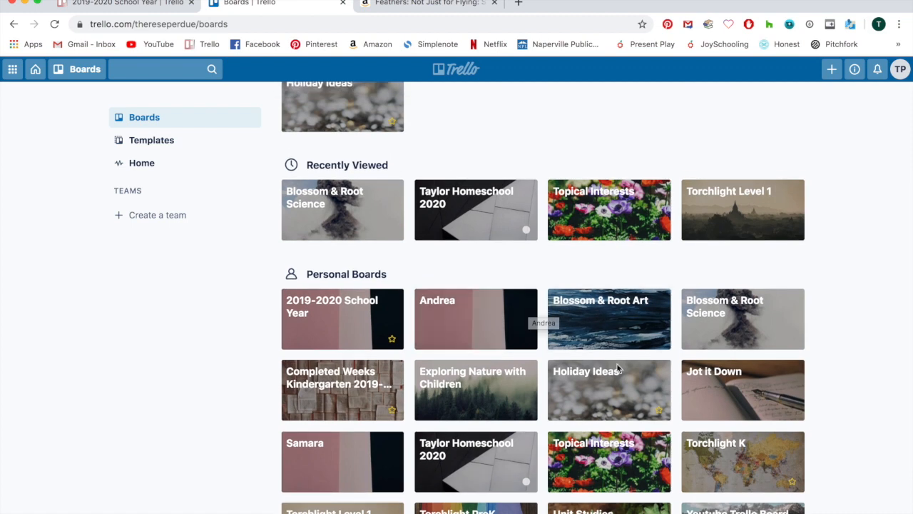
{"action": "scroll", "coordinate": [643, 314], "scroll_direction": "up", "scroll_amount": 4}
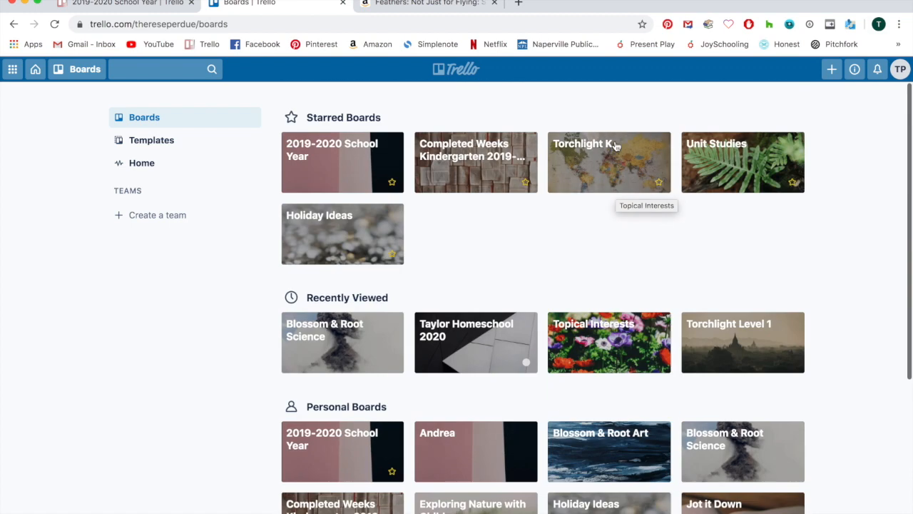
Create a new private board titled Homeschool with no team.
{"action": "left_click", "coordinate": [832, 70]}
{"action": "left_click", "coordinate": [787, 146]}
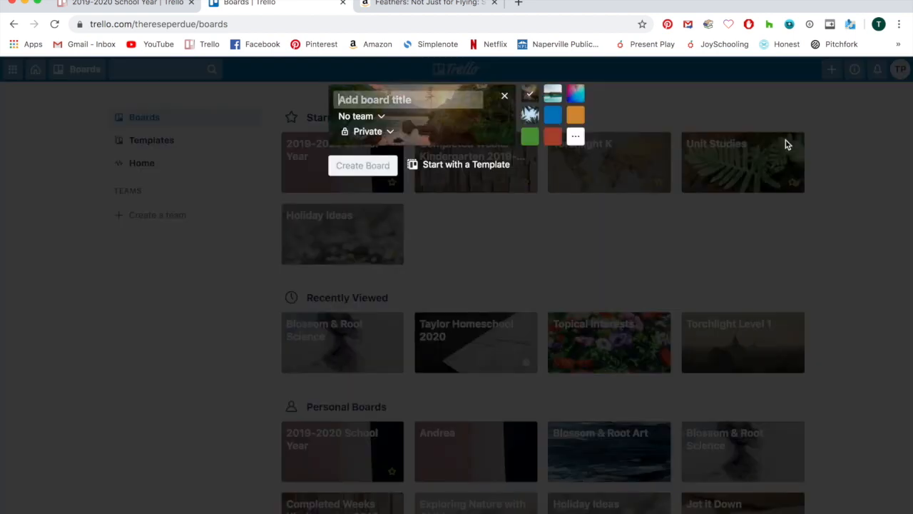
{"action": "type", "text": "Homeschool"}
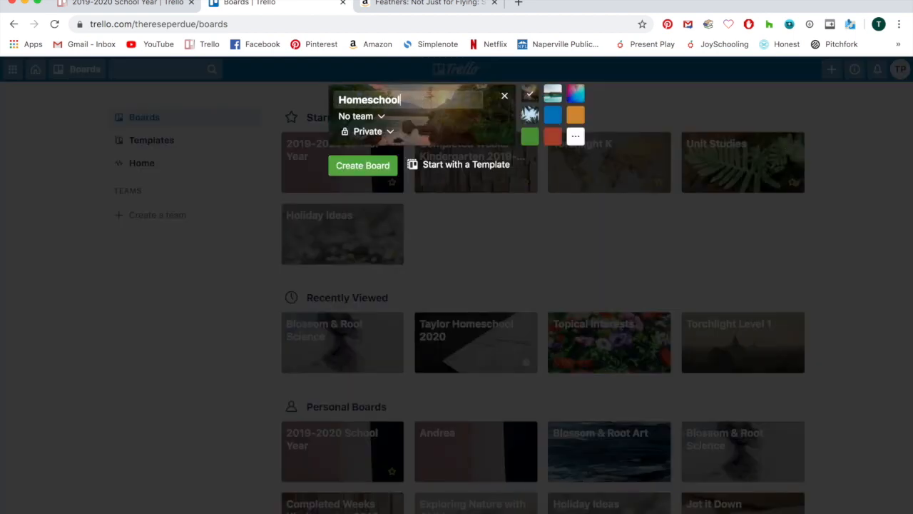
{"action": "left_click", "coordinate": [362, 165]}
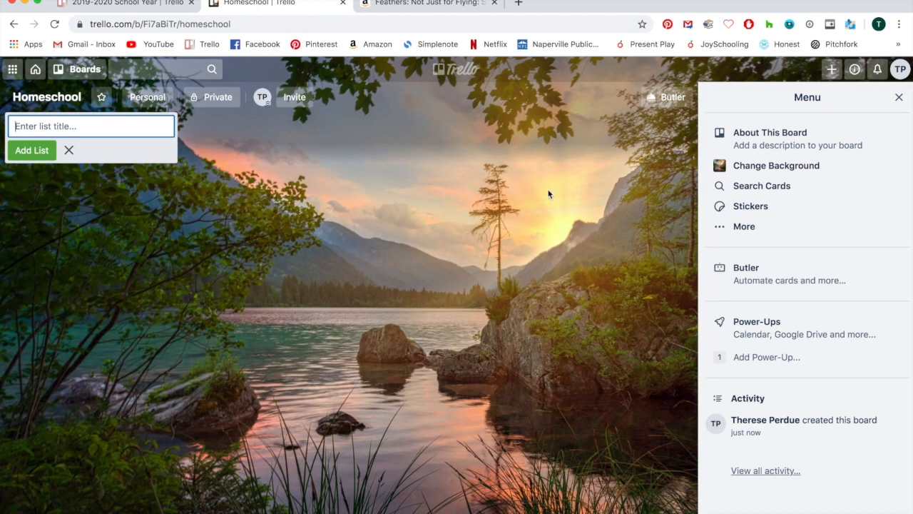
Change the board background to the row of colored pencils photo found by searching the Unsplash photos for "education".
{"action": "left_click", "coordinate": [765, 167]}
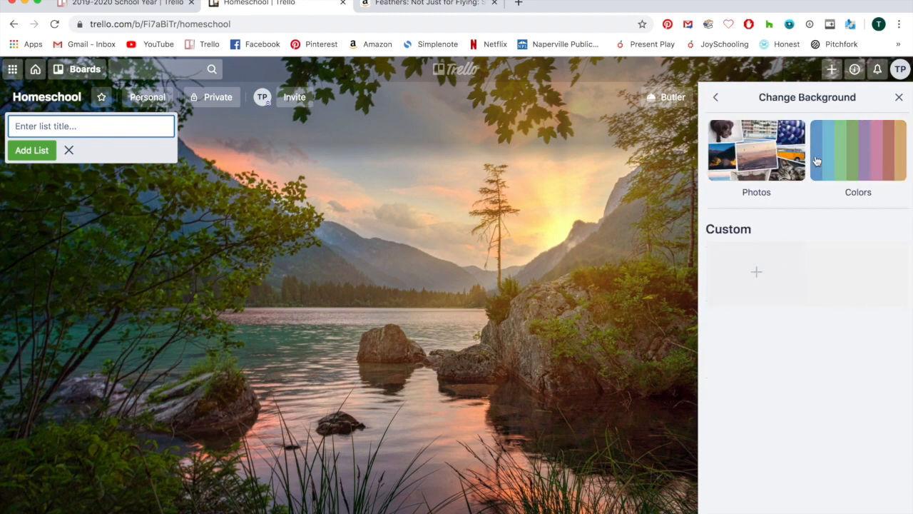
{"action": "left_click", "coordinate": [785, 154]}
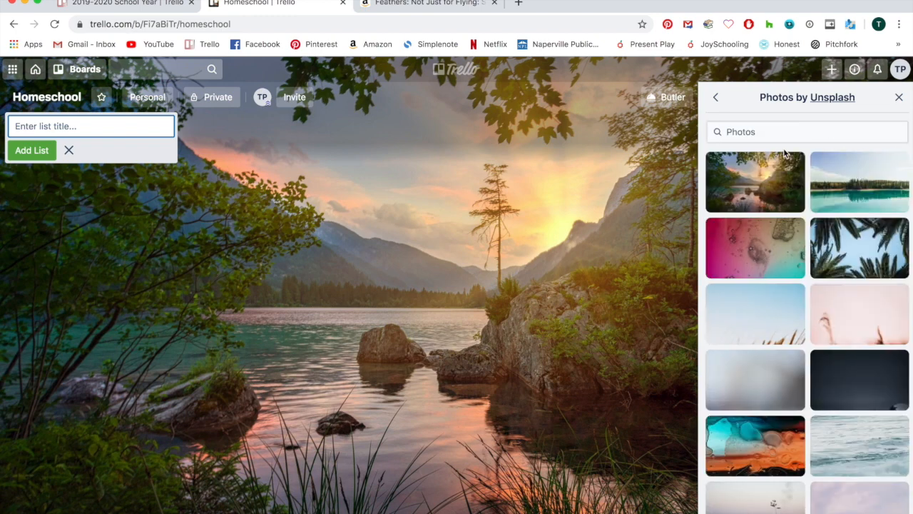
{"action": "left_click", "coordinate": [774, 135]}
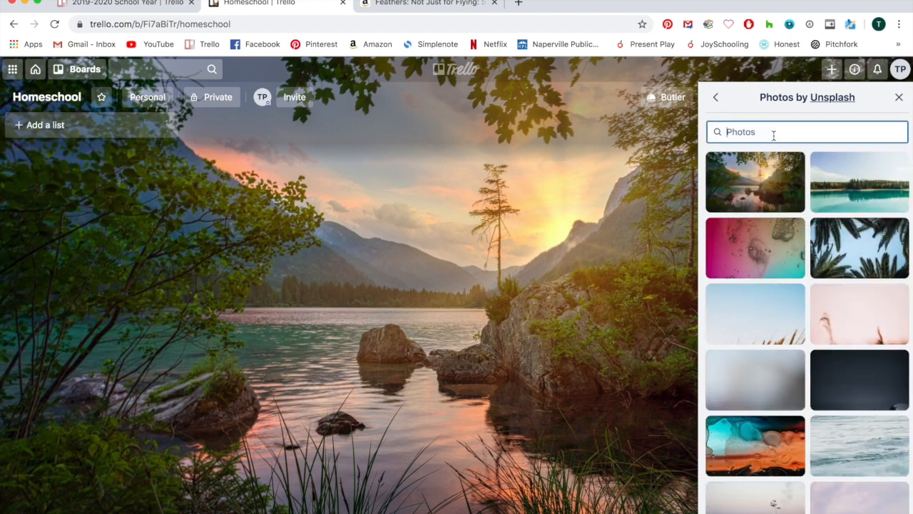
{"action": "type", "text": "education"}
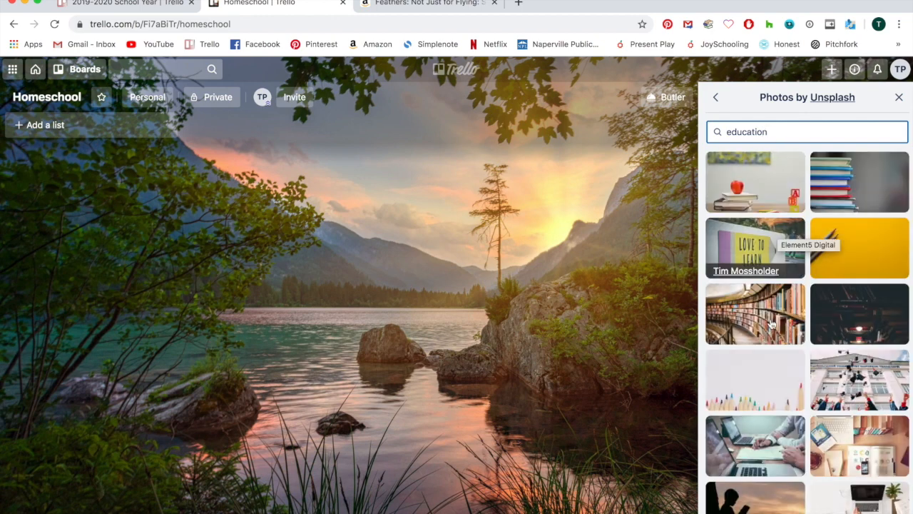
{"action": "left_click", "coordinate": [751, 385]}
{"action": "left_click", "coordinate": [899, 97]}
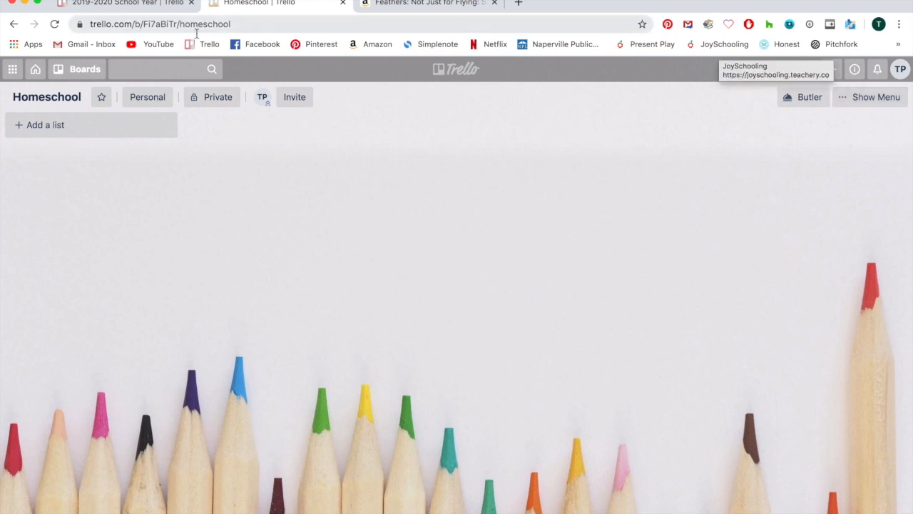
Add a first list titled Completed to the Homeschool board.
{"action": "left_click", "coordinate": [64, 128]}
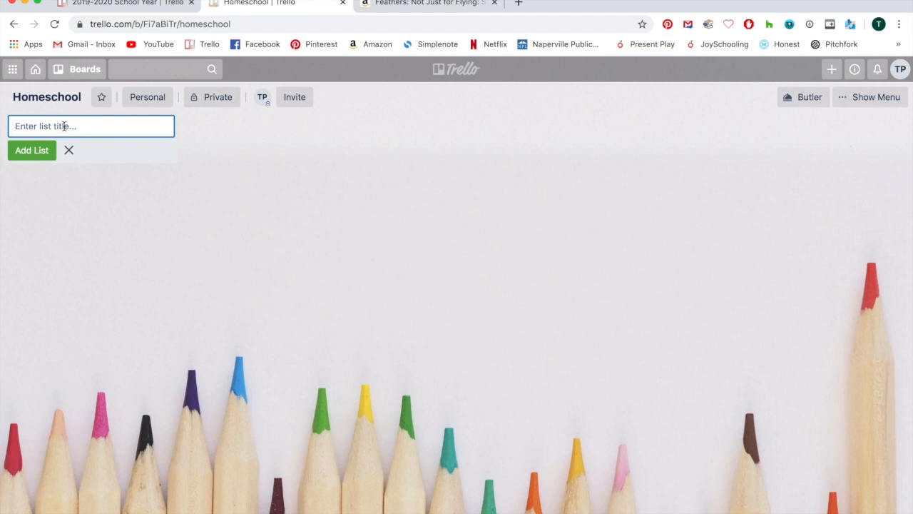
{"action": "type", "text": "Complet"}
{"action": "key", "text": "Return"}
{"action": "left_click", "coordinate": [53, 127]}
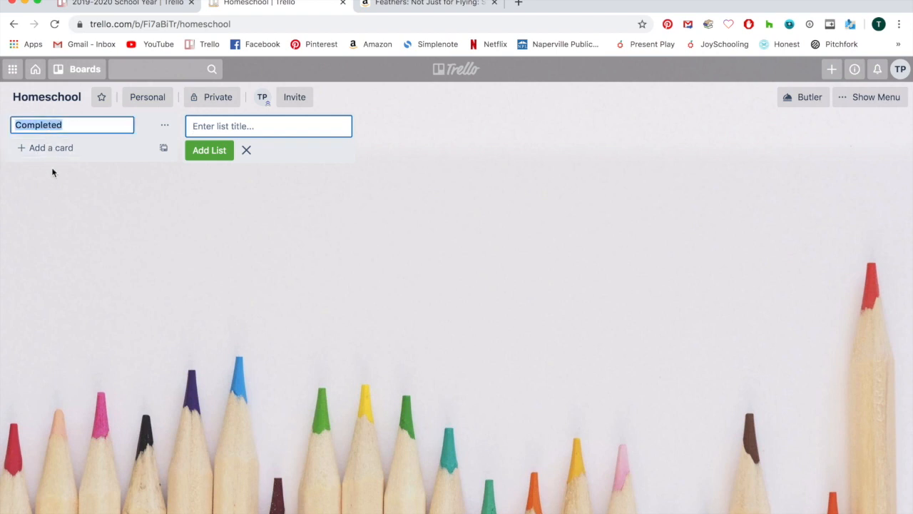
{"action": "left_click", "coordinate": [54, 161]}
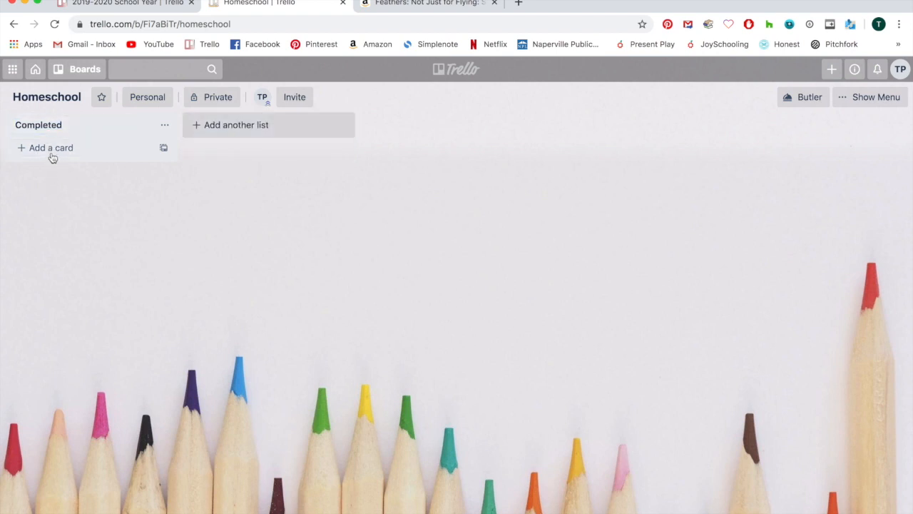
{"action": "left_click", "coordinate": [87, 125]}
{"action": "left_click", "coordinate": [80, 186]}
Add a card titled Completed to the Completed list.
{"action": "left_click", "coordinate": [50, 151]}
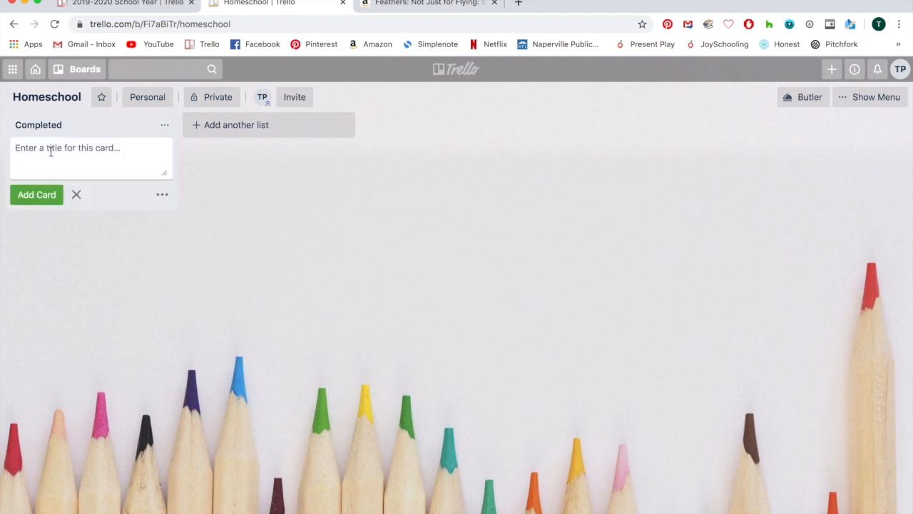
{"action": "type", "text": "Completed"}
{"action": "key", "text": "Return"}
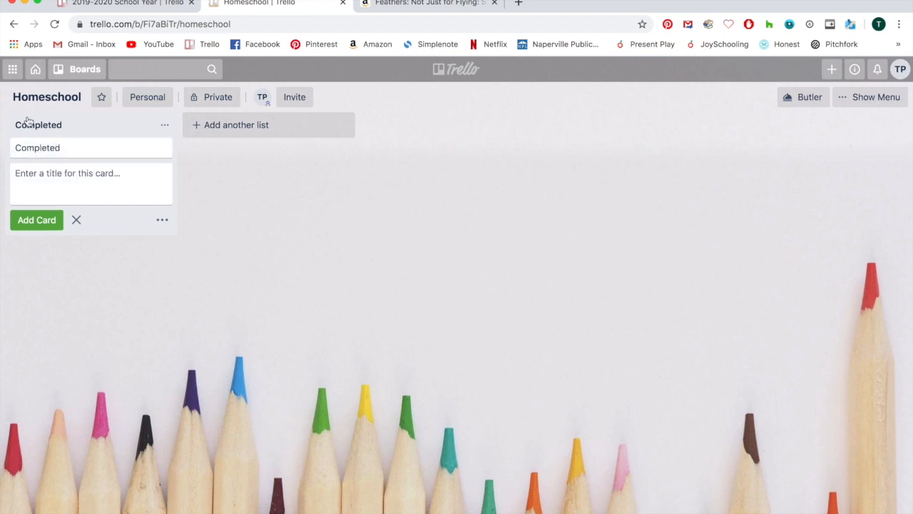
Attach design.png from the computer's Desktop to the Completed card as its cover image.
{"action": "left_click", "coordinate": [55, 153]}
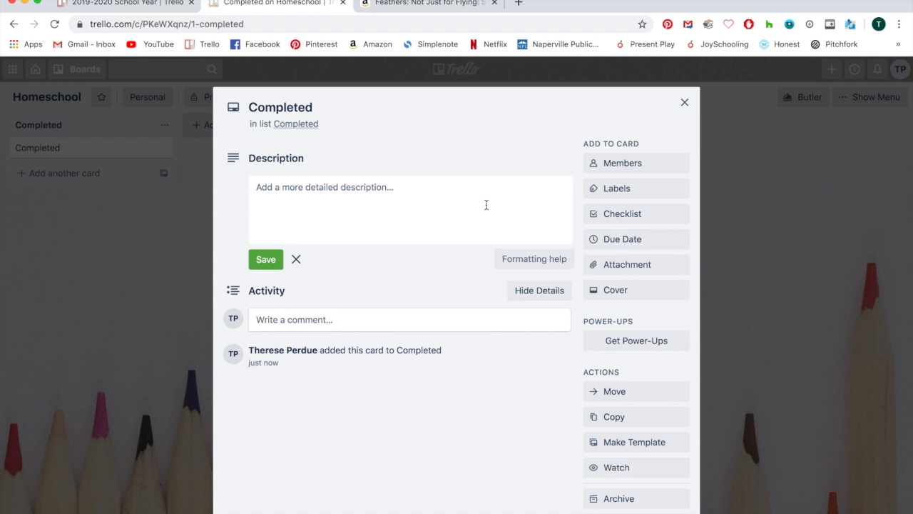
{"action": "left_click", "coordinate": [625, 265]}
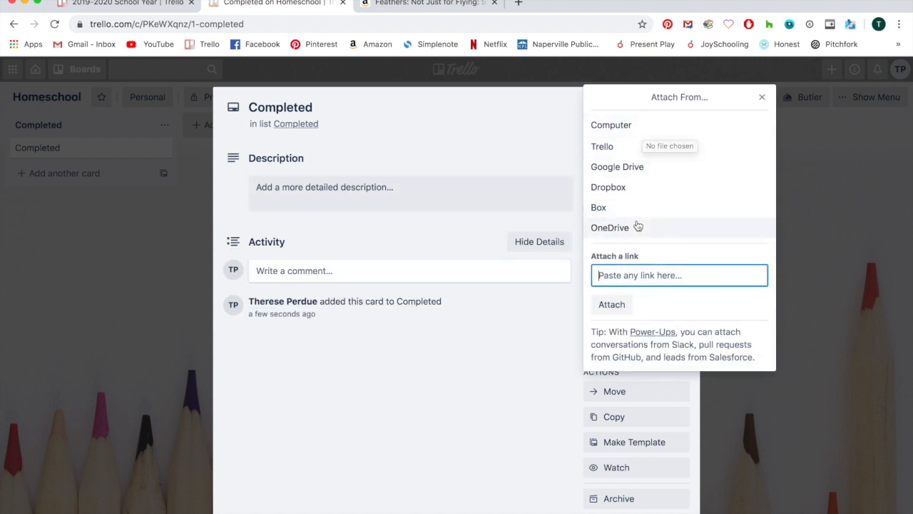
{"action": "left_click", "coordinate": [626, 126]}
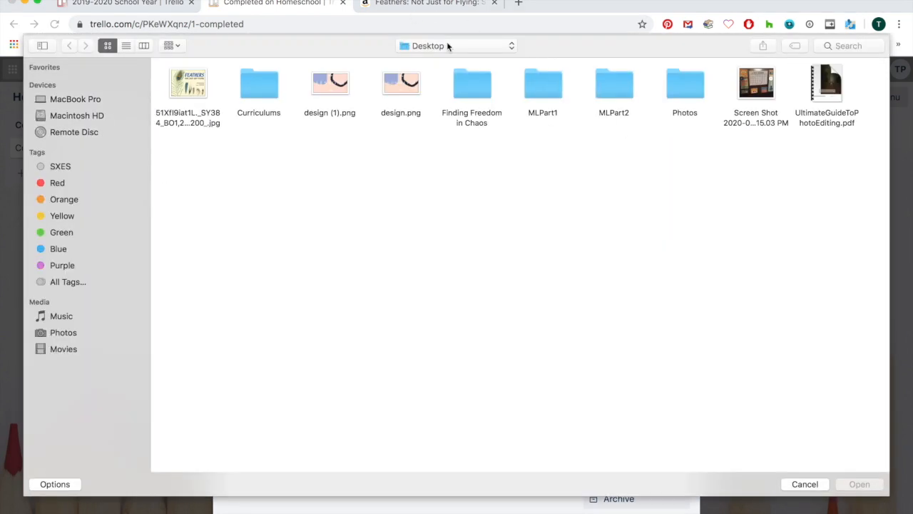
{"action": "left_click", "coordinate": [405, 95]}
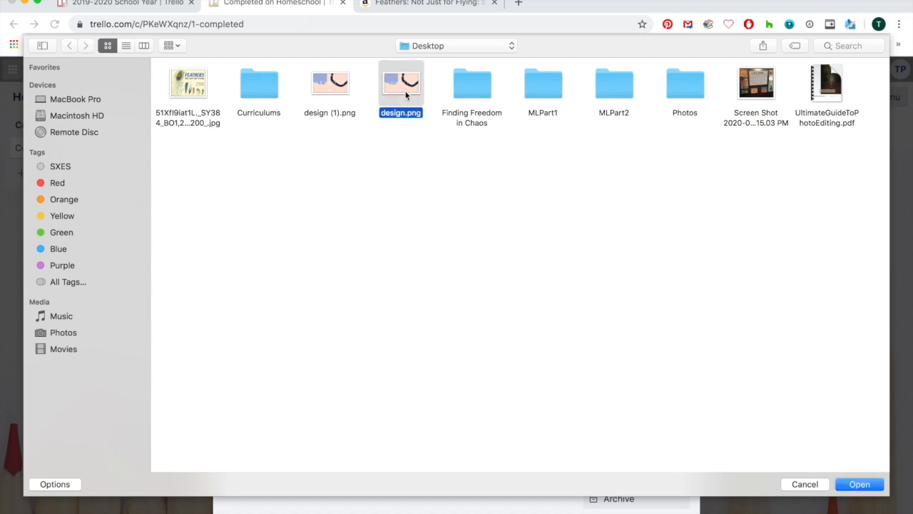
{"action": "left_click", "coordinate": [860, 484]}
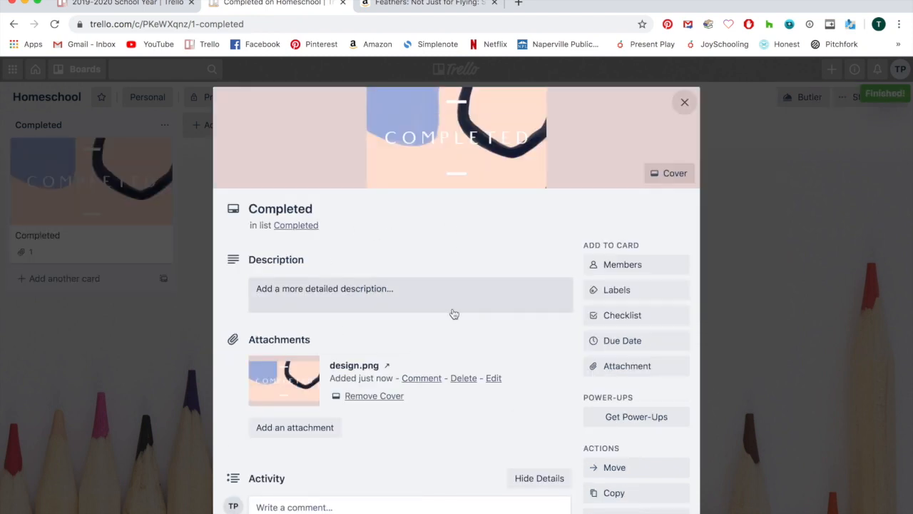
{"action": "left_click", "coordinate": [684, 102]}
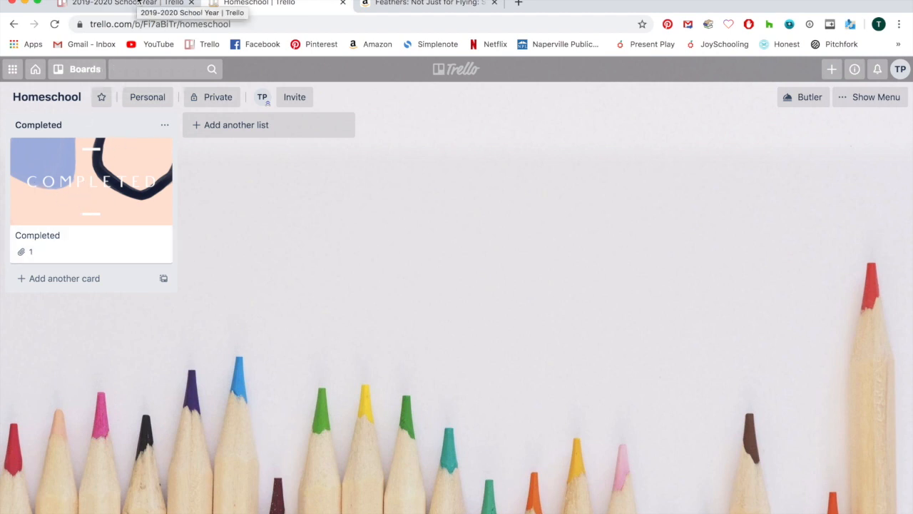
Compare the Completed card with the cover cards heading the lists on the 2019-2020 School Year board.
{"action": "left_click", "coordinate": [138, 2]}
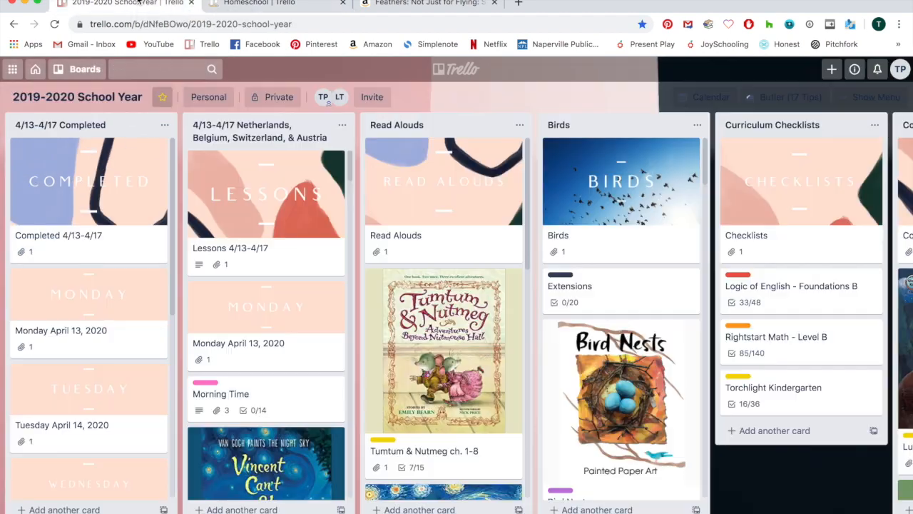
{"action": "left_click", "coordinate": [263, 5]}
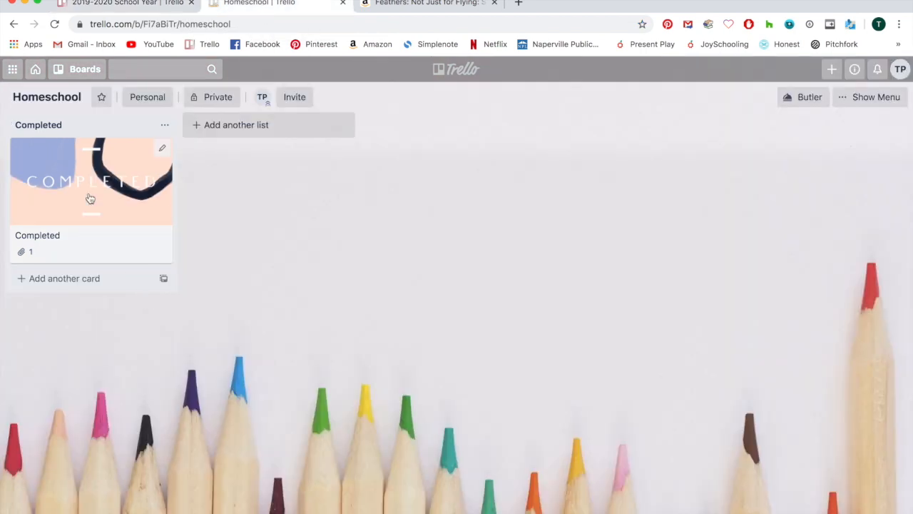
{"action": "left_click", "coordinate": [132, 197]}
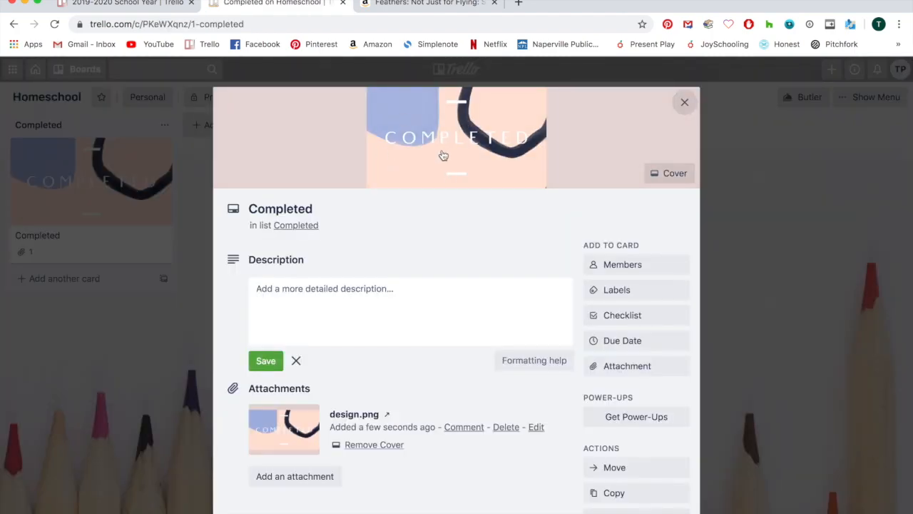
{"action": "left_click", "coordinate": [147, 6]}
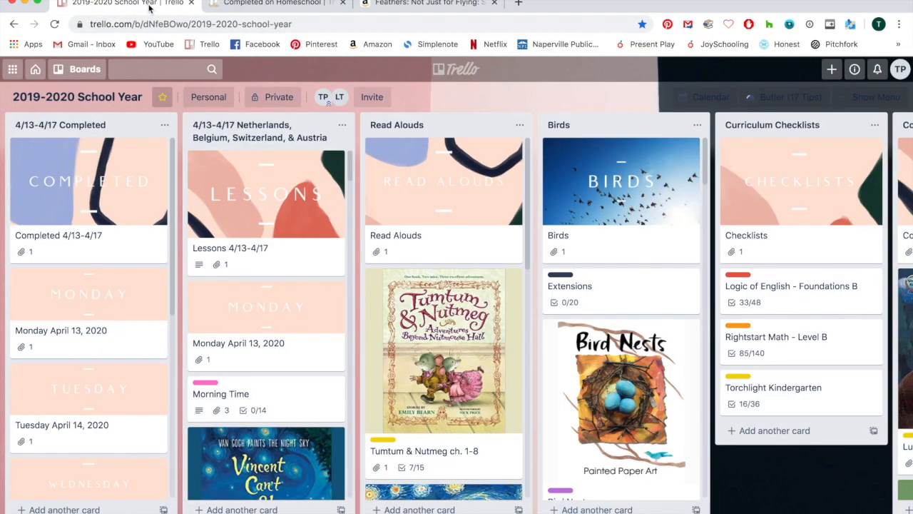
{"action": "scroll", "coordinate": [452, 179], "scroll_direction": "right", "scroll_amount": 2}
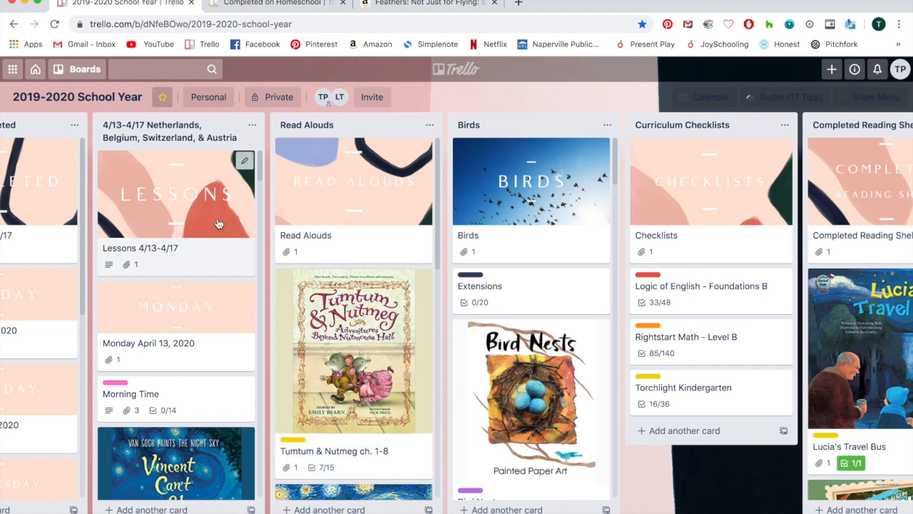
{"action": "scroll", "coordinate": [192, 286], "scroll_direction": "left", "scroll_amount": 3}
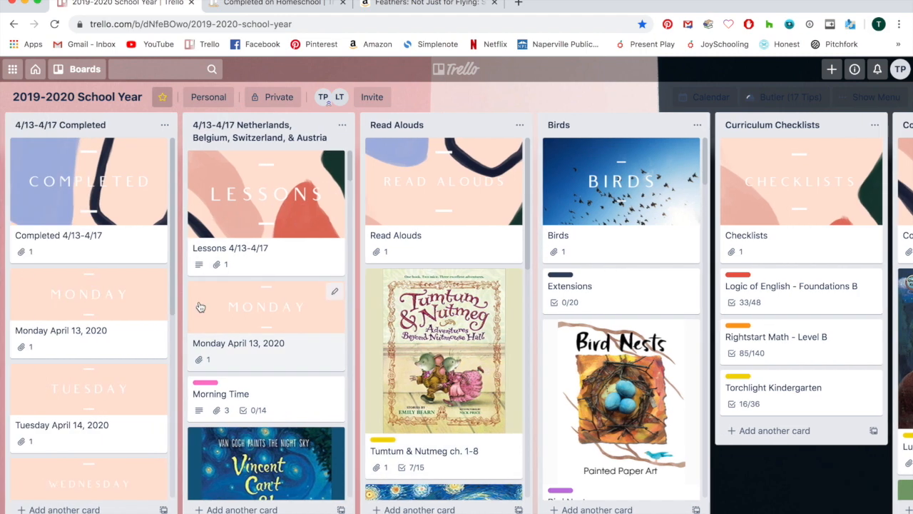
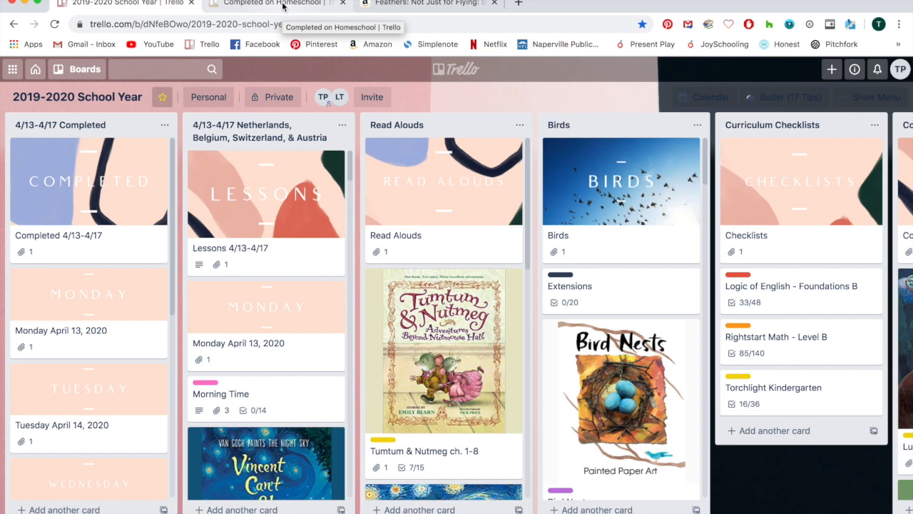
Return to the Homeschool board and add a second list titled Lessons.
{"action": "left_click", "coordinate": [283, 6]}
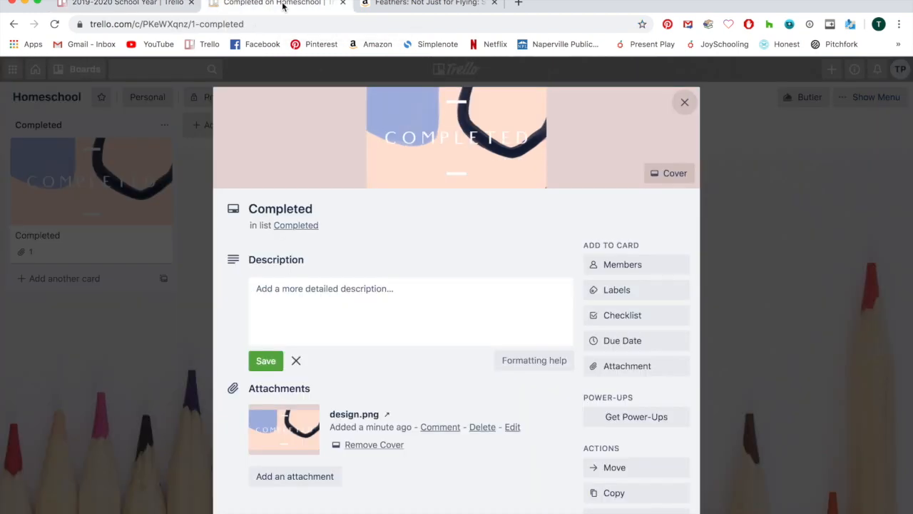
{"action": "left_click", "coordinate": [686, 100]}
{"action": "left_click", "coordinate": [221, 128]}
{"action": "type", "text": "Lessons"}
{"action": "key", "text": "Return"}
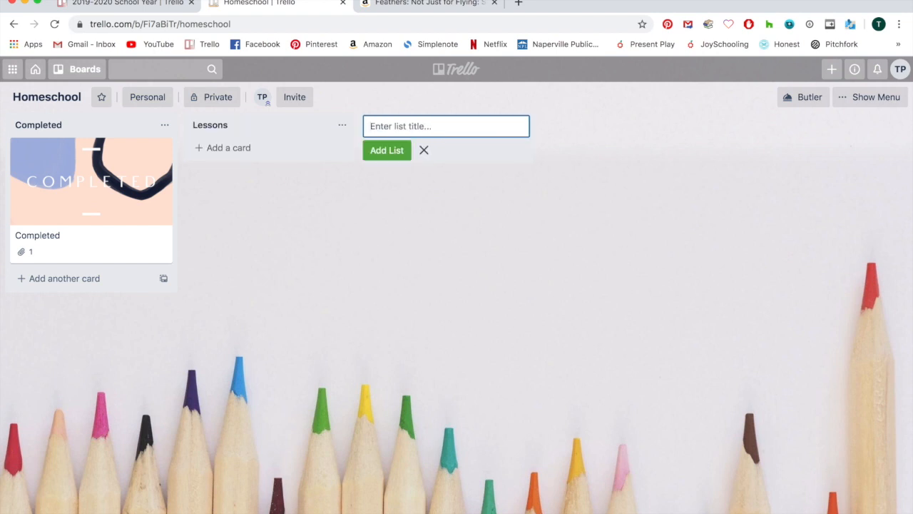
Add a card titled Lessons to the Lessons list.
{"action": "left_click", "coordinate": [214, 148]}
{"action": "type", "text": "Lessons"}
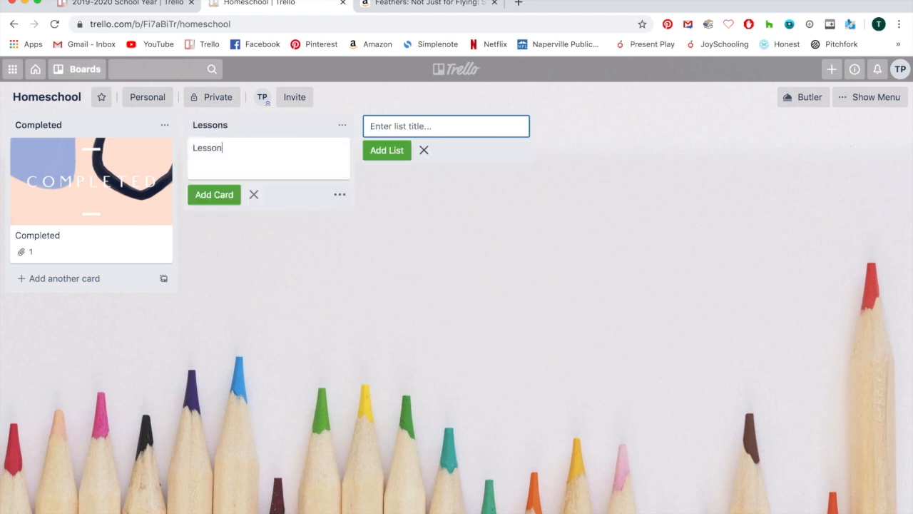
{"action": "key", "text": "Return"}
Attach design (1).png from the computer's Desktop to the Lessons card as its cover image.
{"action": "left_click", "coordinate": [208, 153]}
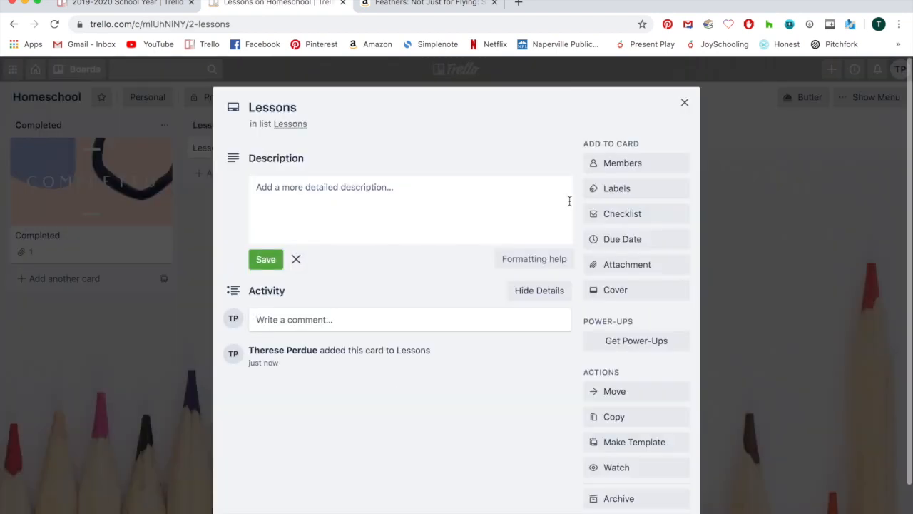
{"action": "left_click", "coordinate": [633, 262]}
{"action": "left_click", "coordinate": [628, 127]}
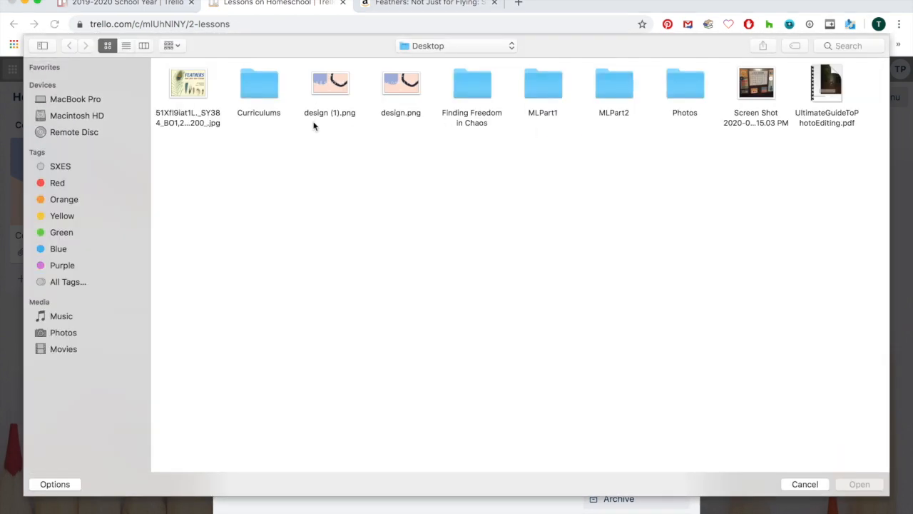
{"action": "double_click", "coordinate": [337, 89]}
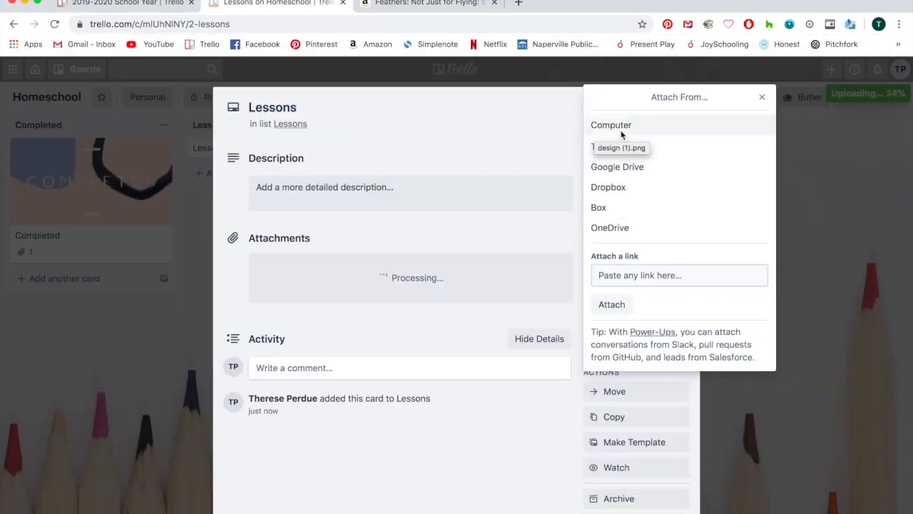
{"action": "left_click", "coordinate": [761, 98]}
{"action": "left_click", "coordinate": [683, 100]}
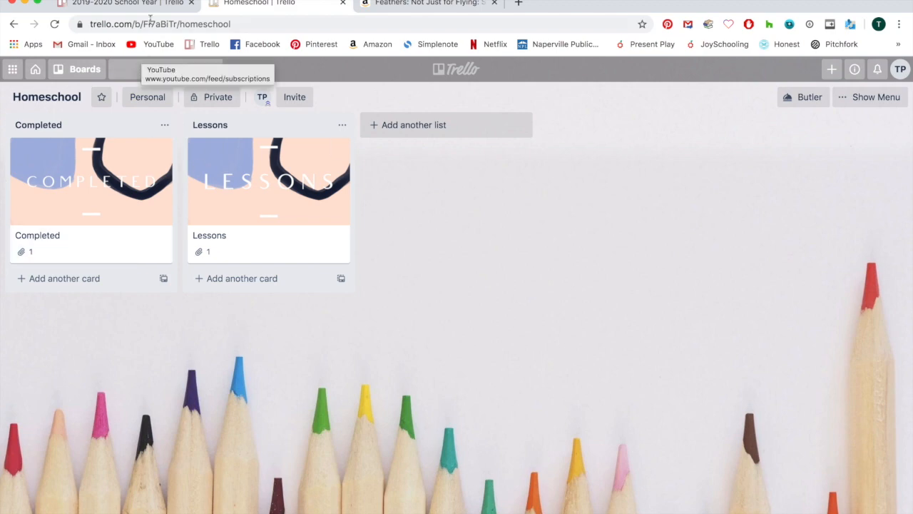
Check the day cards on the 2019-2020 School Year board and add a Monday card to the Homeschool board's Completed list.
{"action": "left_click", "coordinate": [138, 3]}
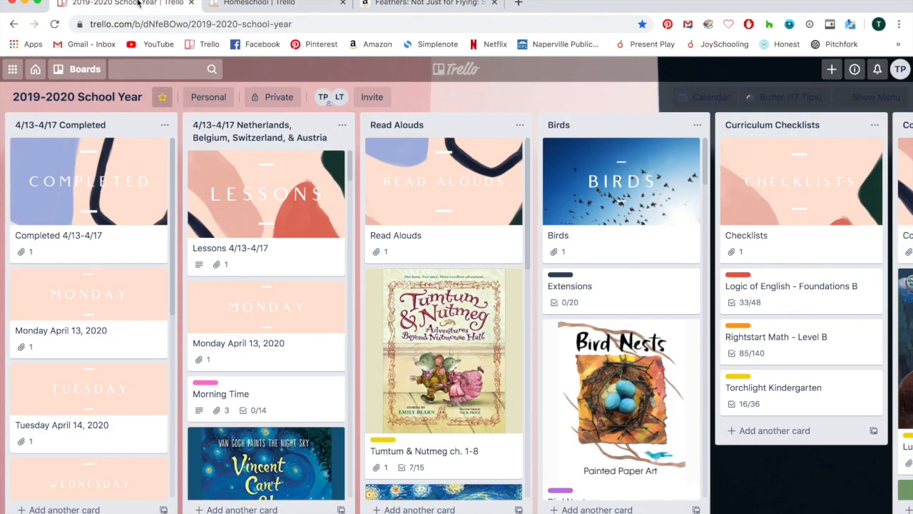
{"action": "left_click", "coordinate": [252, 4]}
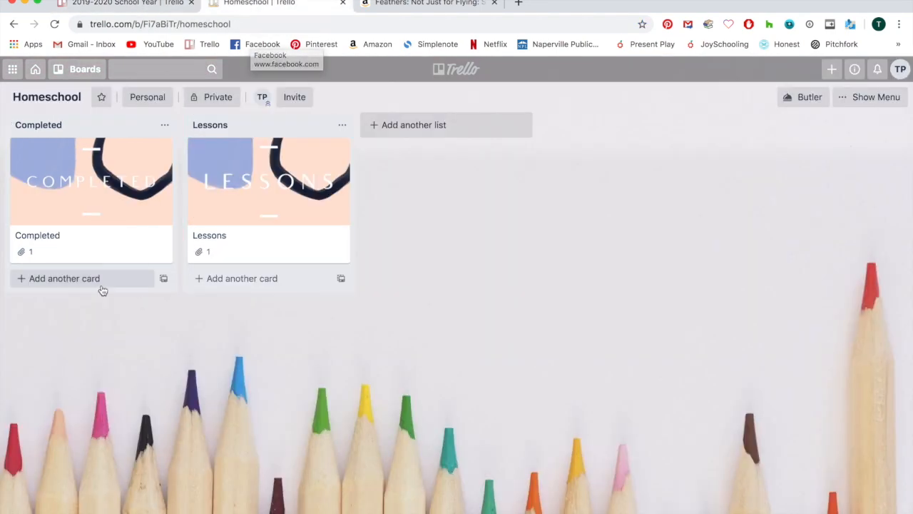
{"action": "left_click", "coordinate": [78, 284]}
{"action": "type", "text": "MOnday"}
{"action": "key", "text": "Return"}
Correct the capitalization of the new day card's title to Monday.
{"action": "left_click", "coordinate": [30, 281]}
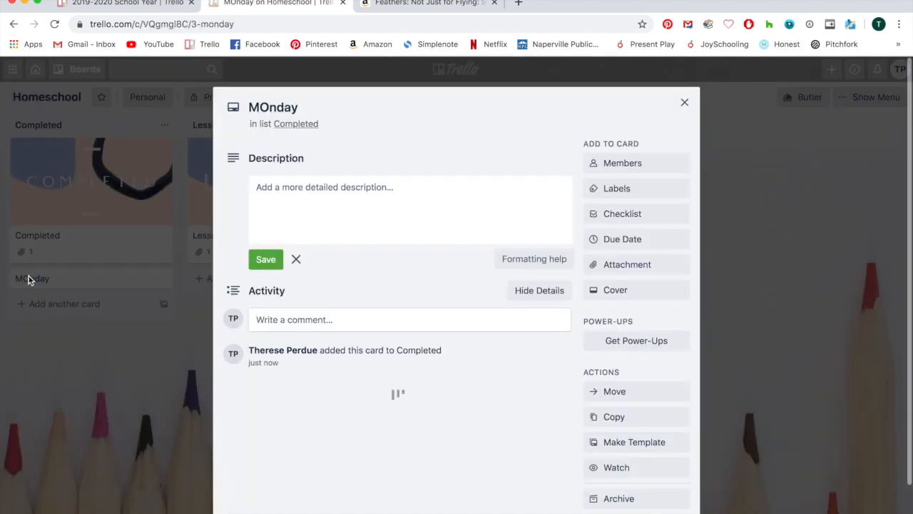
{"action": "left_click", "coordinate": [270, 107]}
{"action": "key", "text": "BackSpace"}
{"action": "type", "text": "o"}
{"action": "key", "text": "BackSpace"}
{"action": "key", "text": "BackSpace"}
{"action": "type", "text": "o"}
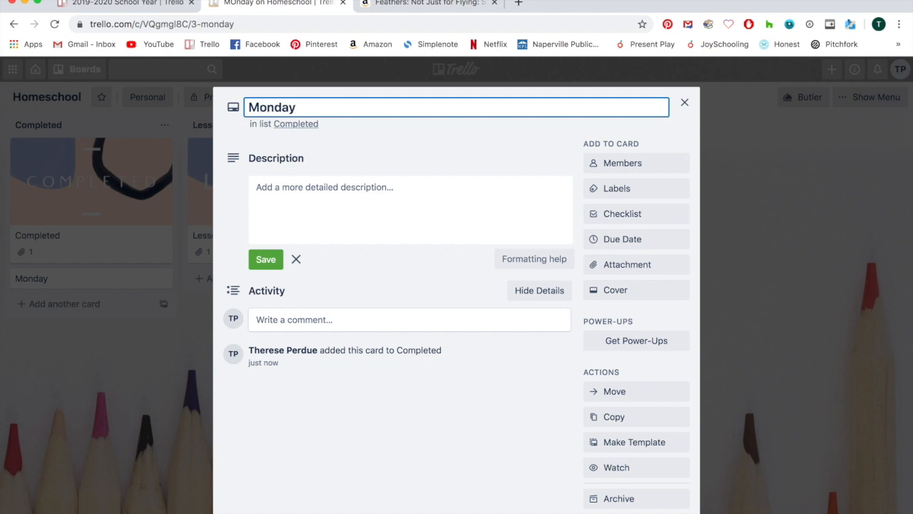
{"action": "key", "text": "Return"}
{"action": "left_click", "coordinate": [686, 103]}
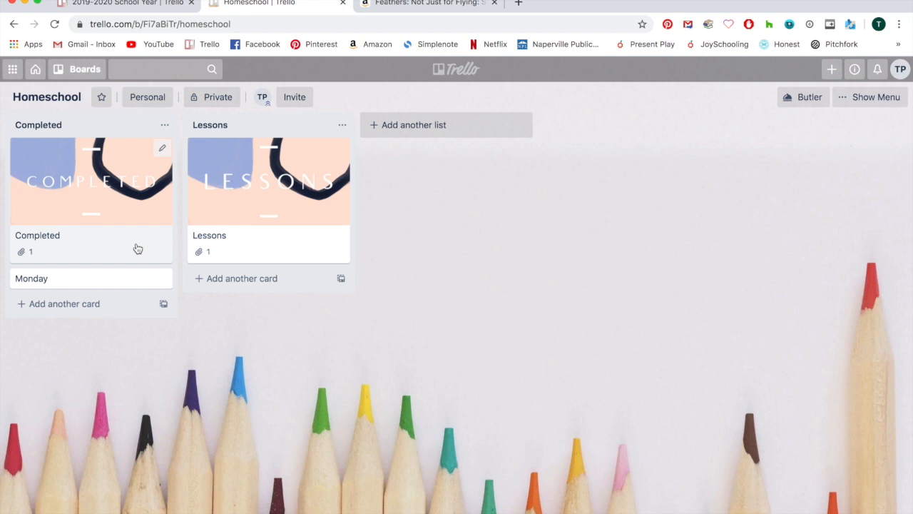
{"action": "left_click", "coordinate": [78, 282]}
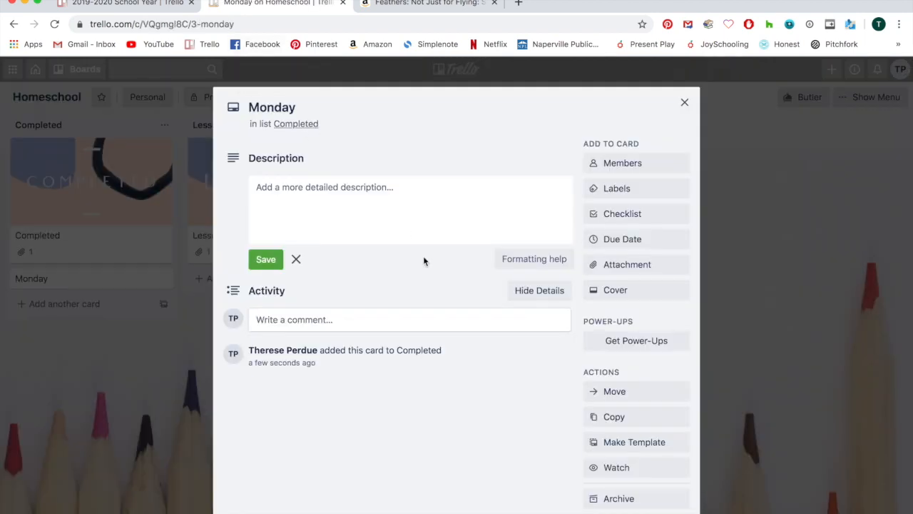
{"action": "left_click", "coordinate": [639, 195]}
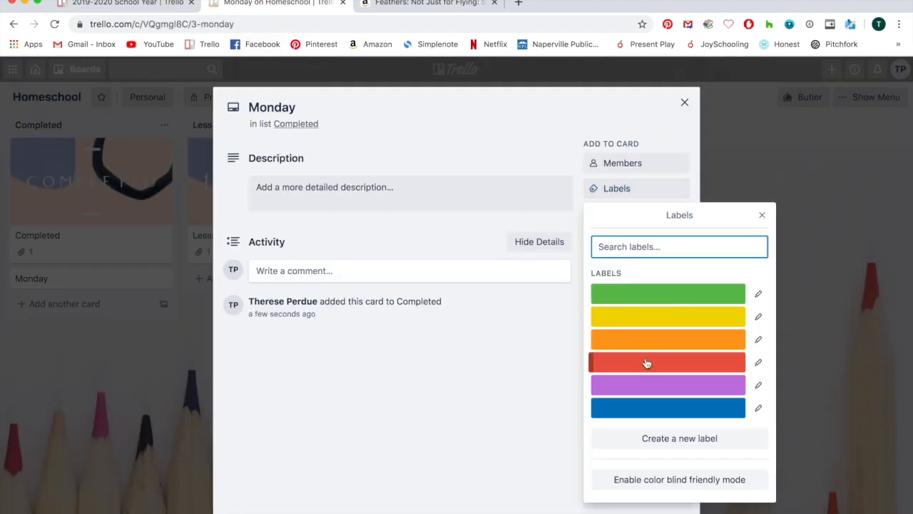
{"action": "left_click", "coordinate": [659, 444]}
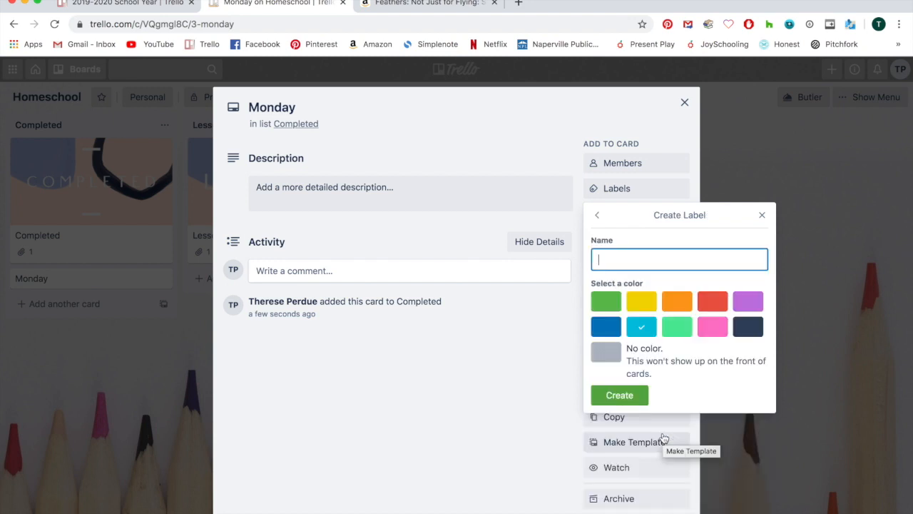
{"action": "left_click", "coordinate": [748, 326]}
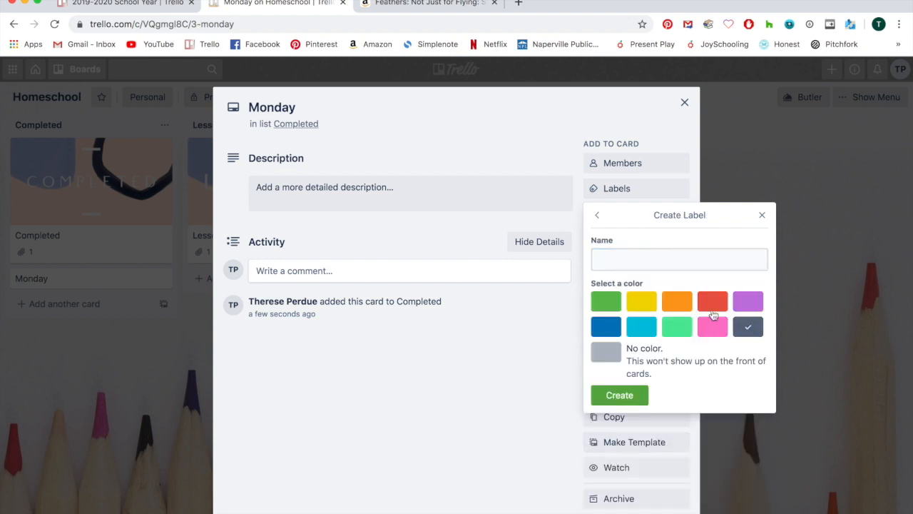
{"action": "left_click", "coordinate": [760, 215]}
{"action": "left_click", "coordinate": [684, 102]}
Apply the red label to the Monday card in the Completed list.
{"action": "left_click", "coordinate": [130, 277]}
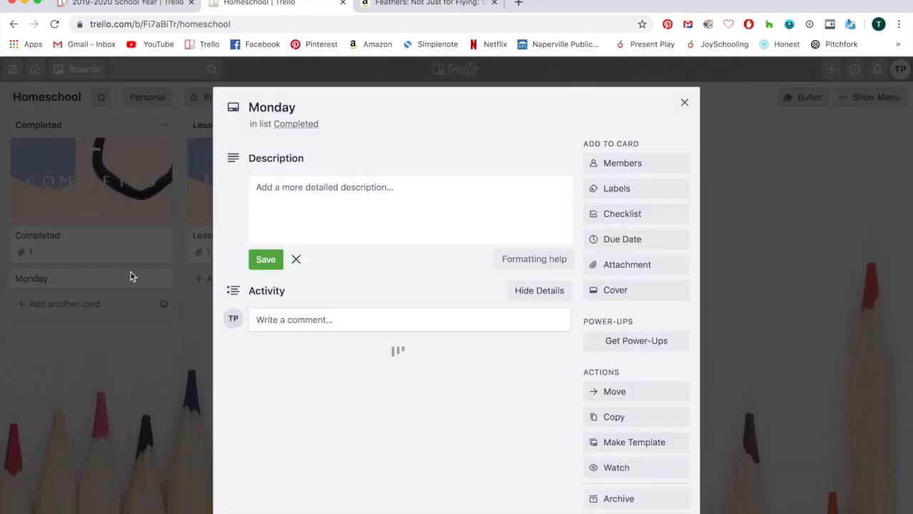
{"action": "left_click", "coordinate": [623, 189]}
{"action": "left_click", "coordinate": [633, 362]}
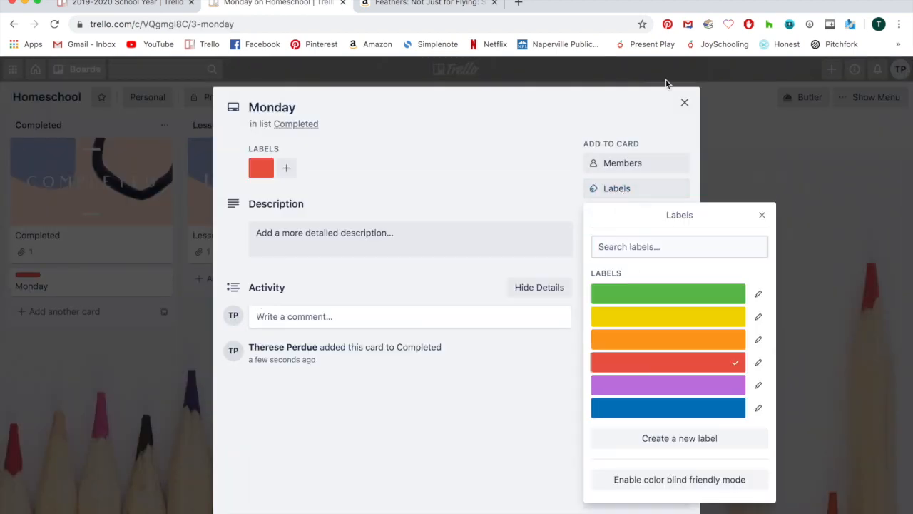
{"action": "left_click", "coordinate": [685, 102]}
{"action": "left_click", "coordinate": [77, 321]}
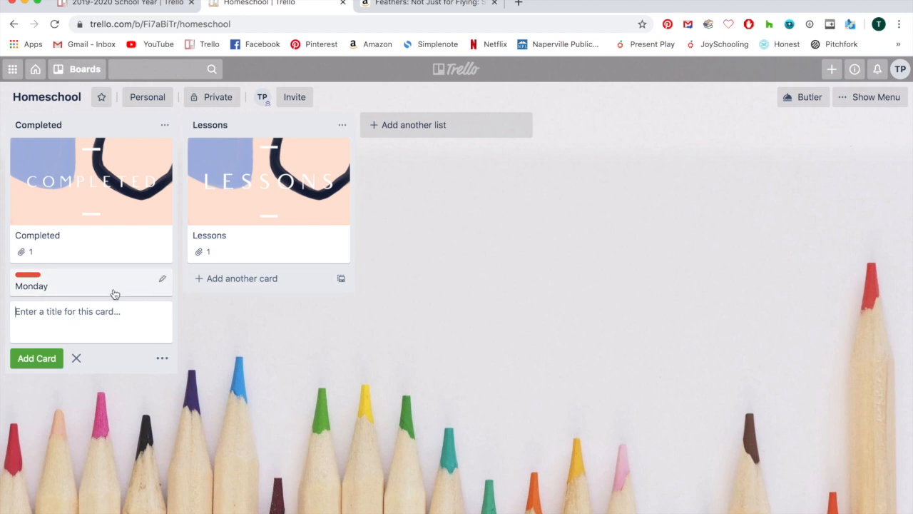
Add a card to the Lessons list titled Feathers: Not Just for Flying, copying the title from the book's Amazon page.
{"action": "left_click", "coordinate": [247, 279]}
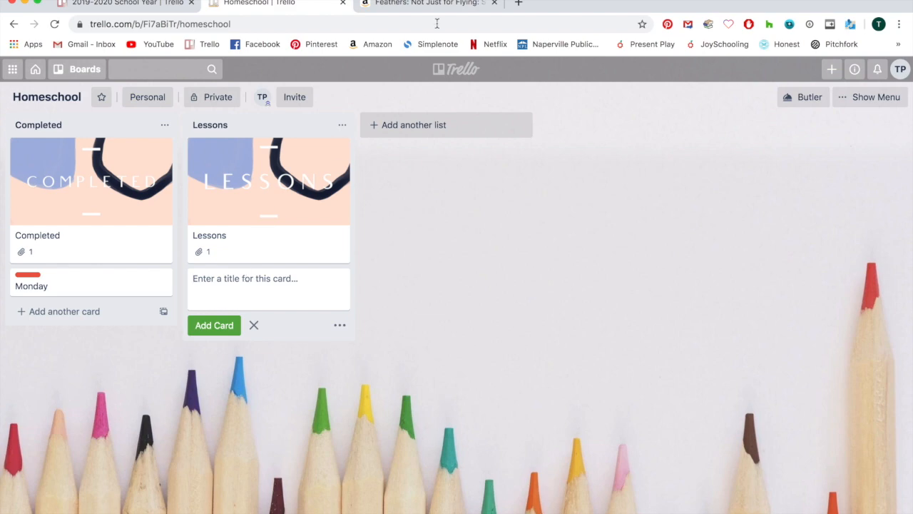
{"action": "left_click", "coordinate": [450, 4]}
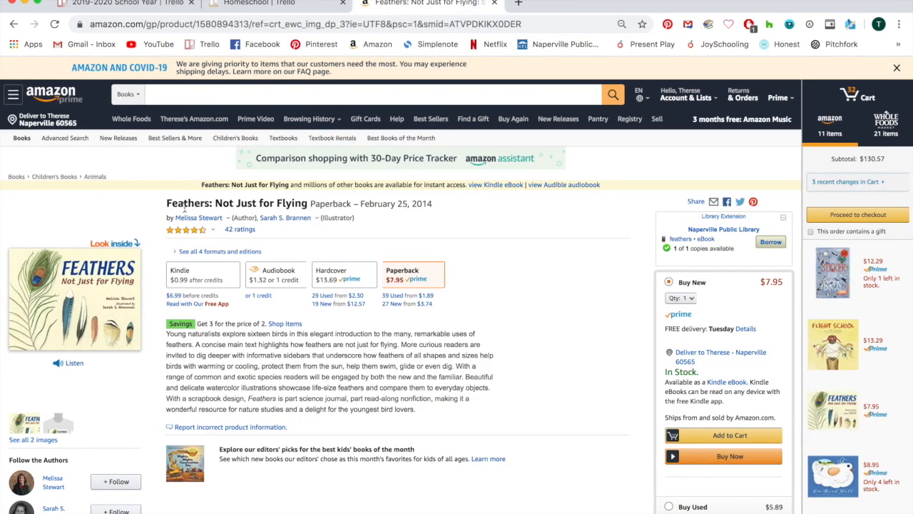
{"action": "left_click_drag", "start_coordinate": [167, 208], "coordinate": [308, 205]}
{"action": "key", "text": "super+c"}
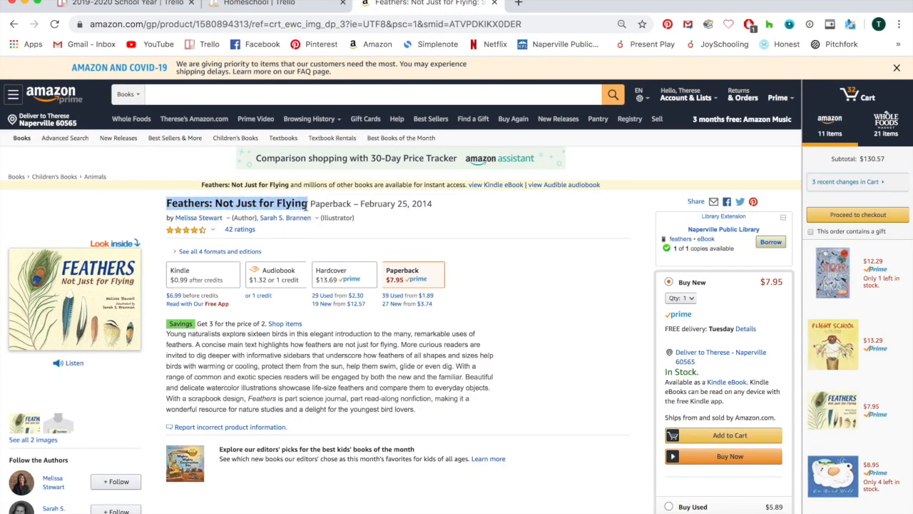
{"action": "left_click", "coordinate": [283, 7]}
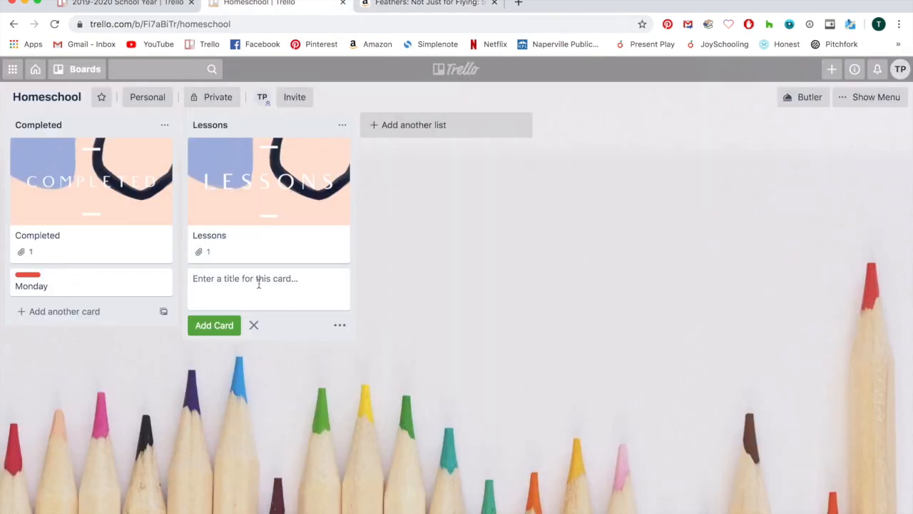
{"action": "key", "text": "super+v"}
{"action": "left_click", "coordinate": [226, 325]}
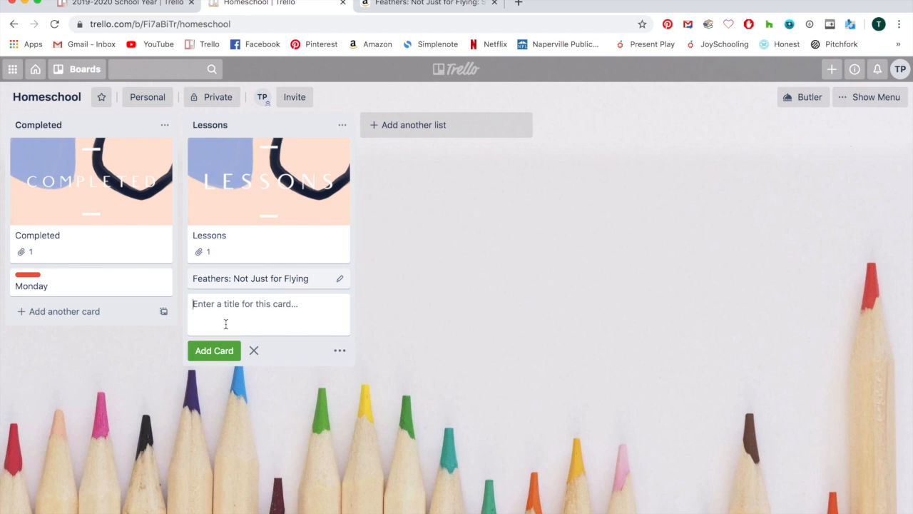
Save the Feathers book cover image from the Amazon page to the Desktop as a JPEG image.
{"action": "left_click", "coordinate": [255, 284]}
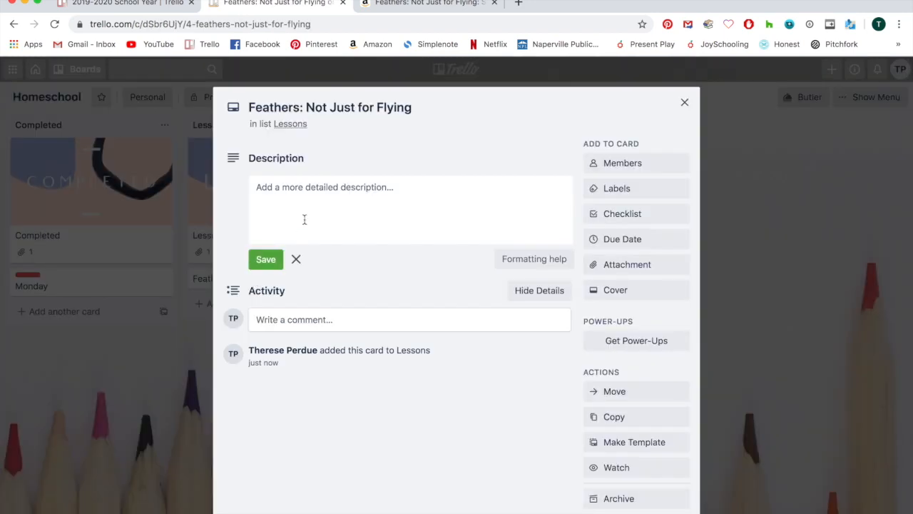
{"action": "left_click", "coordinate": [635, 268]}
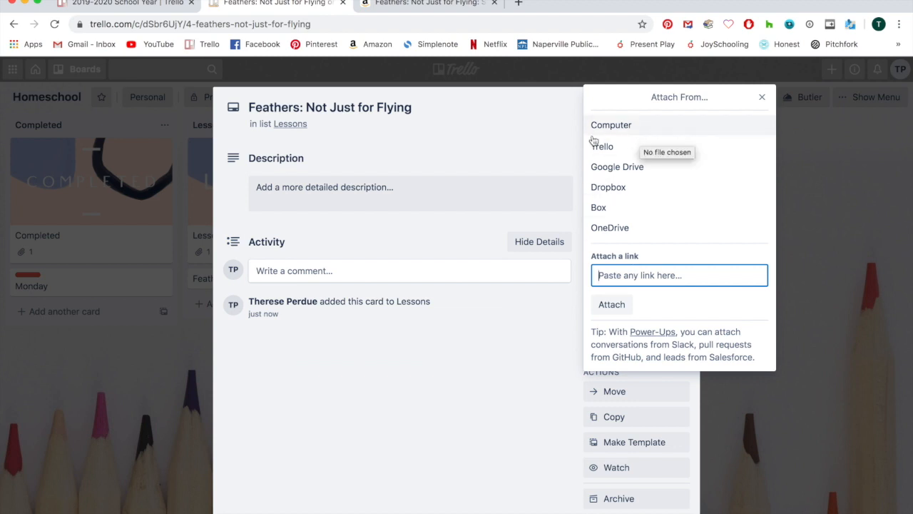
{"action": "left_click", "coordinate": [574, 150]}
{"action": "left_click", "coordinate": [427, 5]}
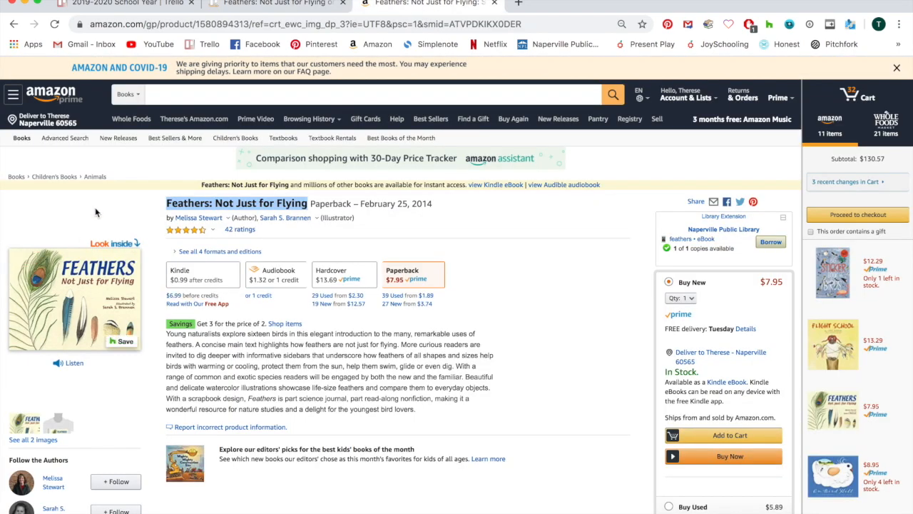
{"action": "right_click", "coordinate": [66, 283]}
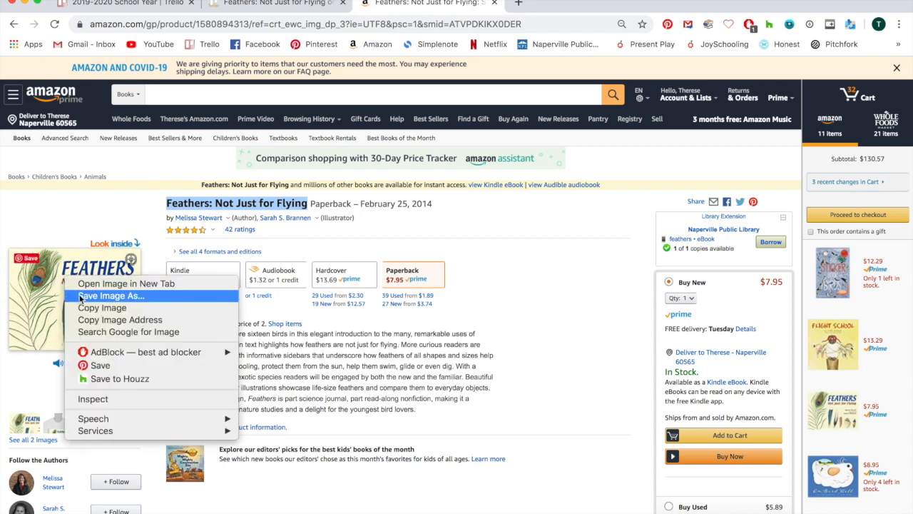
{"action": "left_click", "coordinate": [99, 295]}
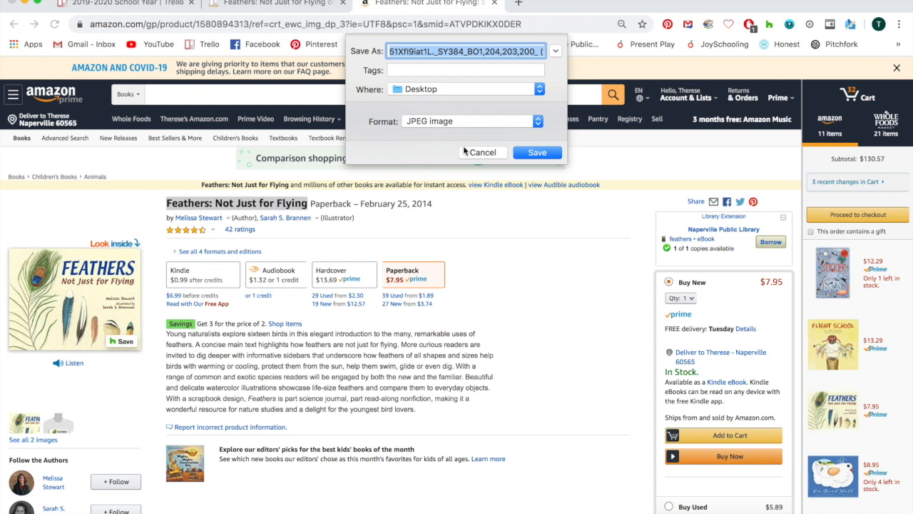
{"action": "left_click", "coordinate": [536, 154]}
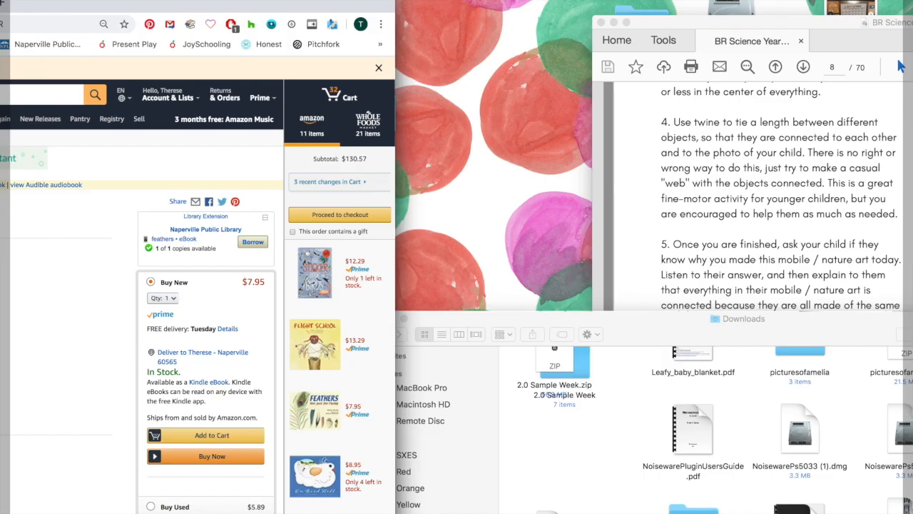
{"action": "key", "text": "F11"}
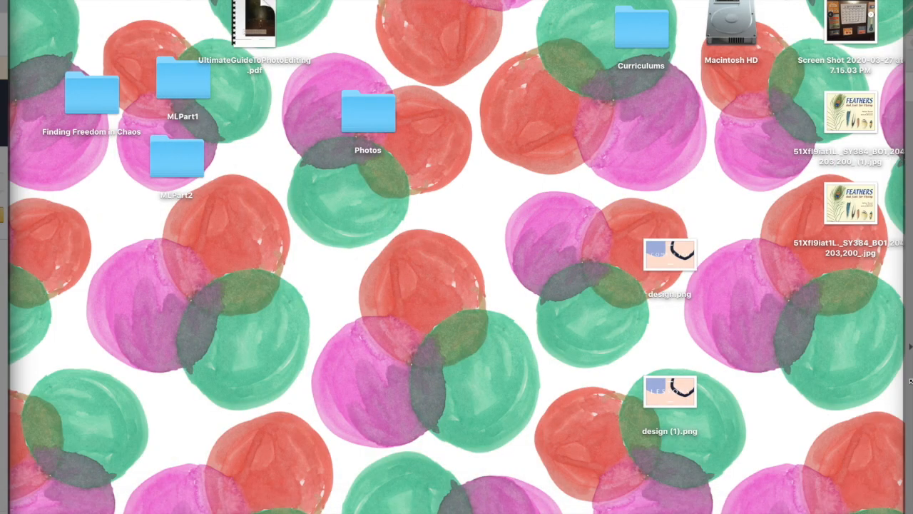
{"action": "key", "text": "F11"}
Back in Trello, attach 51XfI9iat1L._SY384_BO1,204,203,200_.jpg from the computer's Desktop to the Feathers card as its cover image.
{"action": "left_click", "coordinate": [286, 4]}
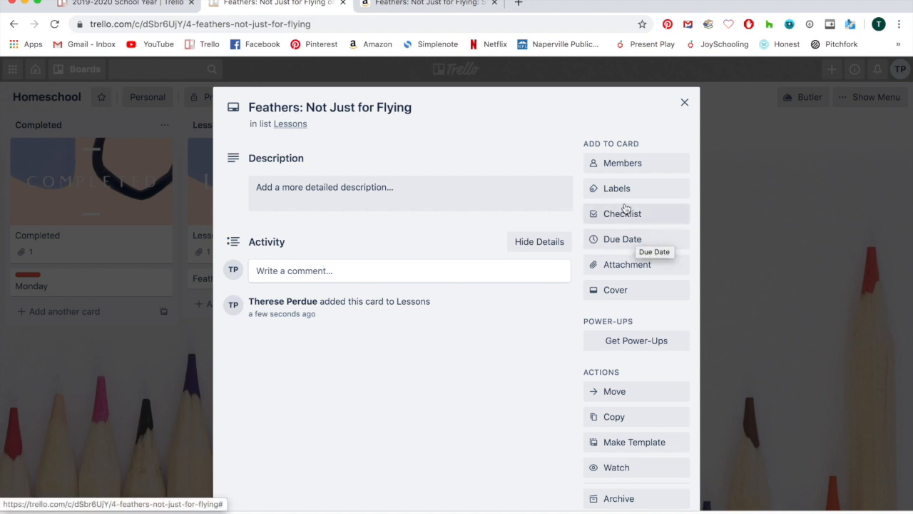
{"action": "left_click", "coordinate": [631, 264]}
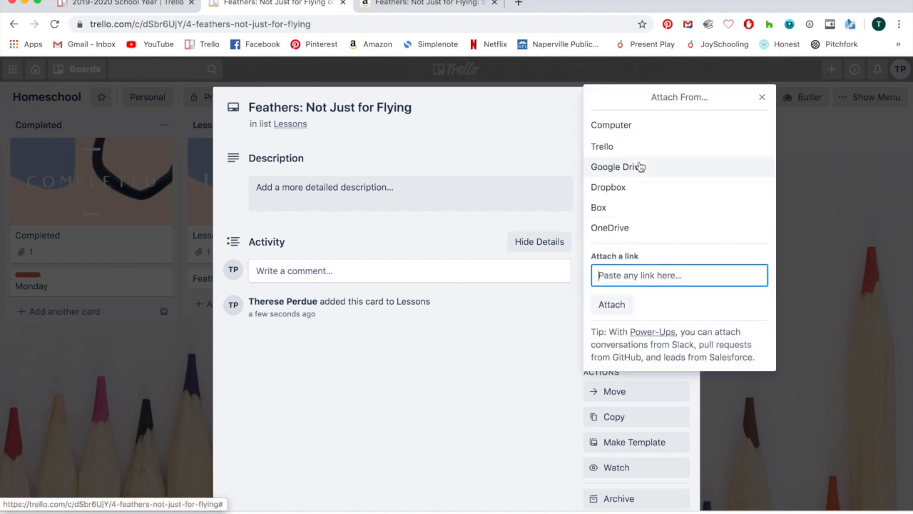
{"action": "left_click", "coordinate": [626, 126]}
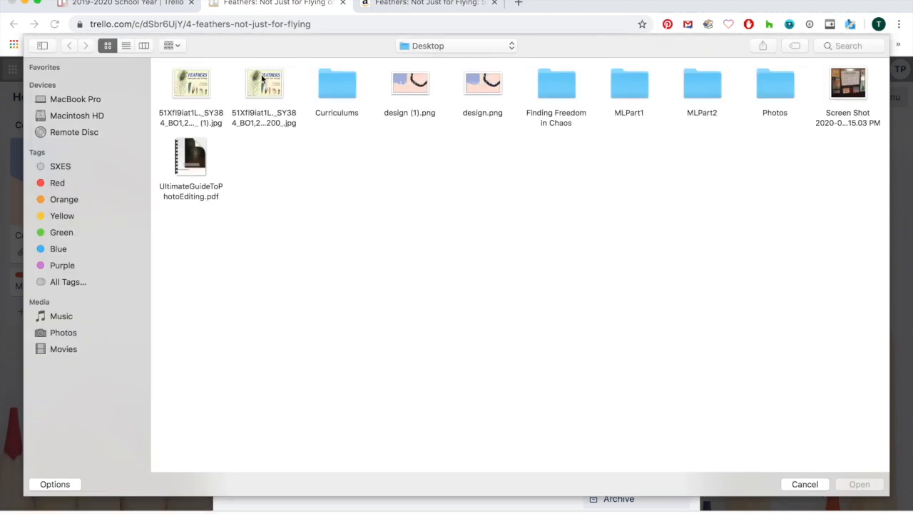
{"action": "double_click", "coordinate": [262, 80]}
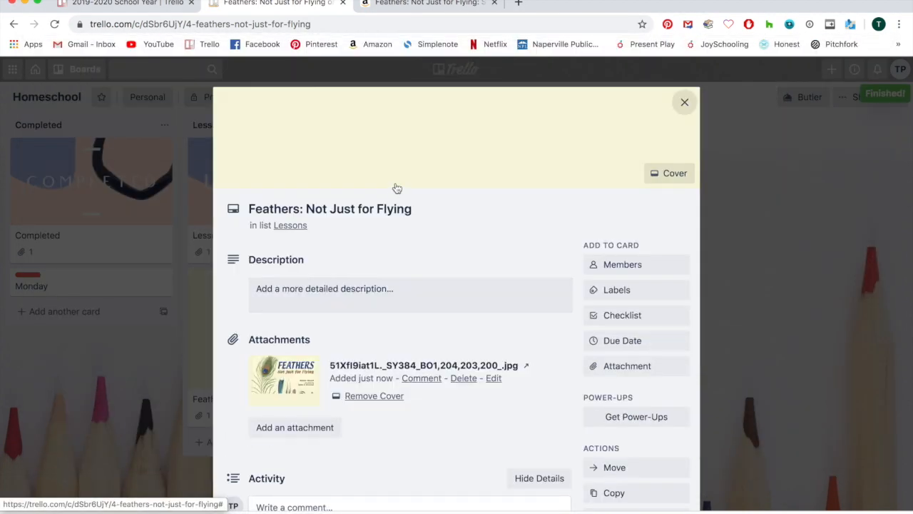
{"action": "left_click", "coordinate": [684, 103]}
Create a green label named Science and apply it to the Feathers: Not Just for Flying card.
{"action": "left_click", "coordinate": [310, 361]}
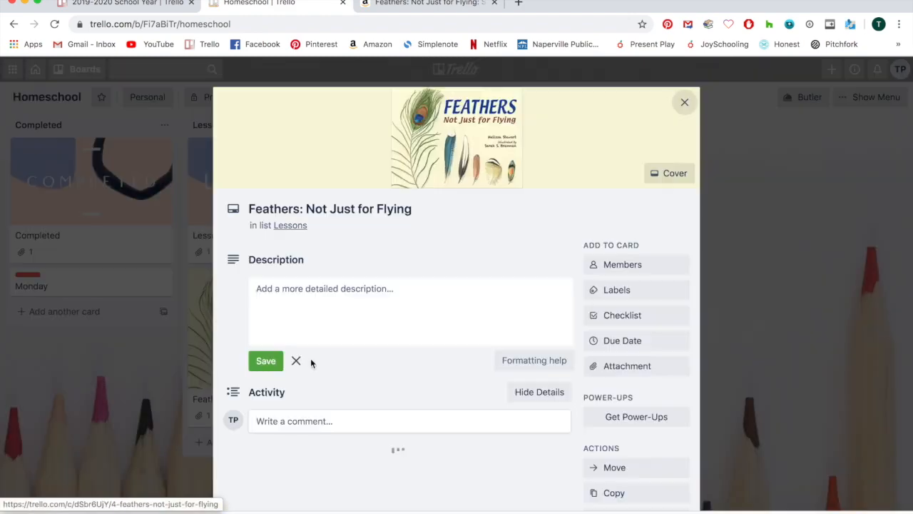
{"action": "scroll", "coordinate": [492, 263], "scroll_direction": "down", "scroll_amount": 3}
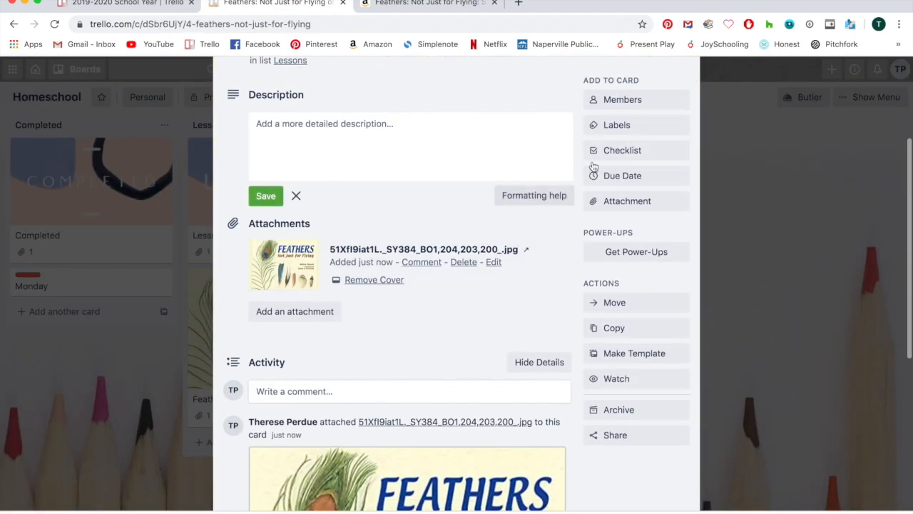
{"action": "left_click", "coordinate": [627, 130]}
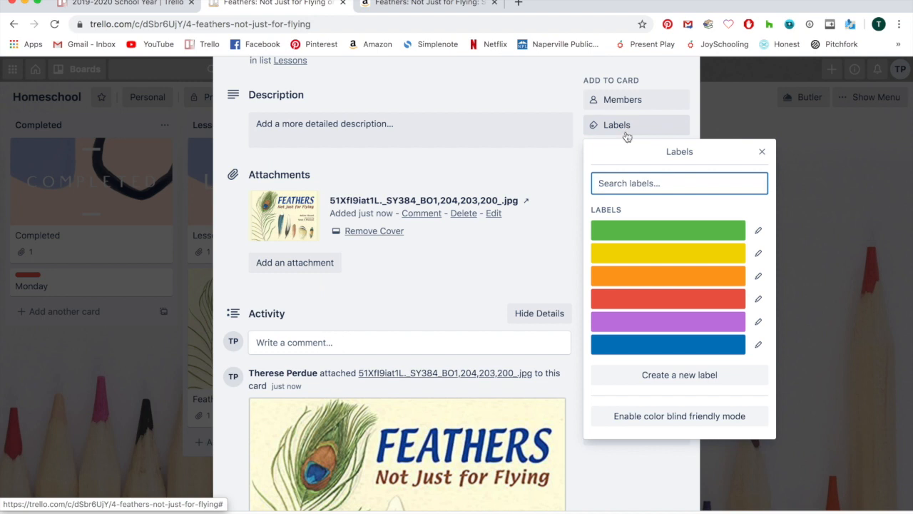
{"action": "left_click", "coordinate": [660, 381]}
{"action": "left_click", "coordinate": [597, 153]}
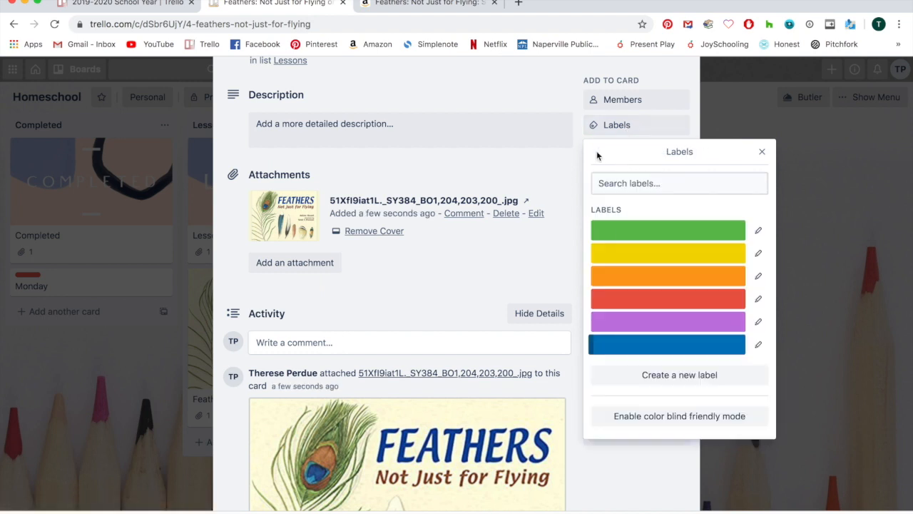
{"action": "left_click", "coordinate": [673, 375]}
{"action": "type", "text": "Scienc"}
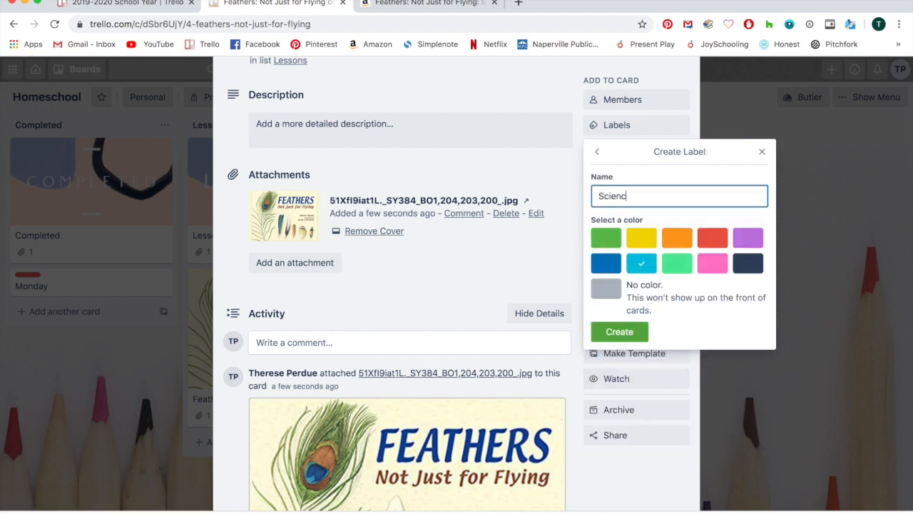
{"action": "type", "text": "e"}
{"action": "left_click", "coordinate": [606, 238]}
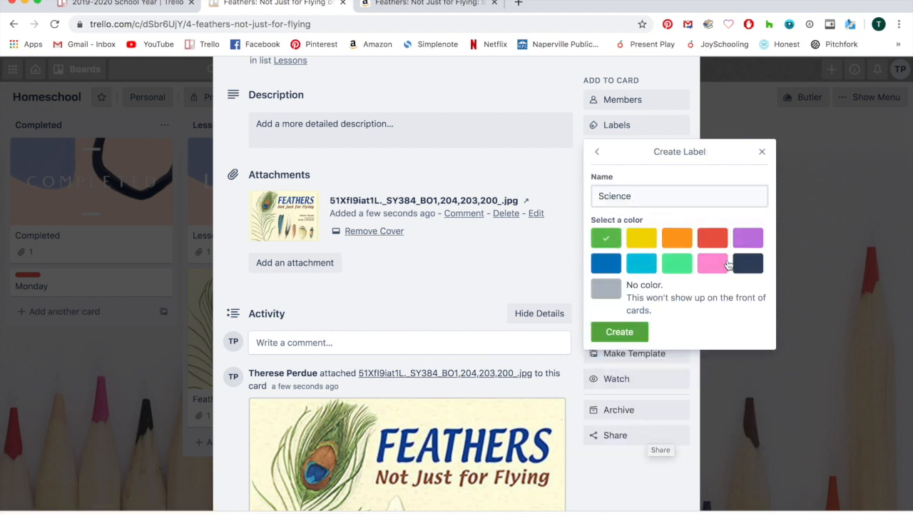
{"action": "left_click", "coordinate": [631, 333]}
{"action": "scroll", "coordinate": [433, 187], "scroll_direction": "up", "scroll_amount": 2}
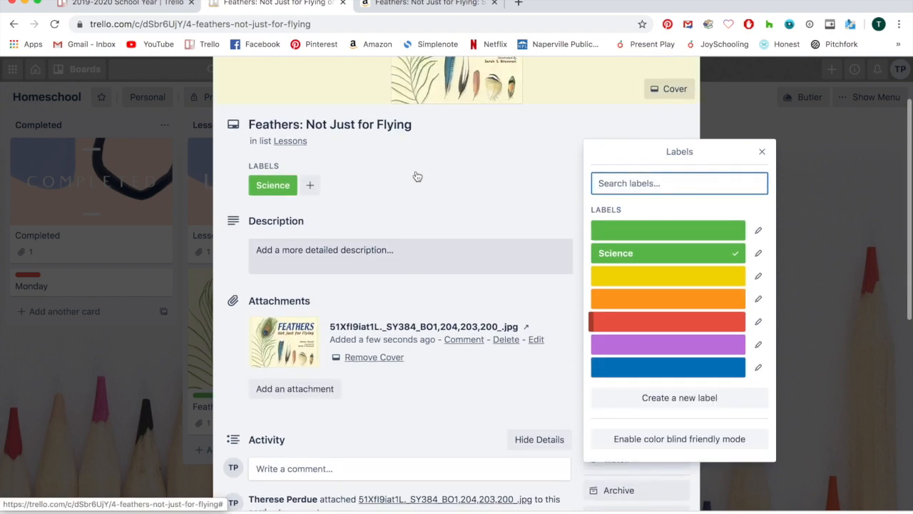
{"action": "left_click", "coordinate": [461, 193]}
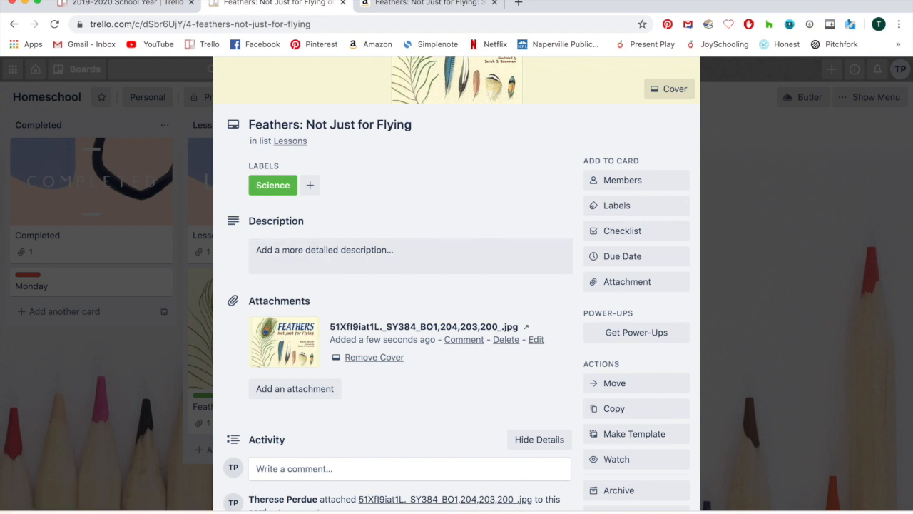
Give the Feathers card the description "paint with feathers" and return to the Homeschool board.
{"action": "left_click", "coordinate": [309, 254]}
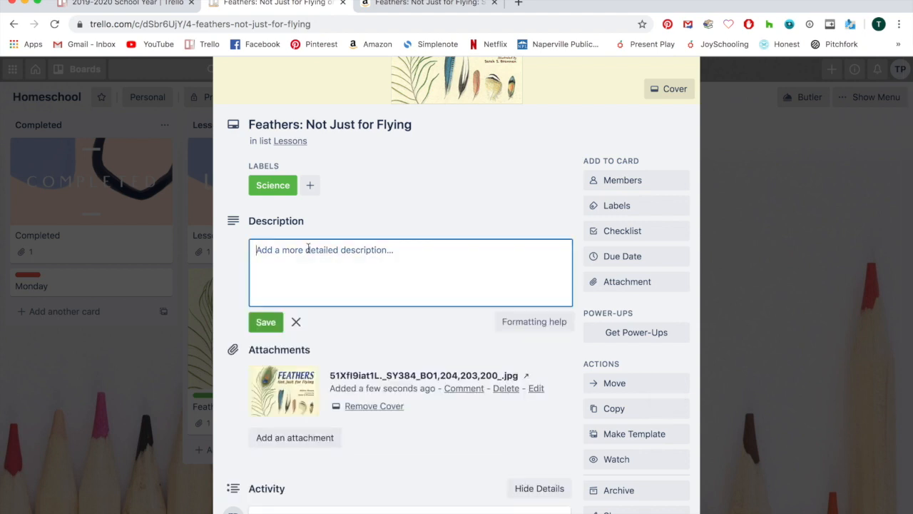
{"action": "type", "text": "paint with feathers"}
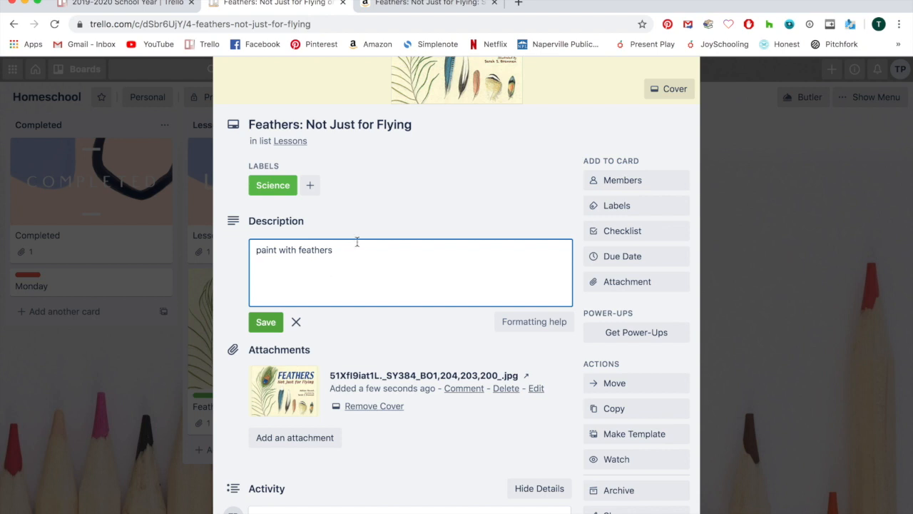
{"action": "left_click", "coordinate": [371, 213]}
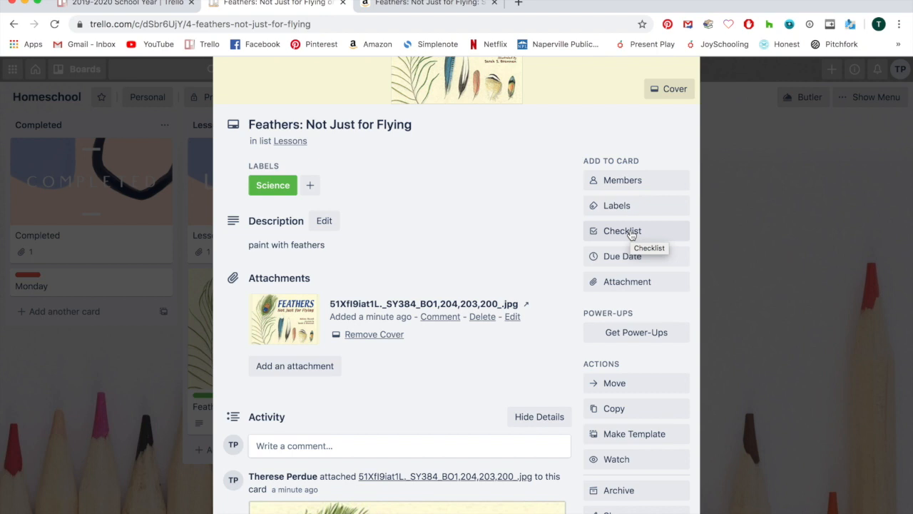
{"action": "left_click", "coordinate": [728, 244]}
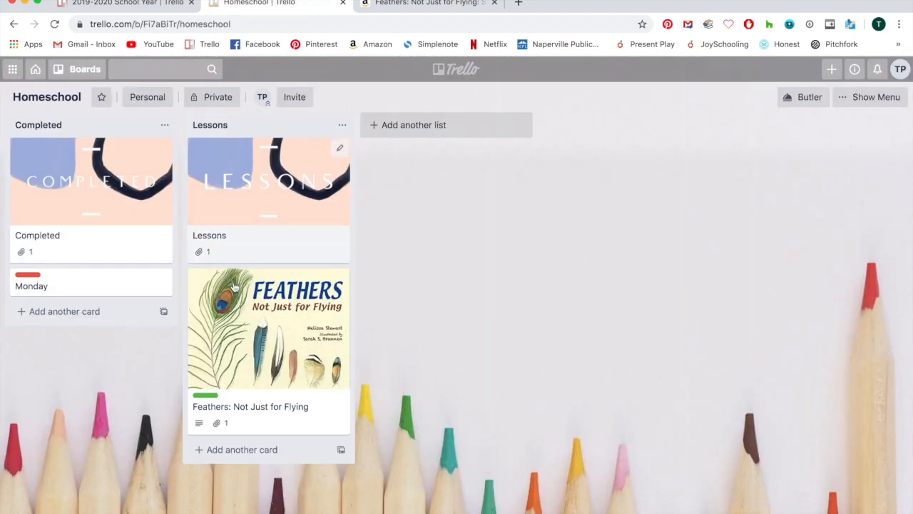
Add a card named Morning Time to the Lessons list and open it.
{"action": "left_click", "coordinate": [249, 458]}
{"action": "type", "text": "Morning"}
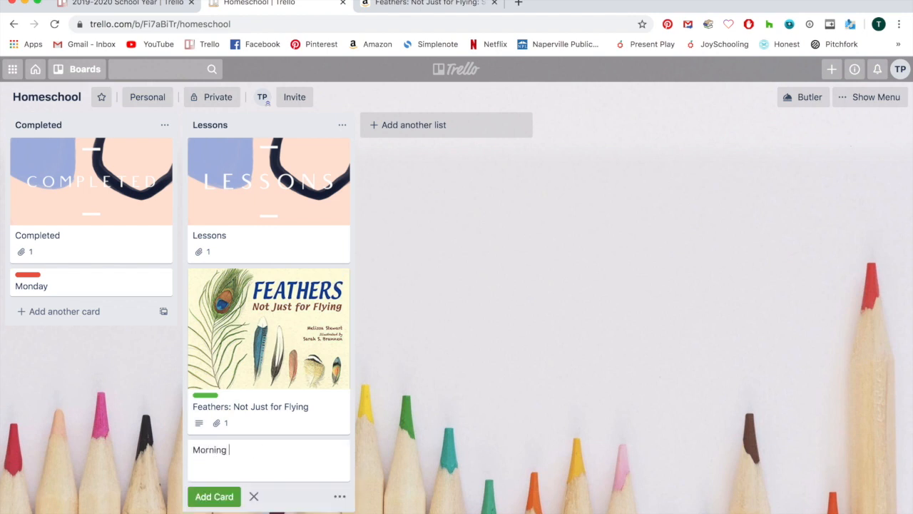
{"action": "type", "text": " Time"}
{"action": "key", "text": "Return"}
{"action": "left_click", "coordinate": [247, 446]}
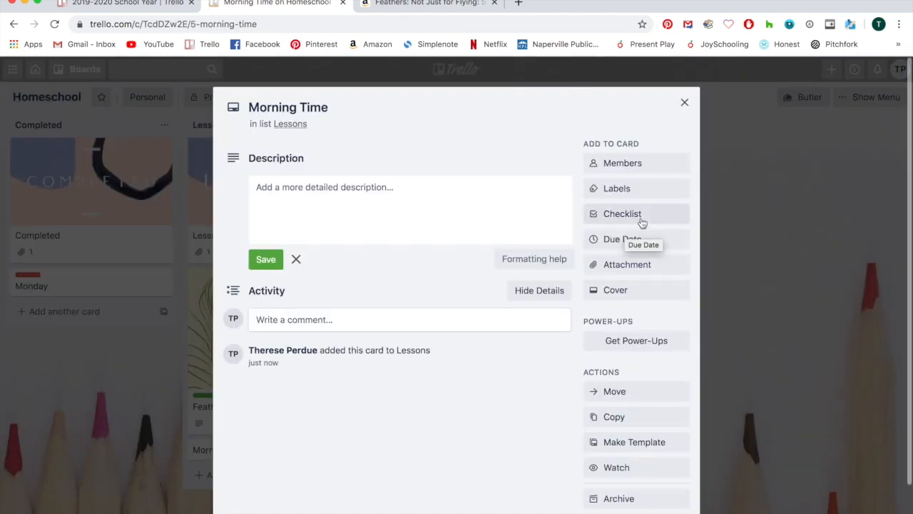
{"action": "left_click", "coordinate": [625, 190]}
{"action": "left_click", "coordinate": [651, 461]}
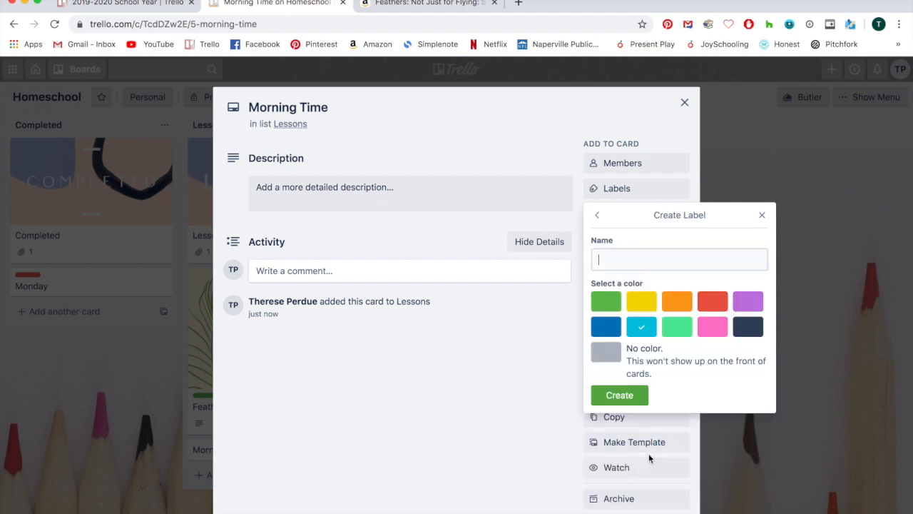
{"action": "left_click", "coordinate": [762, 214]}
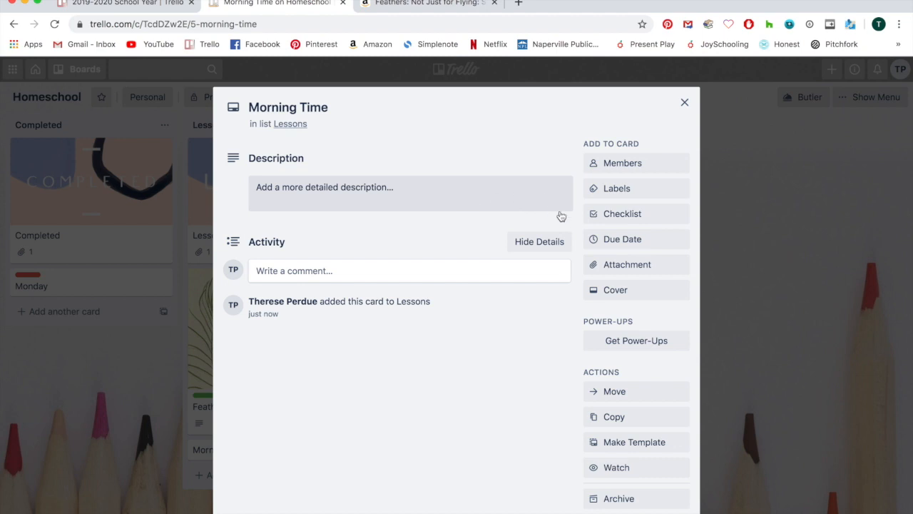
Add a checklist titled Morning Time to the Morning Time card.
{"action": "left_click", "coordinate": [616, 218]}
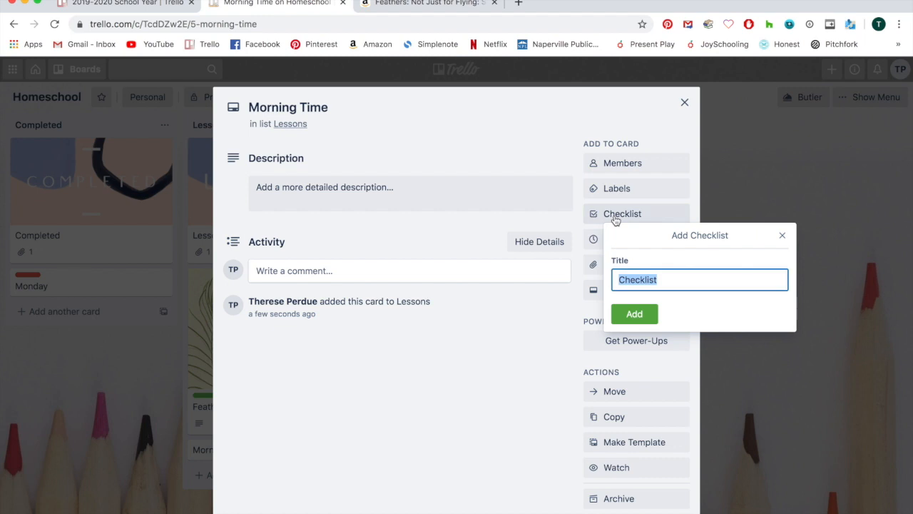
{"action": "type", "text": "Morning Time"}
{"action": "left_click", "coordinate": [635, 314]}
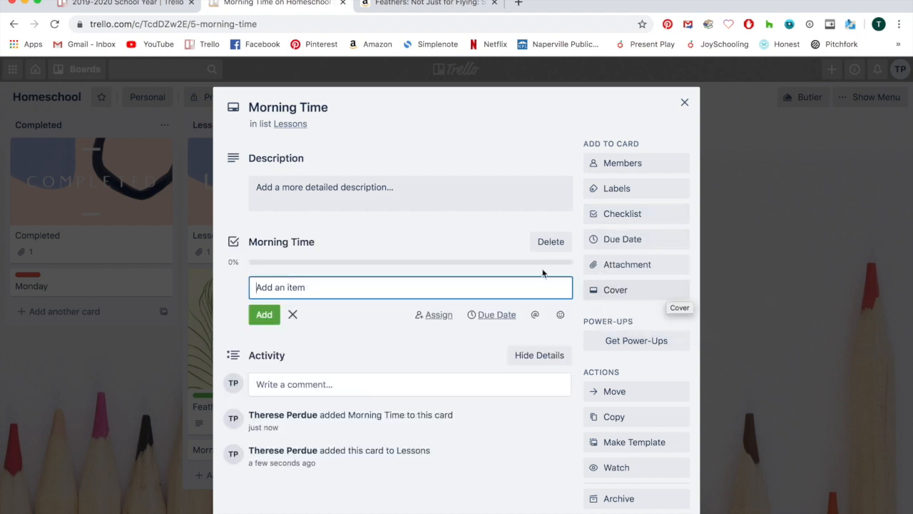
Add the items Calendar, Weather and Read Alouds to the Morning Time checklist, and delete the Weather item.
{"action": "type", "text": "Calenda"}
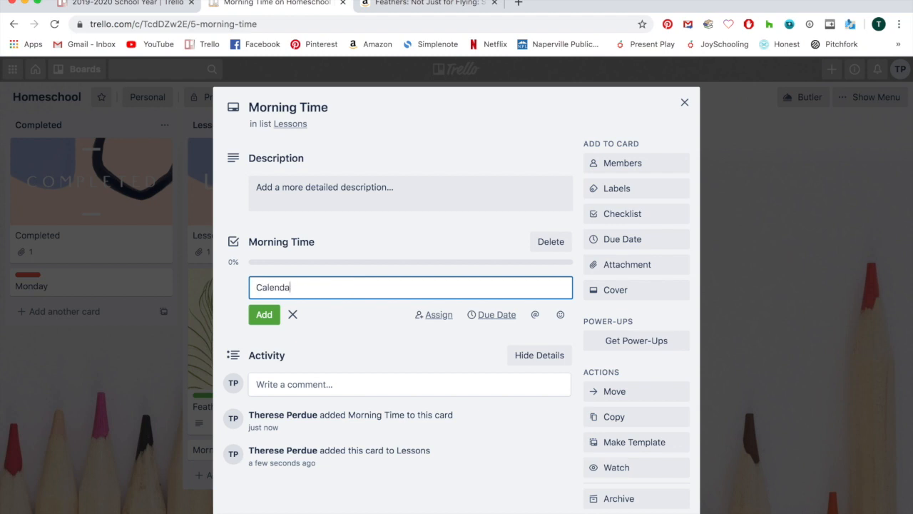
{"action": "type", "text": "r"}
{"action": "key", "text": "Return"}
{"action": "type", "text": "Wear"}
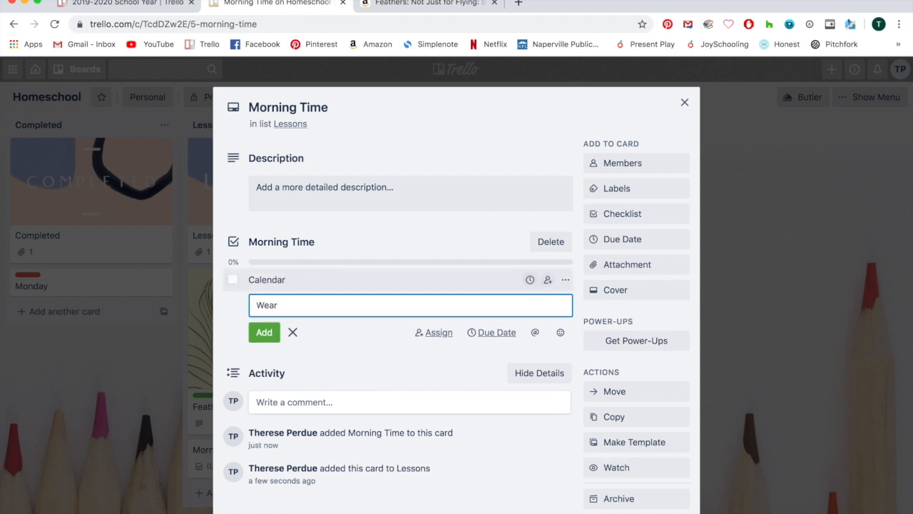
{"action": "type", "text": "ter"}
{"action": "key", "text": "Return"}
{"action": "type", "text": "Read Alouds"}
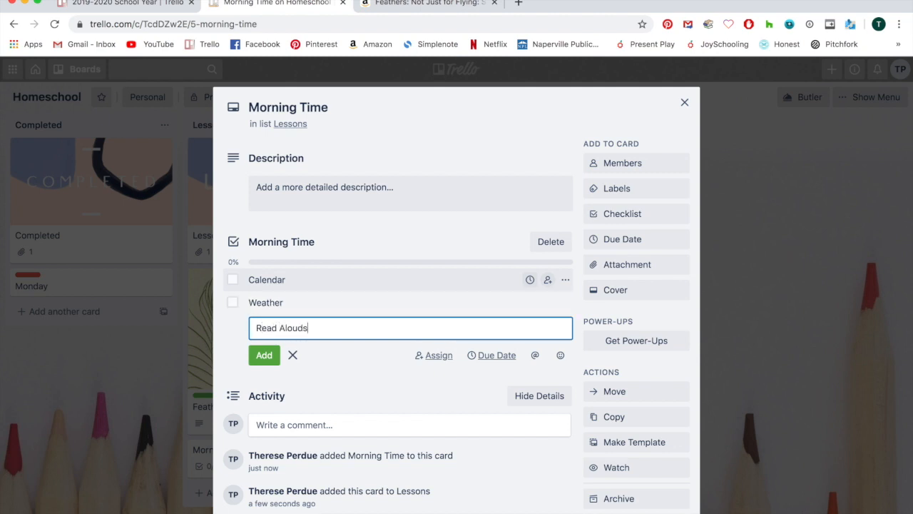
{"action": "key", "text": "Return"}
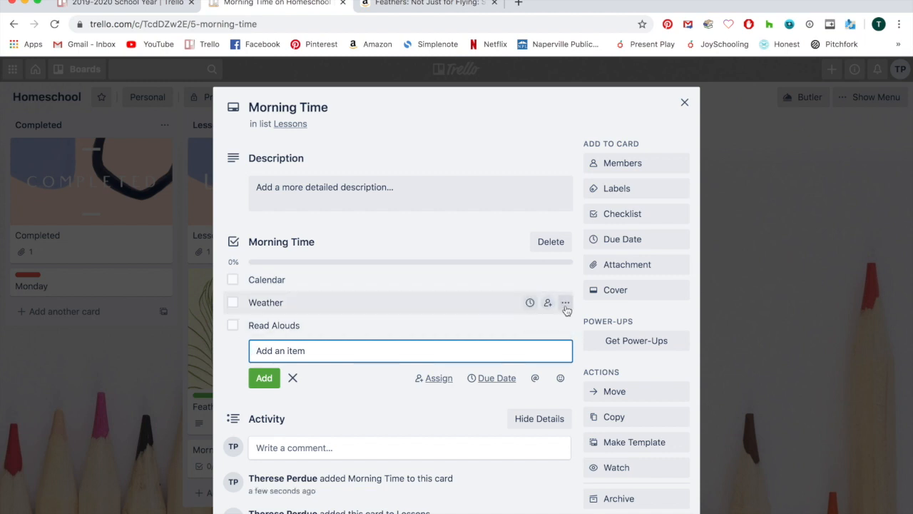
{"action": "left_click", "coordinate": [565, 304]}
{"action": "left_click", "coordinate": [577, 379]}
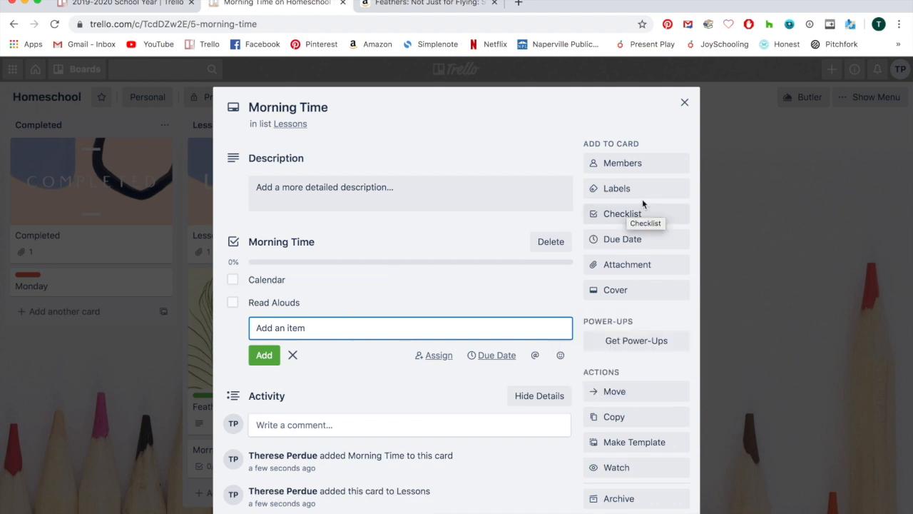
Add a second checklist titled Read Alouds to the Morning Time card, with the item Feathers.
{"action": "left_click", "coordinate": [632, 216]}
{"action": "left_click", "coordinate": [633, 215]}
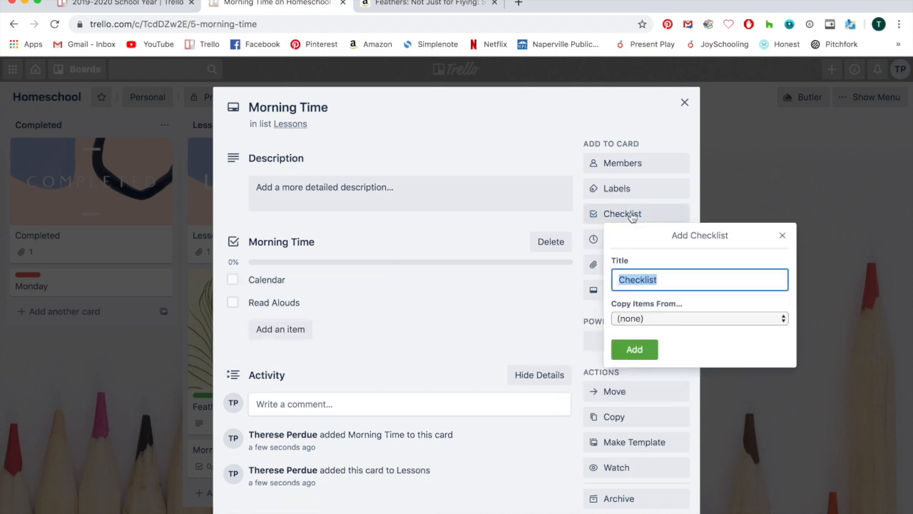
{"action": "type", "text": "Read Alouds"}
{"action": "key", "text": "Return"}
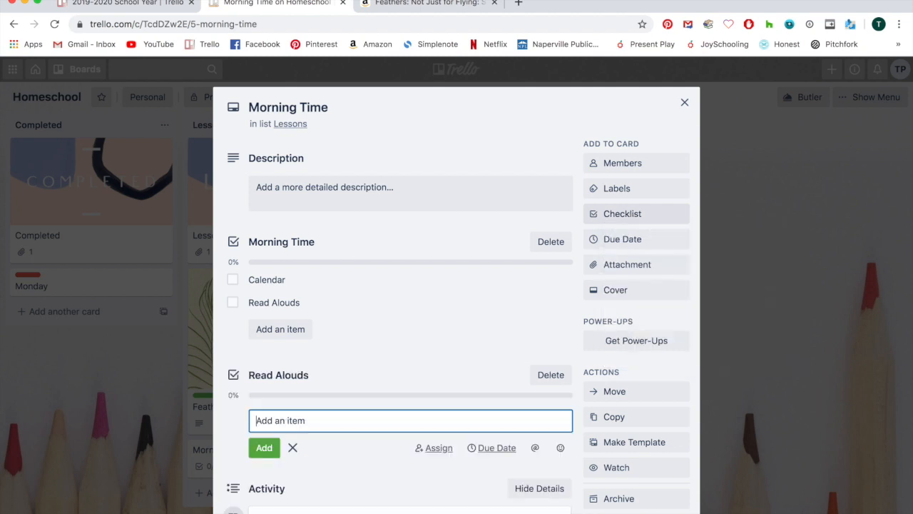
{"action": "type", "text": "Feathers"}
{"action": "key", "text": "Return"}
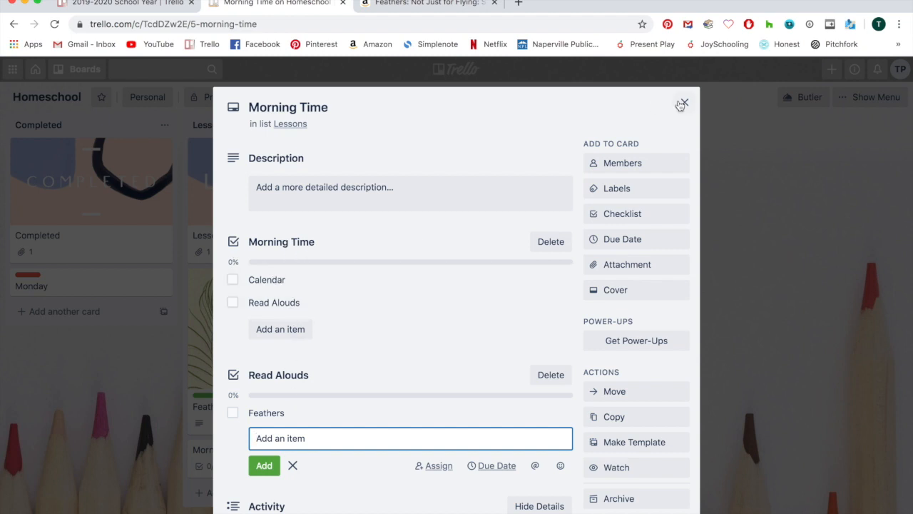
{"action": "left_click", "coordinate": [655, 188]}
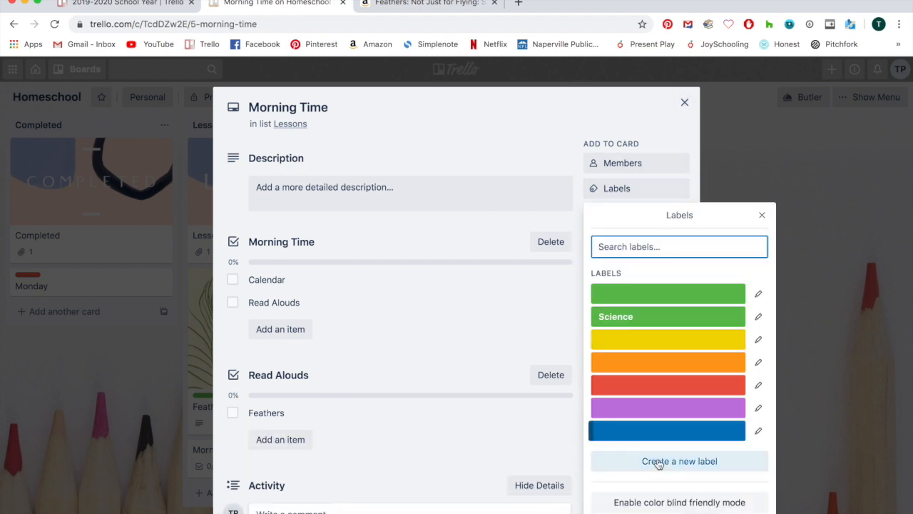
{"action": "left_click", "coordinate": [665, 461]}
{"action": "left_click", "coordinate": [712, 326]}
{"action": "left_click", "coordinate": [764, 214]}
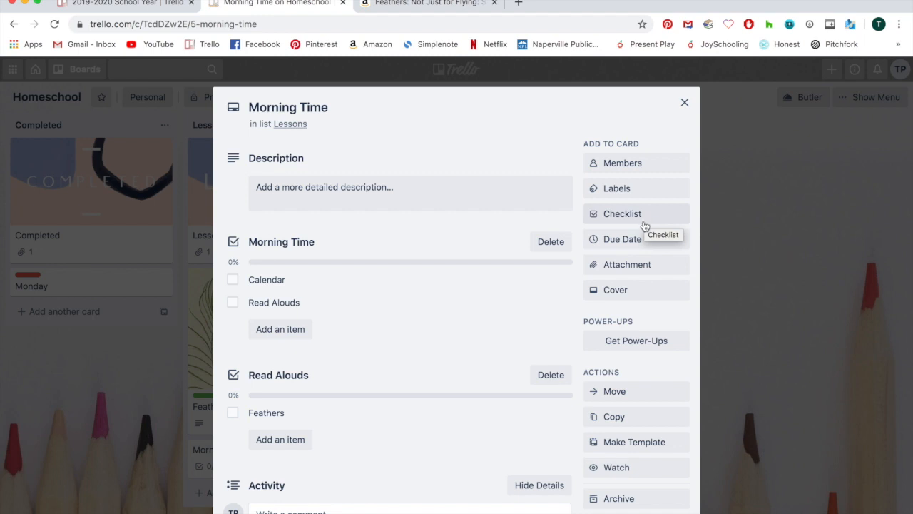
Examine the attachments of the 2019-2020 School Year board's Morning Time card, including Once I Saw a Bird.pdf, and return to the Homeschool board's card.
{"action": "left_click", "coordinate": [627, 267]}
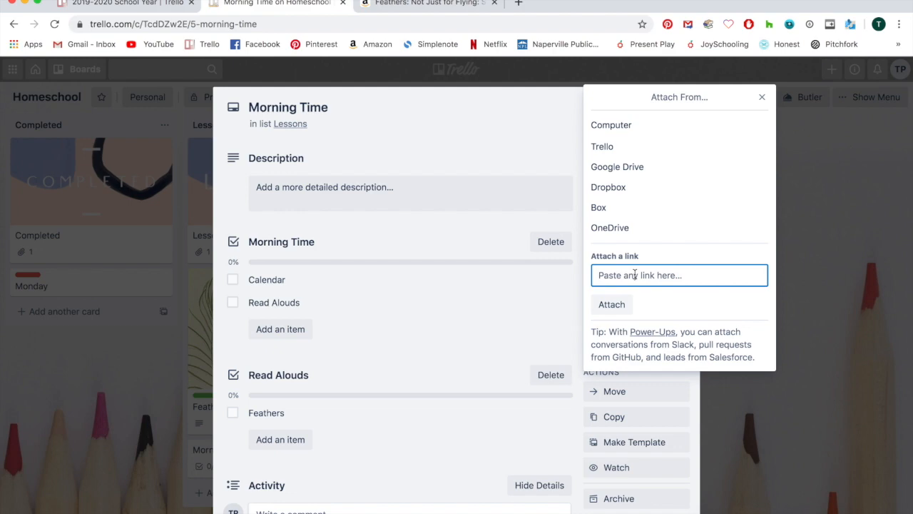
{"action": "left_click", "coordinate": [122, 4]}
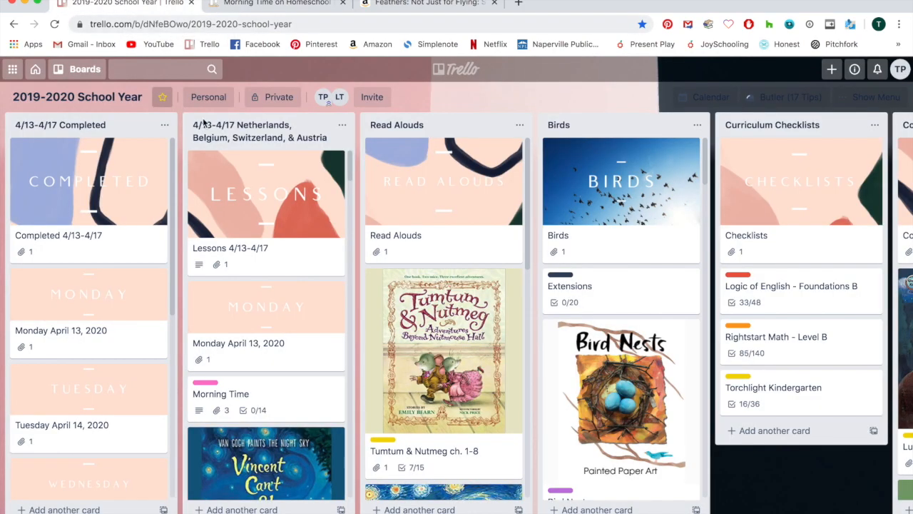
{"action": "left_click", "coordinate": [282, 406]}
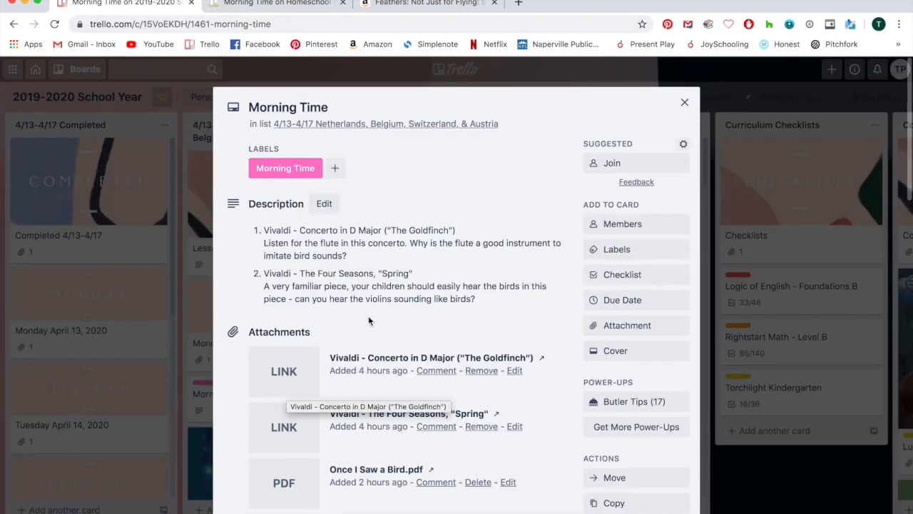
{"action": "scroll", "coordinate": [368, 300], "scroll_direction": "down", "scroll_amount": 3}
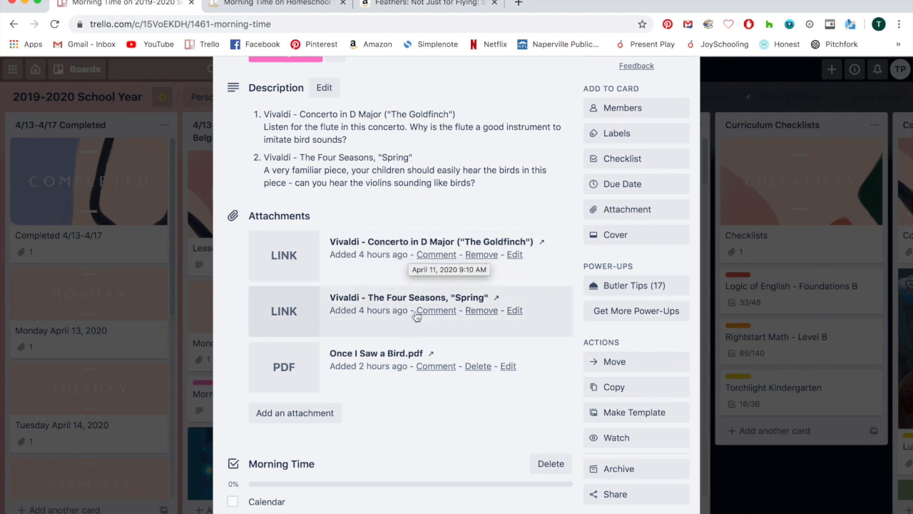
{"action": "left_click", "coordinate": [378, 368]}
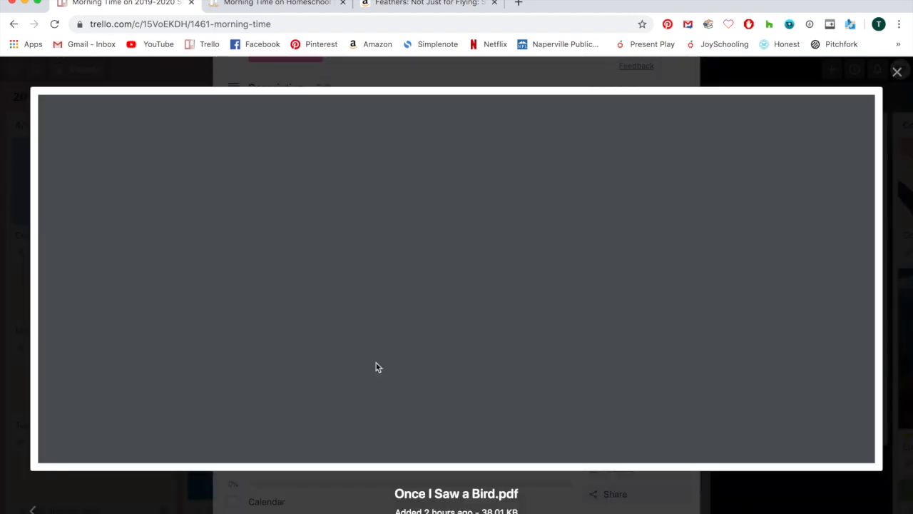
{"action": "scroll", "coordinate": [419, 314], "scroll_direction": "down", "scroll_amount": 5}
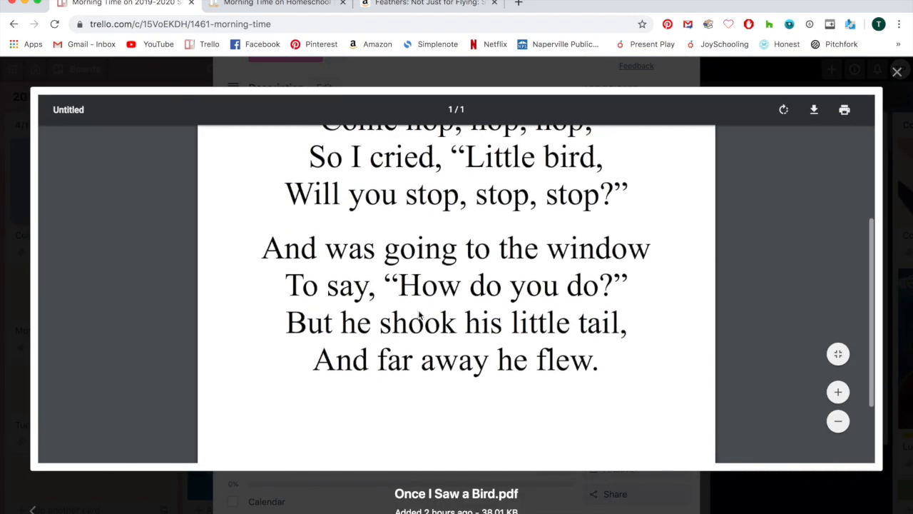
{"action": "scroll", "coordinate": [457, 275], "scroll_direction": "up", "scroll_amount": 4}
{"action": "scroll", "coordinate": [457, 275], "scroll_direction": "up", "scroll_amount": 1}
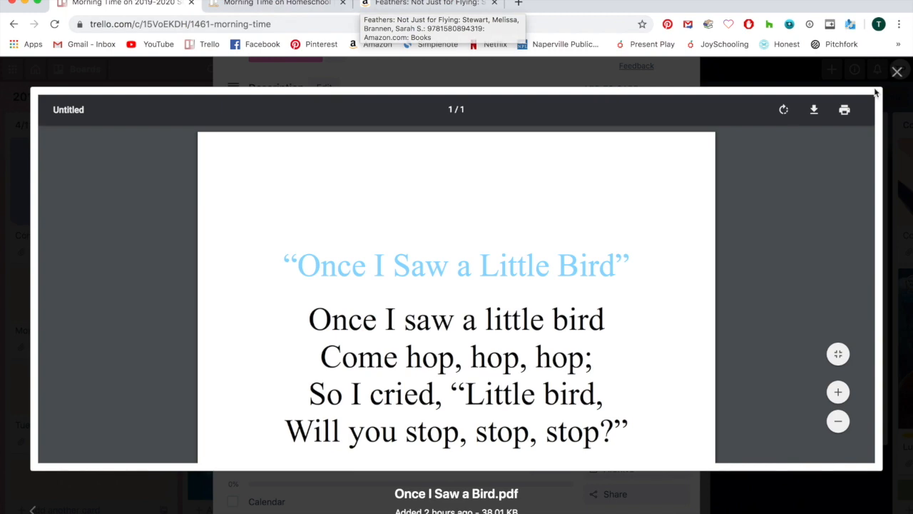
{"action": "left_click", "coordinate": [898, 73]}
{"action": "left_click", "coordinate": [275, 3]}
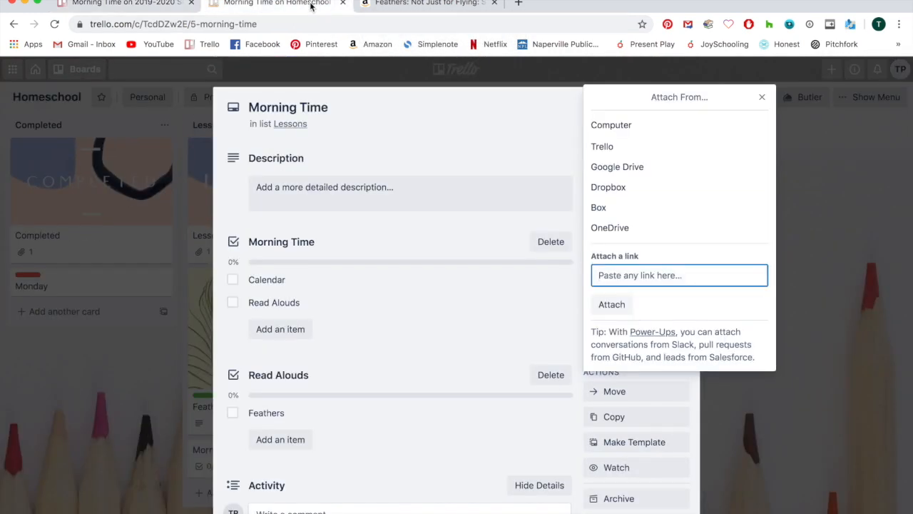
{"action": "left_click", "coordinate": [620, 125]}
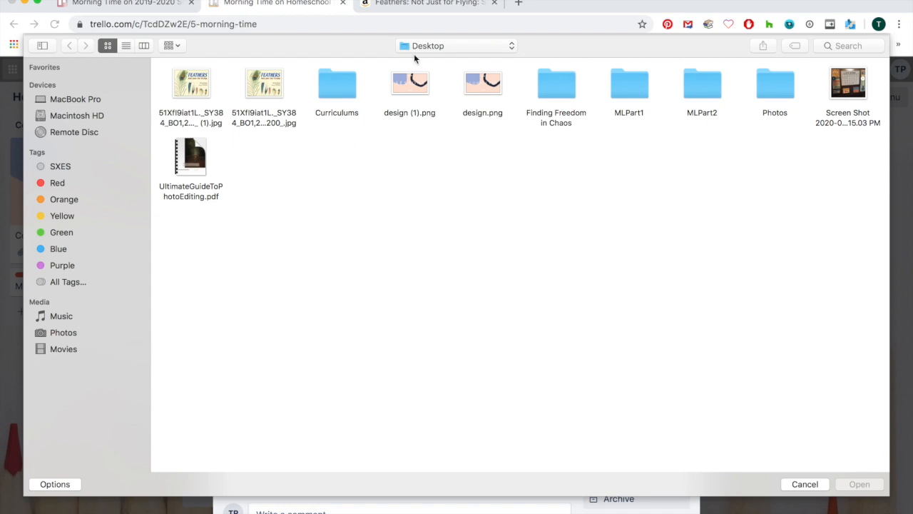
{"action": "left_click", "coordinate": [804, 483]}
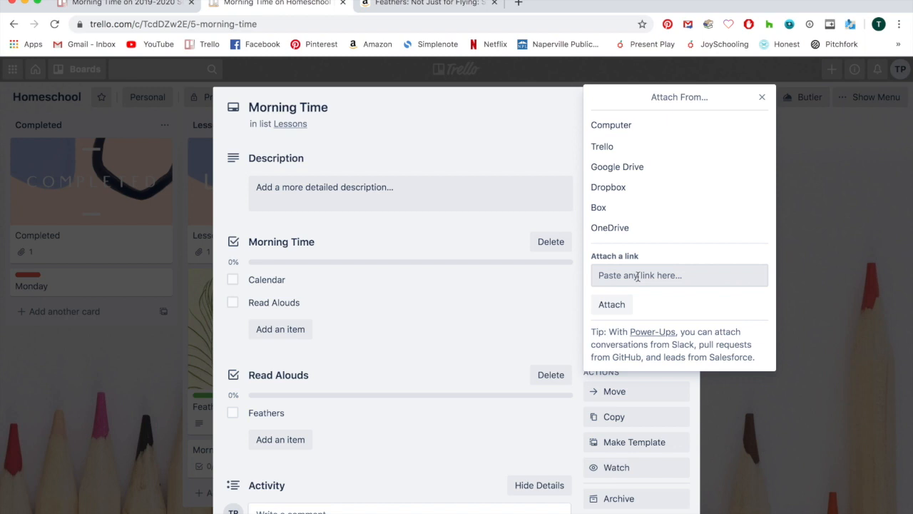
{"action": "scroll", "coordinate": [450, 293], "scroll_direction": "down", "scroll_amount": 3}
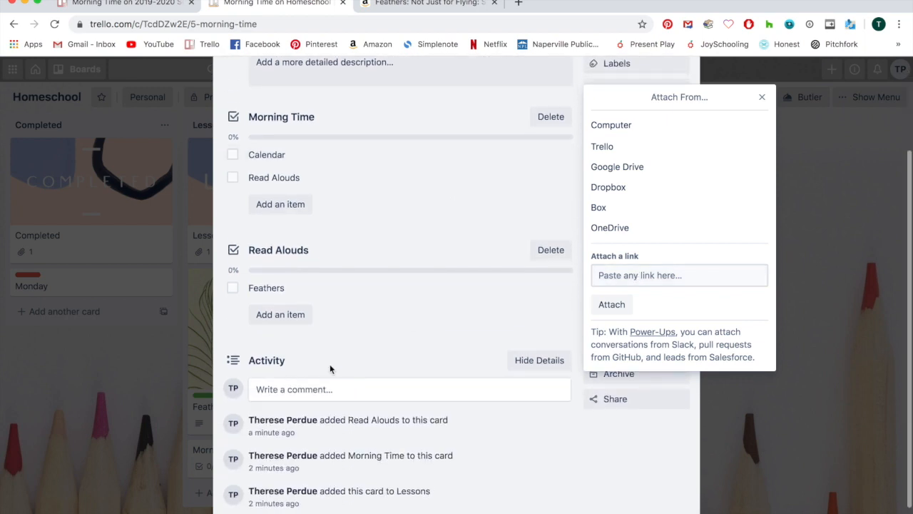
{"action": "scroll", "coordinate": [440, 312], "scroll_direction": "up", "scroll_amount": 3}
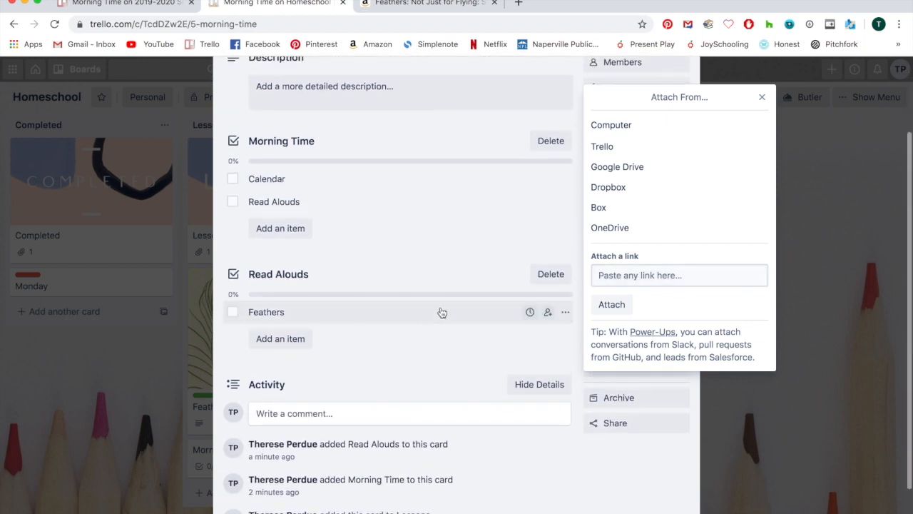
{"action": "left_click", "coordinate": [514, 119]}
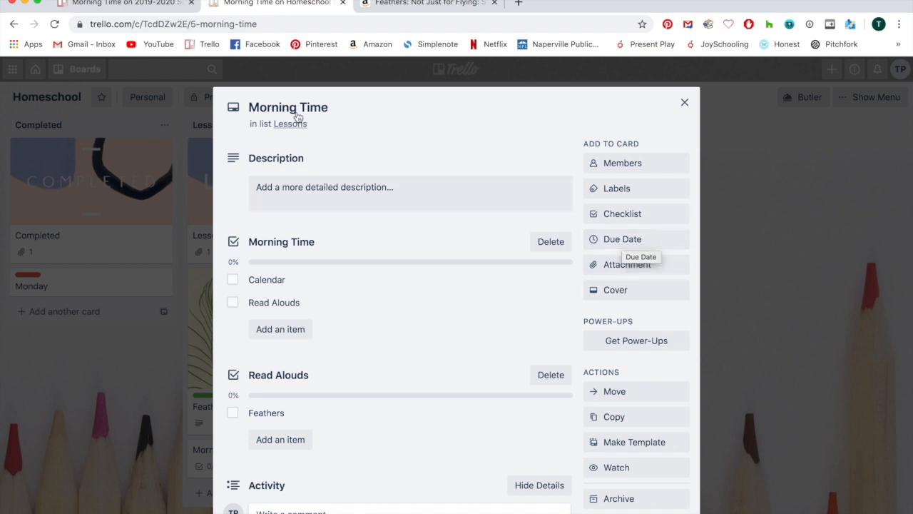
Close the Morning Time card, and add and open a card named Science Class in the Lessons list.
{"action": "left_click", "coordinate": [684, 102]}
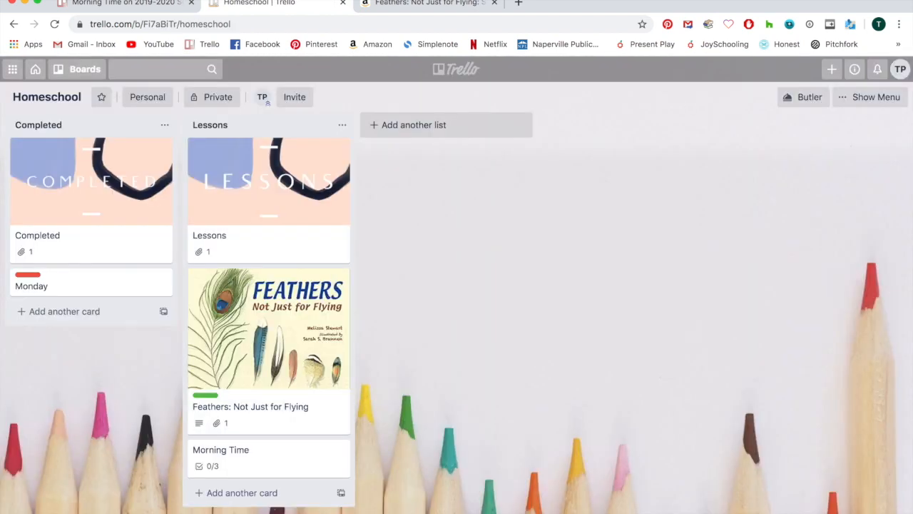
{"action": "left_click", "coordinate": [235, 492]}
{"action": "type", "text": "Science Class"}
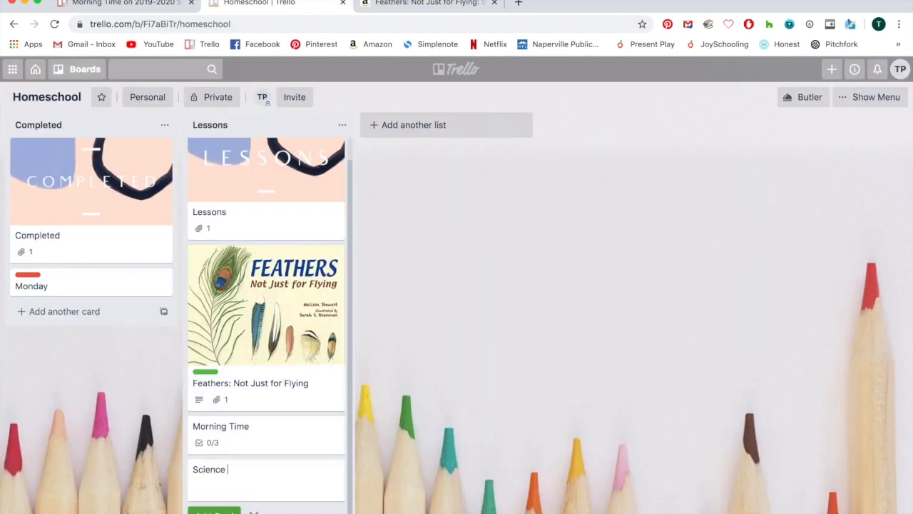
{"action": "key", "text": "Return"}
{"action": "left_click", "coordinate": [251, 449]}
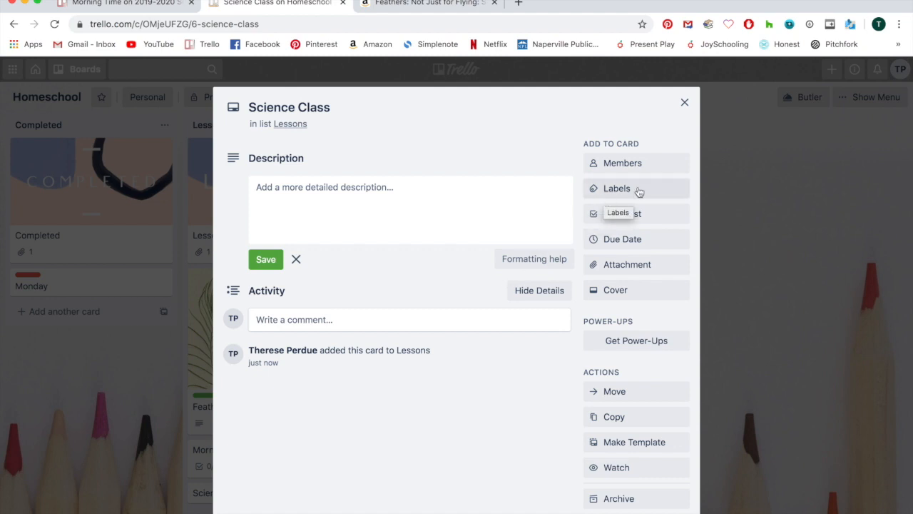
Set the Science Class card's due date to April 14, 2020 at 12:51 PM and return to the board.
{"action": "left_click", "coordinate": [634, 241]}
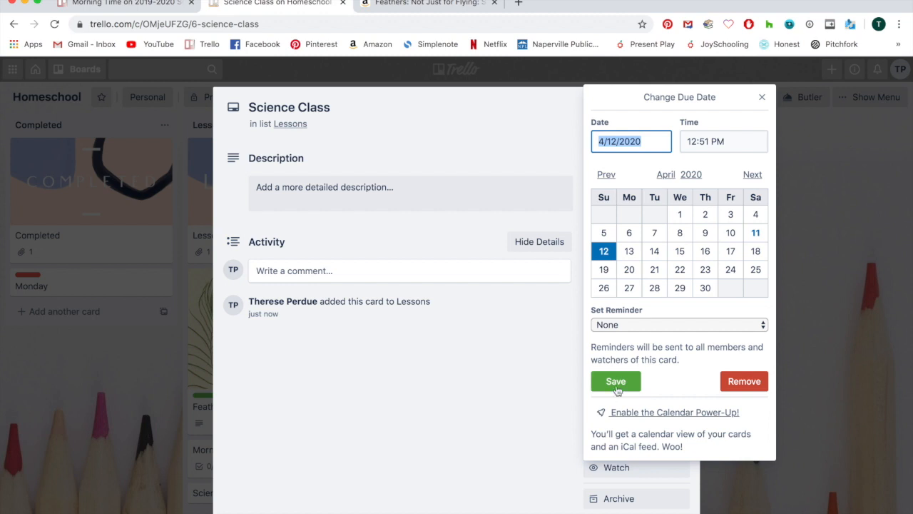
{"action": "left_click", "coordinate": [655, 251]}
{"action": "left_click", "coordinate": [628, 379]}
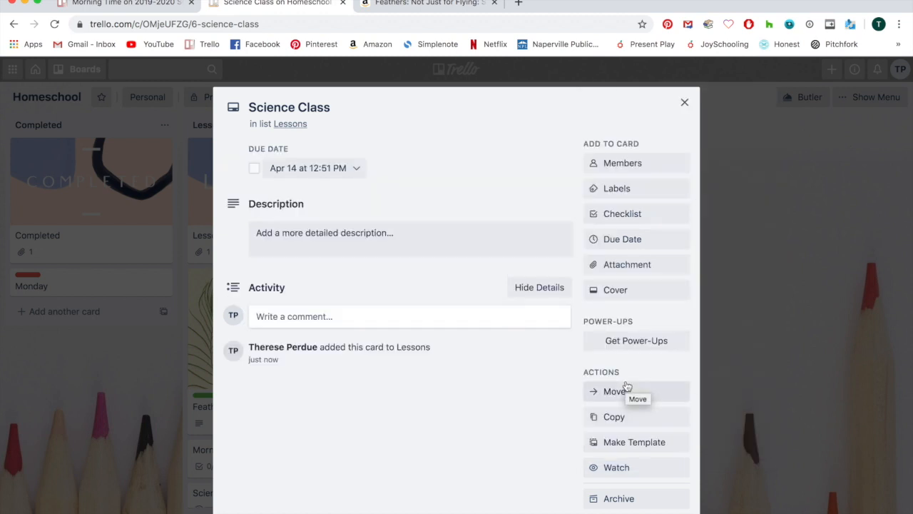
{"action": "left_click", "coordinate": [684, 101]}
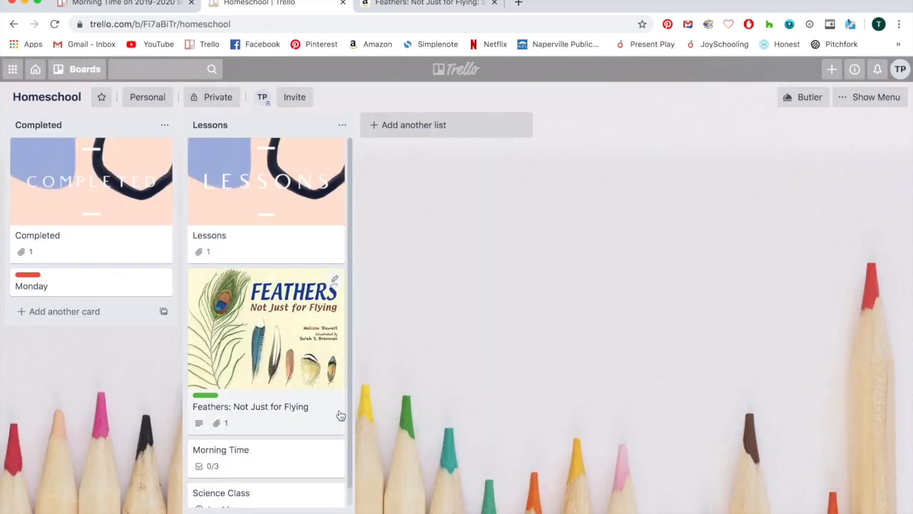
Move the Science Class card from the Lessons list into the Completed list, below the Monday card.
{"action": "scroll", "coordinate": [347, 434], "scroll_direction": "down", "scroll_amount": 1}
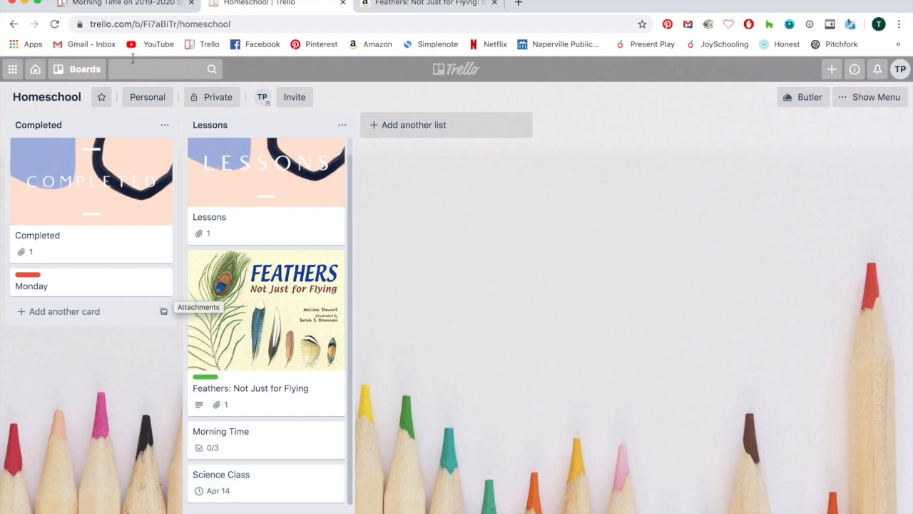
{"action": "left_click_drag", "start_coordinate": [285, 485], "coordinate": [81, 302]}
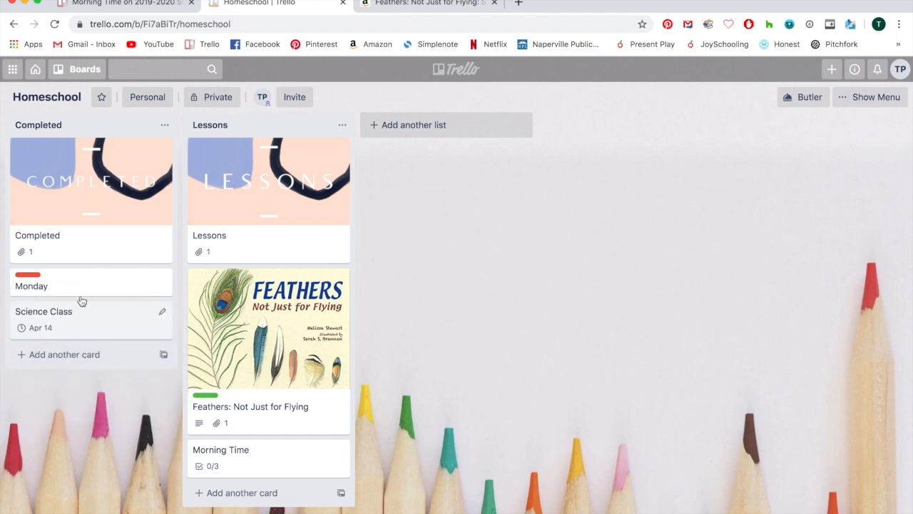
Move the Feathers: Not Just for Flying card to the Completed list at position 4 using the card's Move action, and return to the board.
{"action": "left_click", "coordinate": [293, 333]}
{"action": "scroll", "coordinate": [474, 387], "scroll_direction": "down", "scroll_amount": 1}
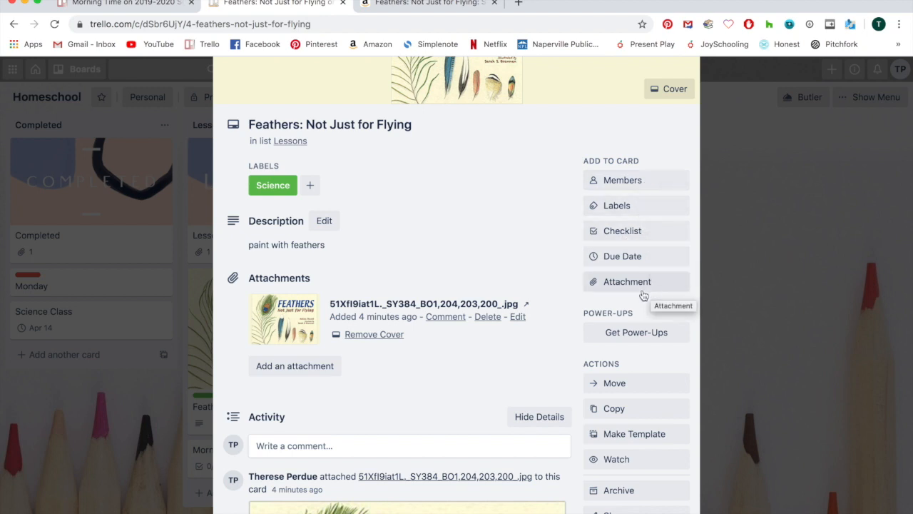
{"action": "scroll", "coordinate": [642, 296], "scroll_direction": "down", "scroll_amount": 1}
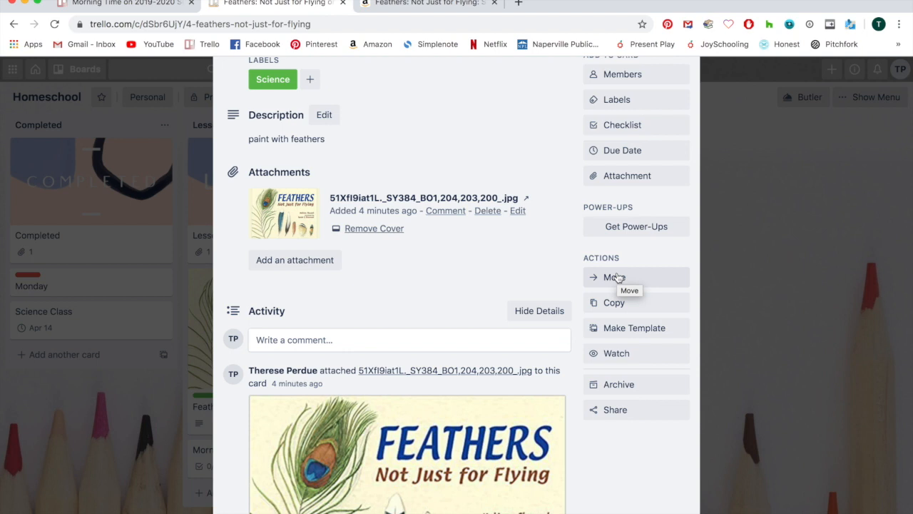
{"action": "left_click", "coordinate": [615, 278]}
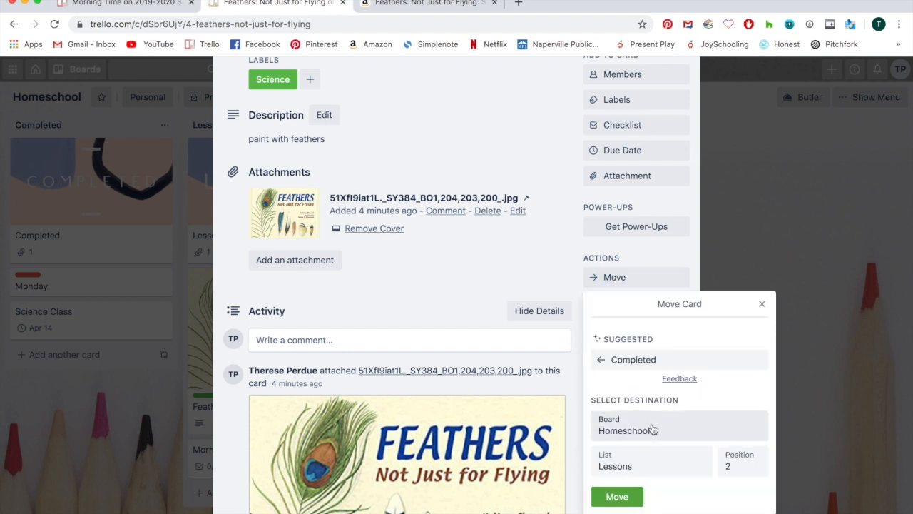
{"action": "left_click", "coordinate": [640, 461]}
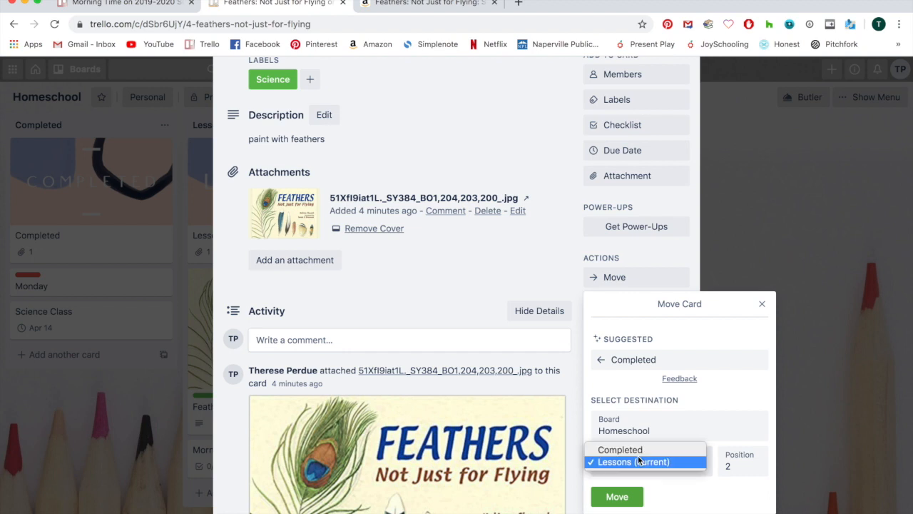
{"action": "left_click", "coordinate": [641, 449]}
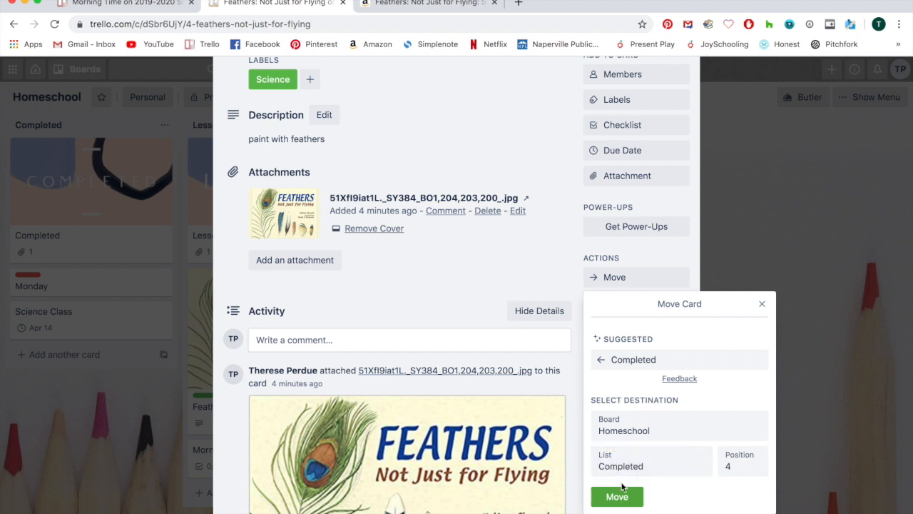
{"action": "left_click", "coordinate": [597, 496]}
{"action": "scroll", "coordinate": [556, 118], "scroll_direction": "up", "scroll_amount": 5}
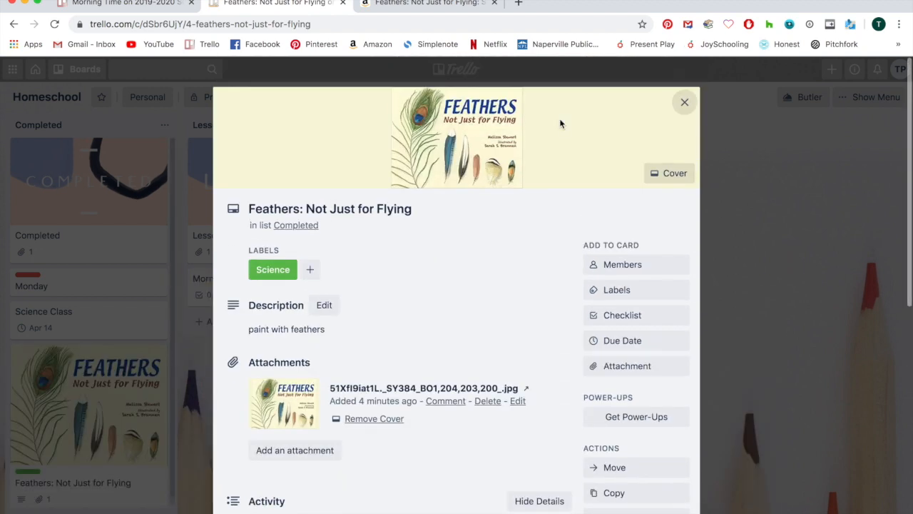
{"action": "left_click", "coordinate": [683, 102]}
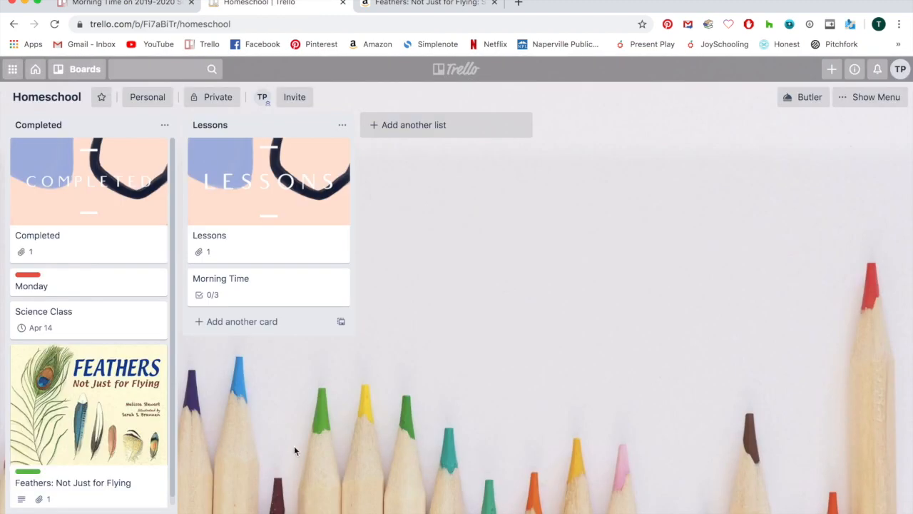
Check which lists on the 2019-2020 School Year board the Feathers card can be moved to, and cancel the move.
{"action": "left_click", "coordinate": [129, 404]}
{"action": "scroll", "coordinate": [454, 326], "scroll_direction": "down", "scroll_amount": 3}
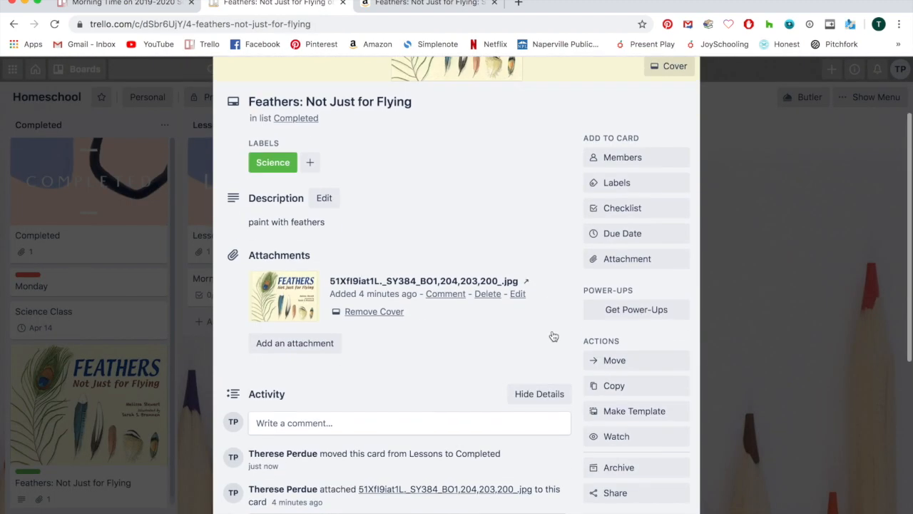
{"action": "left_click", "coordinate": [614, 315]}
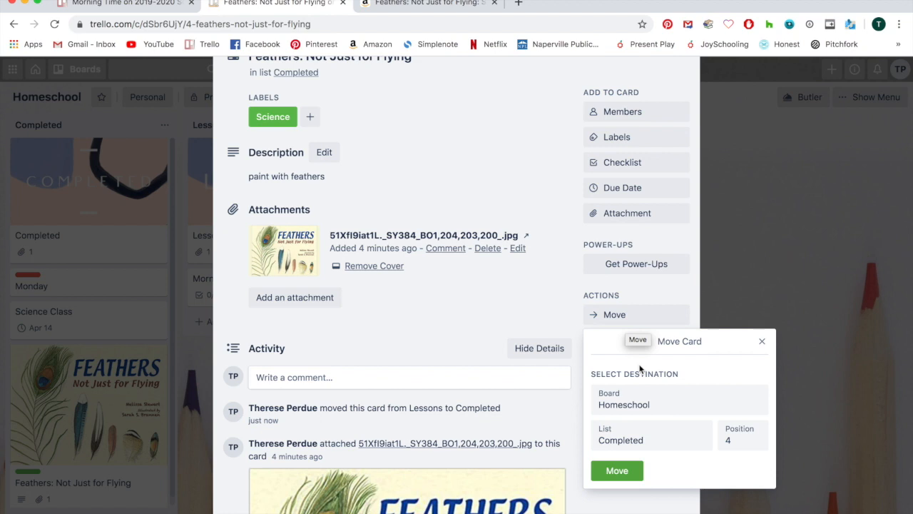
{"action": "left_click", "coordinate": [645, 397]}
{"action": "left_click", "coordinate": [653, 316]}
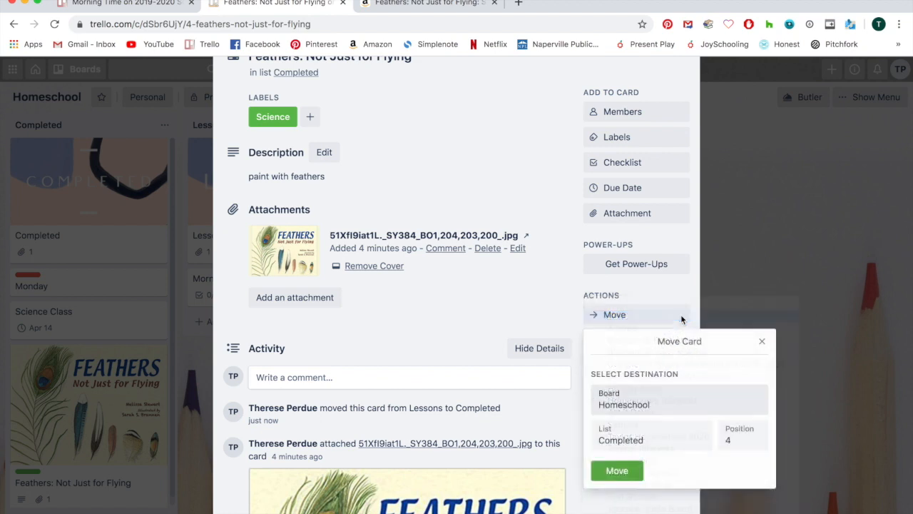
{"action": "left_click", "coordinate": [650, 444]}
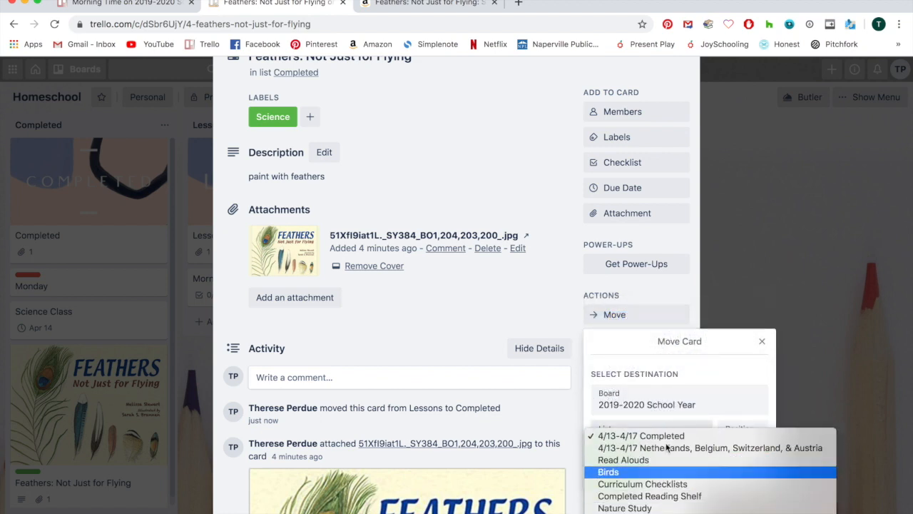
{"action": "left_click", "coordinate": [762, 344]}
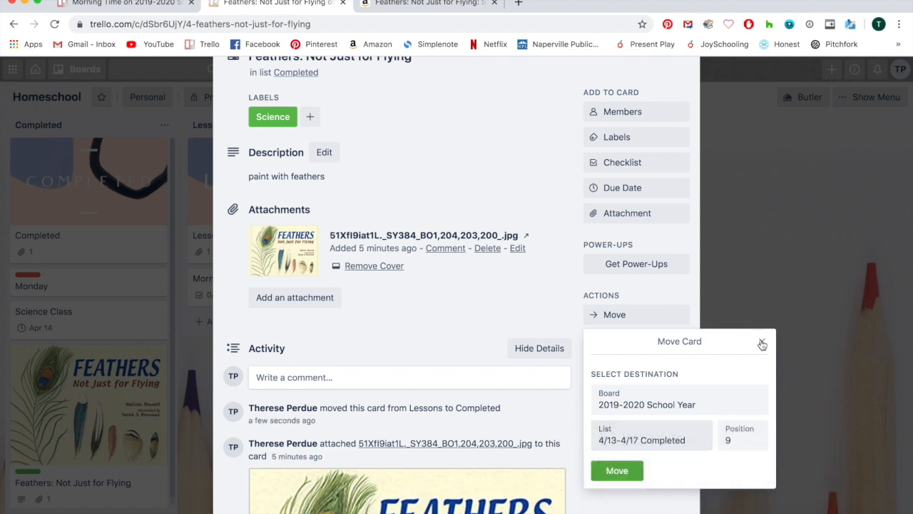
{"action": "left_click", "coordinate": [762, 344]}
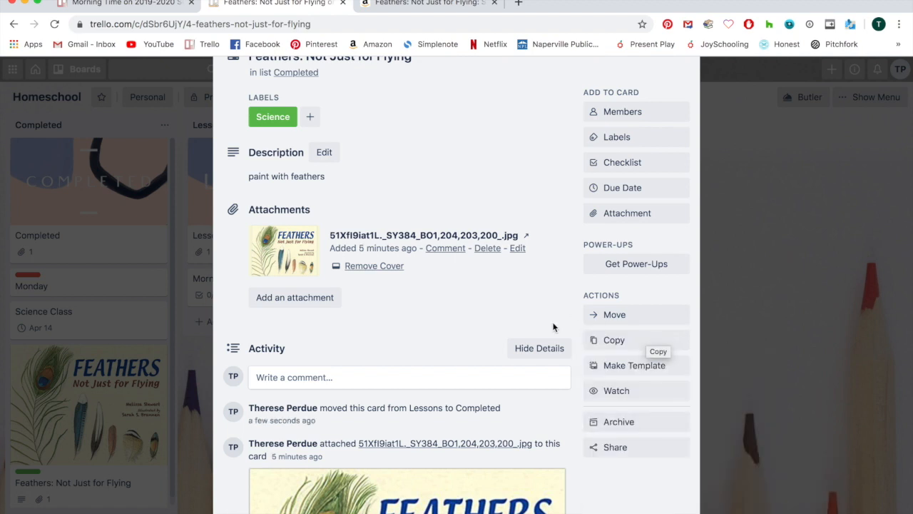
Copy the Feathers card within the Completed list, keeping its label and attachment, and return to the board.
{"action": "scroll", "coordinate": [553, 326], "scroll_direction": "up", "scroll_amount": 2}
{"action": "scroll", "coordinate": [554, 327], "scroll_direction": "down", "scroll_amount": 2}
{"action": "scroll", "coordinate": [555, 328], "scroll_direction": "down", "scroll_amount": 2}
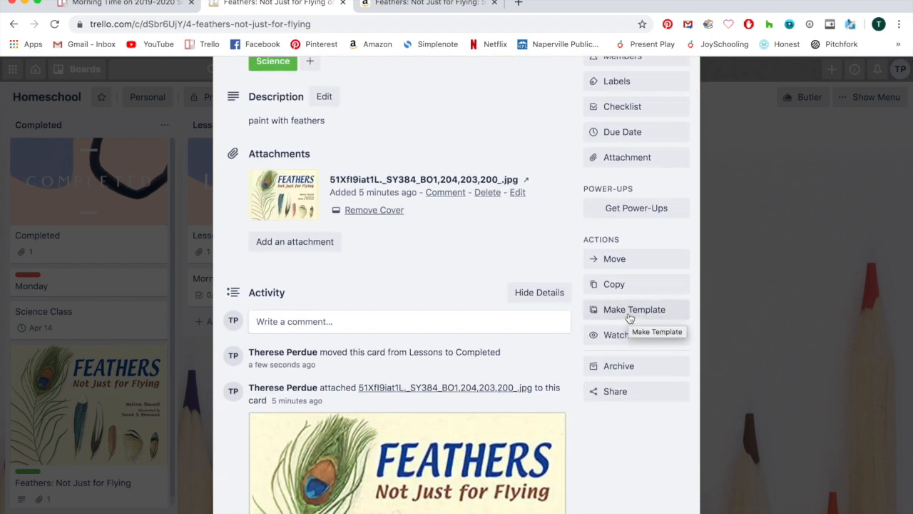
{"action": "left_click", "coordinate": [626, 286]}
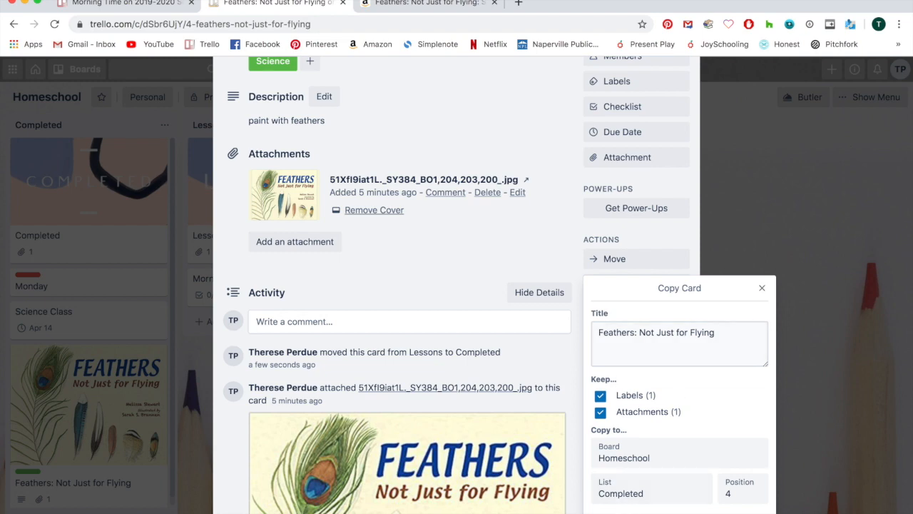
{"action": "left_click", "coordinate": [762, 288]}
{"action": "scroll", "coordinate": [649, 328], "scroll_direction": "up", "scroll_amount": 4}
{"action": "left_click", "coordinate": [684, 91]}
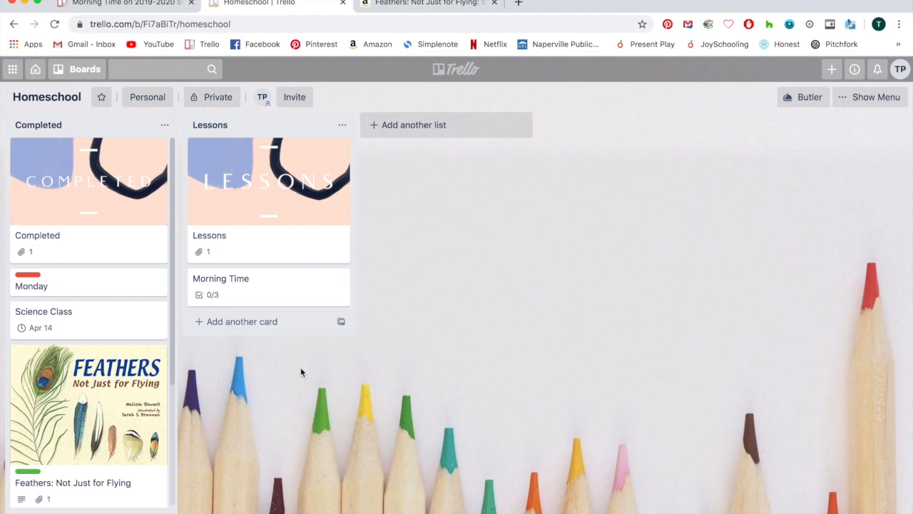
{"action": "scroll", "coordinate": [98, 428], "scroll_direction": "down", "scroll_amount": 3}
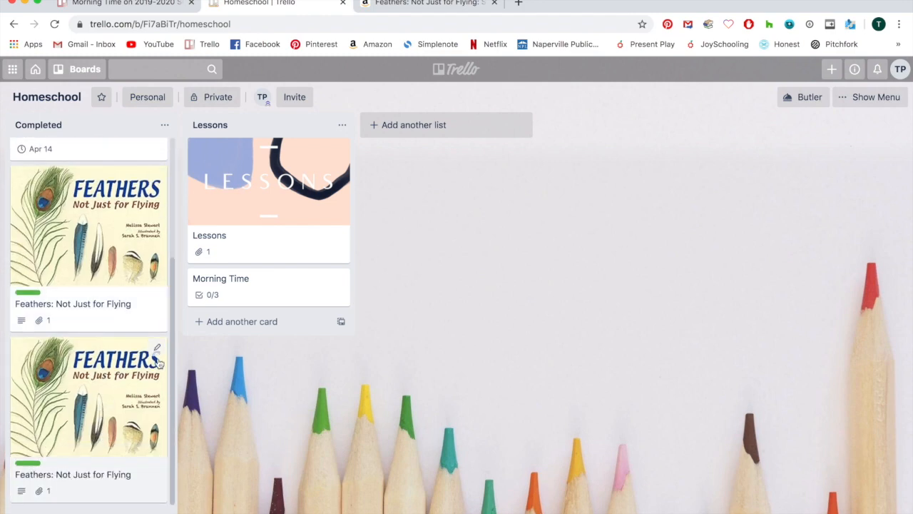
{"action": "left_click", "coordinate": [157, 348]}
{"action": "left_click", "coordinate": [355, 370]}
{"action": "left_click", "coordinate": [57, 374]}
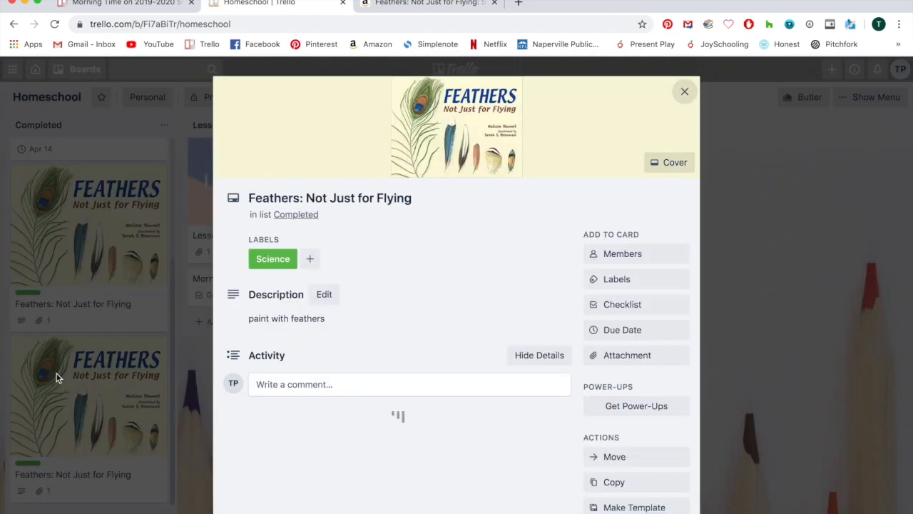
{"action": "left_click", "coordinate": [685, 92]}
Move the lower Feathers card in the Completed list to the Homeschool board's Lessons list at position 3.
{"action": "mouse_move", "coordinate": [160, 352]}
{"action": "left_click", "coordinate": [158, 349]}
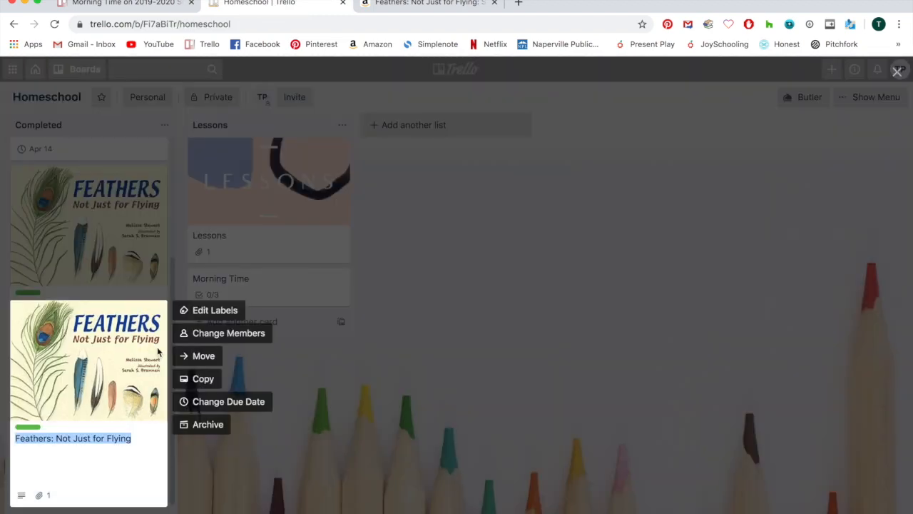
{"action": "left_click", "coordinate": [217, 355]}
{"action": "left_click", "coordinate": [257, 446]}
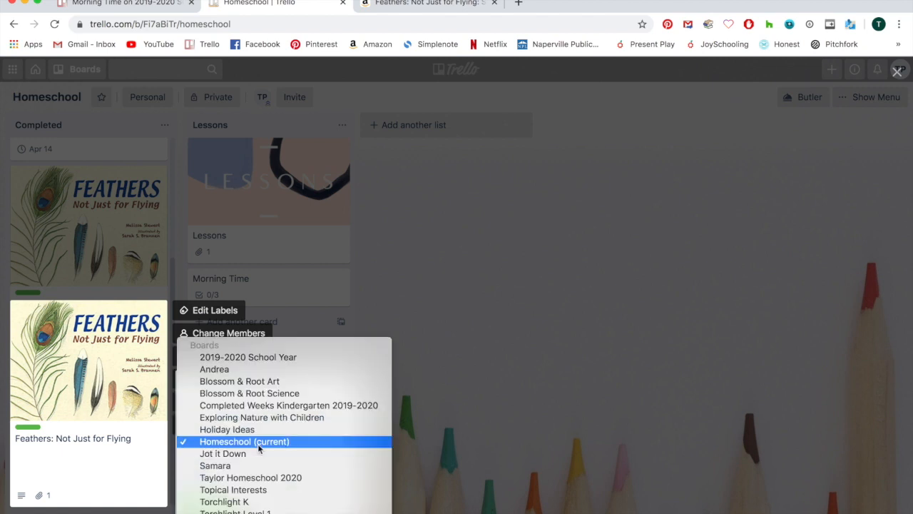
{"action": "scroll", "coordinate": [260, 438], "scroll_direction": "down", "scroll_amount": 1}
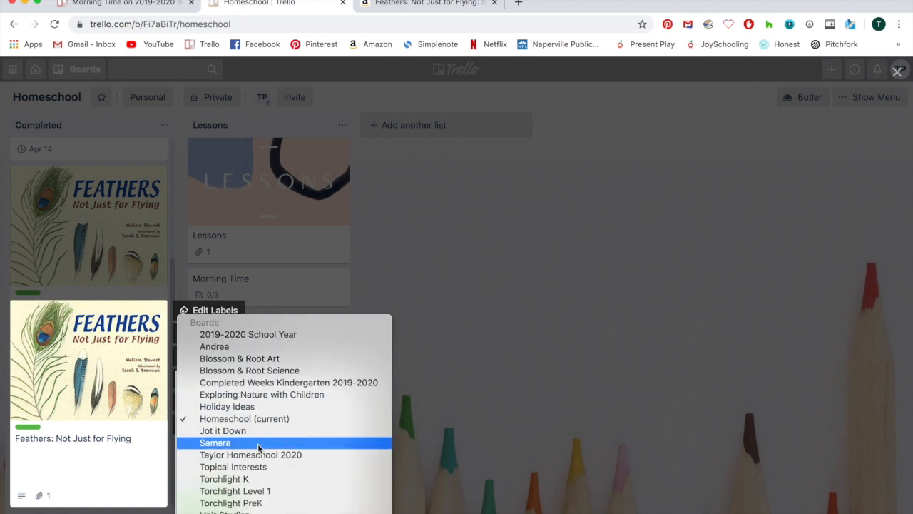
{"action": "left_click", "coordinate": [309, 419]}
{"action": "left_click", "coordinate": [235, 477]}
{"action": "left_click", "coordinate": [235, 488]}
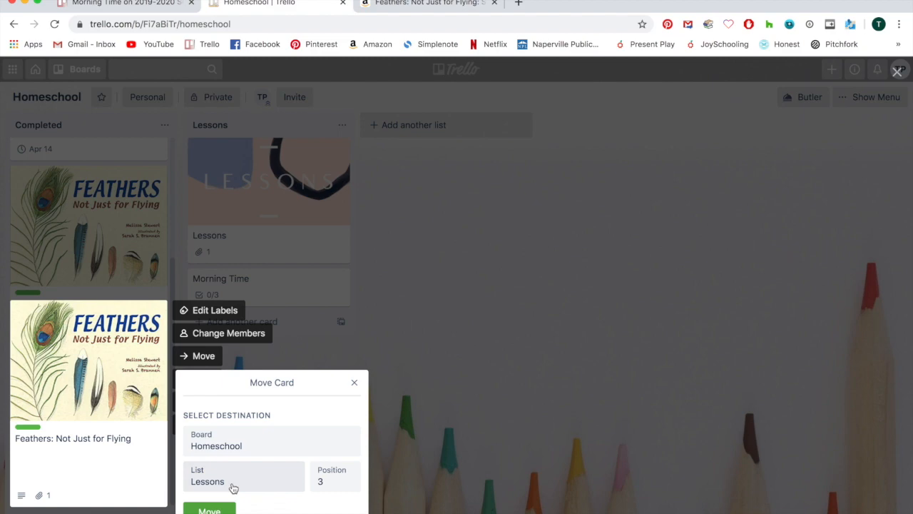
{"action": "left_click", "coordinate": [209, 510]}
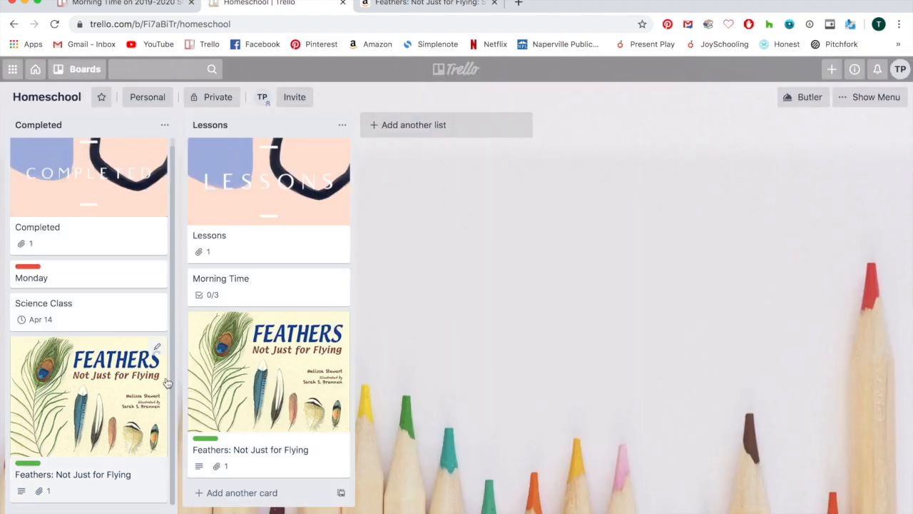
Archive the Feathers card in the Lessons list and delete it permanently.
{"action": "left_click", "coordinate": [316, 398]}
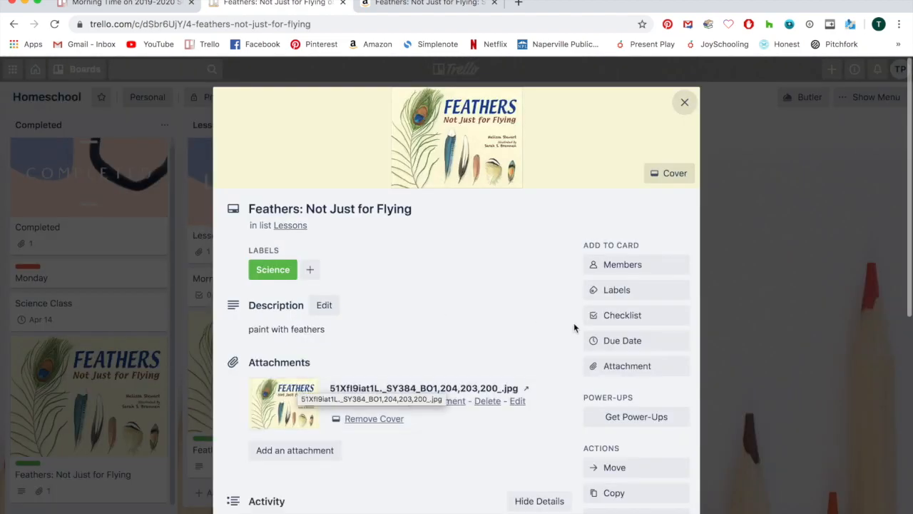
{"action": "scroll", "coordinate": [574, 323], "scroll_direction": "down", "scroll_amount": 2}
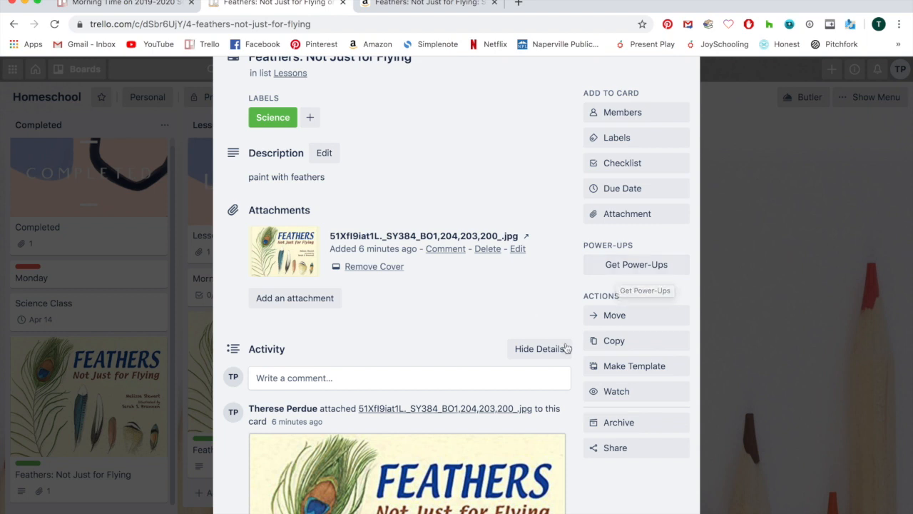
{"action": "left_click", "coordinate": [629, 423]}
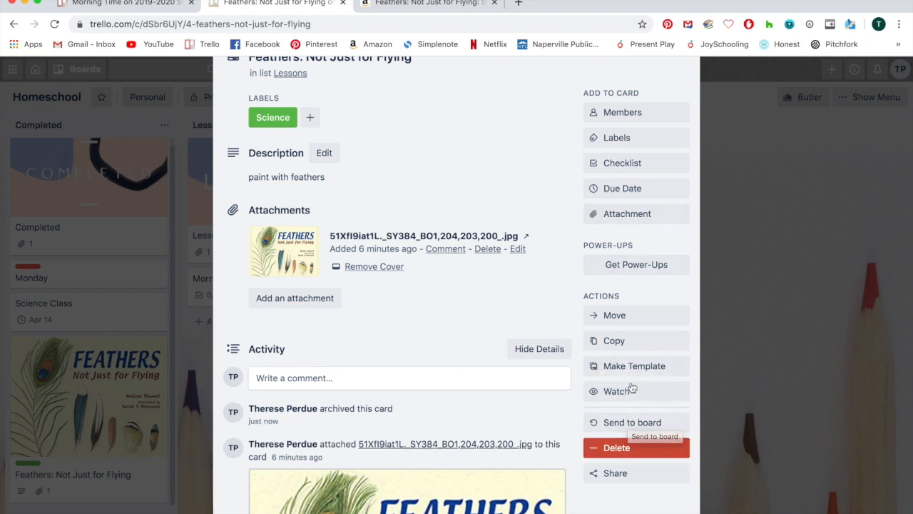
{"action": "left_click", "coordinate": [615, 450]}
{"action": "left_click", "coordinate": [699, 420]}
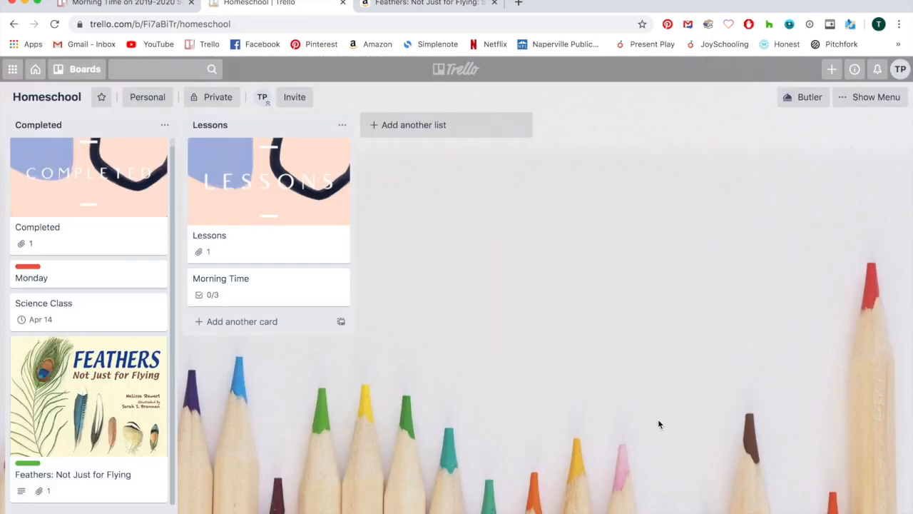
Switch to the 2019-2020 School Year board and close its open Morning Time card.
{"action": "left_click", "coordinate": [117, 4]}
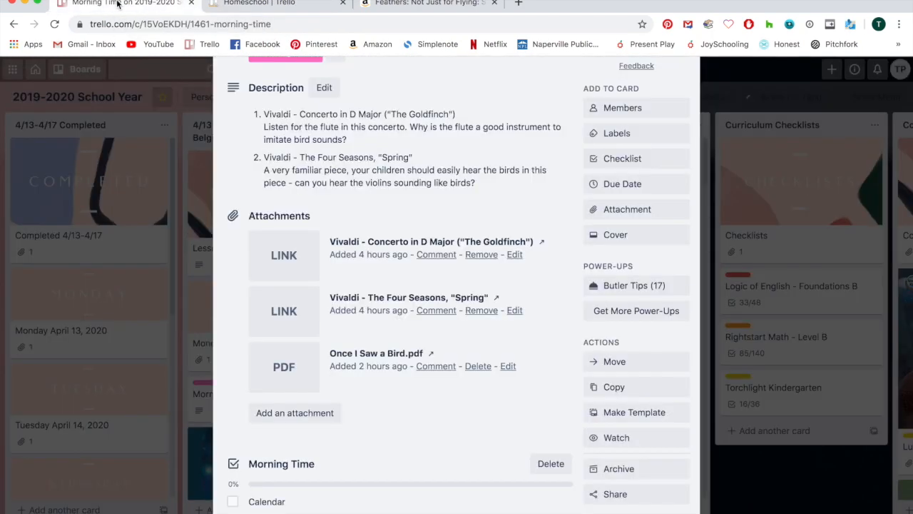
{"action": "left_click", "coordinate": [265, 5]}
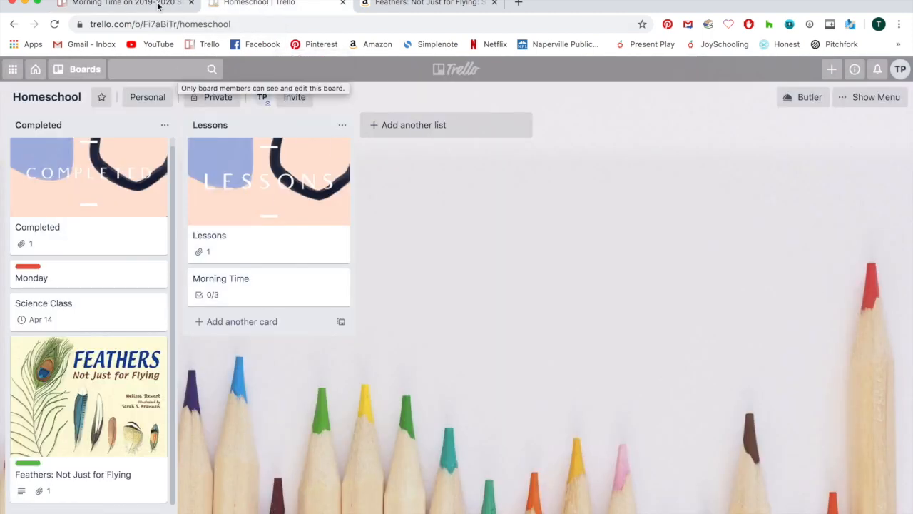
{"action": "left_click", "coordinate": [147, 7]}
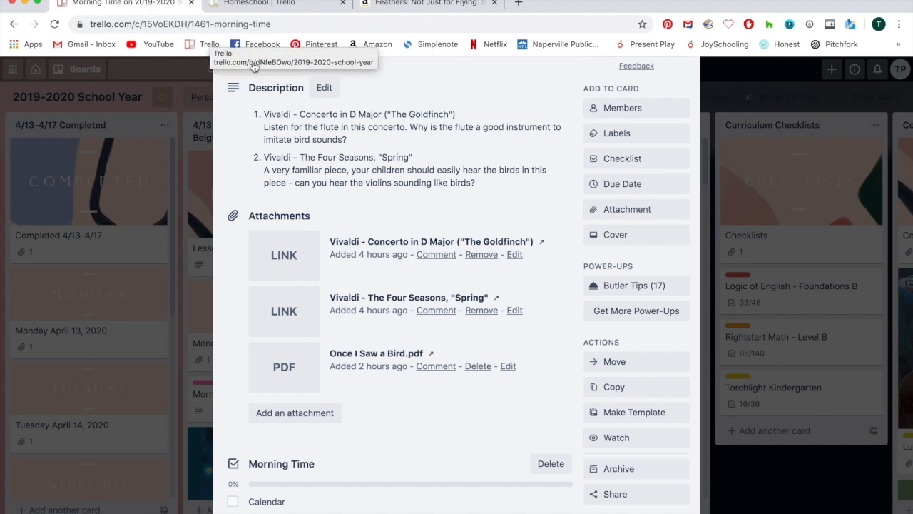
{"action": "scroll", "coordinate": [300, 102], "scroll_direction": "up", "scroll_amount": 3}
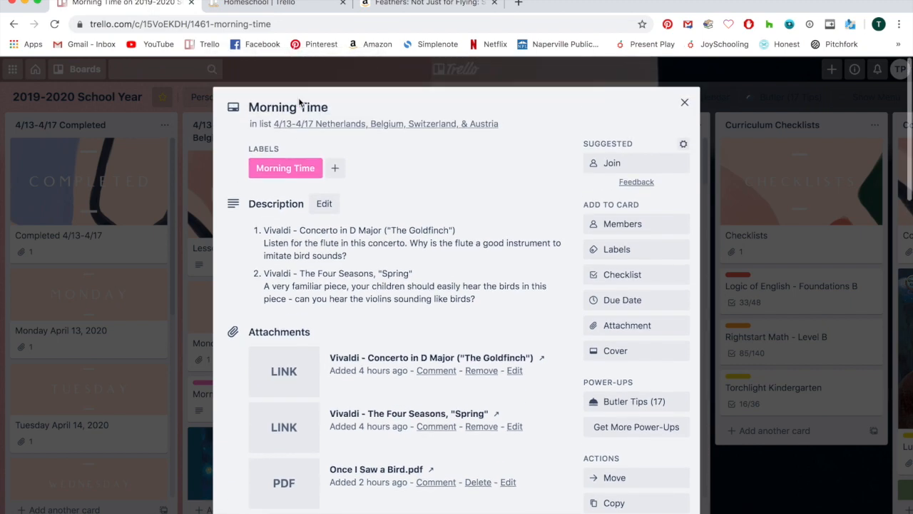
{"action": "left_click", "coordinate": [683, 102]}
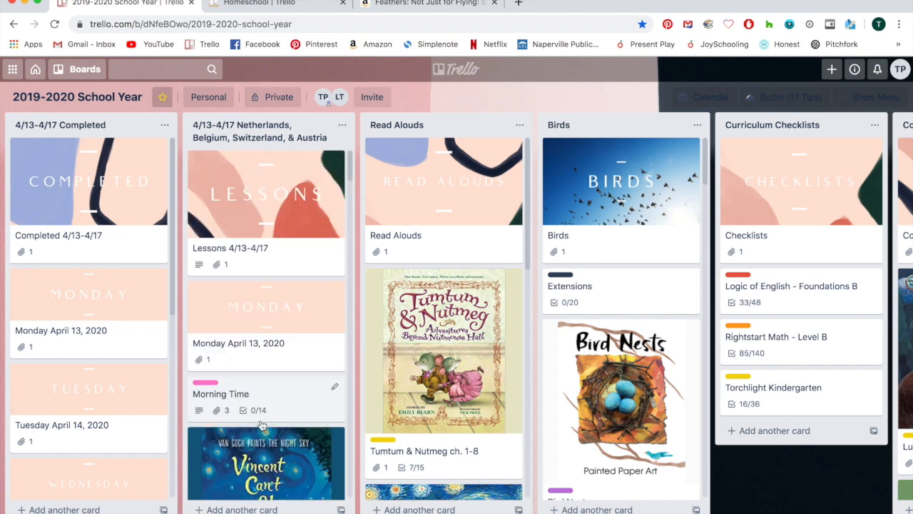
Examine the weekly lists on the Completed Weeks Kindergarten 2019-2020 board, and return to the 2019-2020 School Year board.
{"action": "left_click", "coordinate": [86, 73]}
{"action": "left_click", "coordinate": [86, 178]}
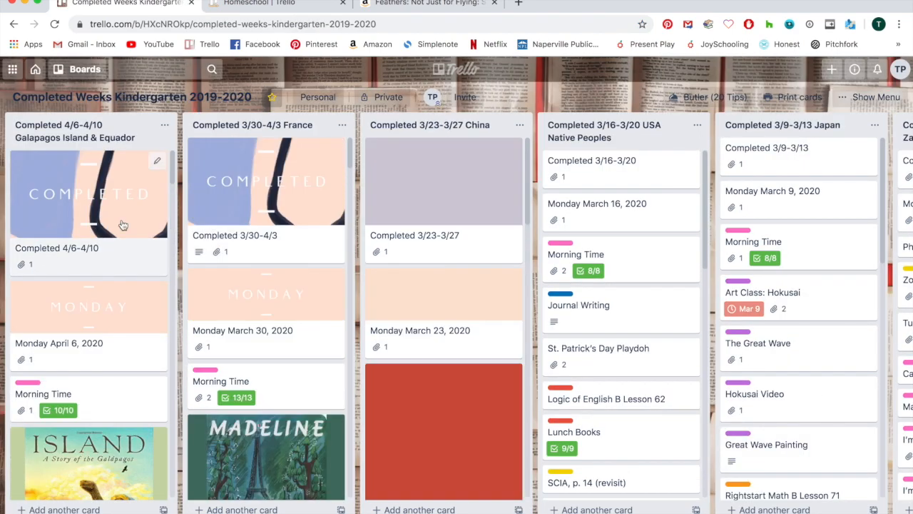
{"action": "scroll", "coordinate": [306, 250], "scroll_direction": "right", "scroll_amount": 10}
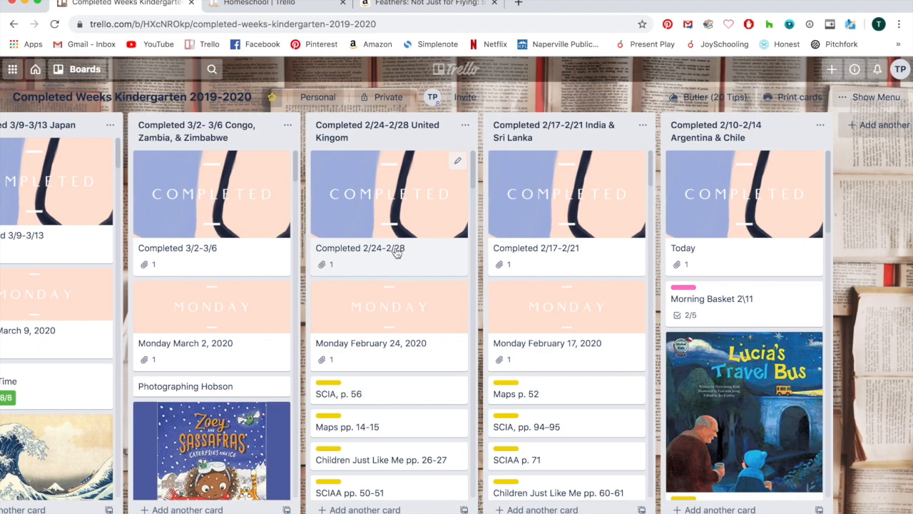
{"action": "scroll", "coordinate": [328, 279], "scroll_direction": "left", "scroll_amount": 10}
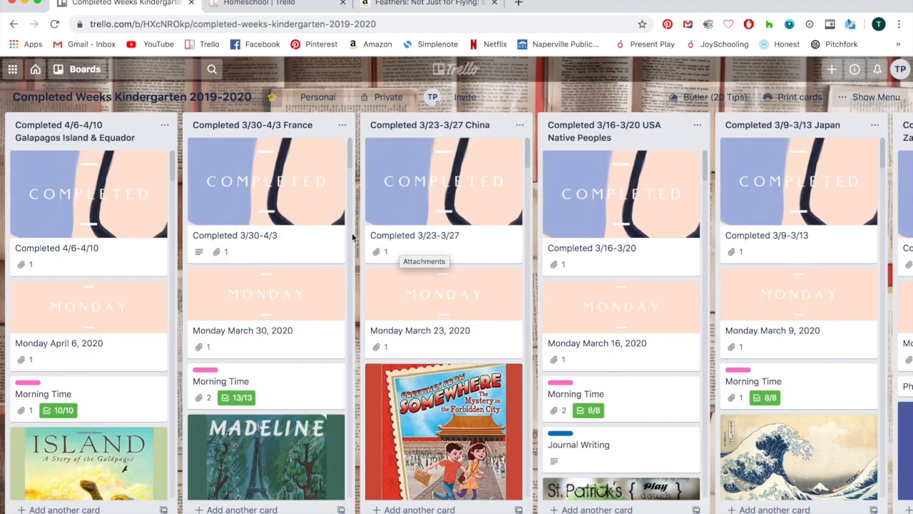
{"action": "scroll", "coordinate": [526, 249], "scroll_direction": "right", "scroll_amount": 6}
{"action": "scroll", "coordinate": [524, 249], "scroll_direction": "right", "scroll_amount": 4}
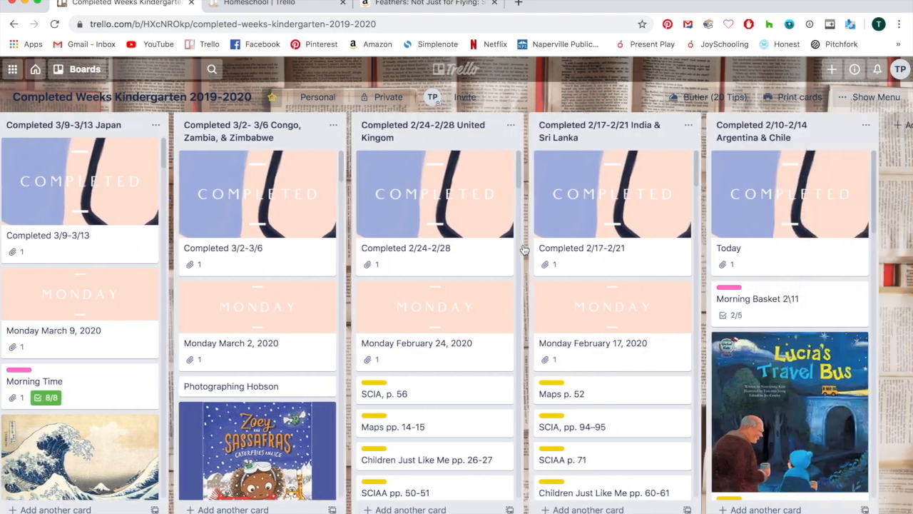
{"action": "scroll", "coordinate": [524, 249], "scroll_direction": "left", "scroll_amount": 12}
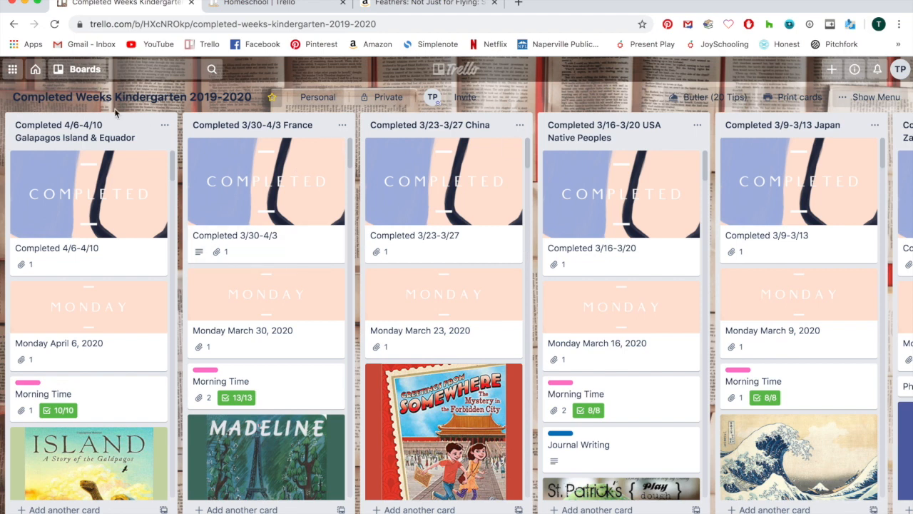
{"action": "left_click", "coordinate": [80, 69]}
{"action": "left_click", "coordinate": [93, 155]}
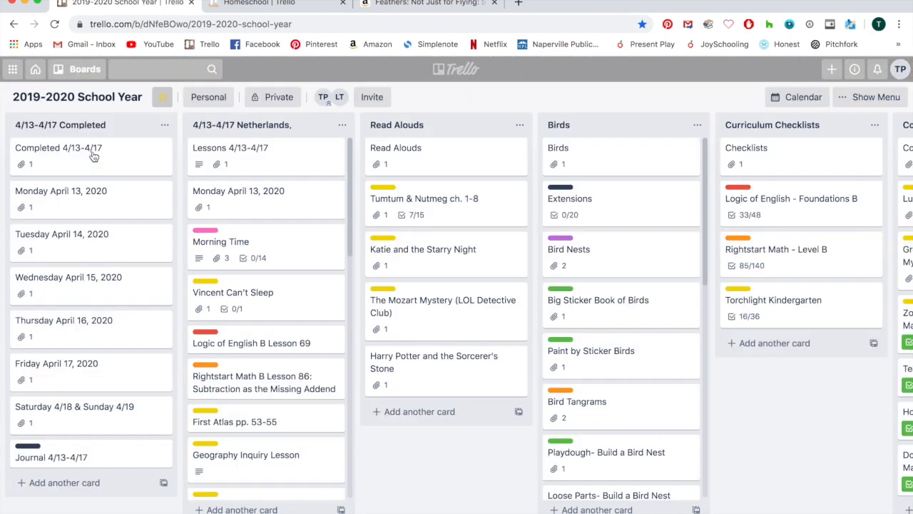